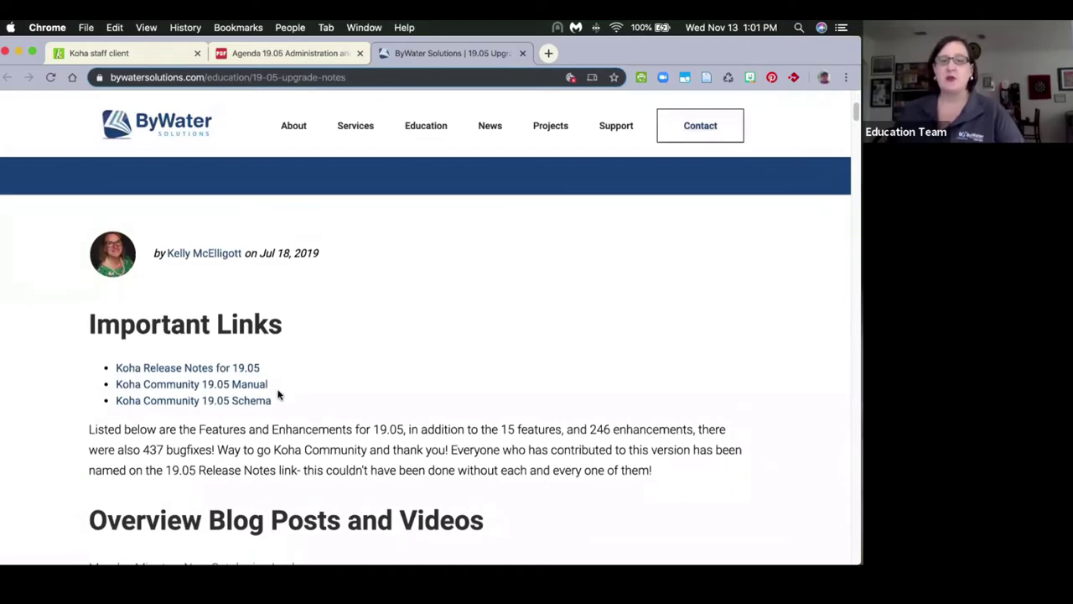
Step: Look through the 19.05 Upgrade Notes page, including the overview posts, recorded upgrade webinars, and questions and answers
scroll(290, 377, down, 5)
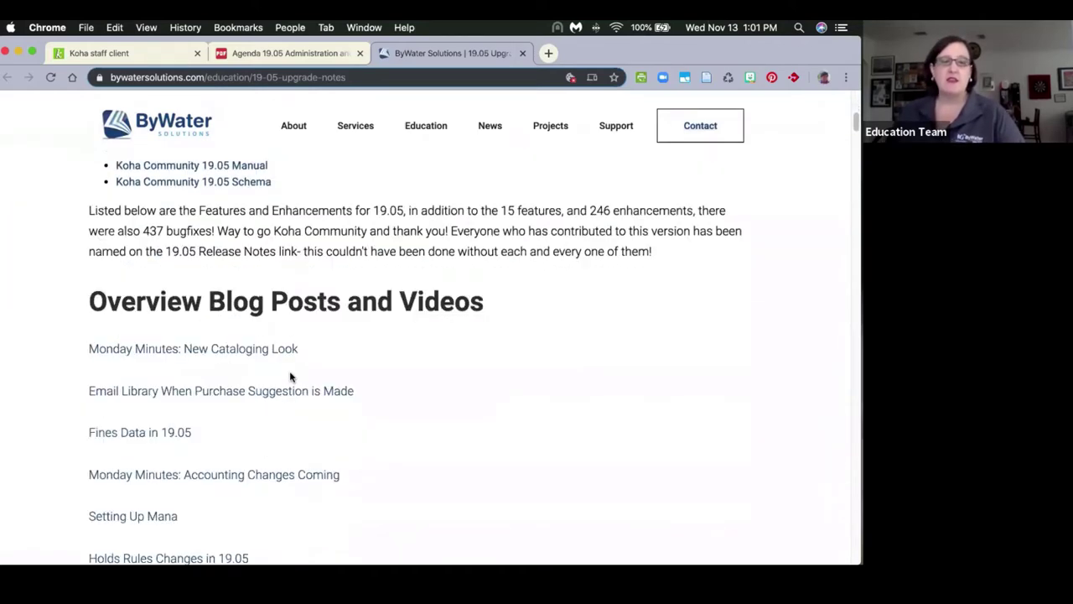
scroll(290, 377, down, 3)
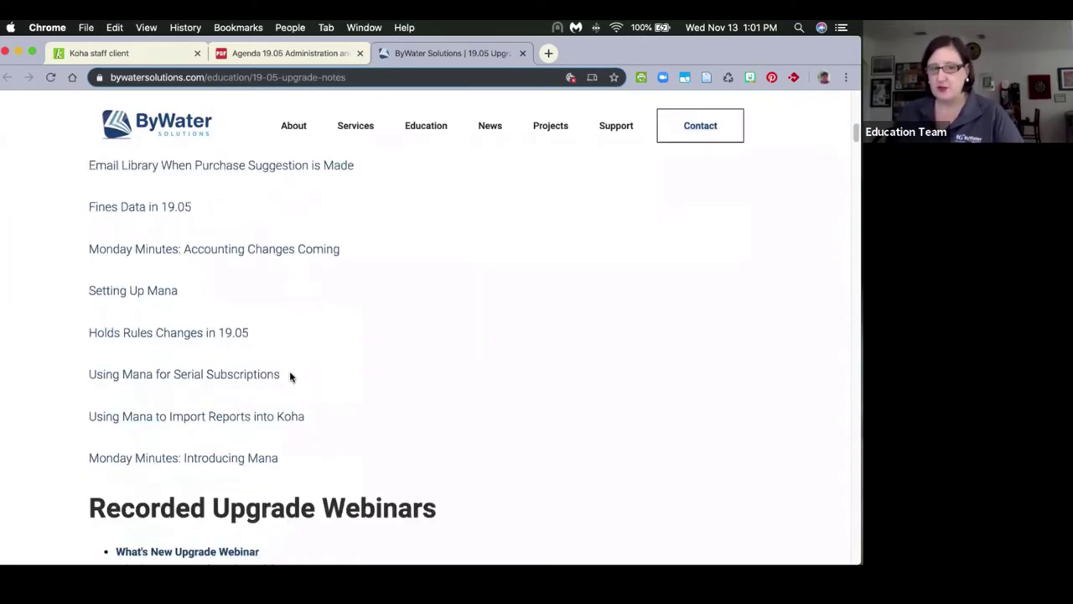
scroll(290, 377, down, 3)
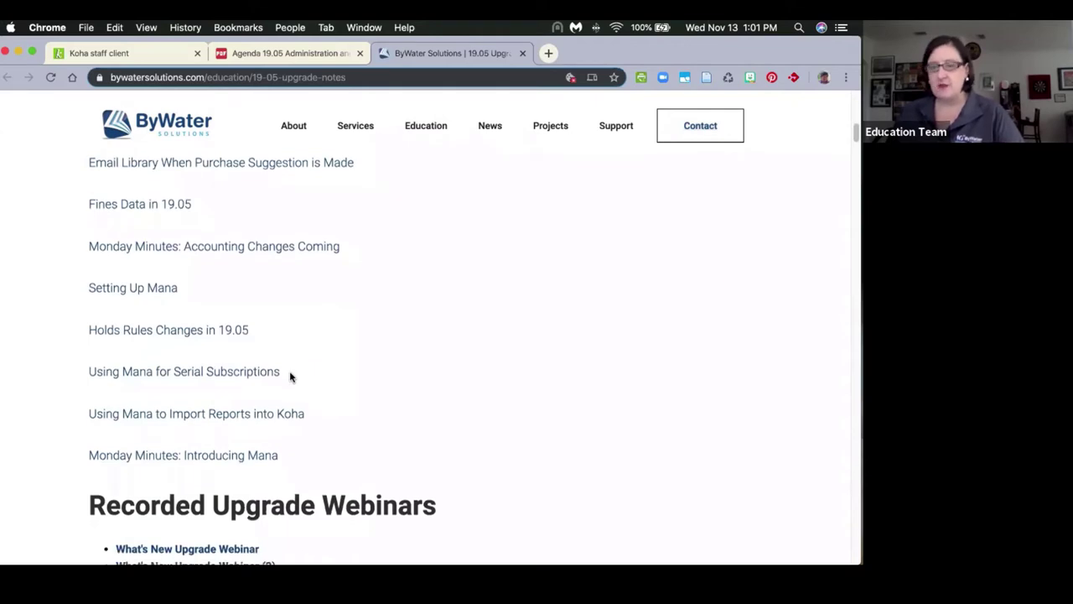
scroll(290, 377, down, 3)
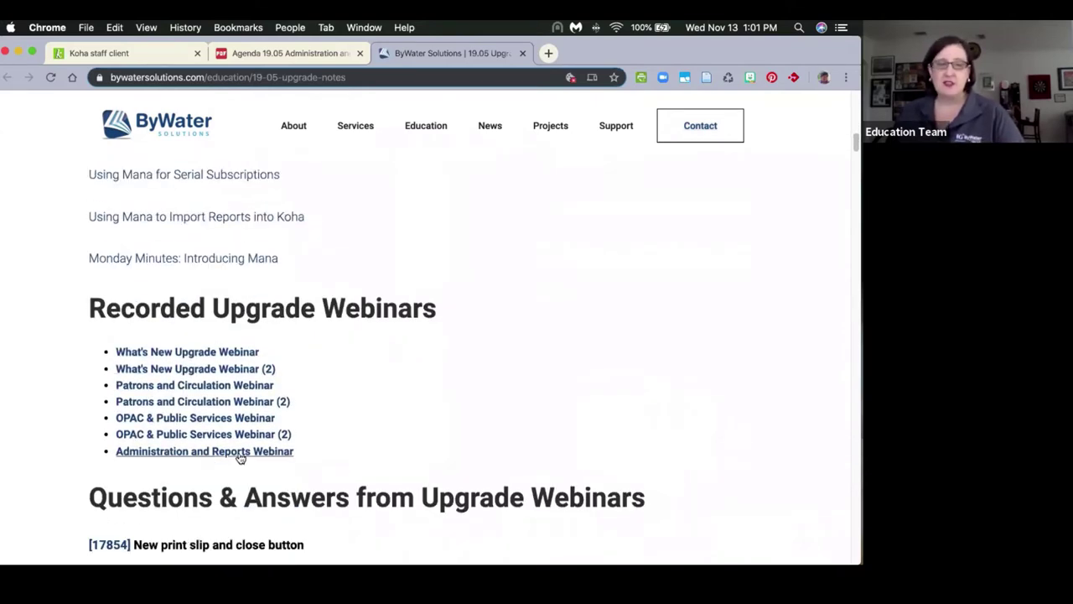
scroll(342, 433, down, 1)
scroll(342, 432, down, 6)
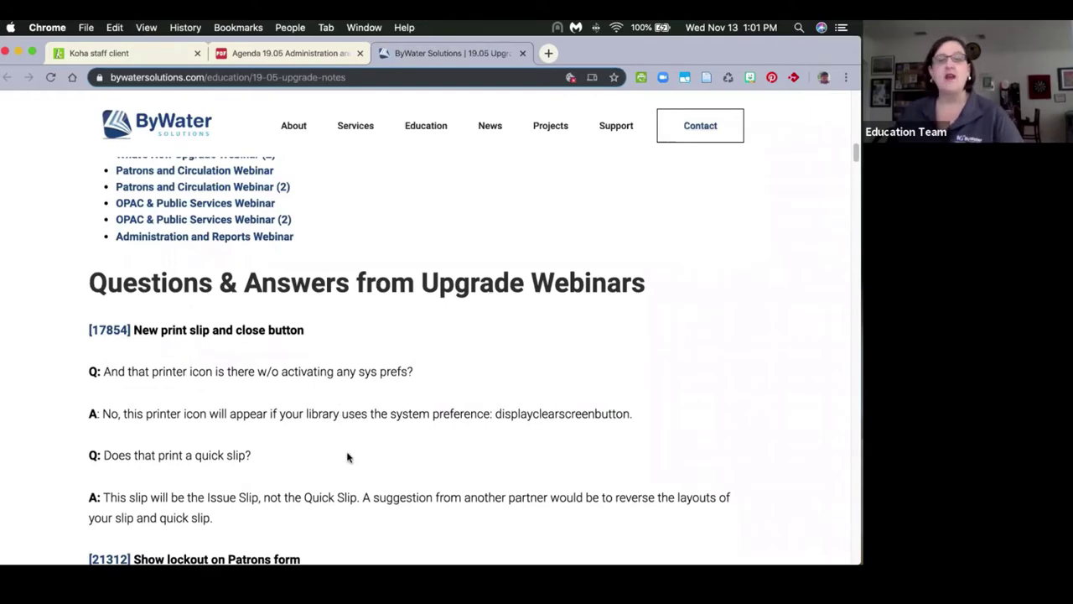
scroll(339, 446, down, 7)
scroll(334, 439, down, 12)
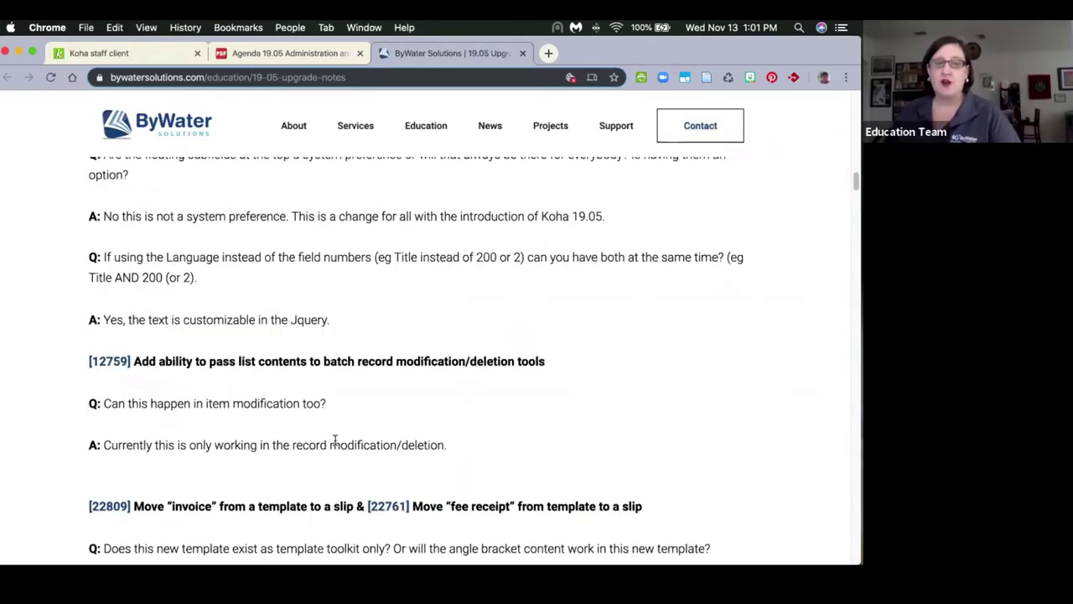
scroll(334, 439, up, 20)
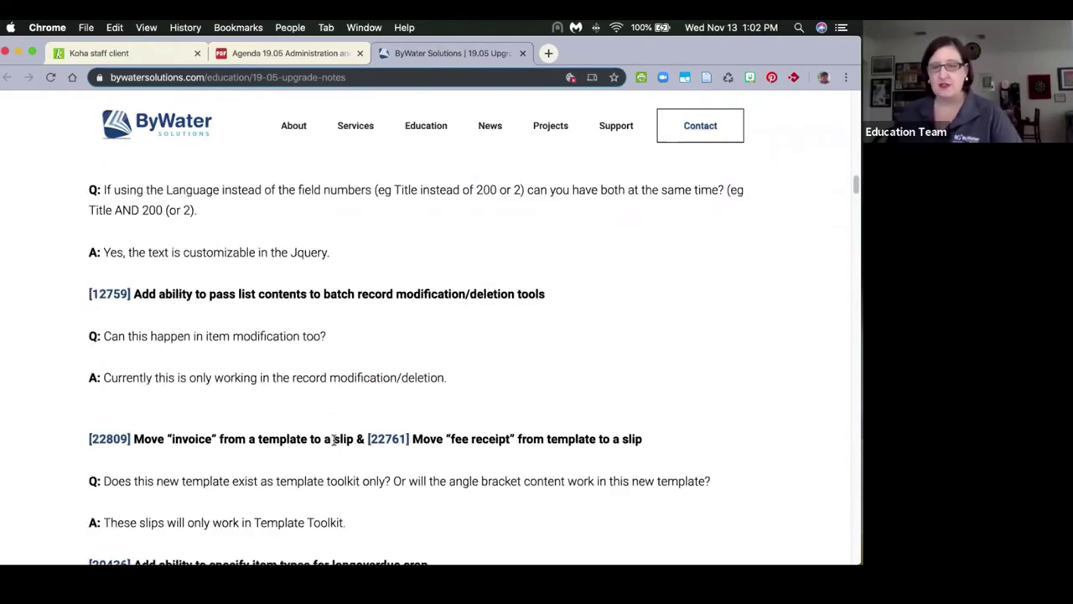
scroll(335, 445, up, 3)
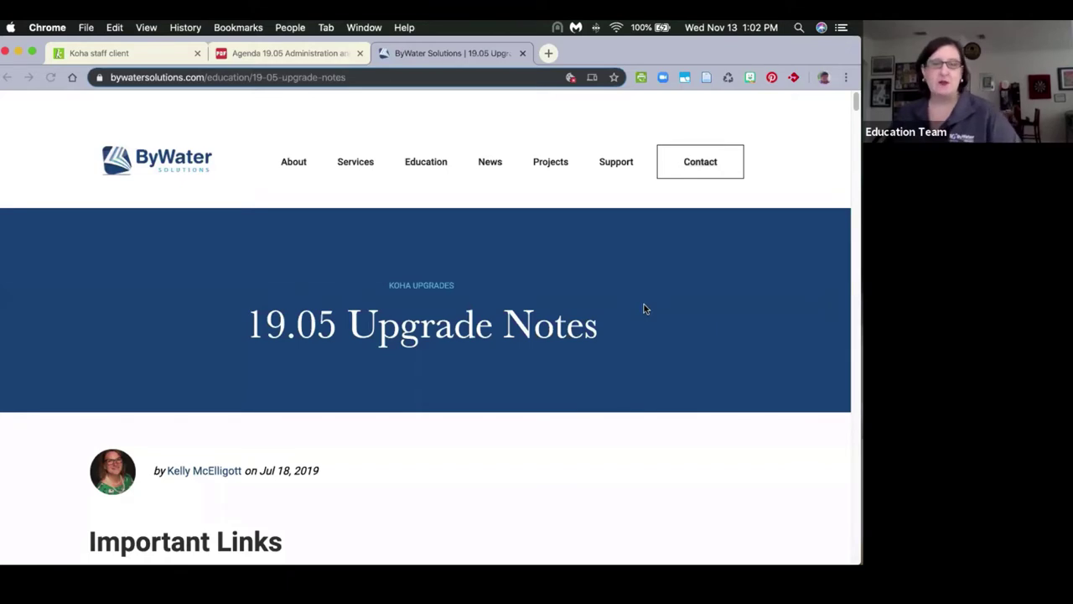
Step: Switch to the Koha staff client and open the Share content with Mana KB settings in Koha administration
click(138, 53)
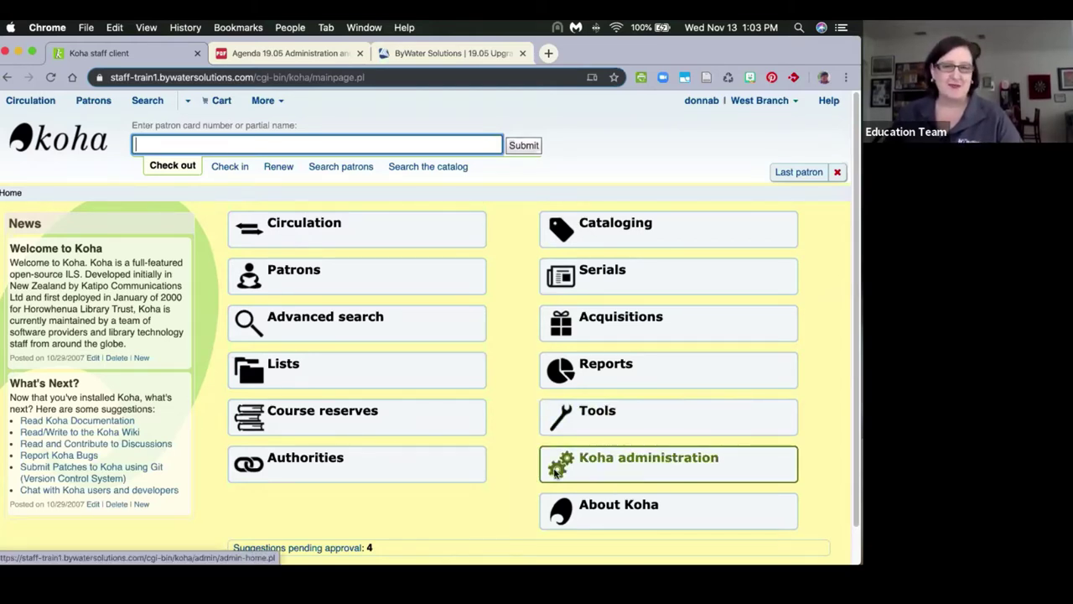
click(594, 465)
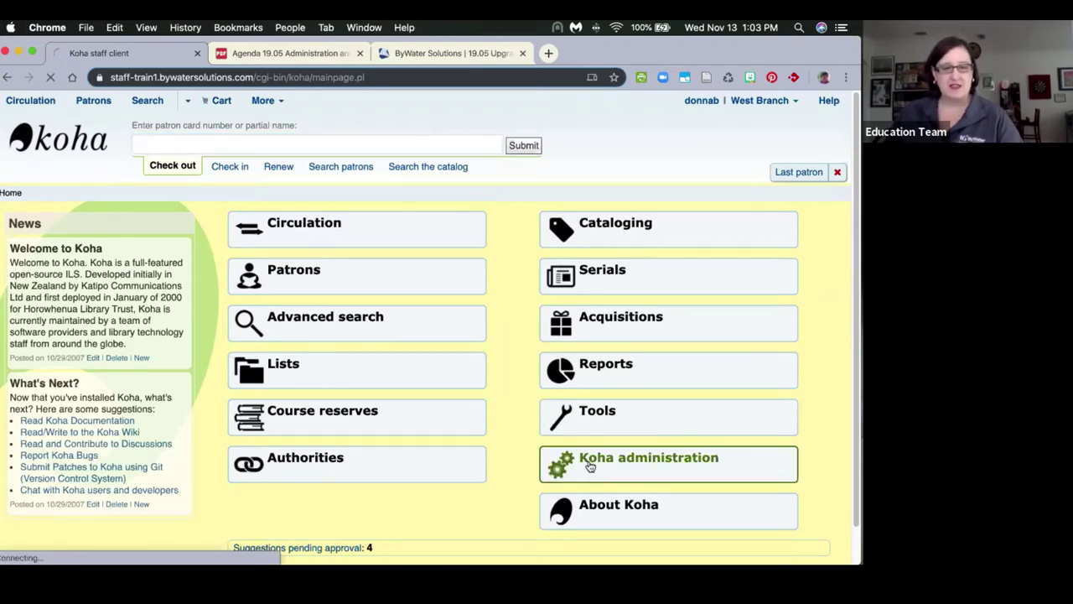
scroll(406, 483, down, 1)
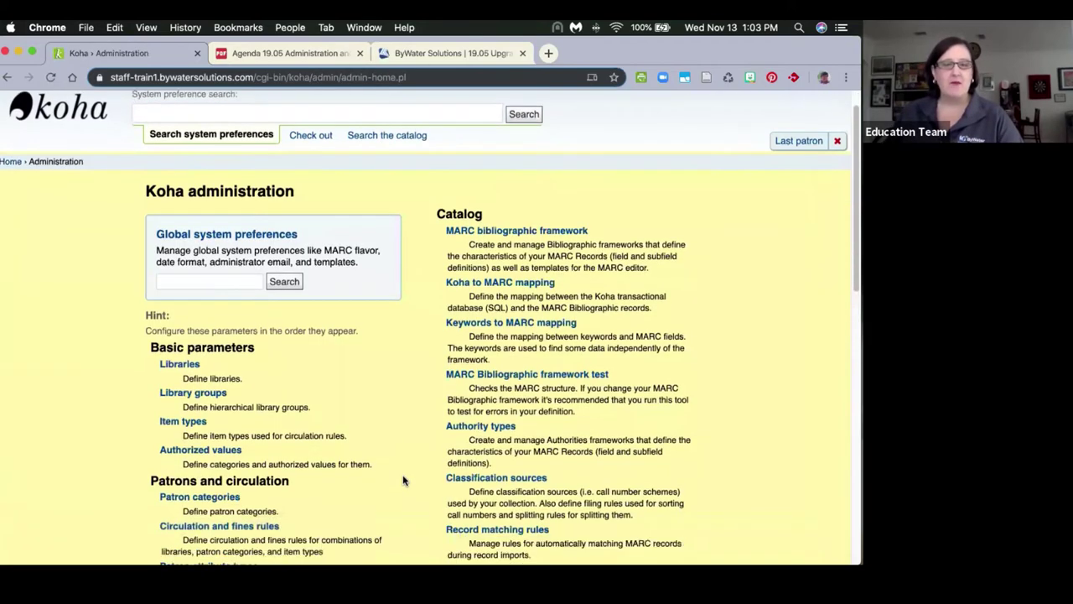
scroll(403, 481, down, 5)
scroll(403, 480, down, 7)
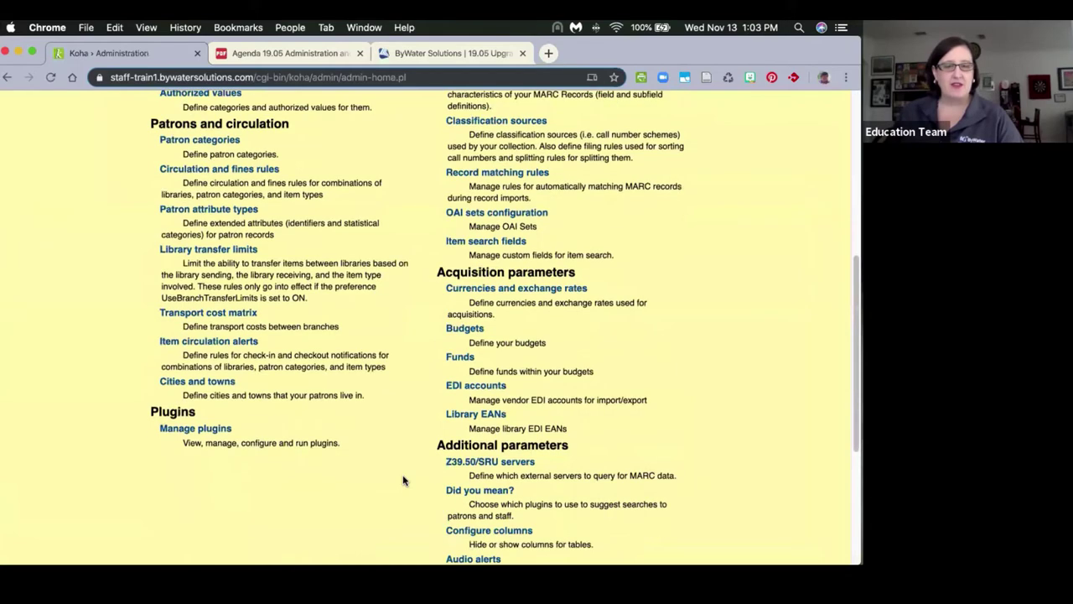
scroll(402, 481, up, 2)
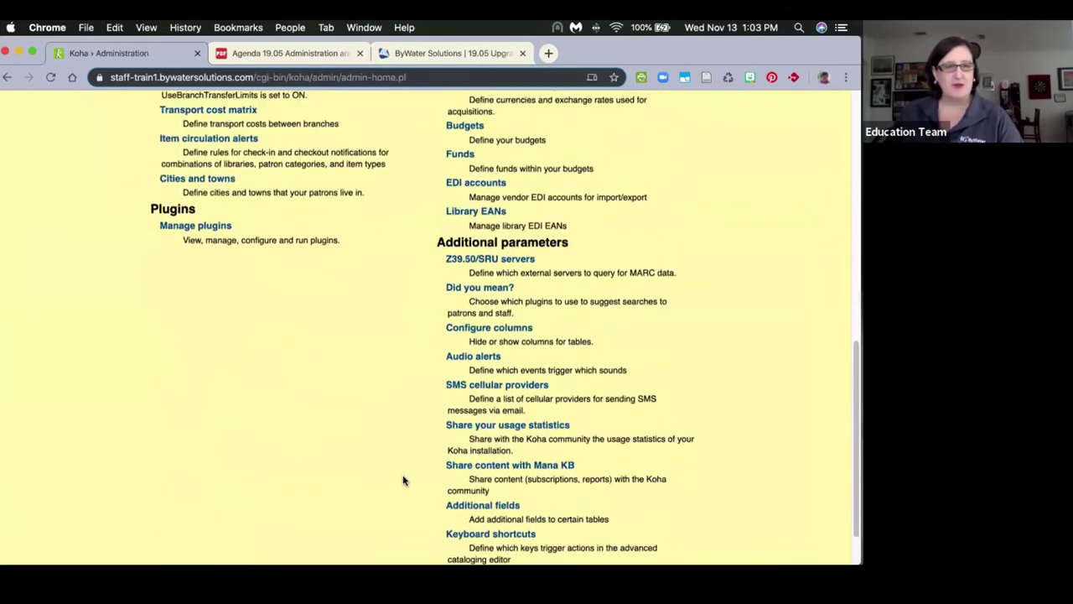
scroll(402, 480, up, 5)
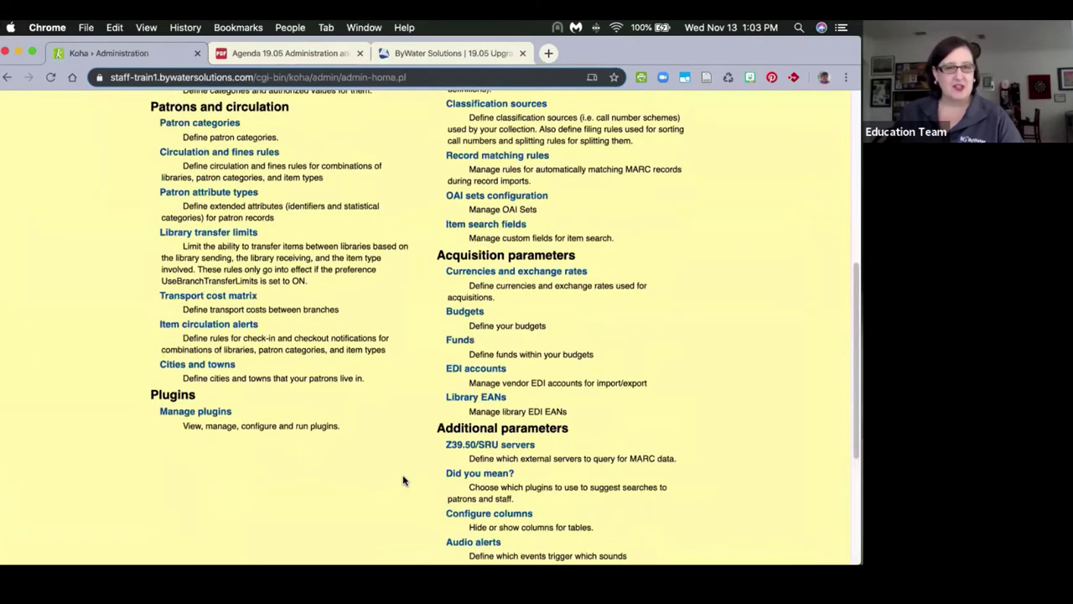
scroll(403, 480, up, 1)
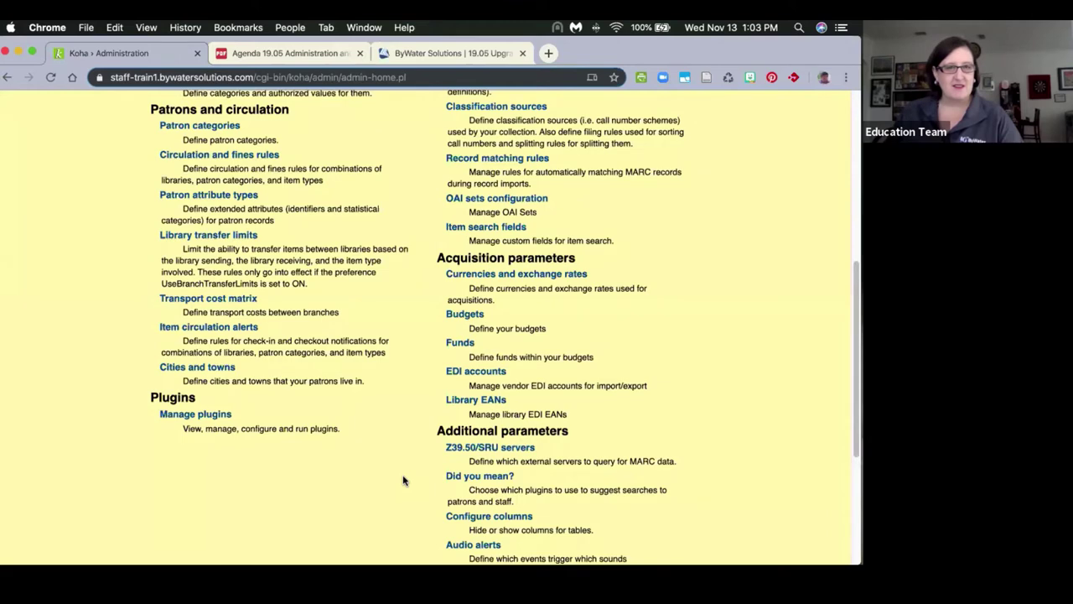
scroll(402, 481, down, 3)
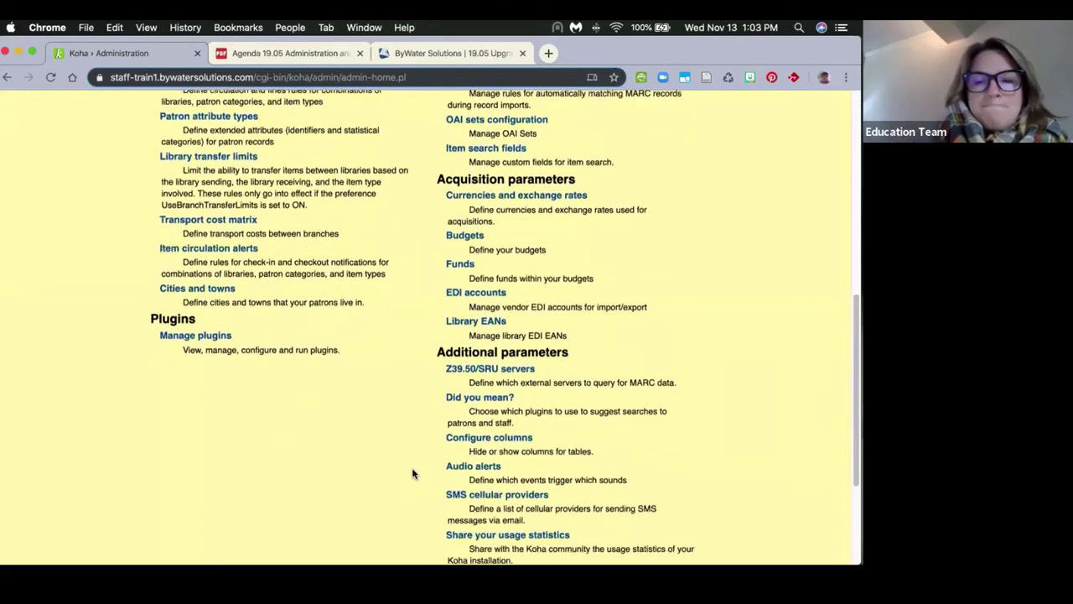
scroll(413, 473, down, 5)
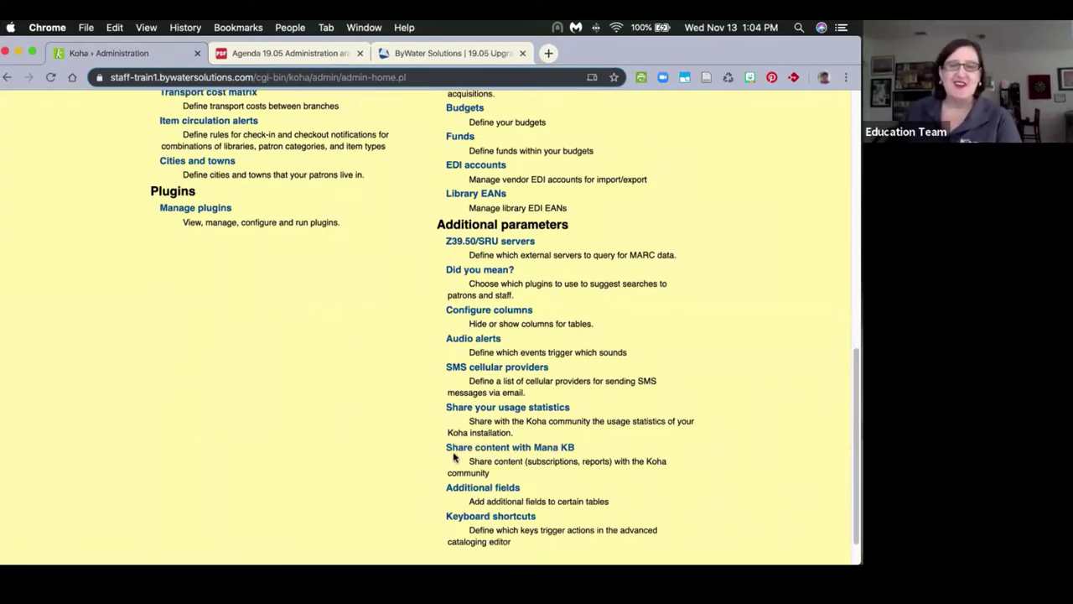
click(542, 452)
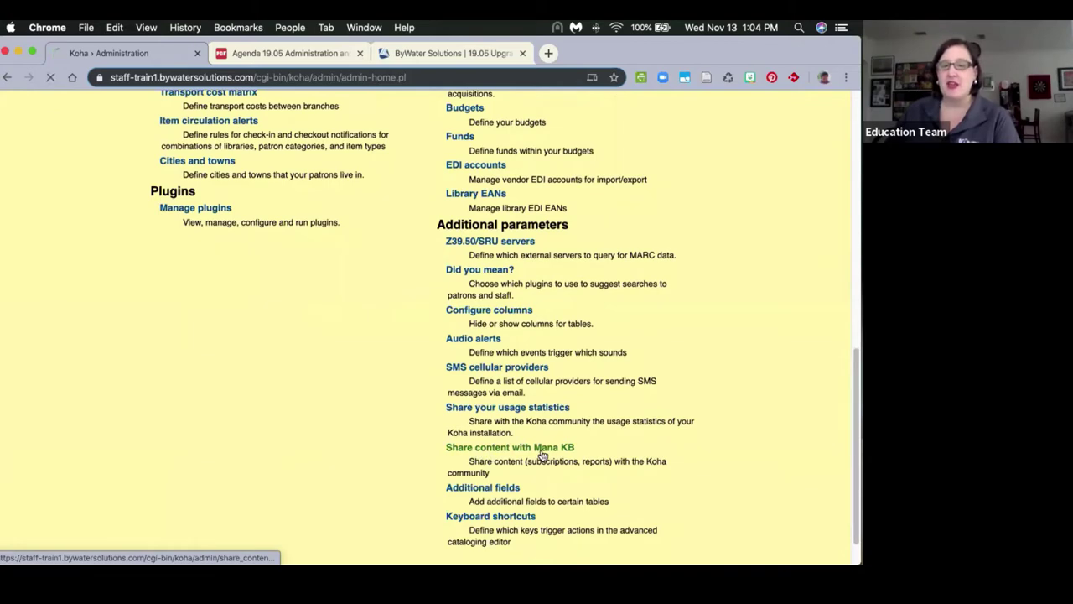
Step: Choose Yes for using Mana KB for sharing content and review the remaining sharing and token settings
scroll(503, 454, down, 2)
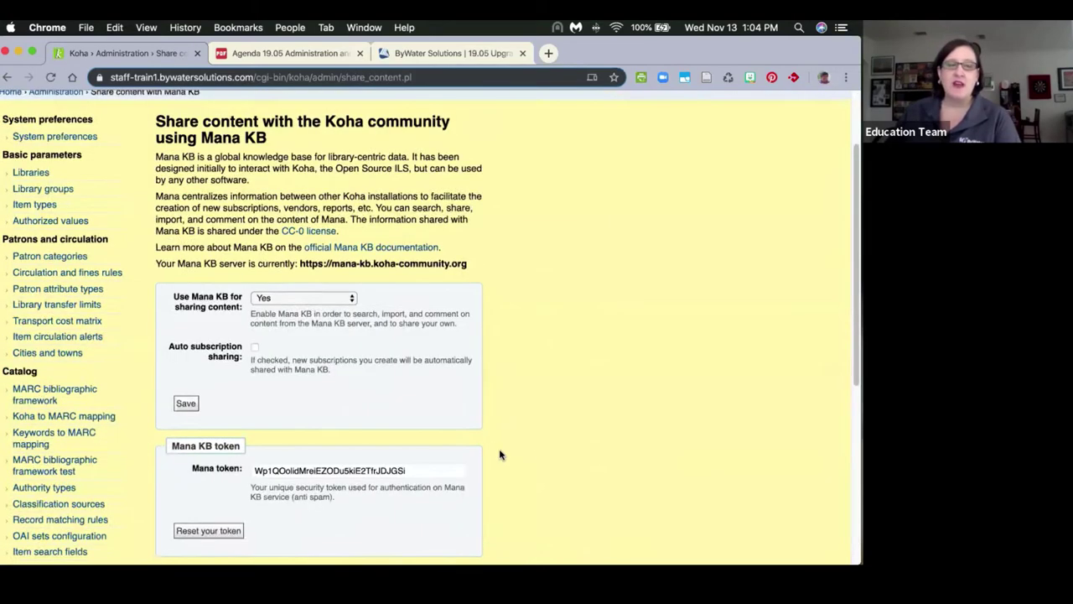
click(304, 277)
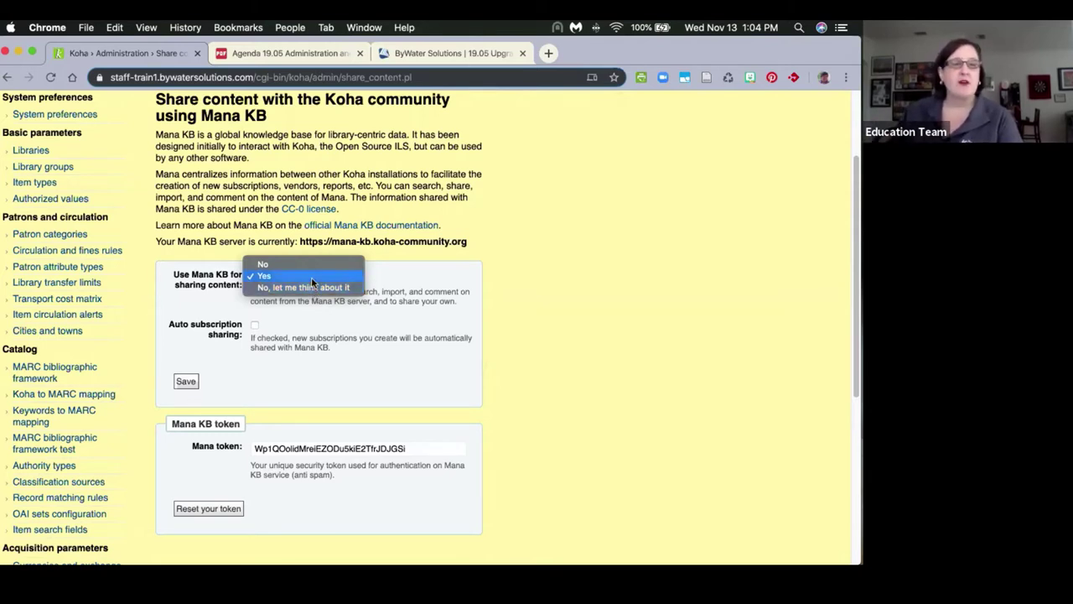
click(312, 276)
scroll(411, 361, down, 1)
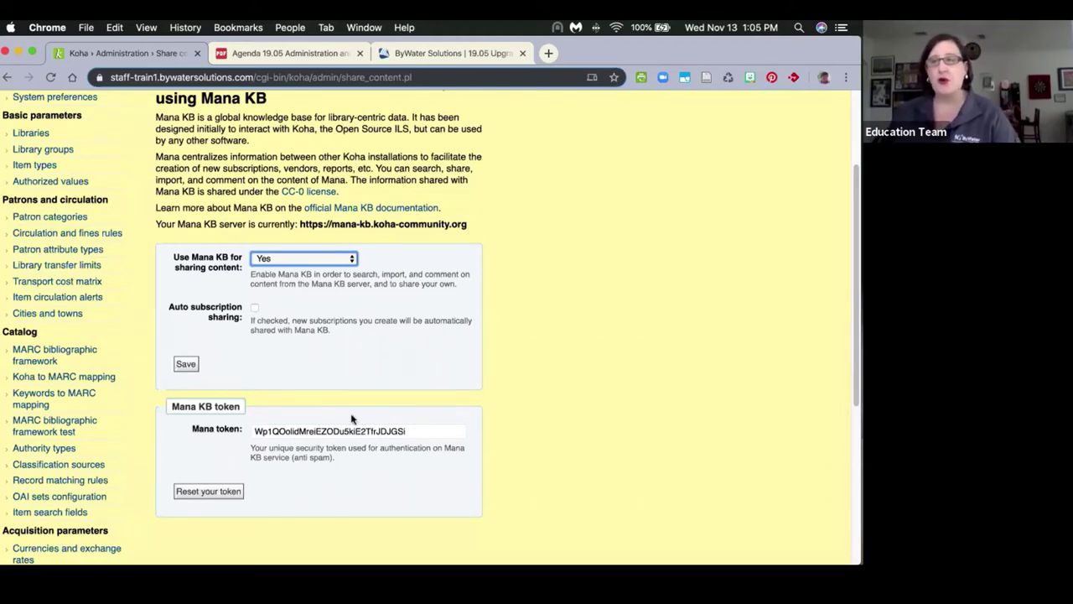
scroll(409, 444, up, 1)
scroll(409, 444, up, 5)
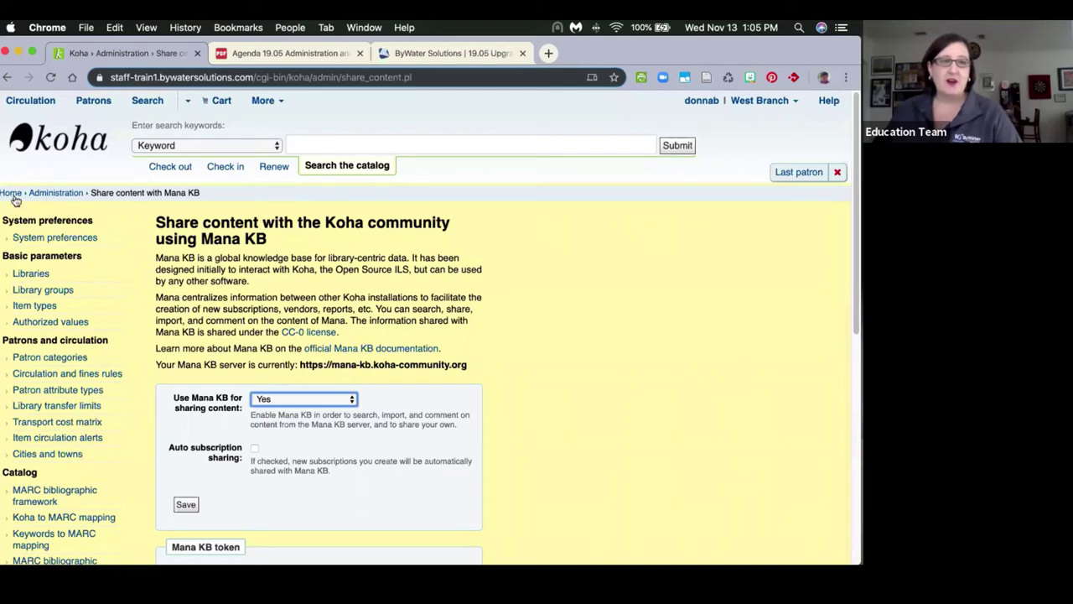
Step: Go to Reports, start creating a report from SQL, and open the Mana search for a new SQL report
click(268, 101)
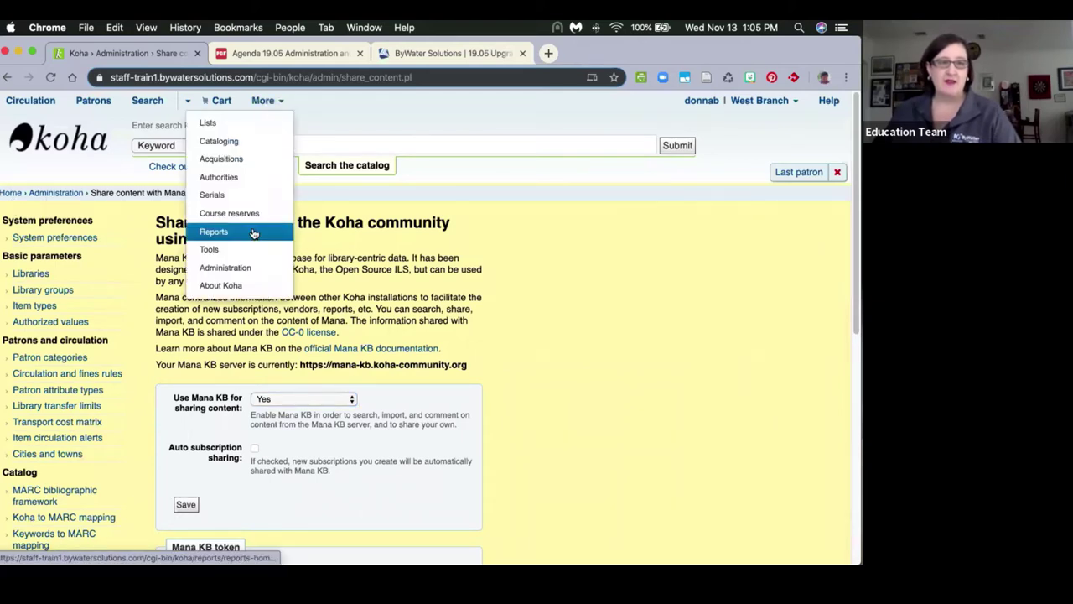
click(220, 231)
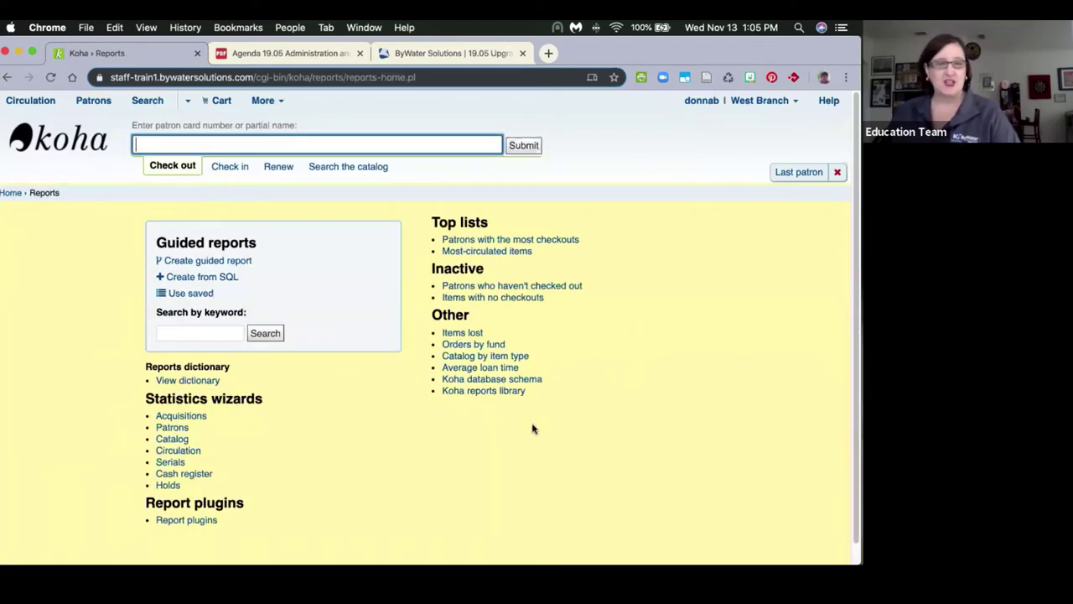
click(186, 283)
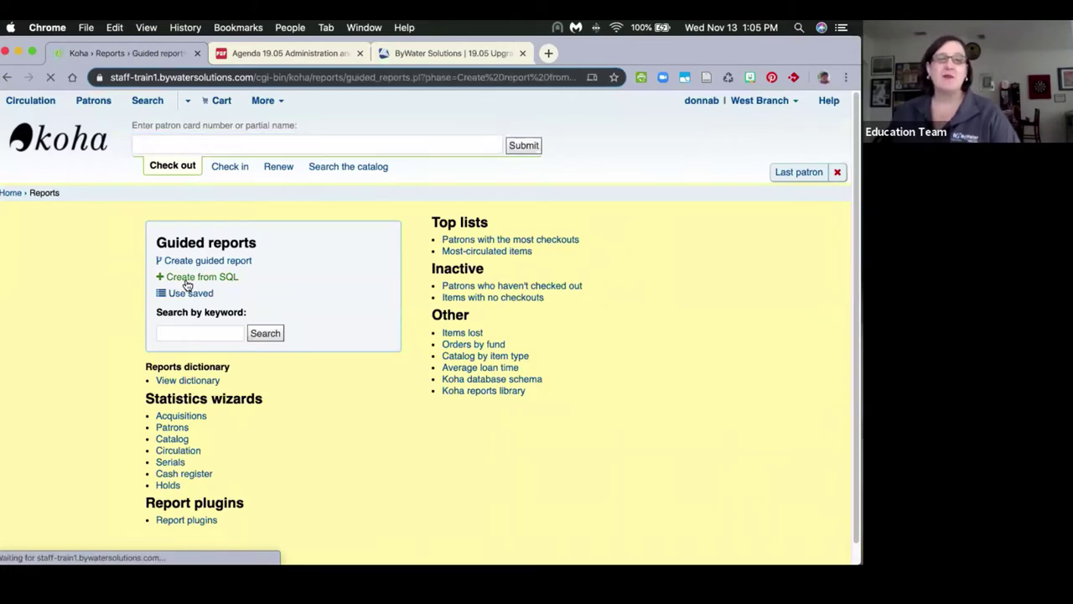
click(191, 224)
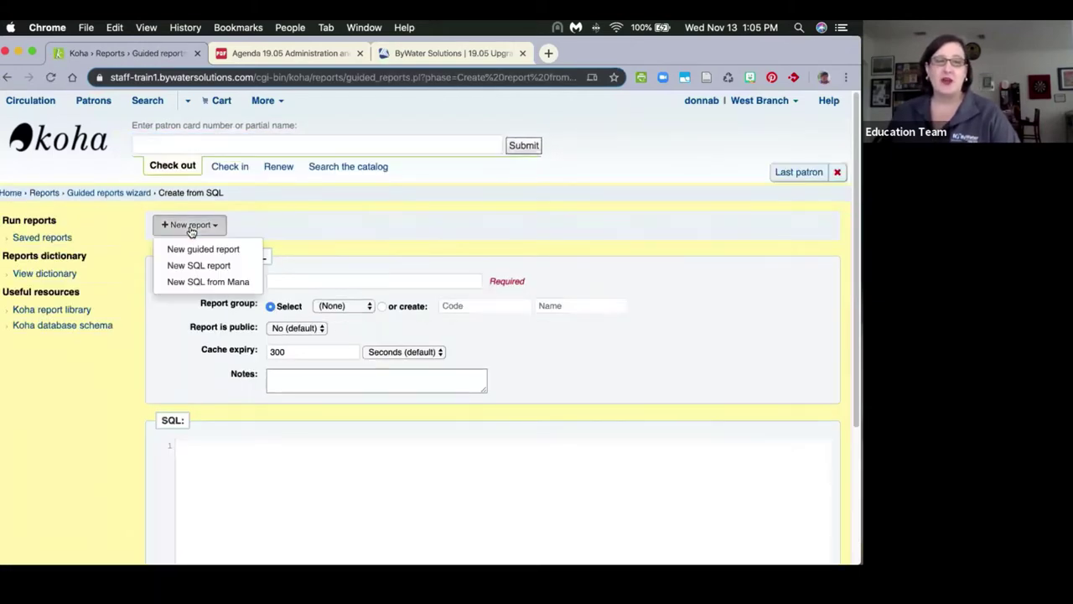
click(194, 285)
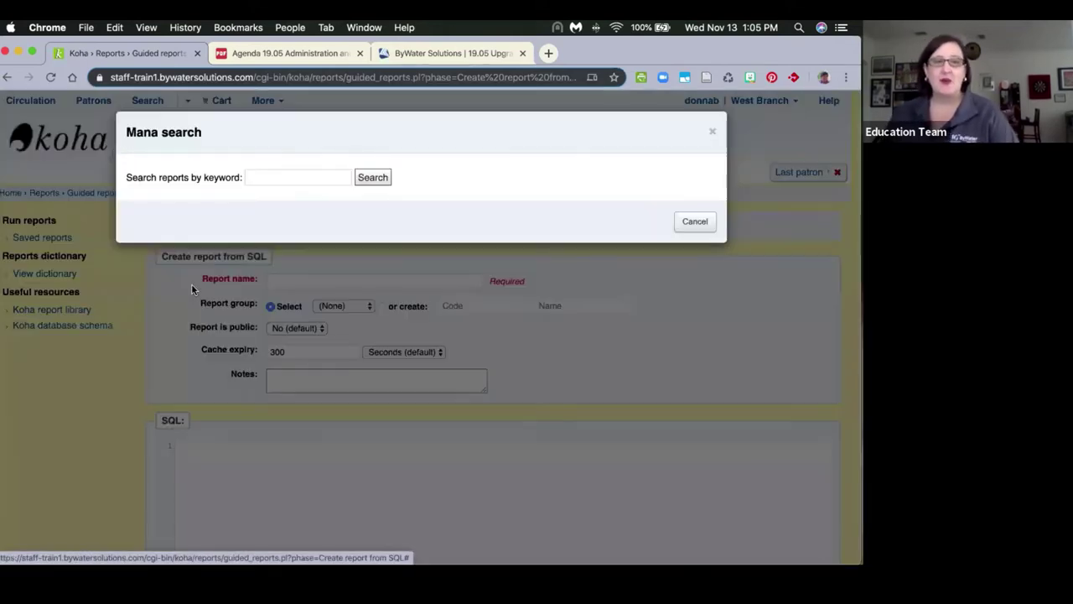
Step: Search the Mana Knowledge Base reports for the keyword "added"
click(293, 177)
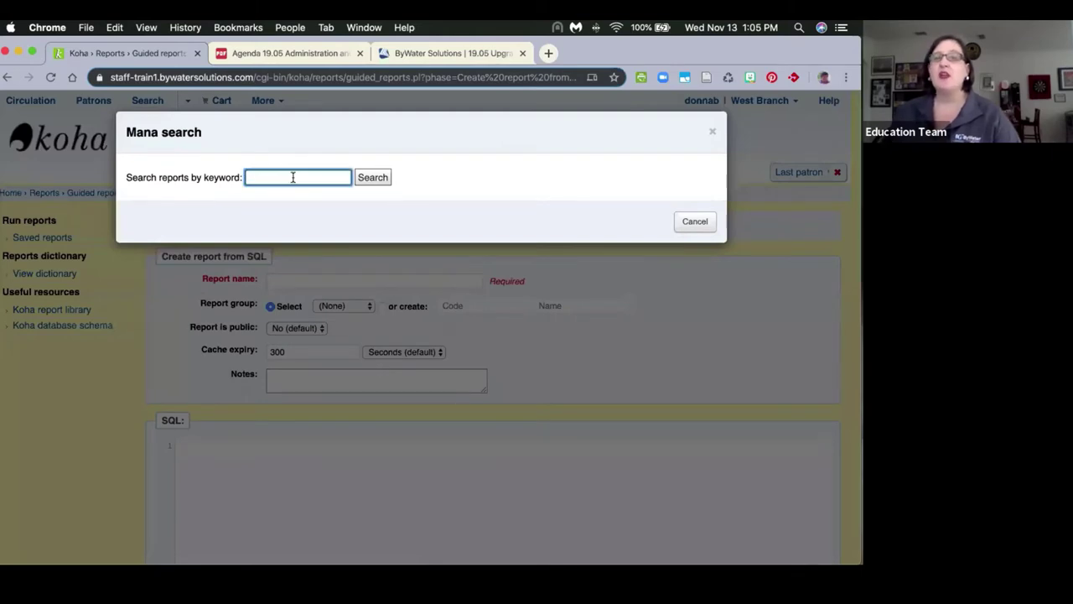
text(added)
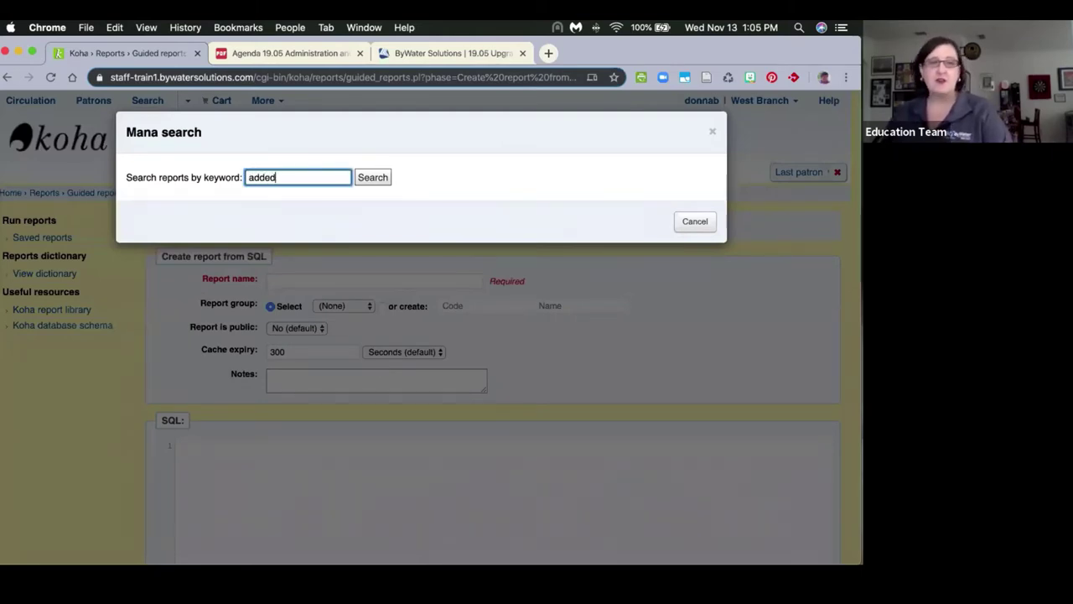
key(Return)
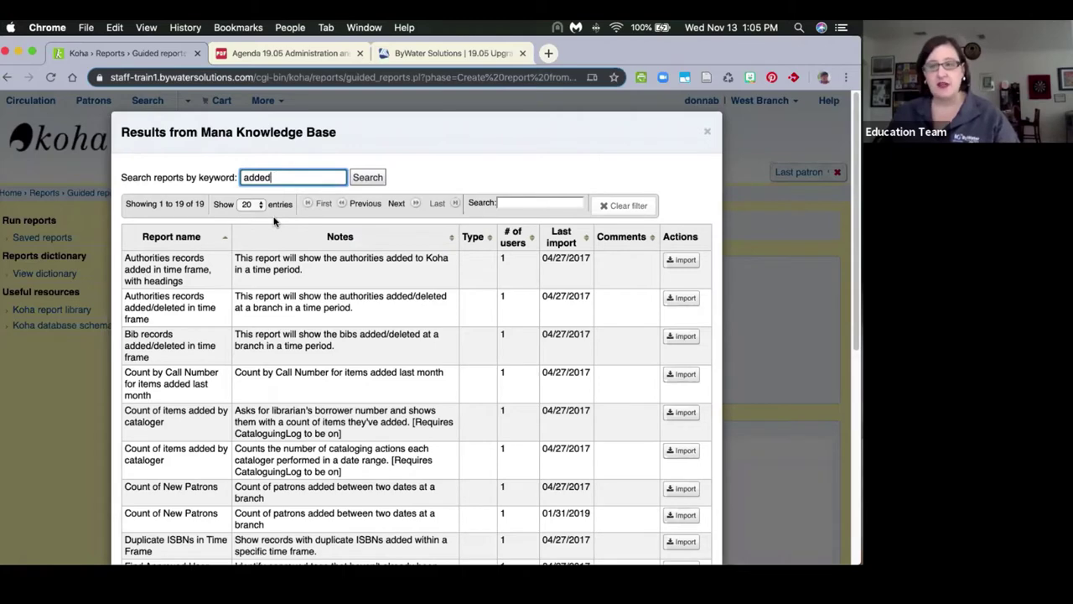
Step: Import the "Count by Call Number for items added last month" report from the Mana Knowledge Base results
scroll(273, 221, down, 3)
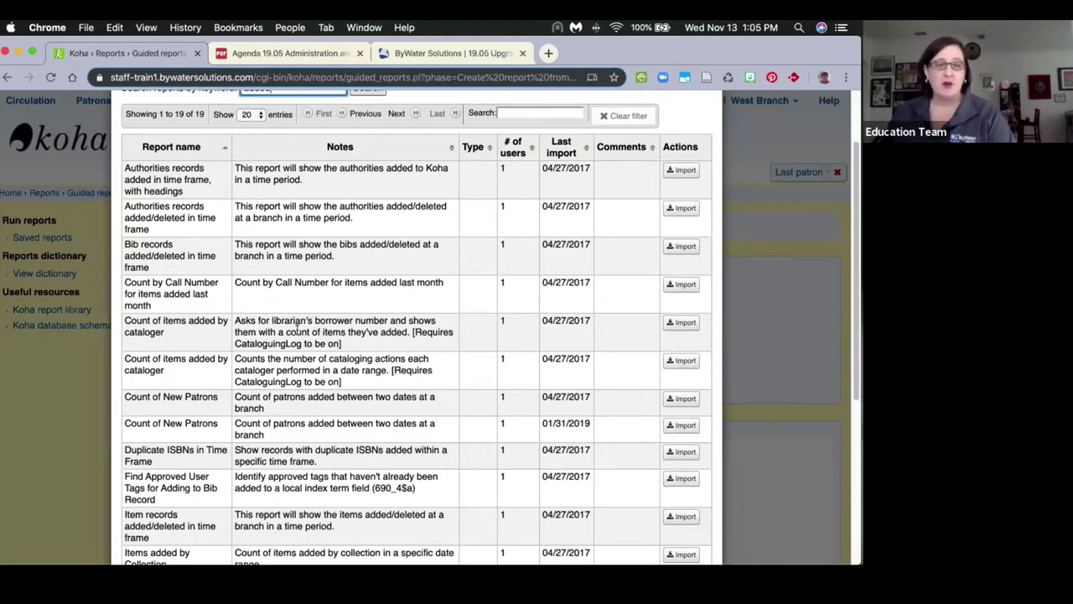
mouse_move(296, 330)
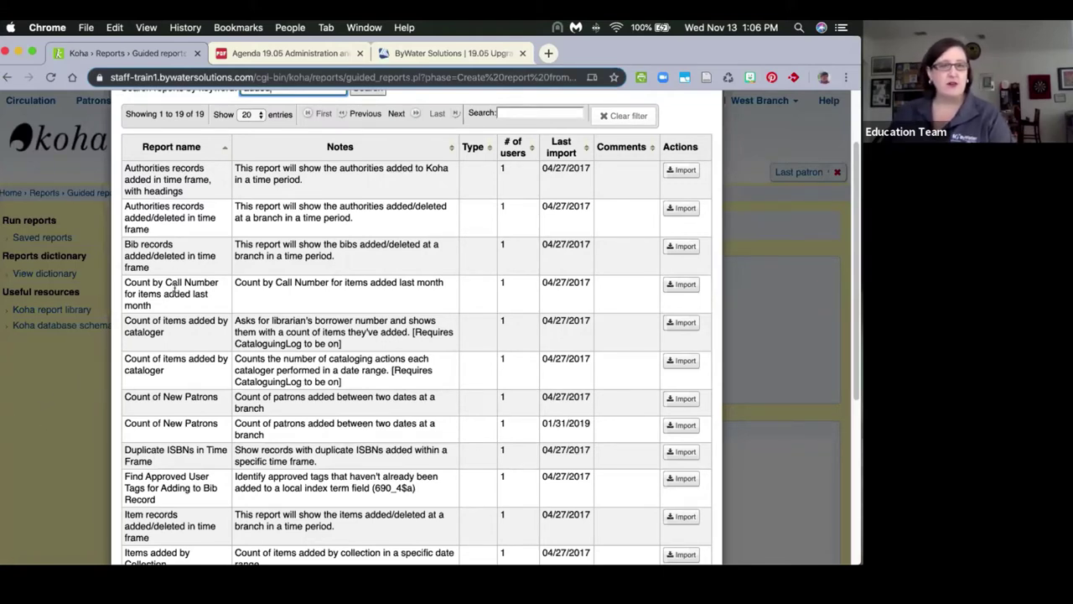
click(685, 285)
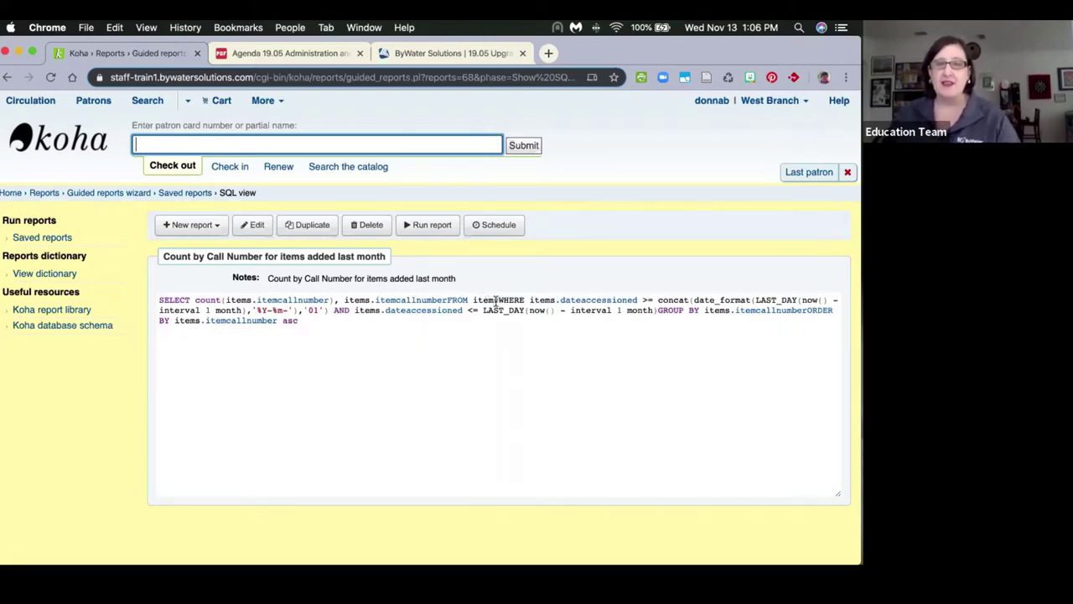
key(super+equal)
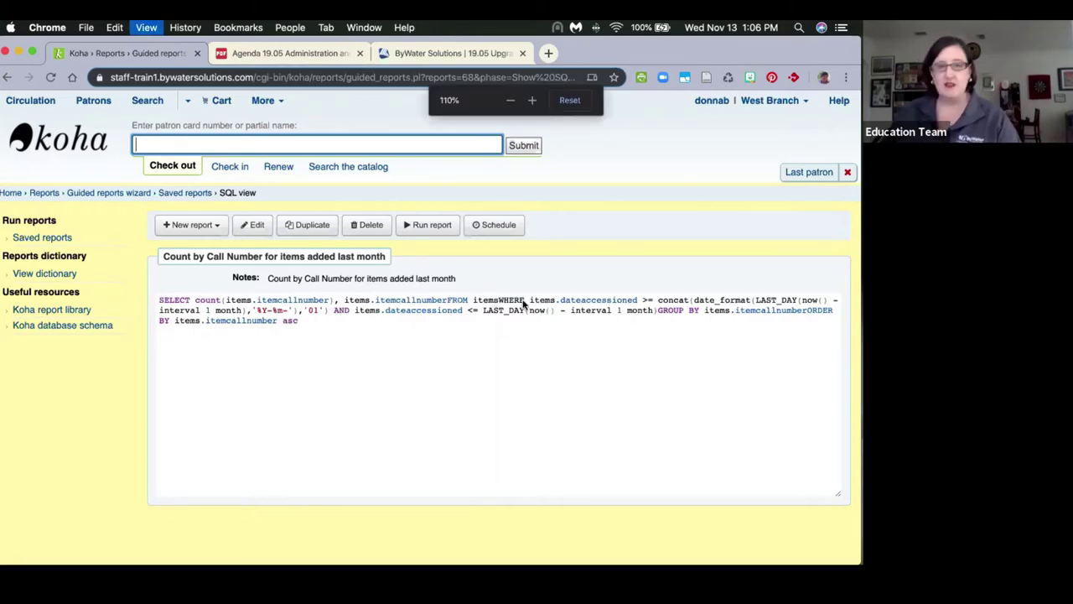
key(super+equal)
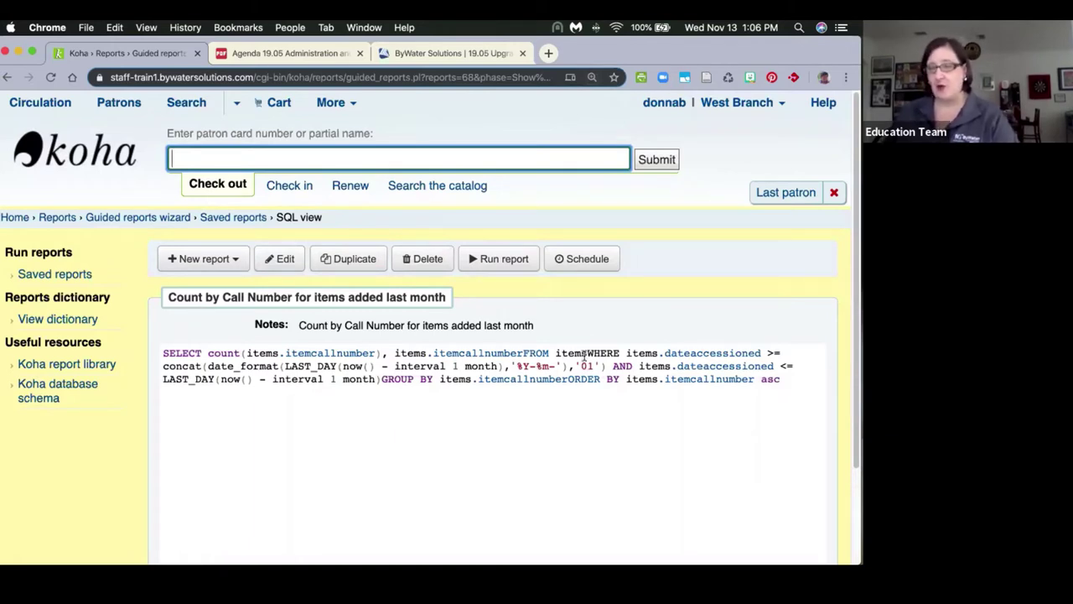
Step: Edit the imported report's SQL so that the FROM, WHERE and ORDER BY clauses each start on their own line
click(273, 261)
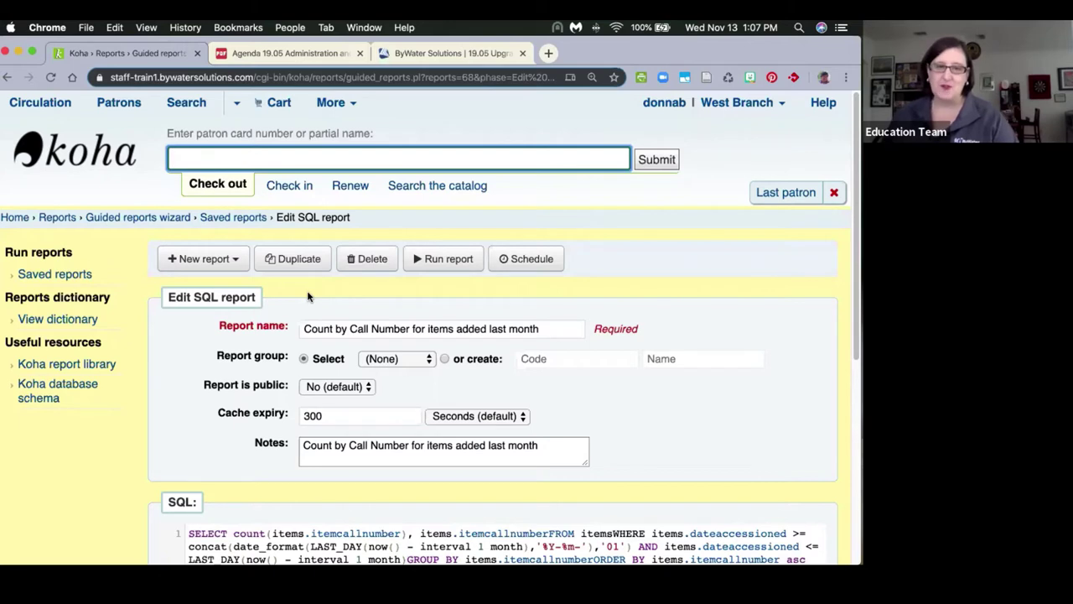
scroll(307, 296, down, 2)
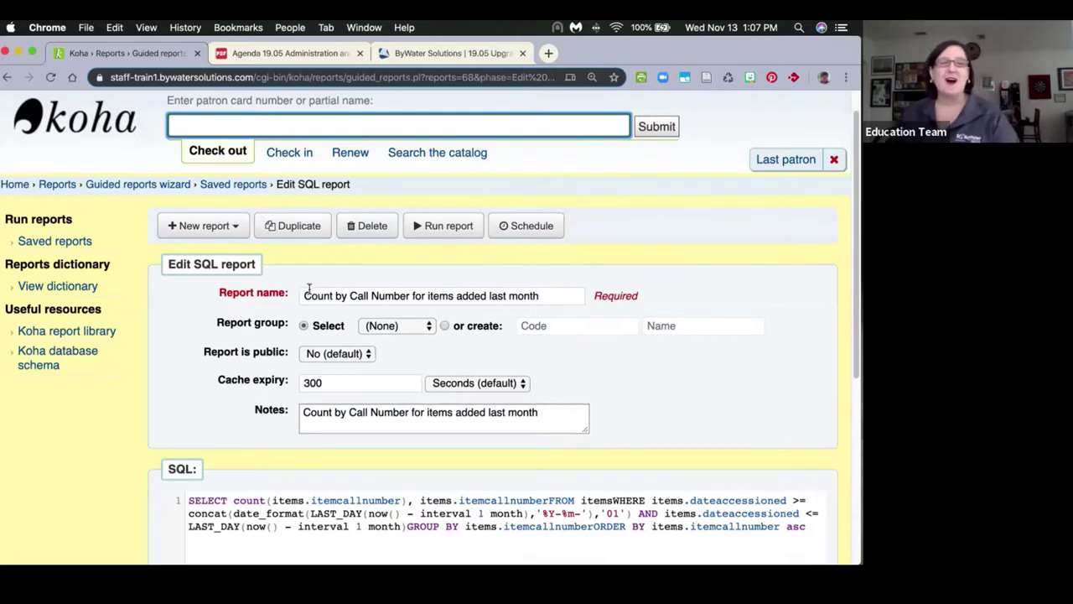
scroll(309, 288, down, 2)
scroll(295, 267, down, 3)
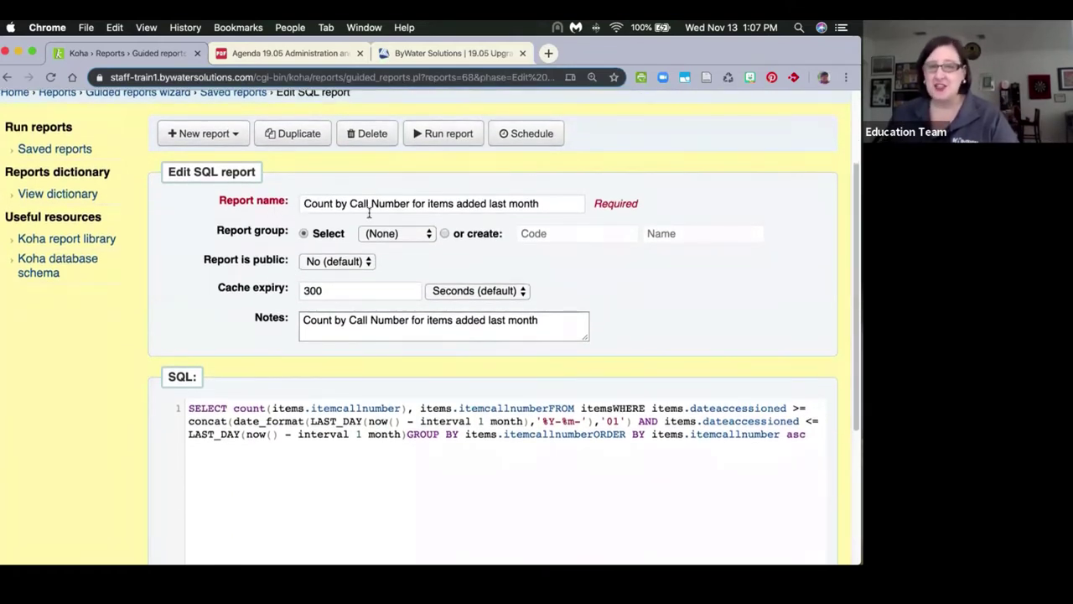
scroll(336, 290, down, 1)
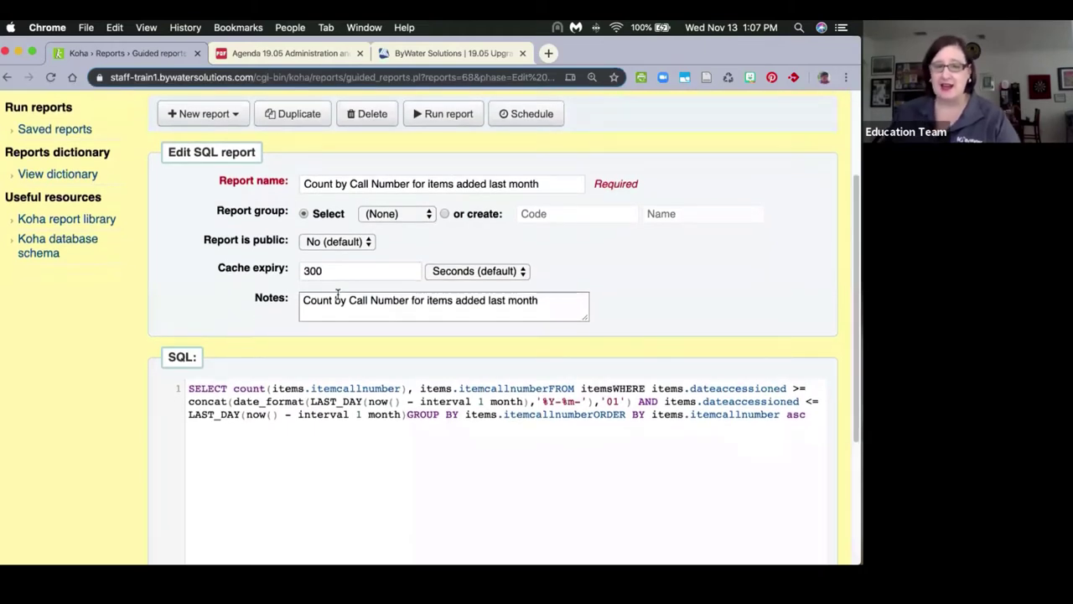
scroll(318, 293, down, 5)
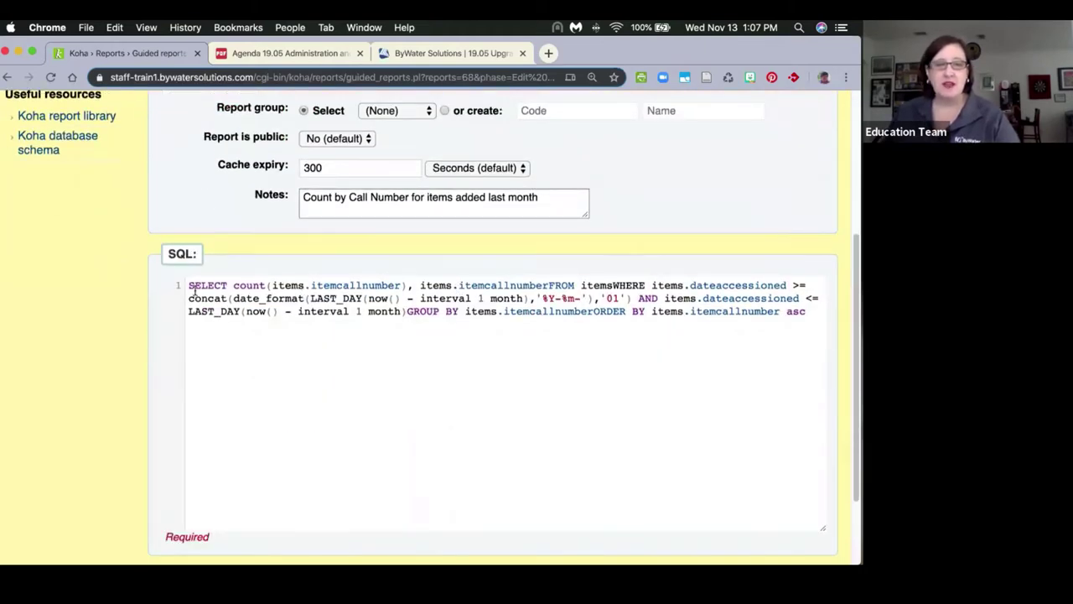
click(612, 285)
key(Return)
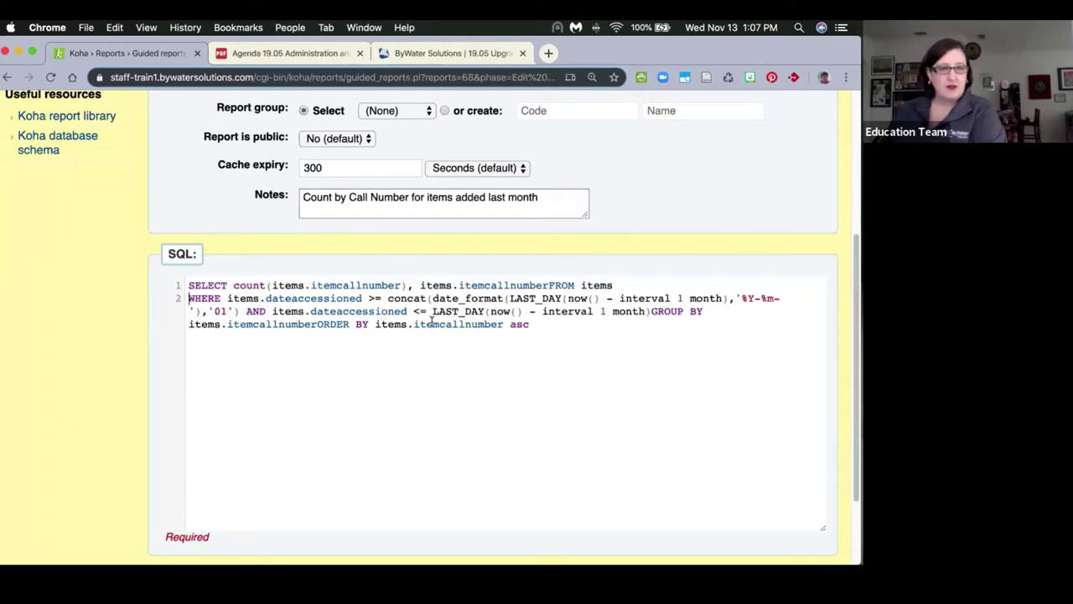
click(318, 325)
key(Return)
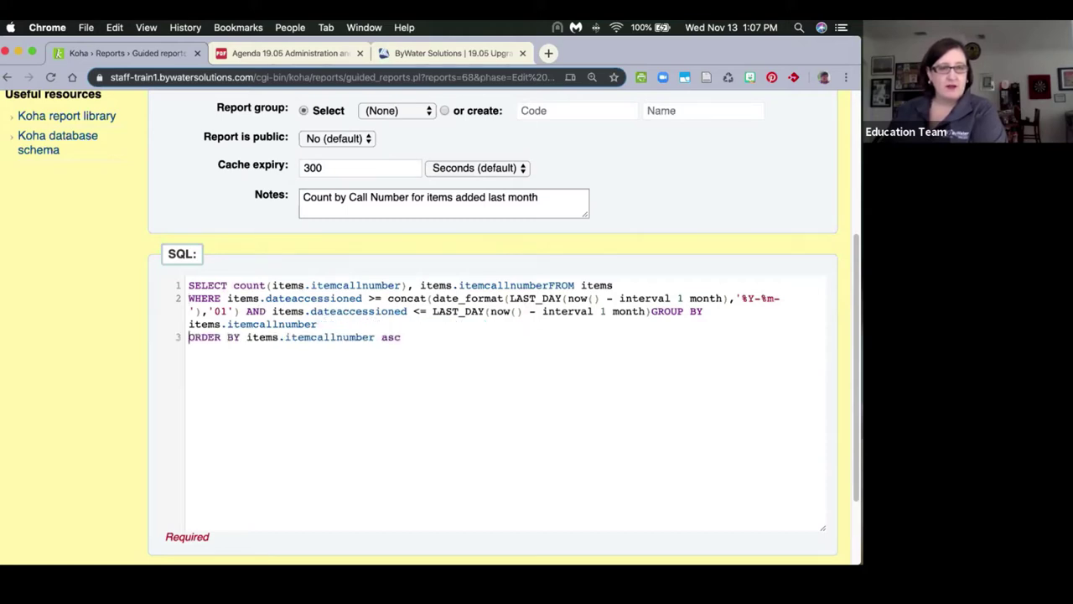
click(549, 285)
key(Return)
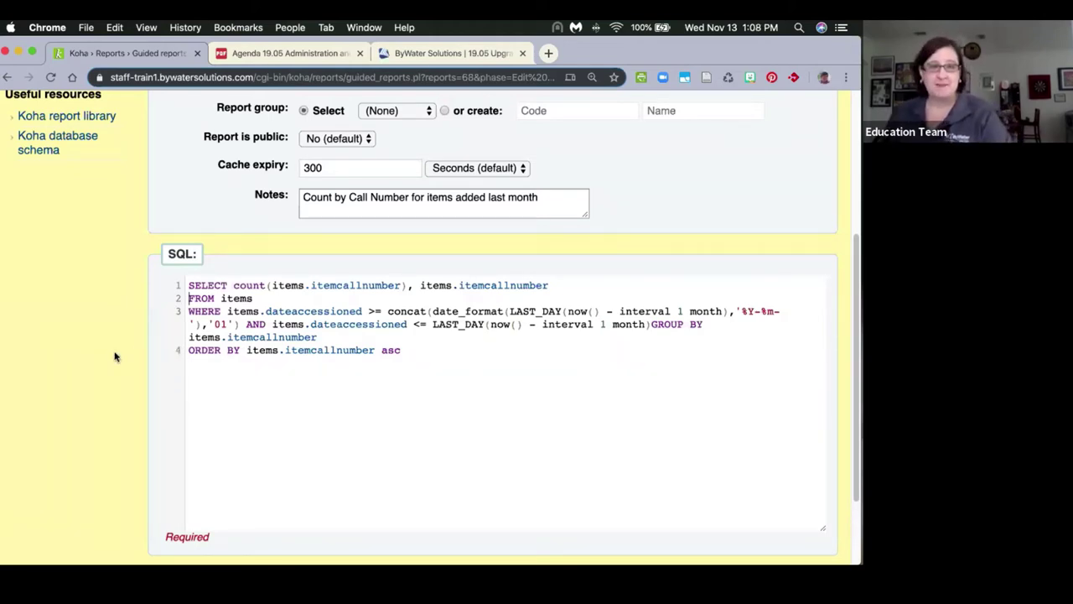
Step: Save the updated SQL and run the "Count by Call Number for items added last month" report
scroll(266, 430, down, 1)
scroll(266, 430, down, 3)
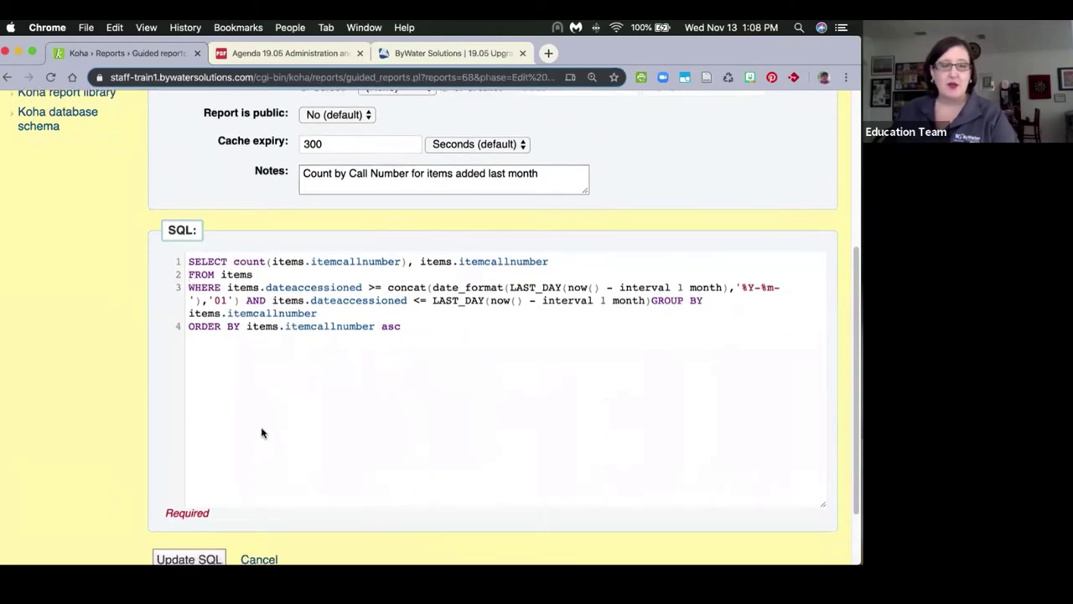
click(173, 550)
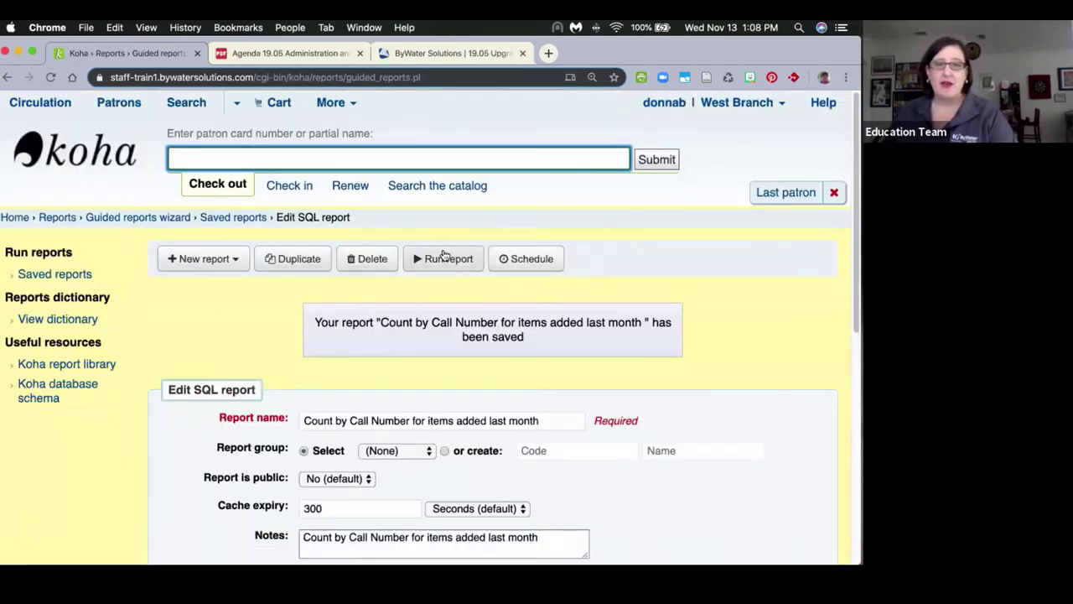
click(442, 259)
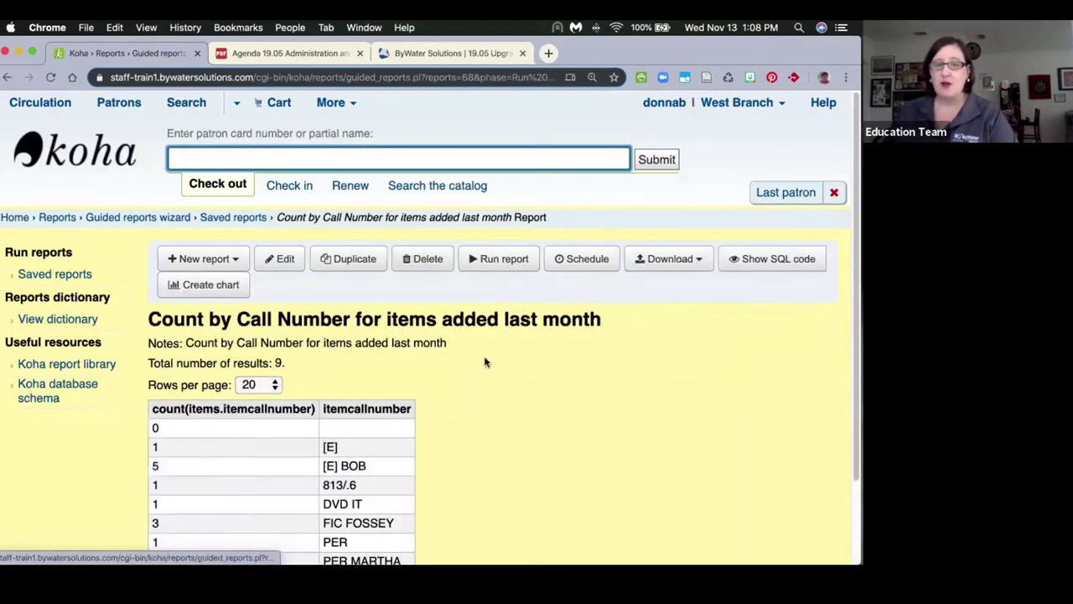
scroll(500, 352, down, 1)
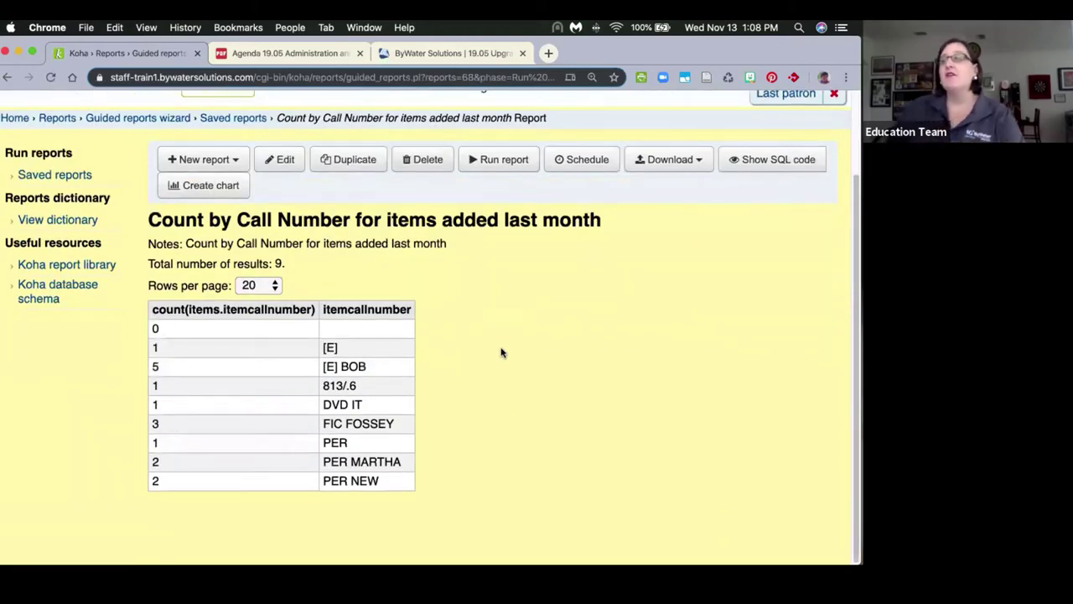
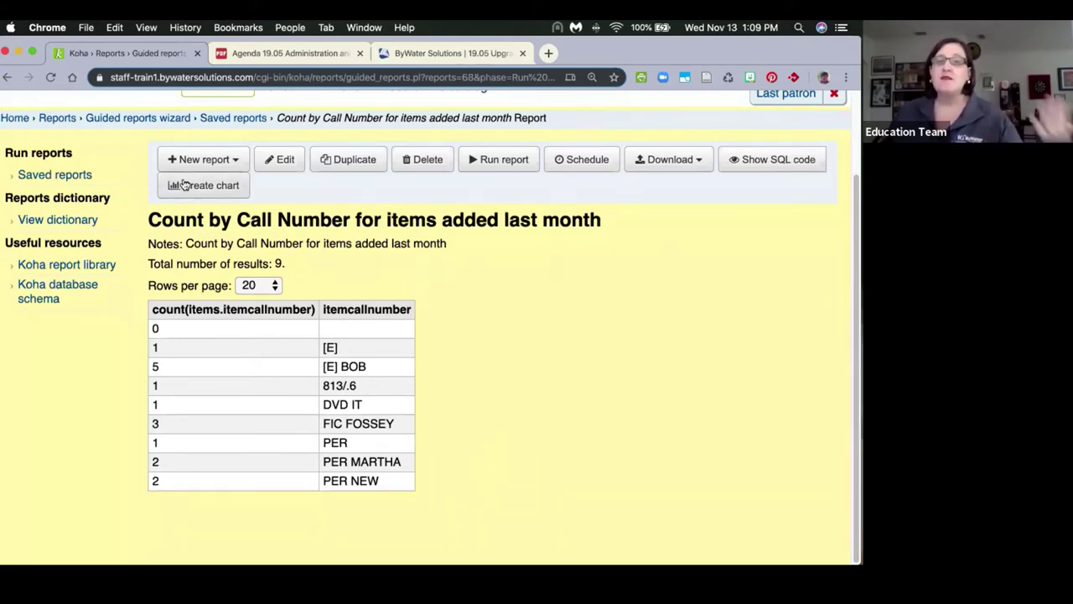
Step: Open the saved reports list at 100% page zoom and bring its Actions column into view
click(65, 176)
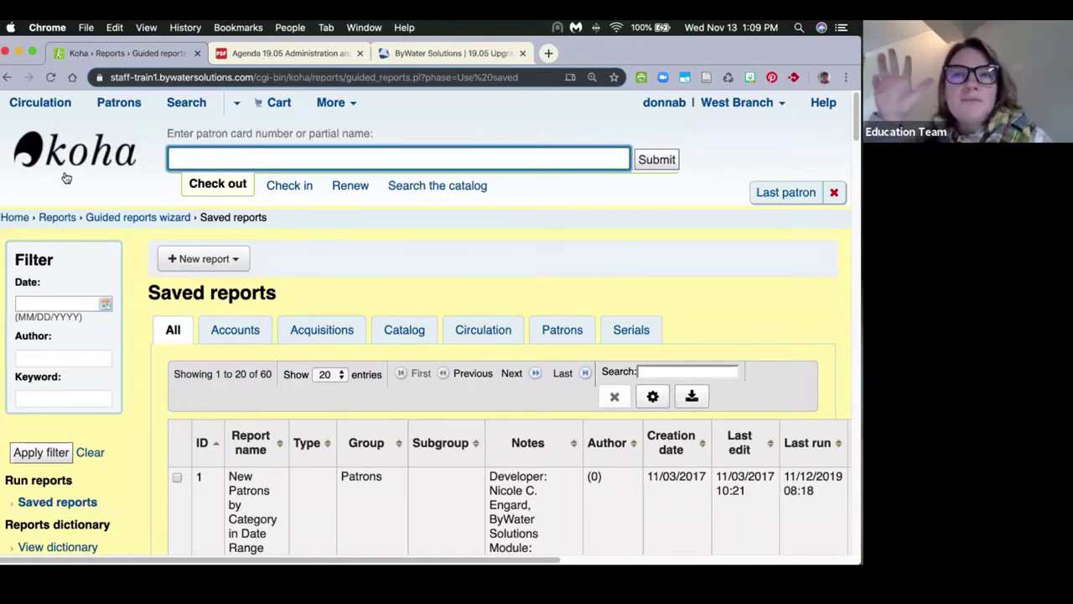
key(super+minus)
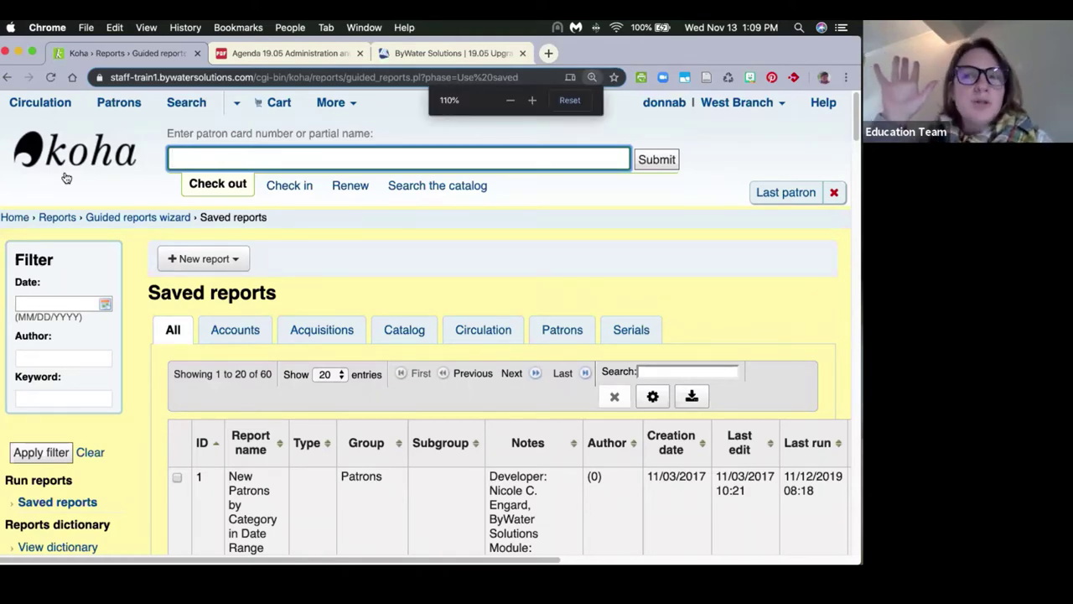
key(super+minus)
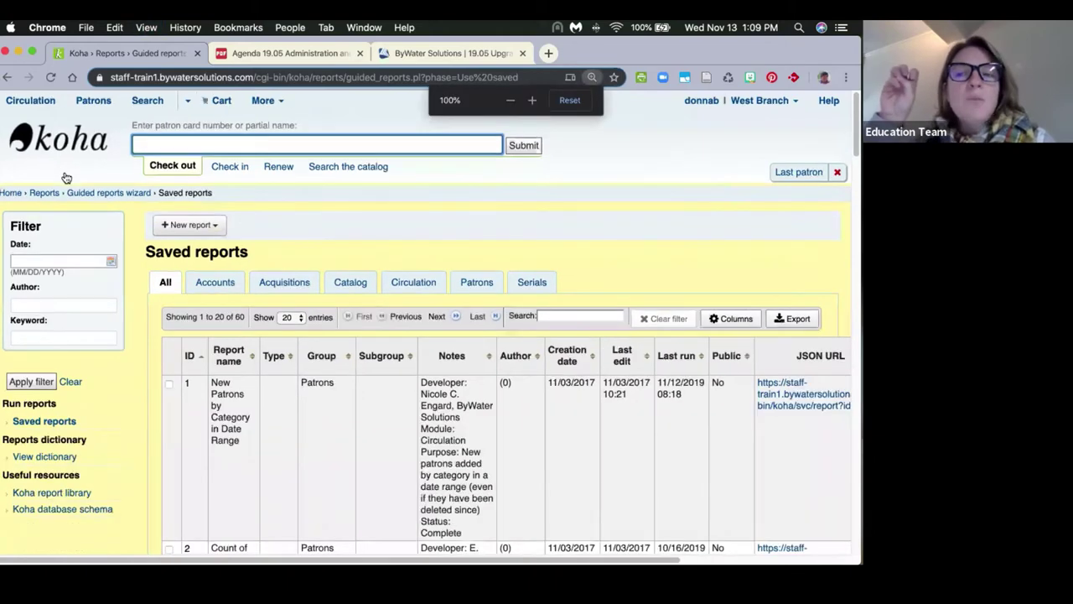
key(super+minus)
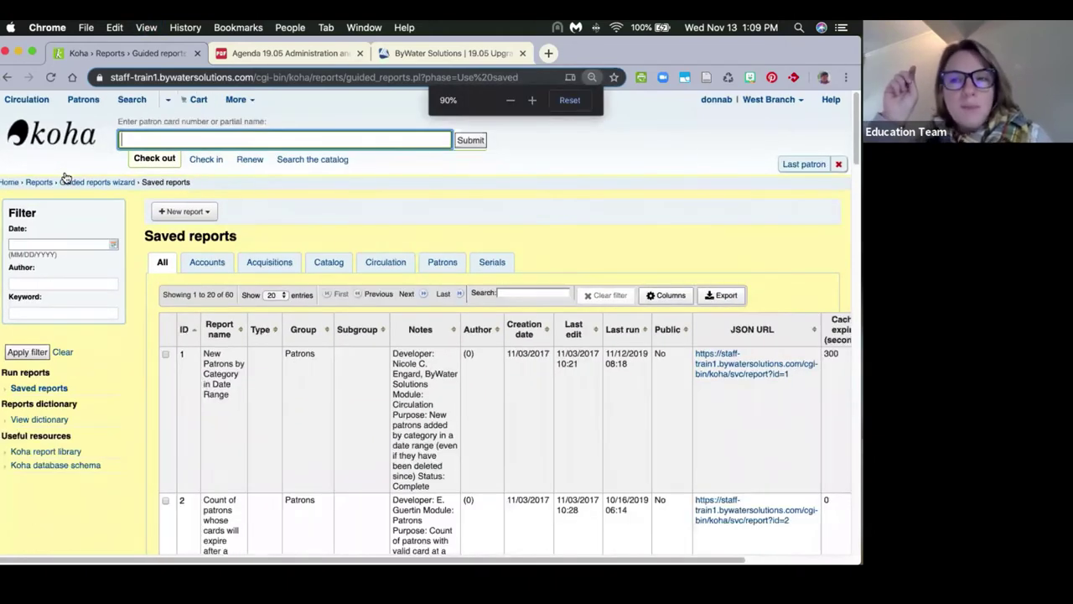
key(super+minus)
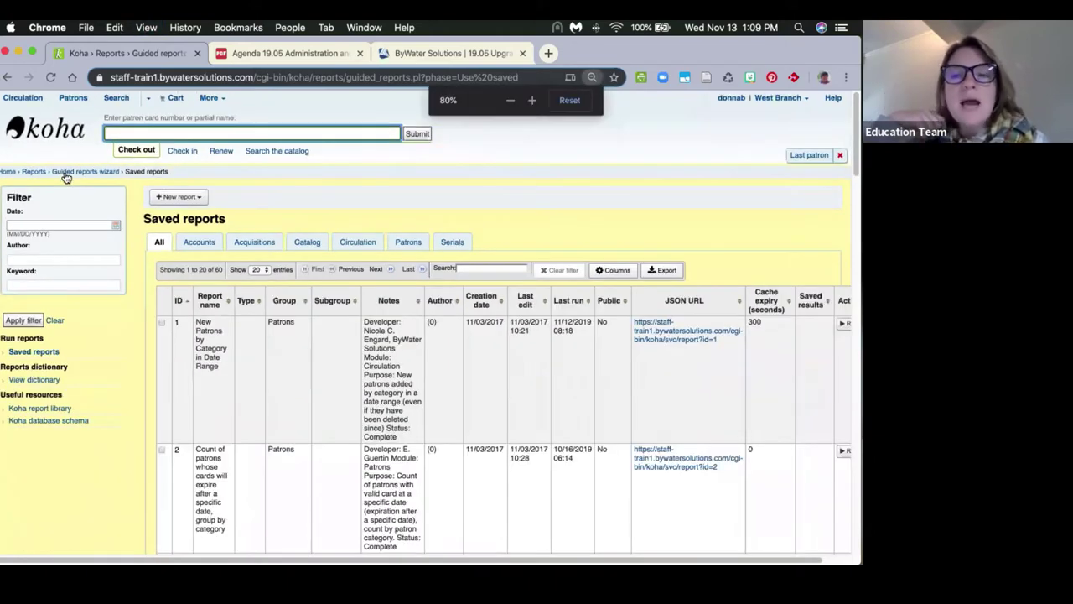
key(super+equal)
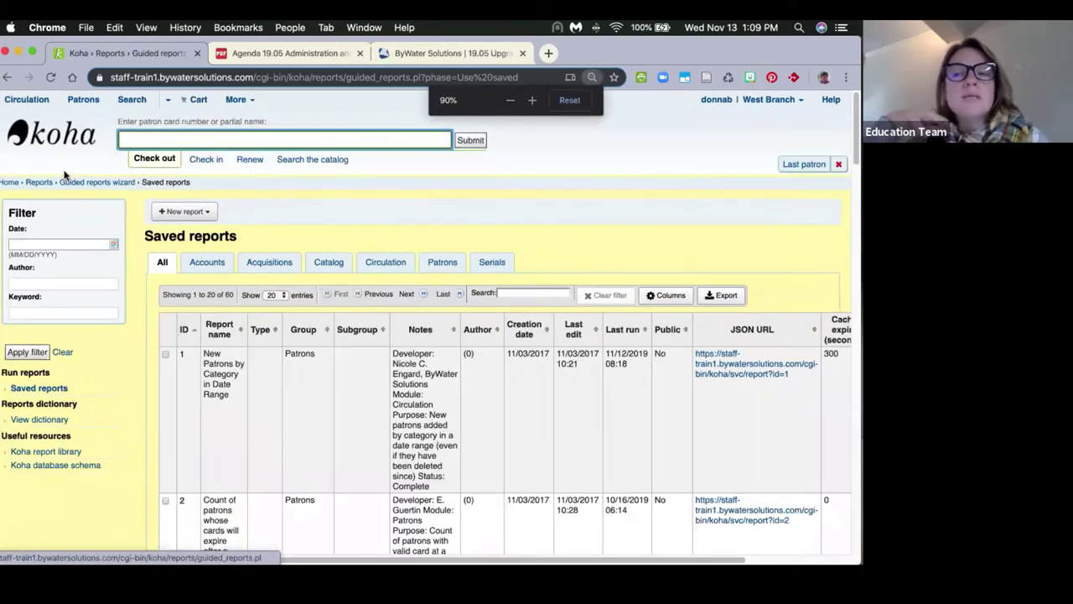
key(super+equal)
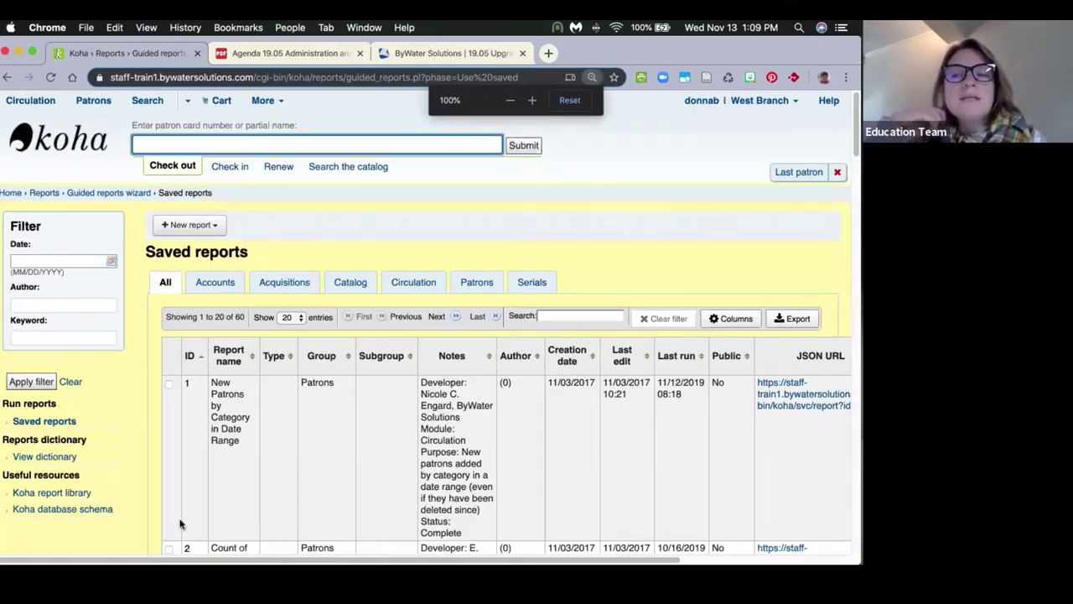
drag(216, 554, 402, 557)
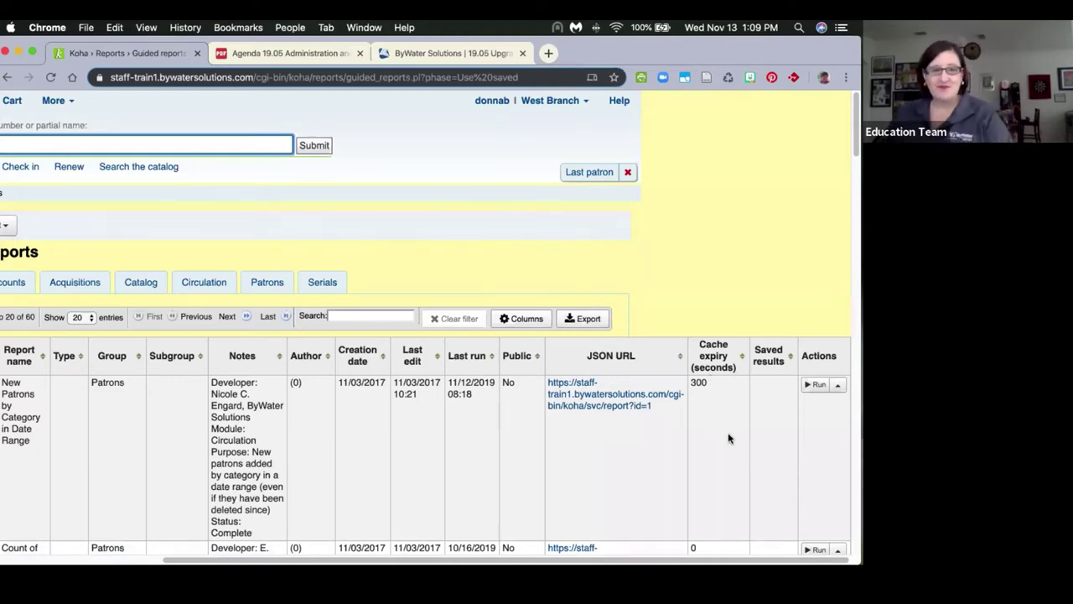
Step: Review the Share with Mana details for the "Checkouts & Renewals in Date Range" report and cancel without sharing it
scroll(686, 423, down, 1)
scroll(688, 420, down, 7)
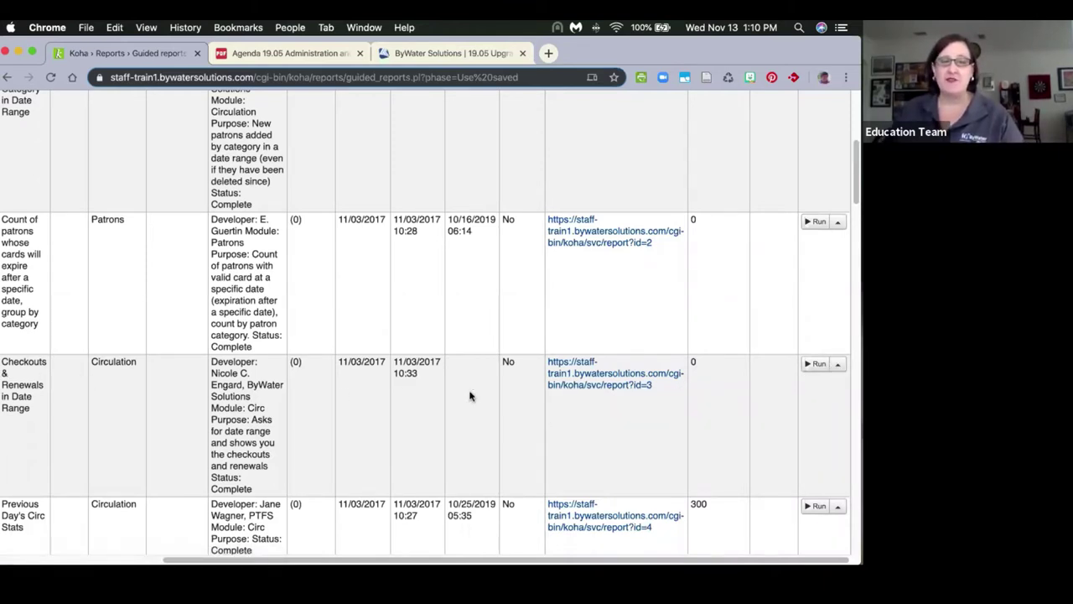
click(837, 366)
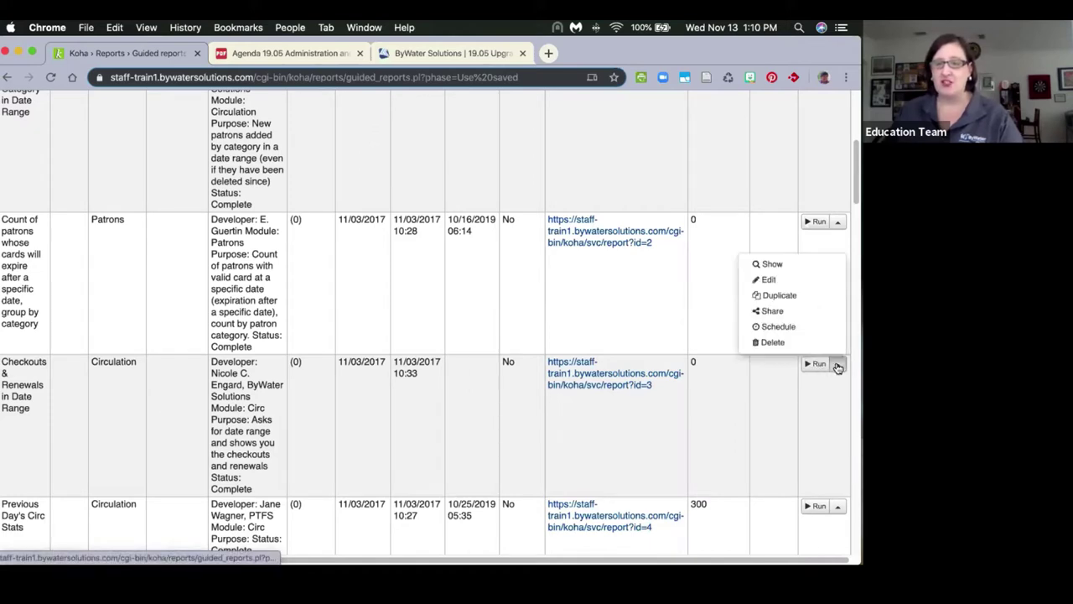
click(772, 311)
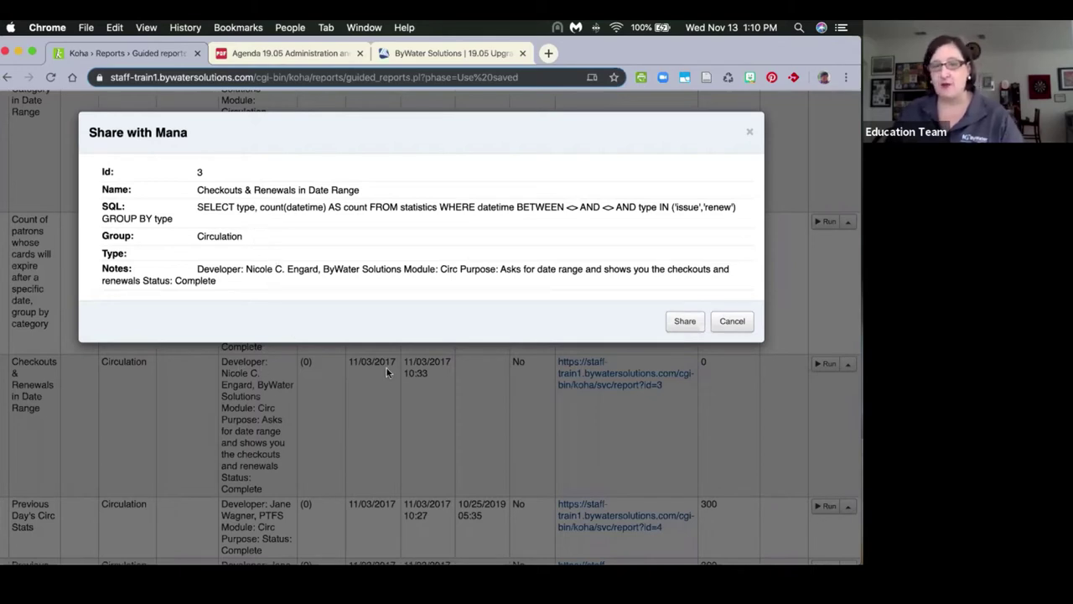
click(730, 328)
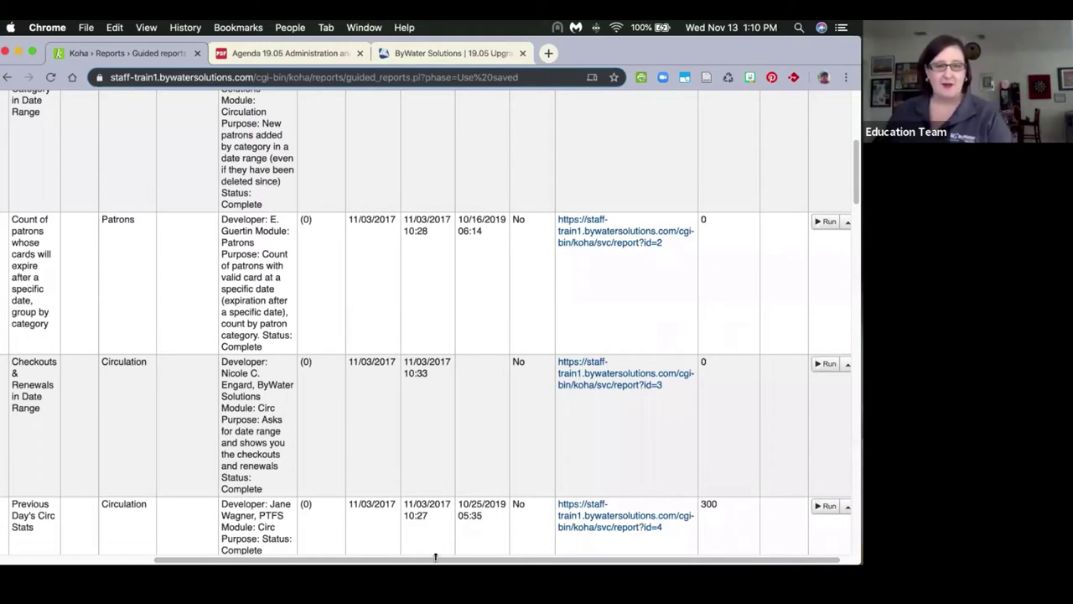
Step: Return to the Reports home page and run the Items lost report for West Branch with all other filters left at All
drag(426, 556, 165, 556)
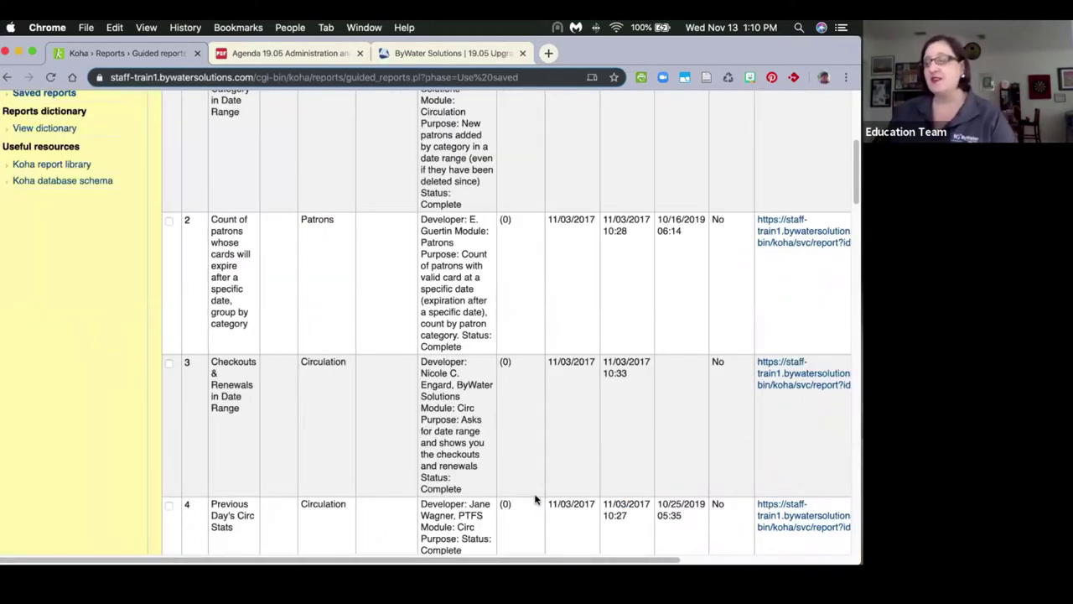
scroll(538, 495, up, 5)
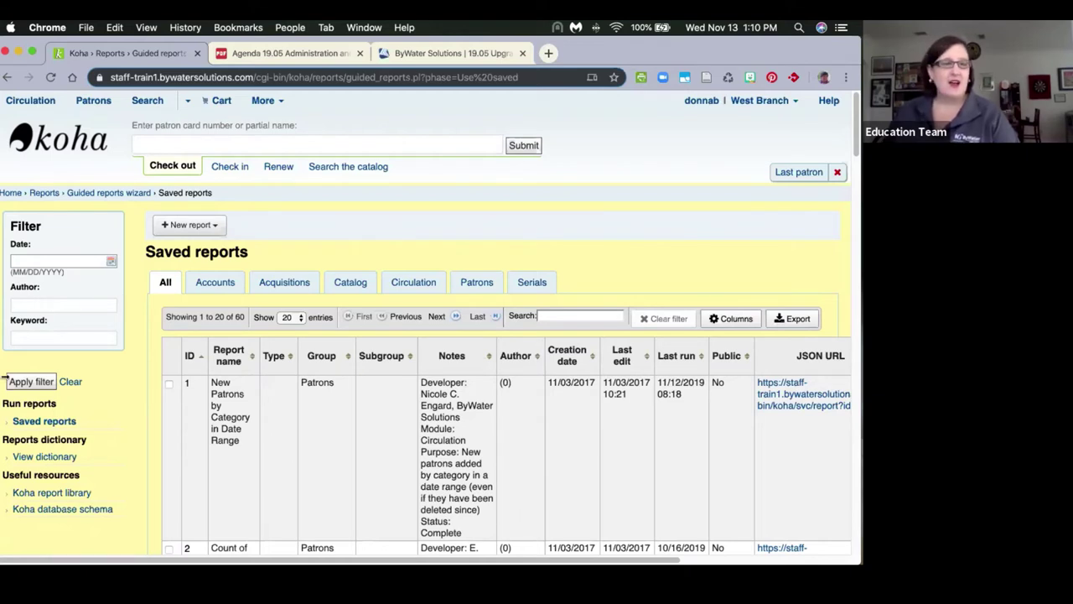
click(42, 194)
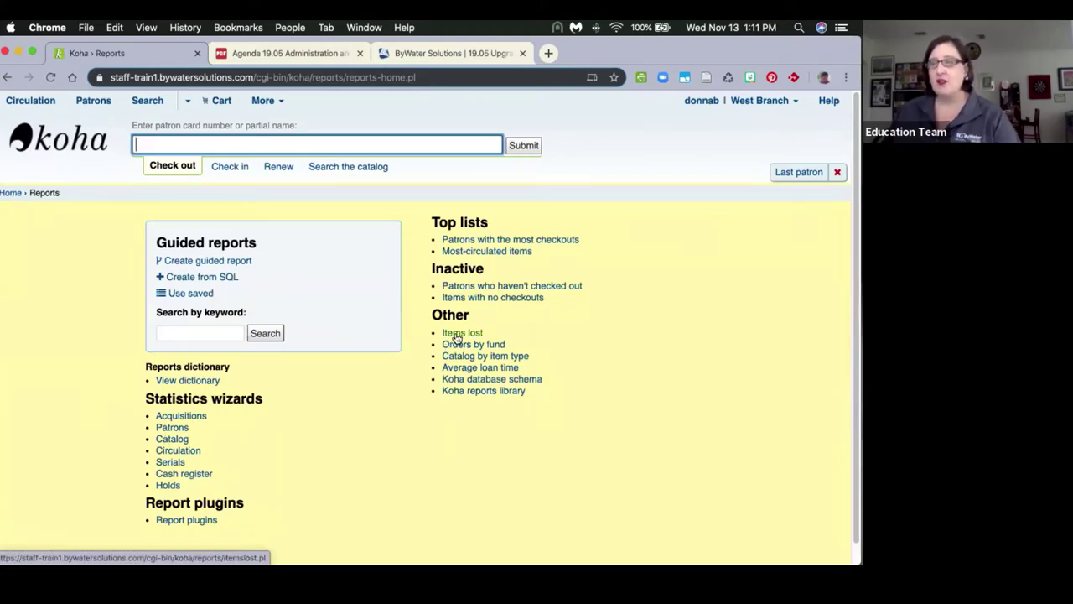
click(457, 336)
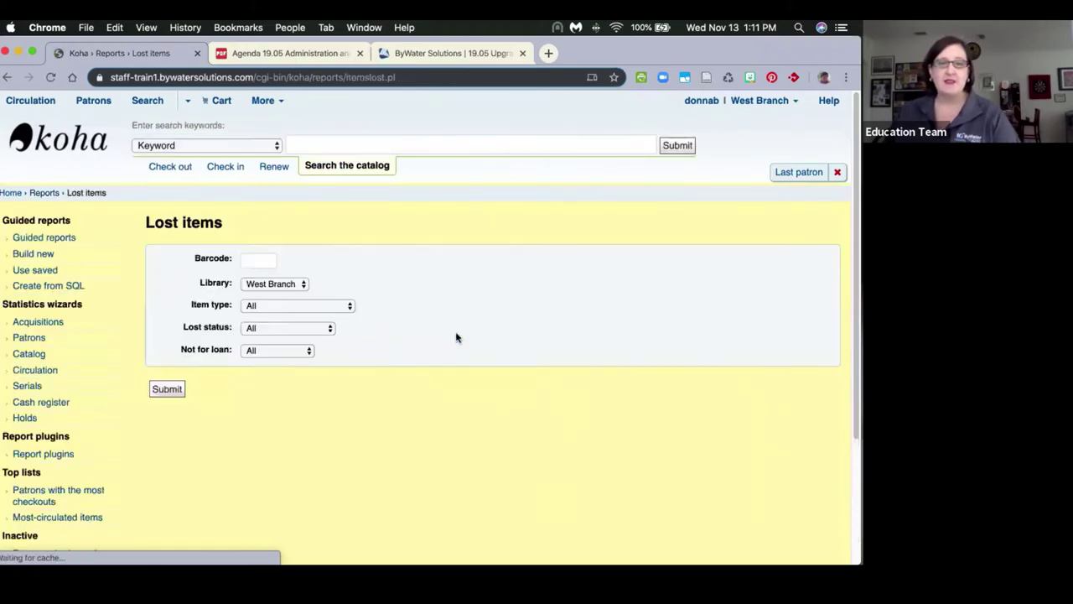
click(159, 391)
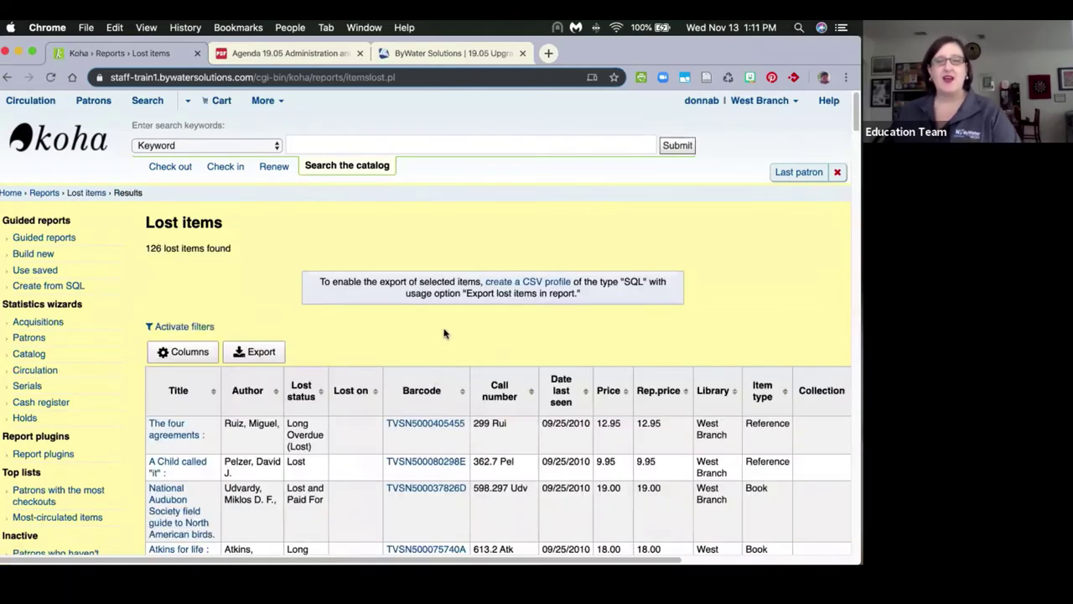
Step: Examine the columns and rows of the West Branch Lost items report, including the collection and current location details
scroll(444, 334, down, 1)
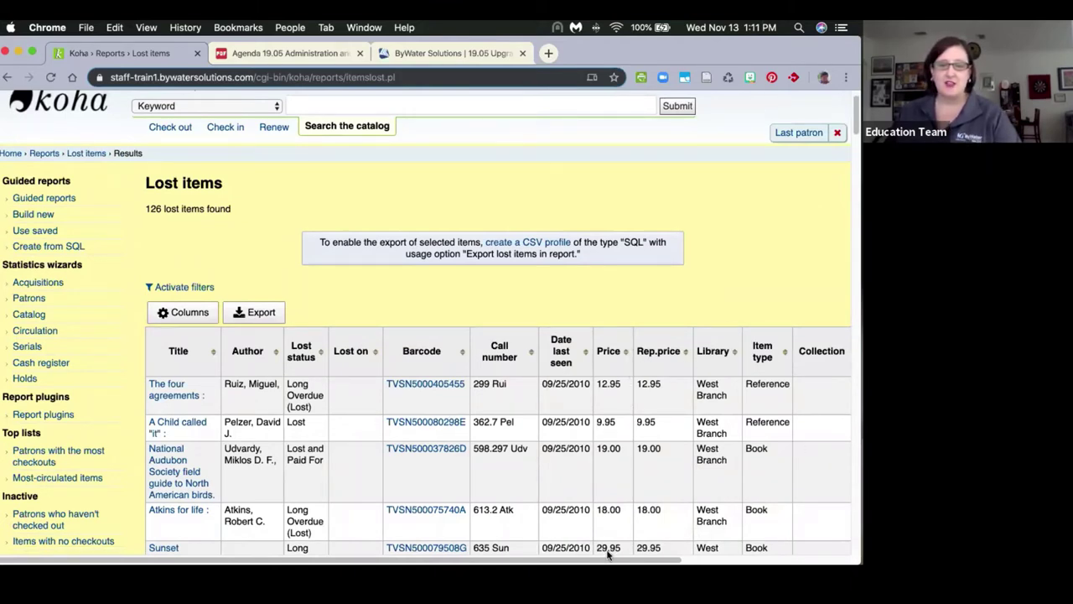
scroll(609, 554, right, 2)
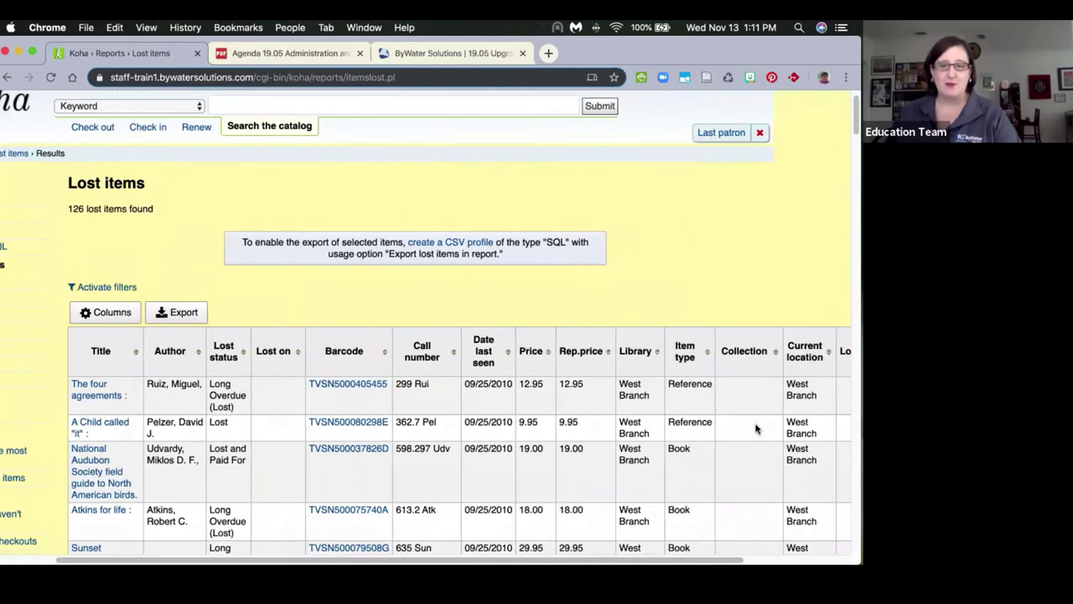
scroll(748, 414, down, 5)
scroll(748, 414, down, 5)
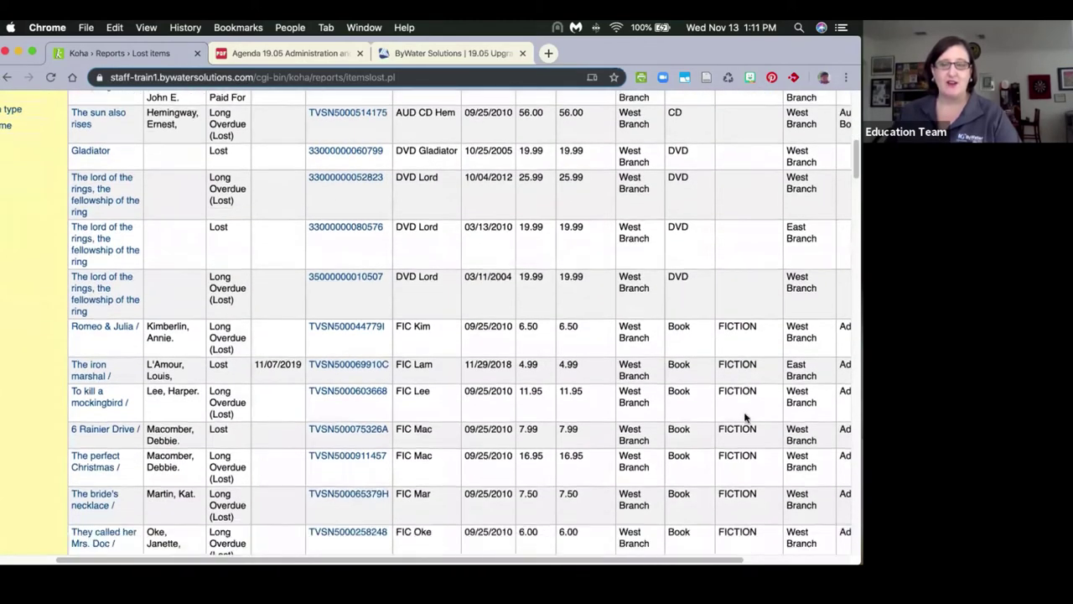
scroll(744, 417, down, 2)
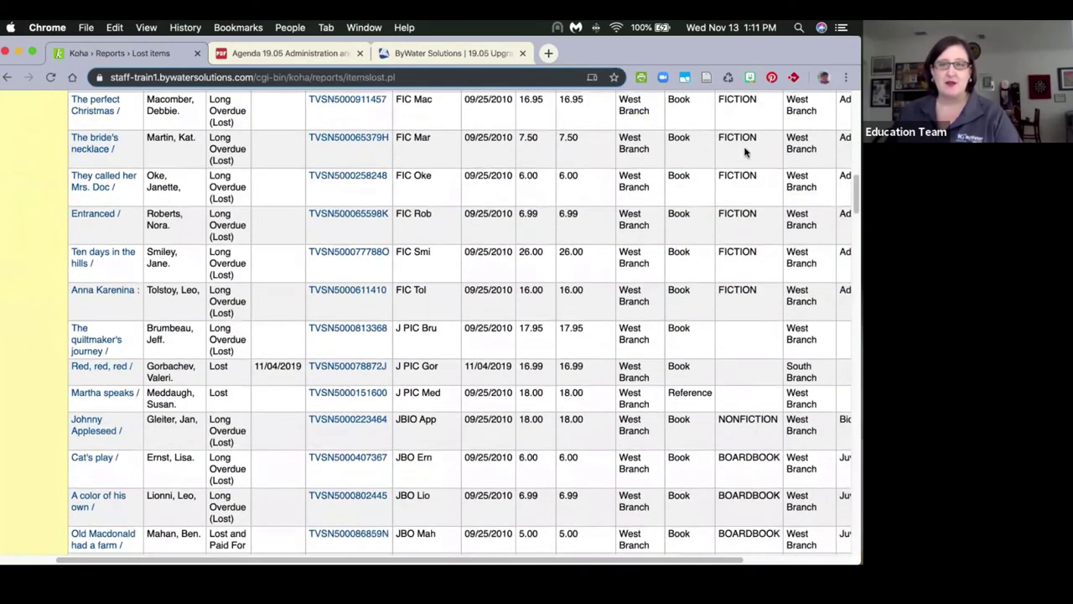
scroll(764, 302, up, 10)
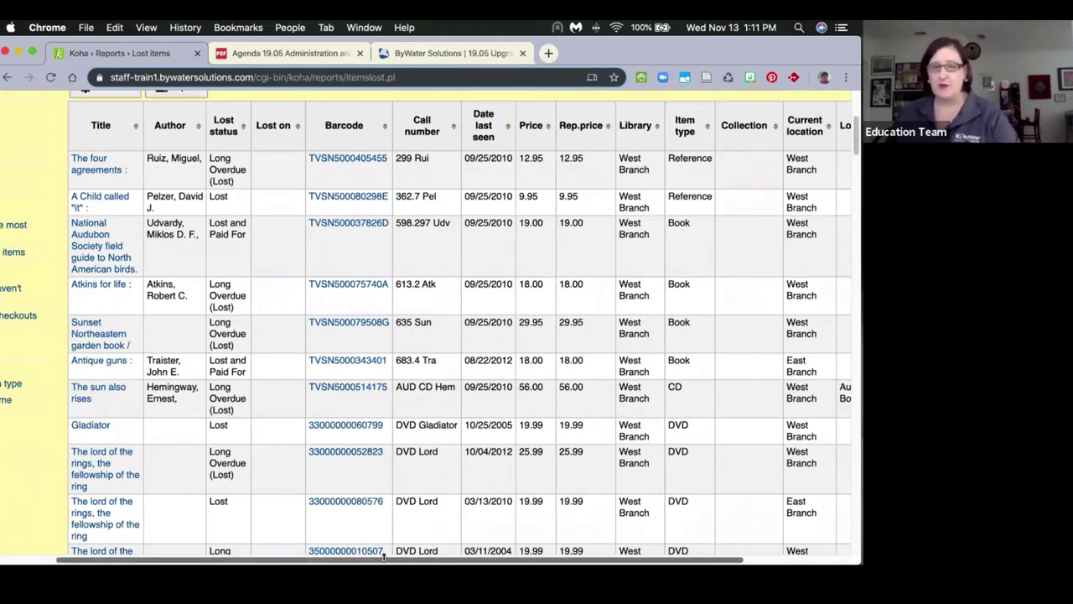
scroll(193, 457, left, 3)
scroll(151, 386, up, 1)
scroll(105, 315, up, 5)
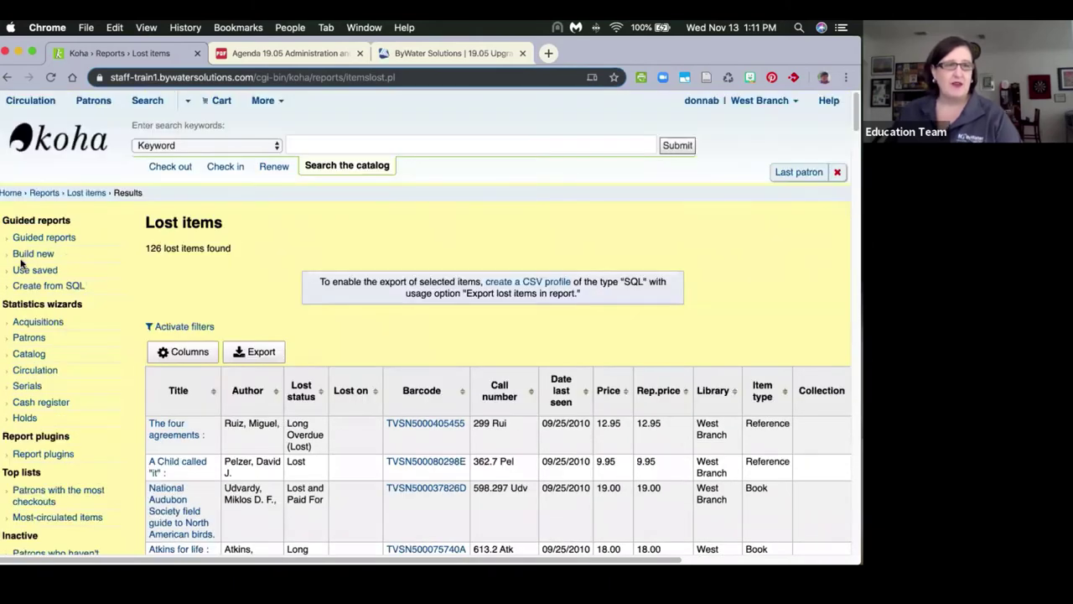
Step: Open the saved reports list and show the SQL of the report counting patrons whose cards will expire after a specific date
click(33, 270)
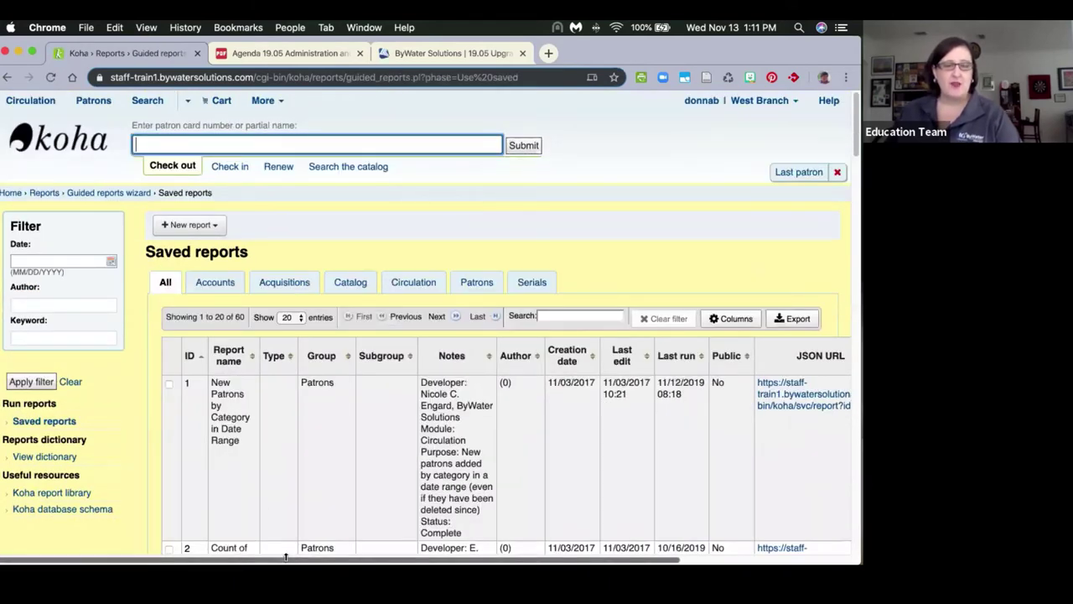
scroll(310, 553, right, 5)
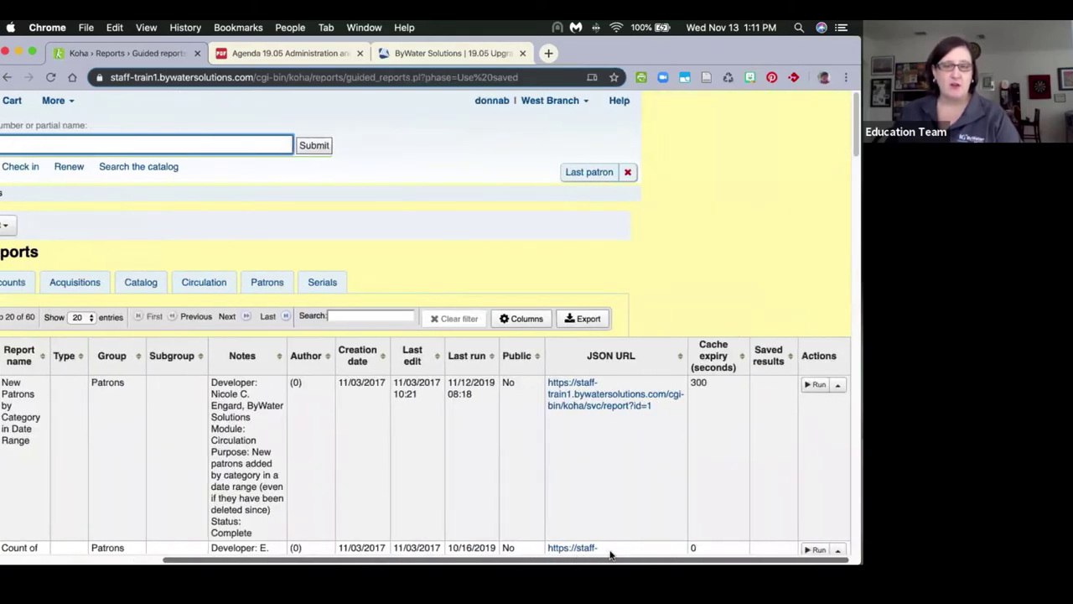
scroll(781, 440, down, 2)
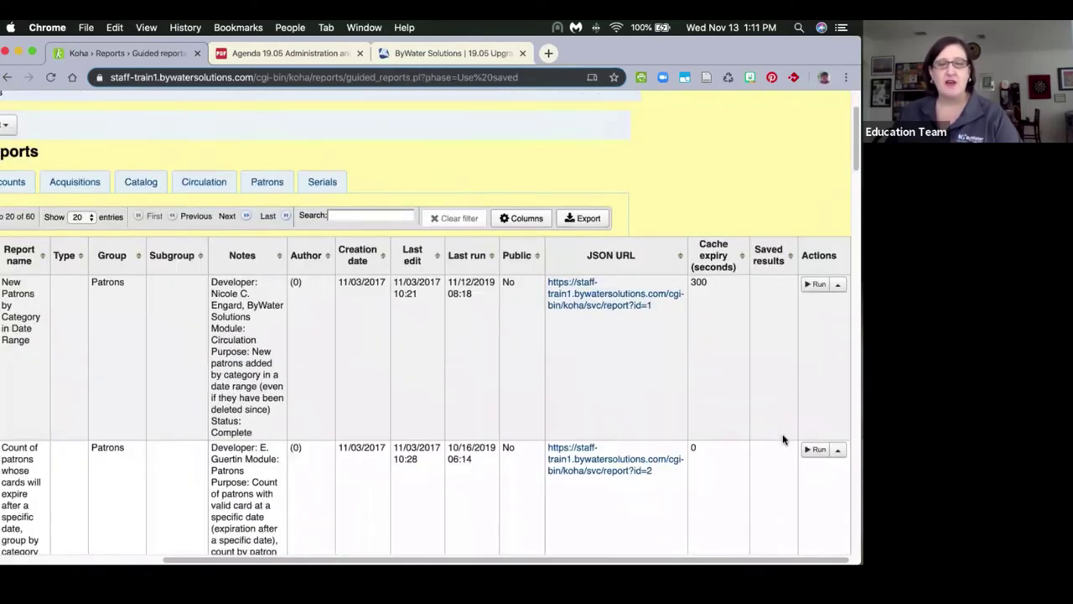
scroll(783, 439, down, 1)
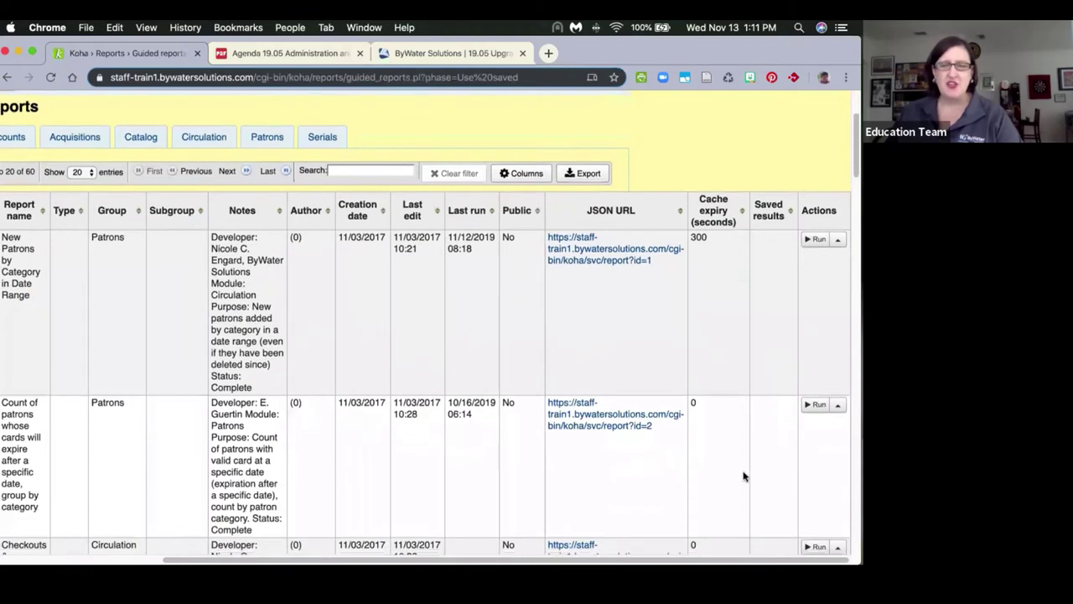
click(838, 406)
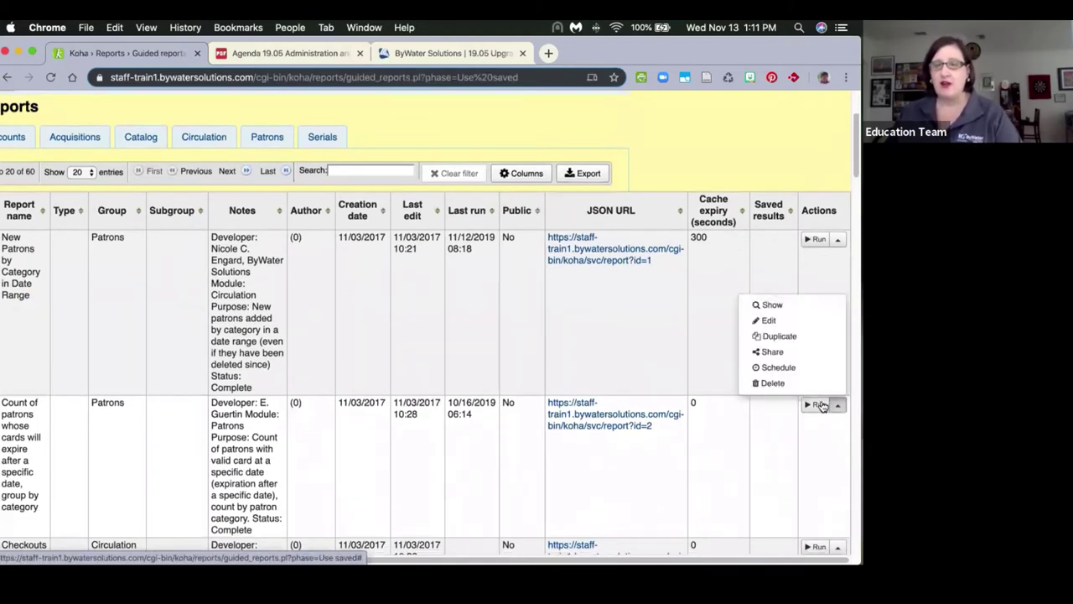
click(768, 307)
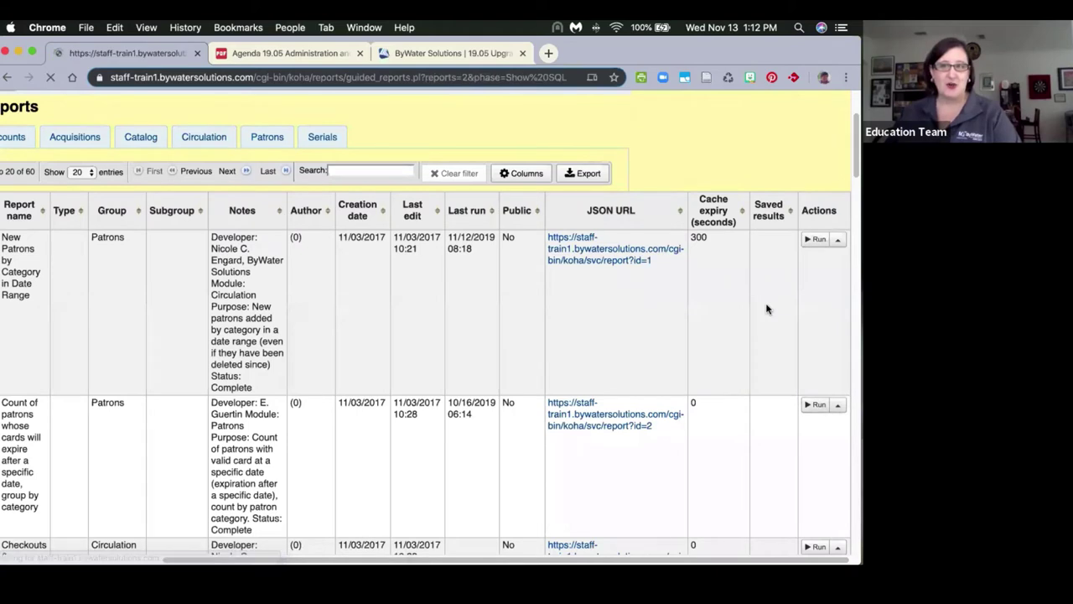
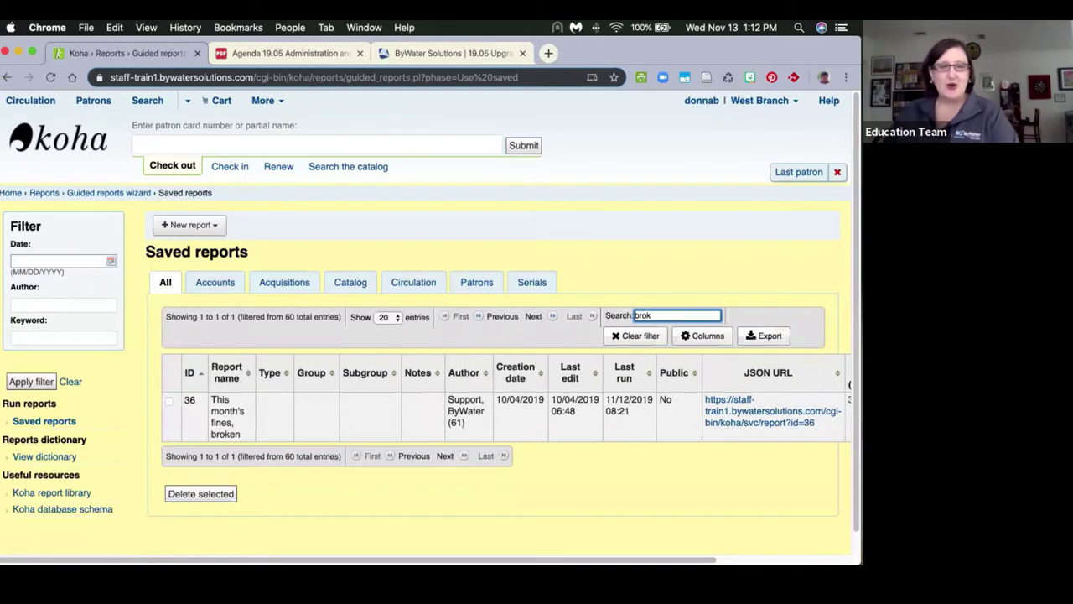
Step: Run the "This month's fines, broken" report from the saved reports filtered by "brok"
mouse_move(469, 553)
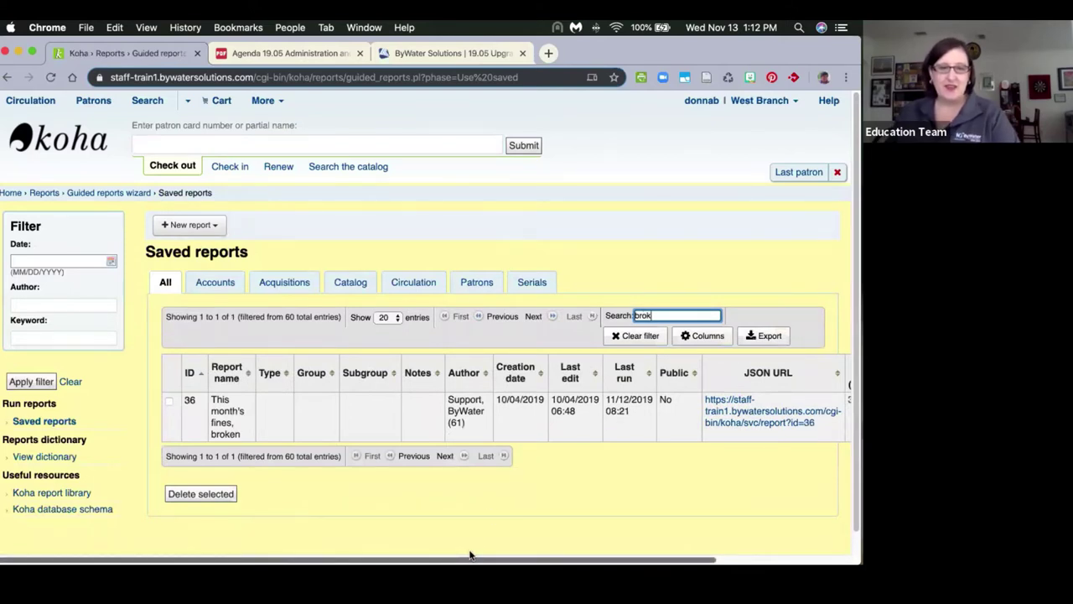
drag(470, 553, 666, 551)
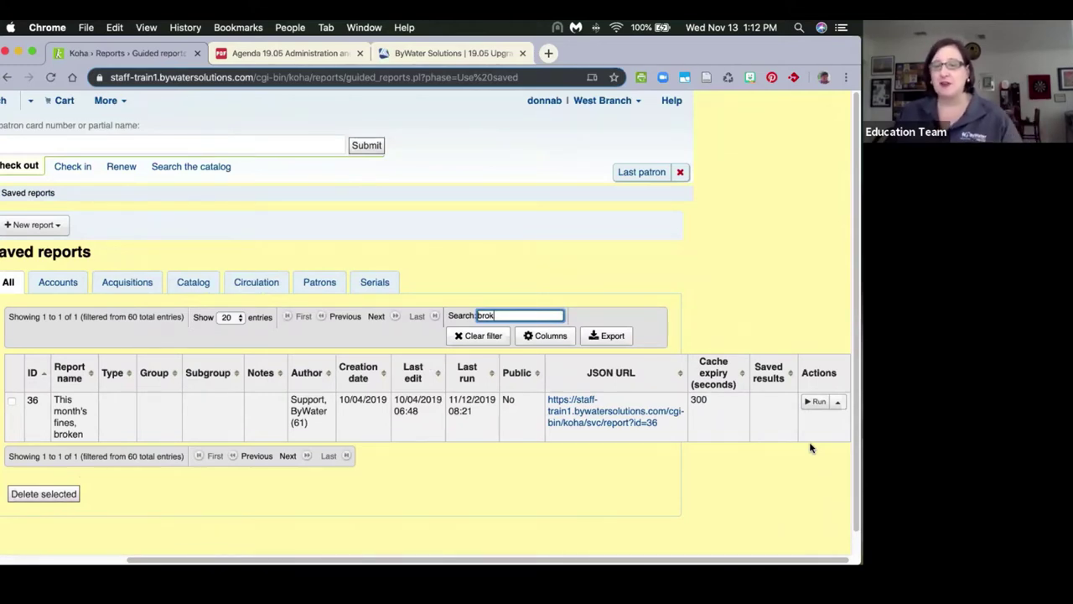
click(837, 404)
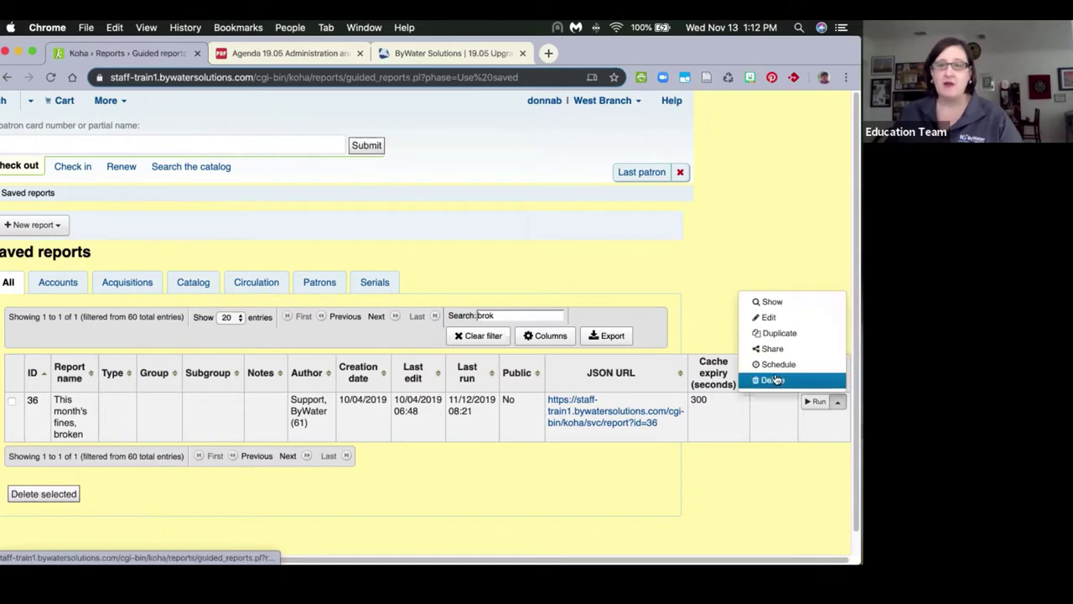
click(817, 404)
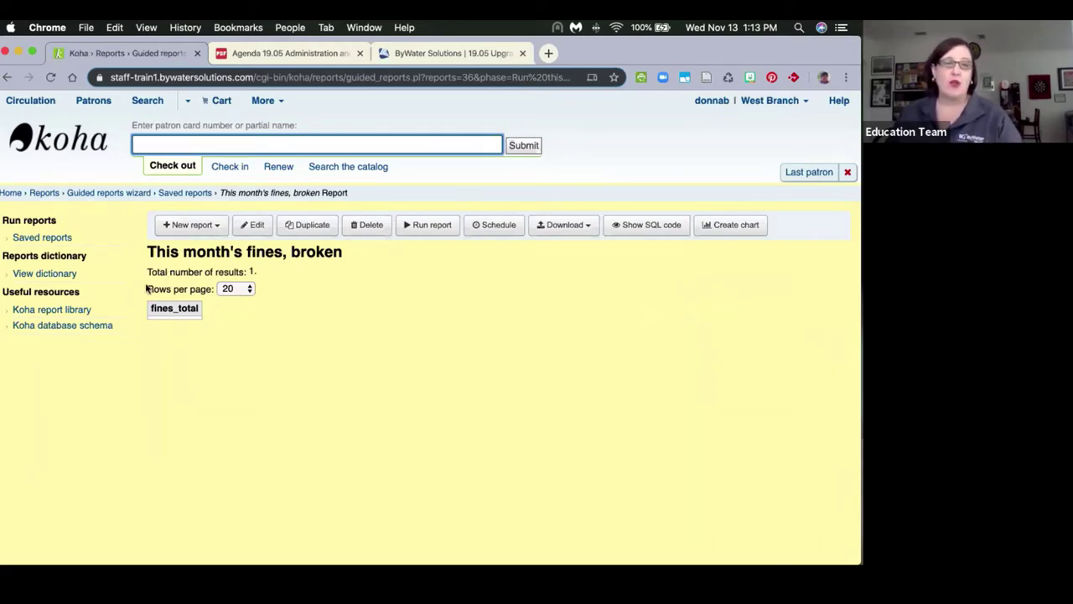
Step: Search the saved reports for 37 and show the SQL of the "This month's fines, fixed" report
click(37, 243)
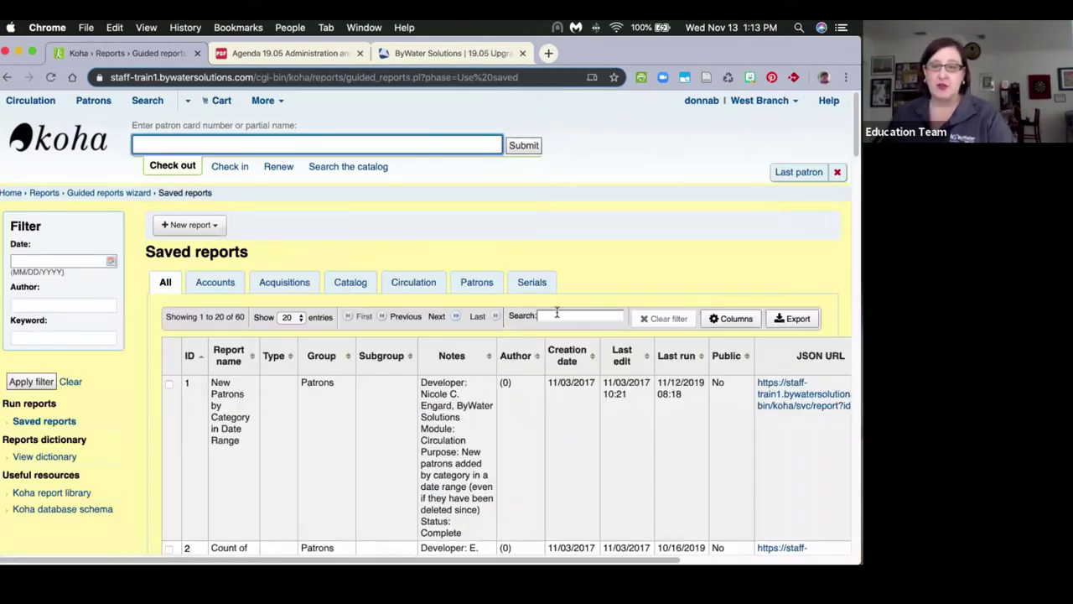
click(555, 314)
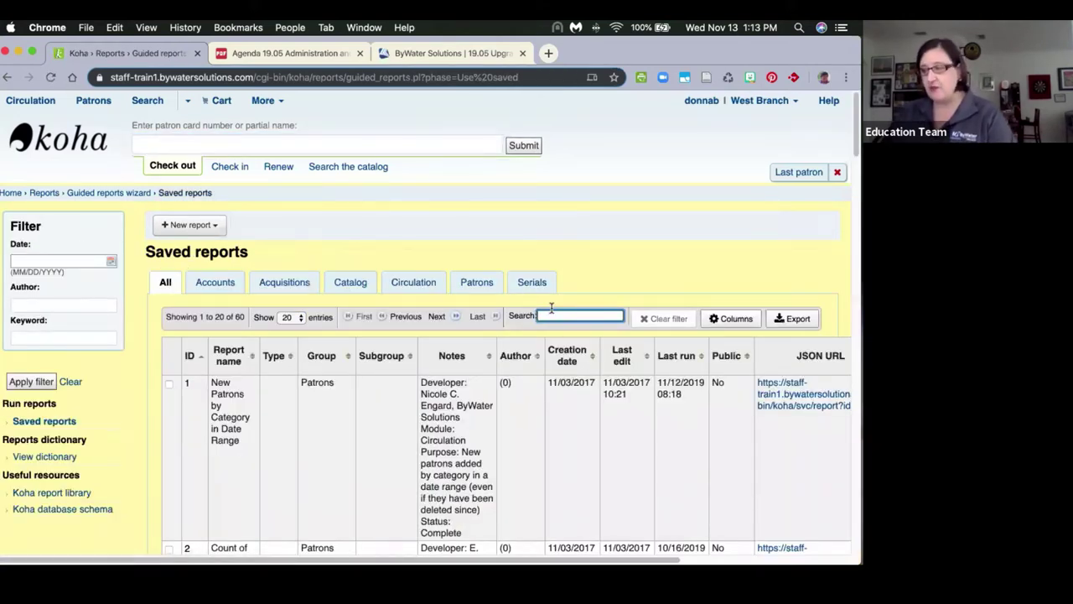
text(37)
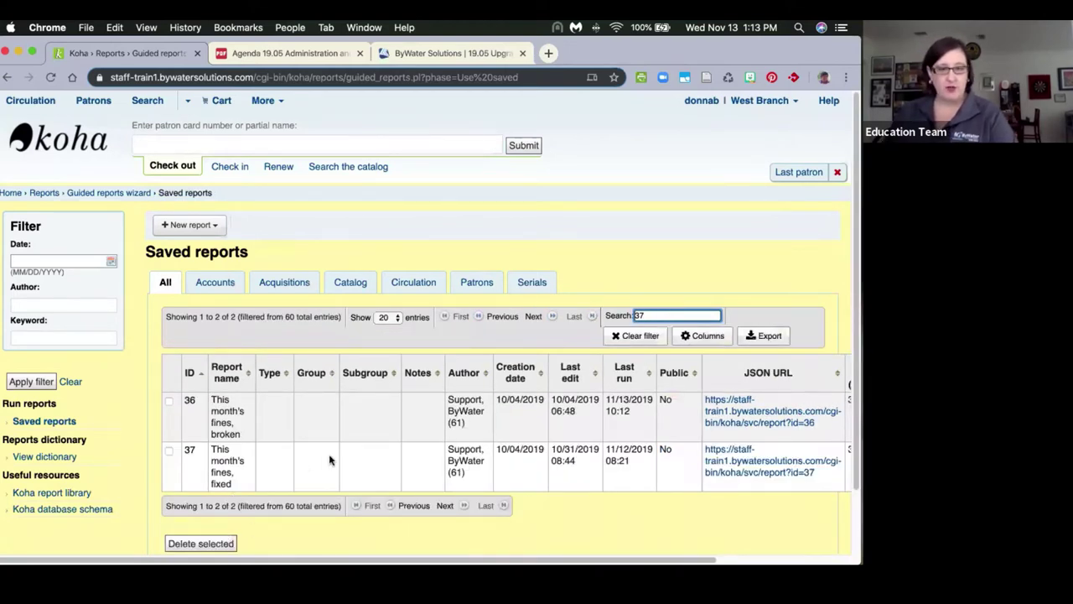
drag(658, 555, 797, 555)
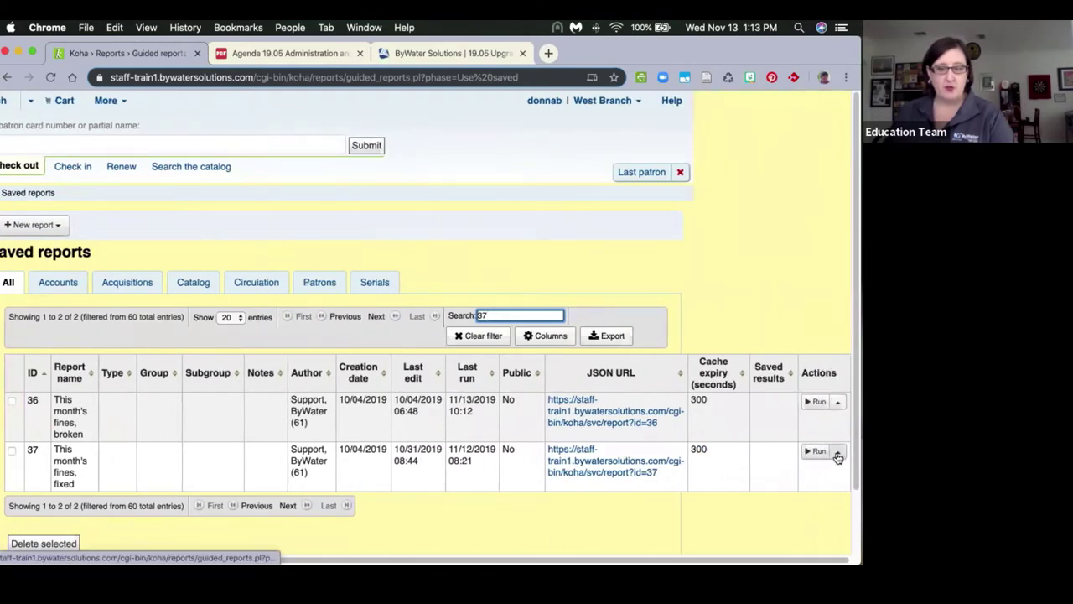
click(837, 451)
click(788, 353)
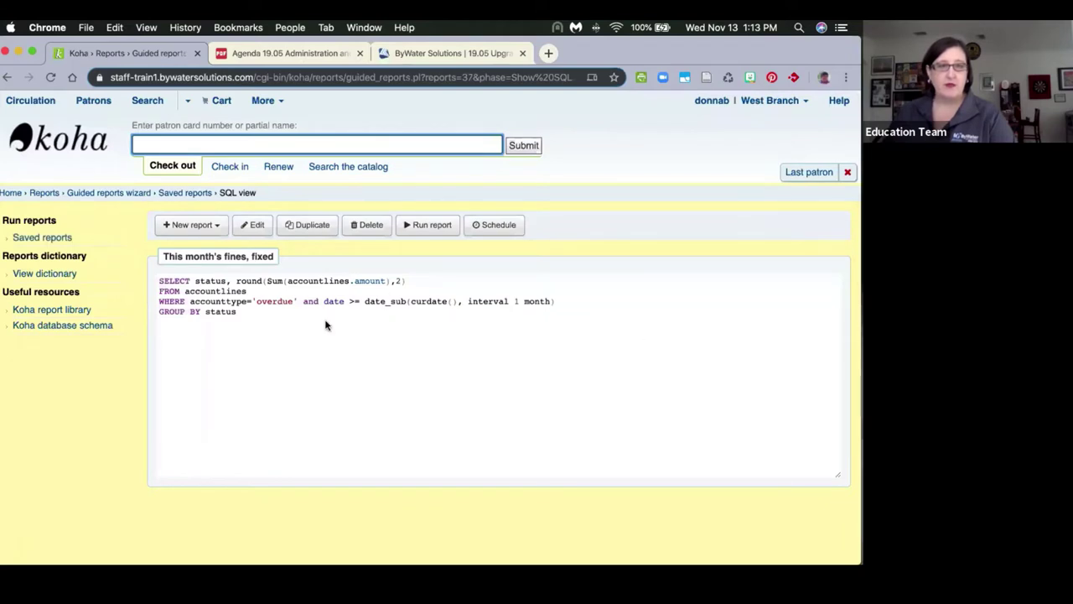
Step: Run the "This month's fines, fixed" report and highlight its UNRETURNED and RETURNED result rows
click(414, 232)
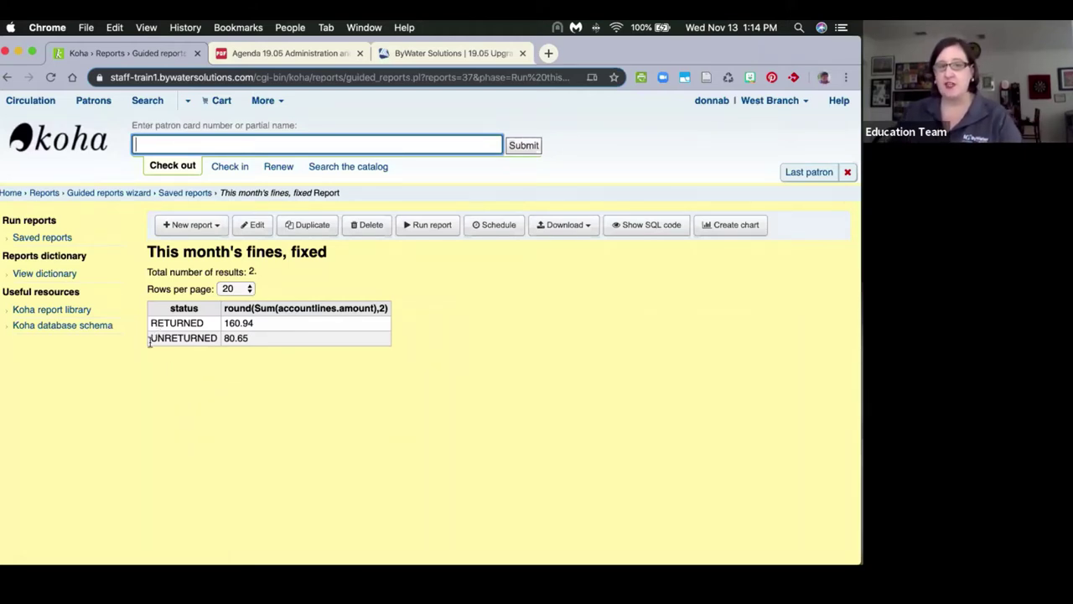
drag(152, 338, 249, 358)
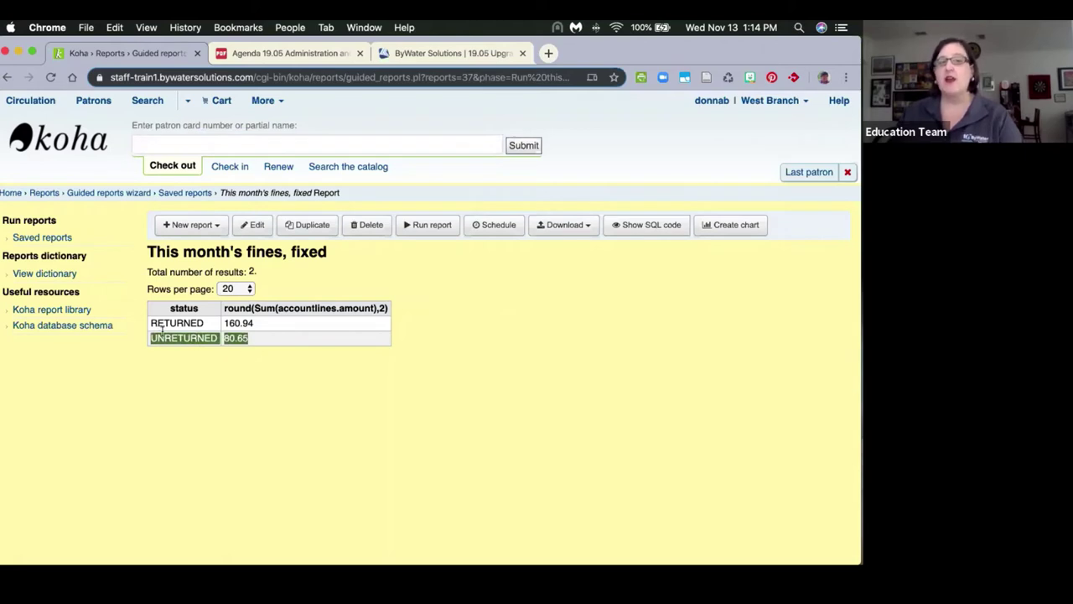
drag(153, 318, 240, 322)
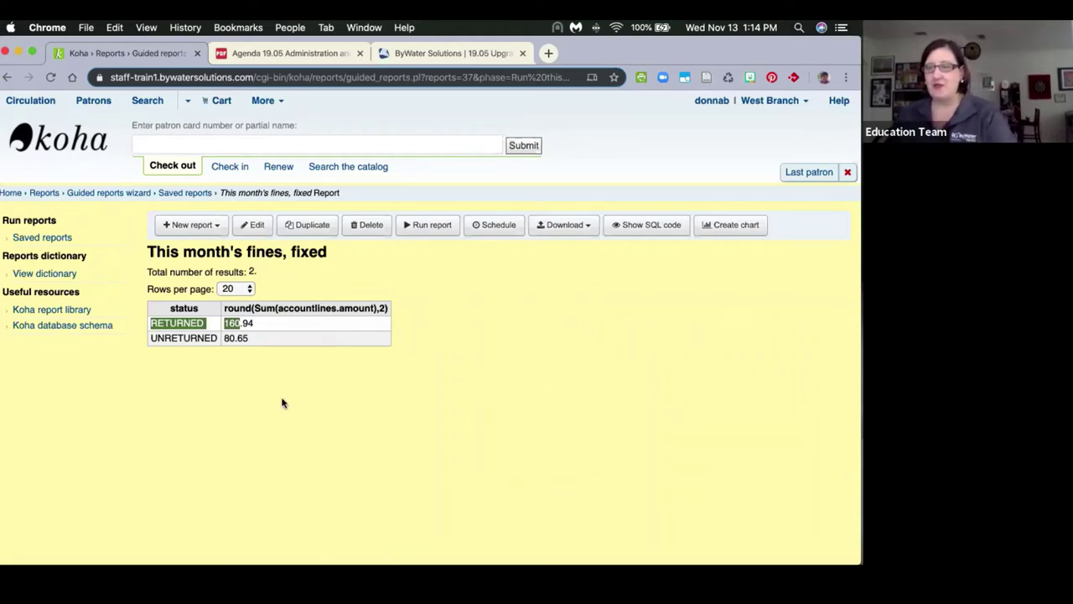
Step: Search the patrons for "cataloger" from the Koha home page and open the Set permissions page for that account
click(5, 194)
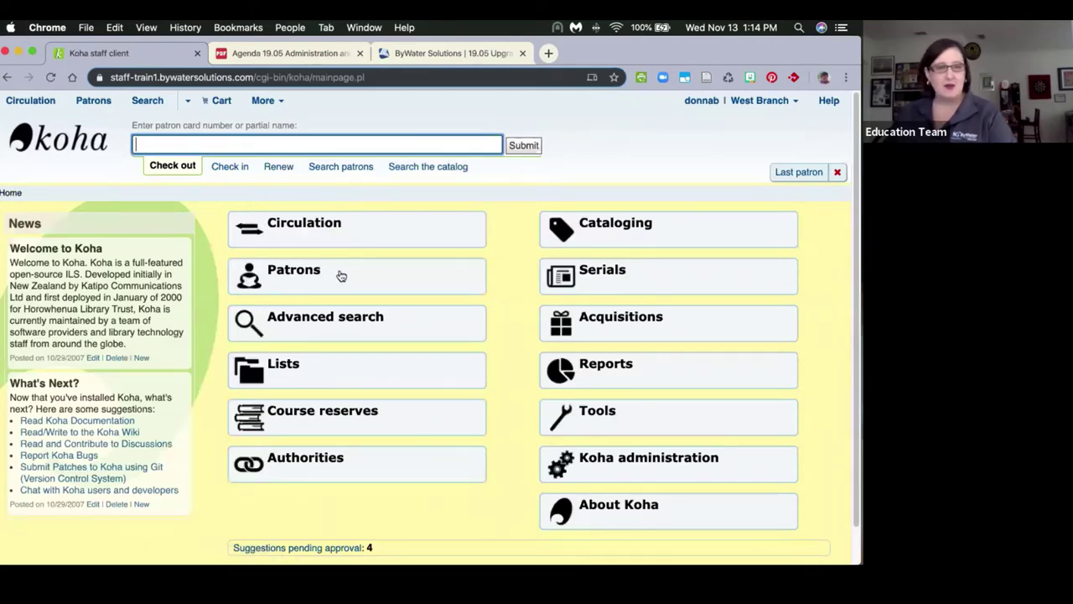
click(292, 271)
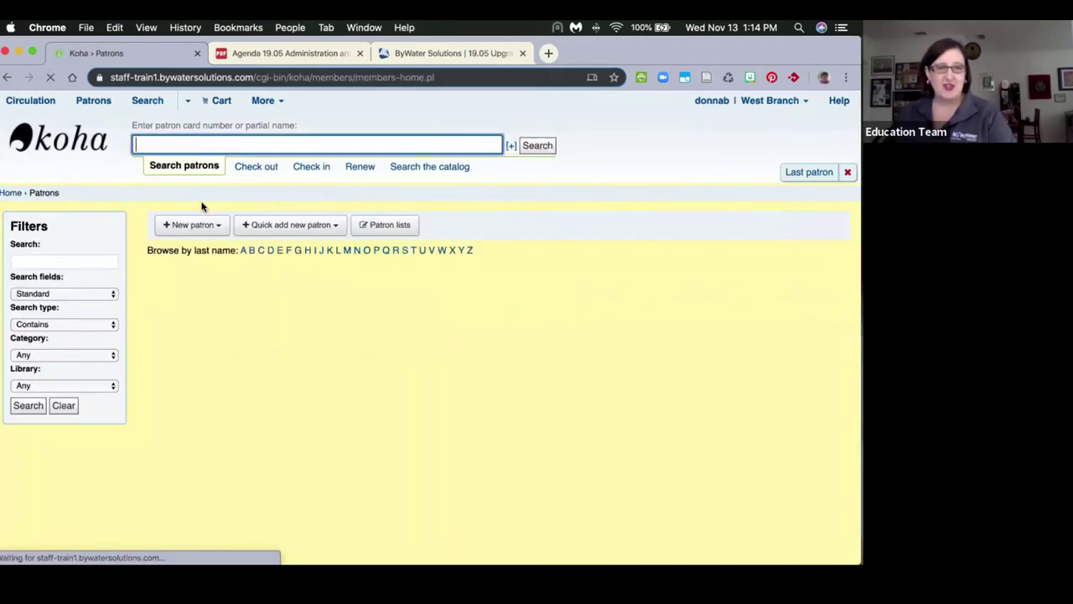
text(cataloger)
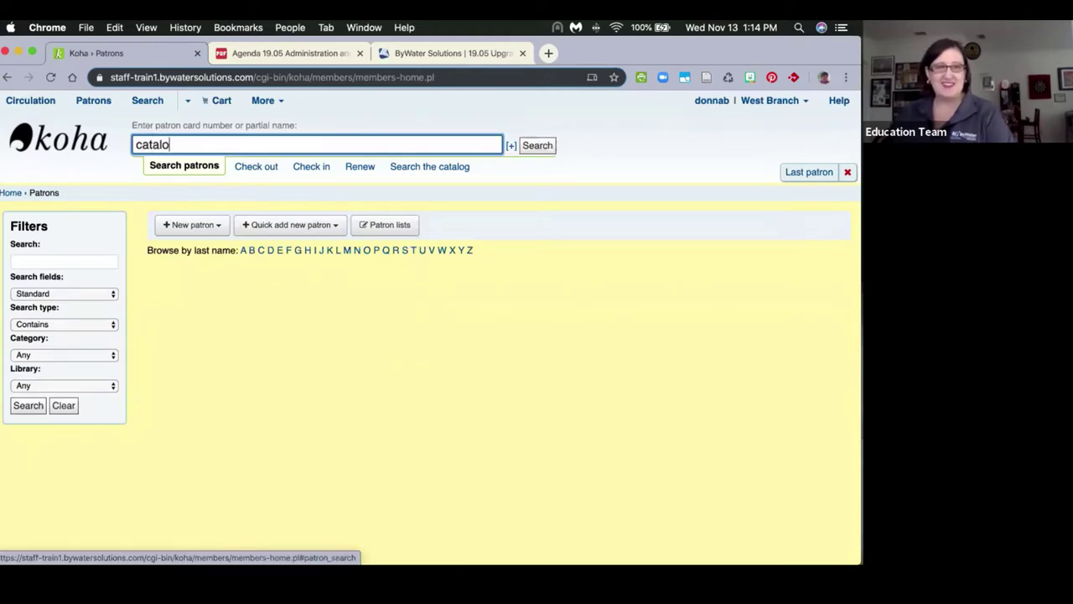
key(Return)
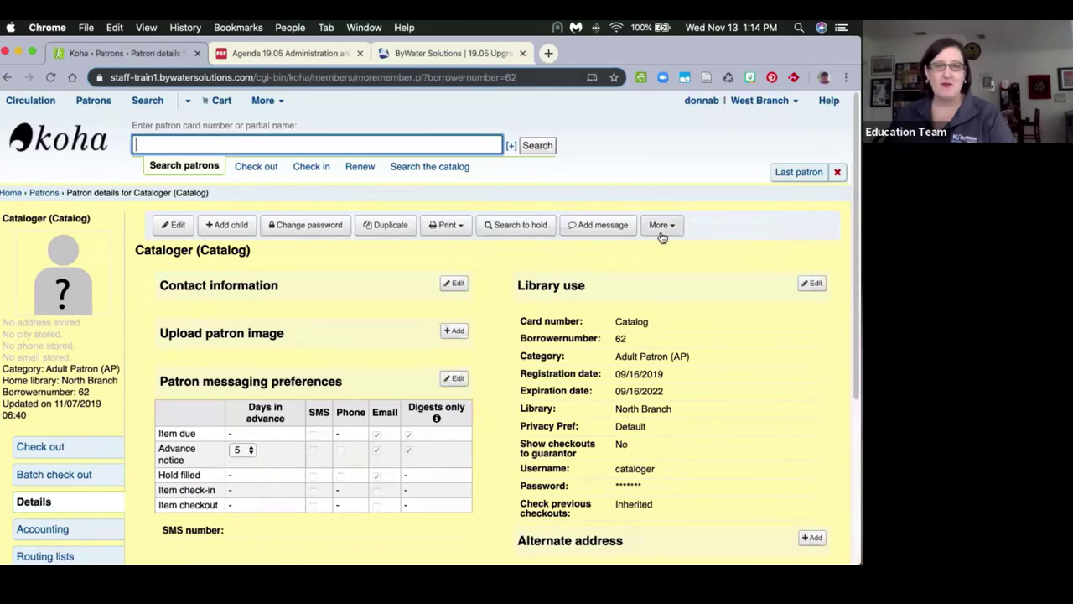
click(660, 225)
click(646, 266)
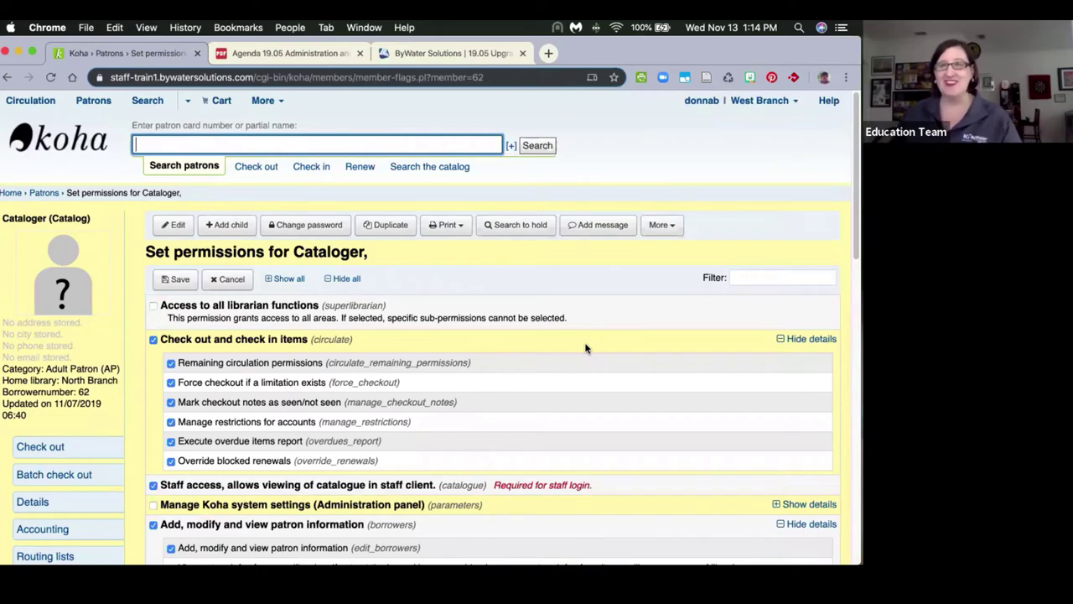
Step: Look through the permission groups and sub-permissions on the Cataloger account's Set permissions page
scroll(511, 403, down, 1)
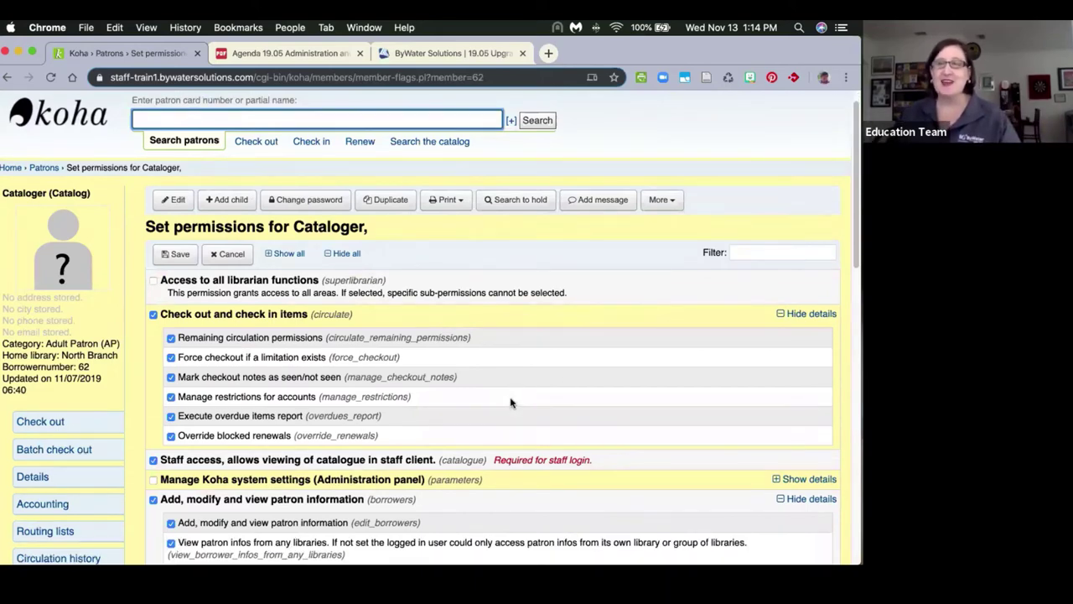
scroll(507, 403, down, 3)
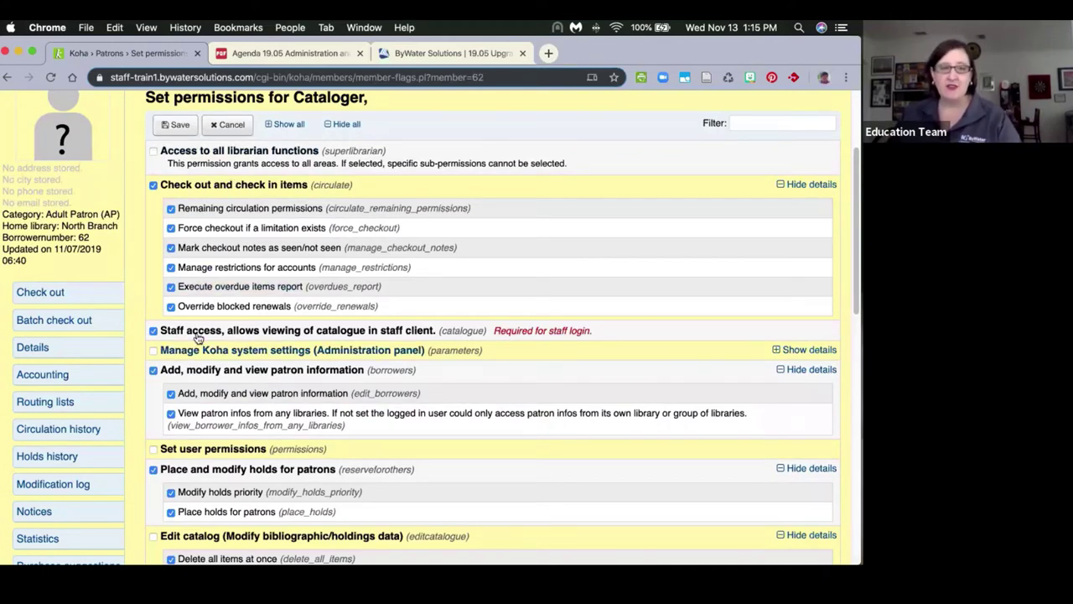
scroll(231, 244, down, 1)
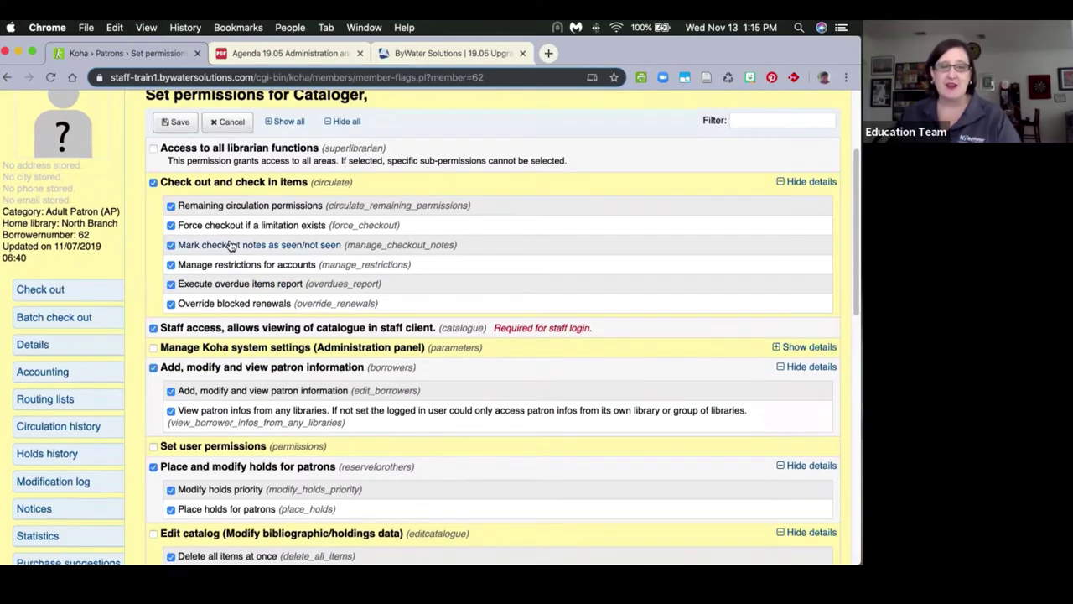
scroll(231, 244, down, 10)
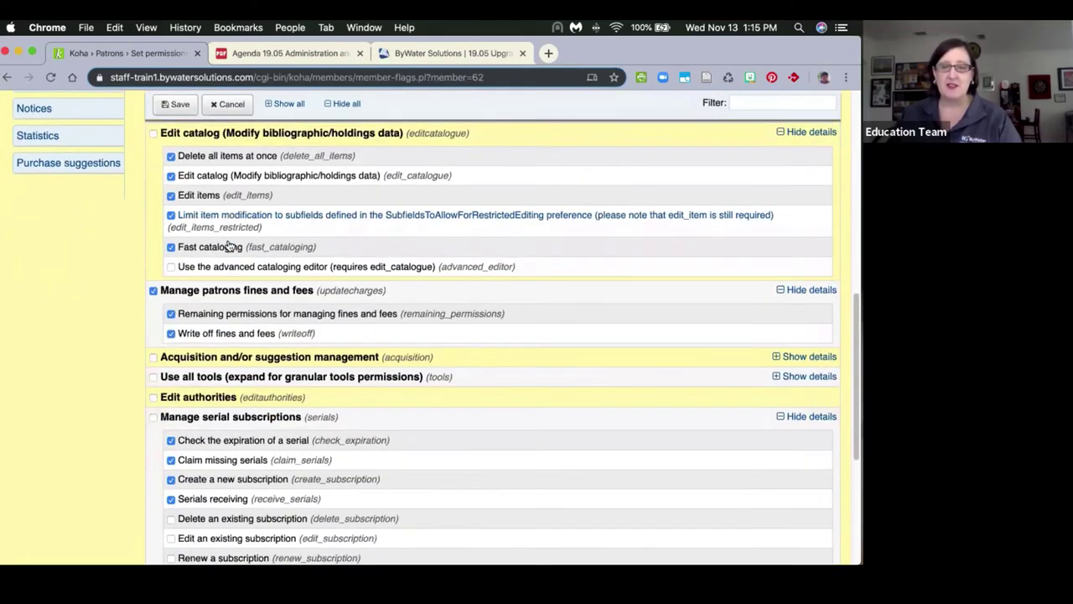
scroll(230, 244, down, 2)
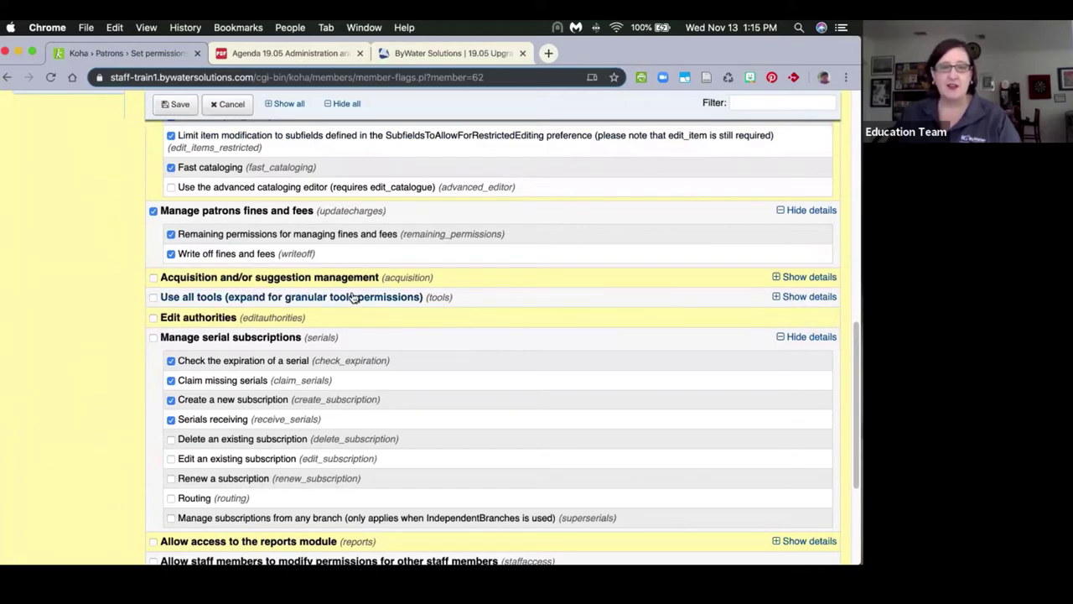
scroll(239, 297, up, 12)
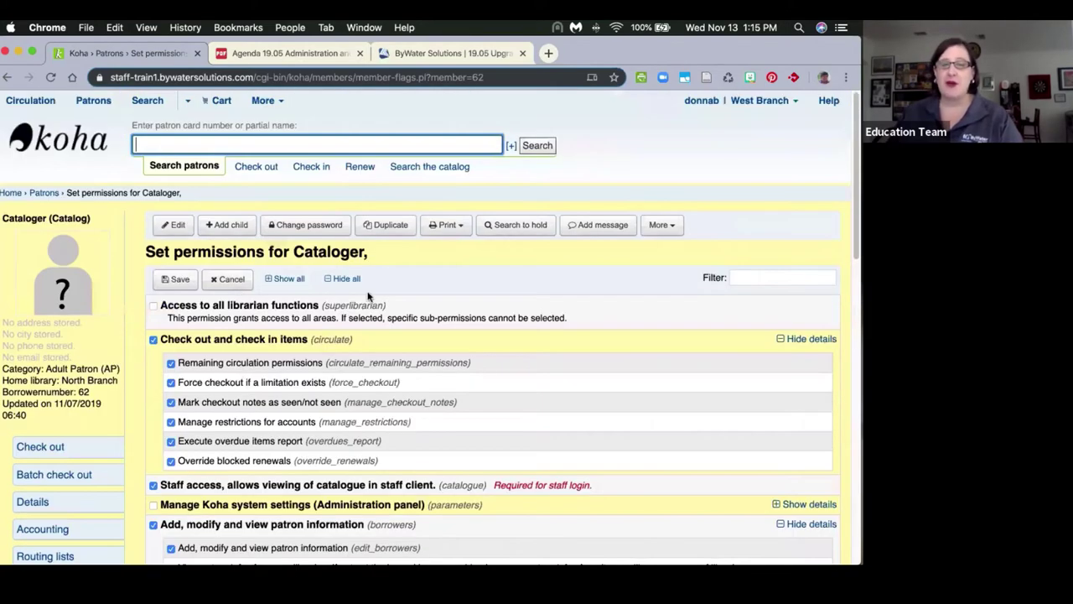
Step: Filter the Cataloger account's permissions by "acq" and replace that filter with "plug"
click(745, 279)
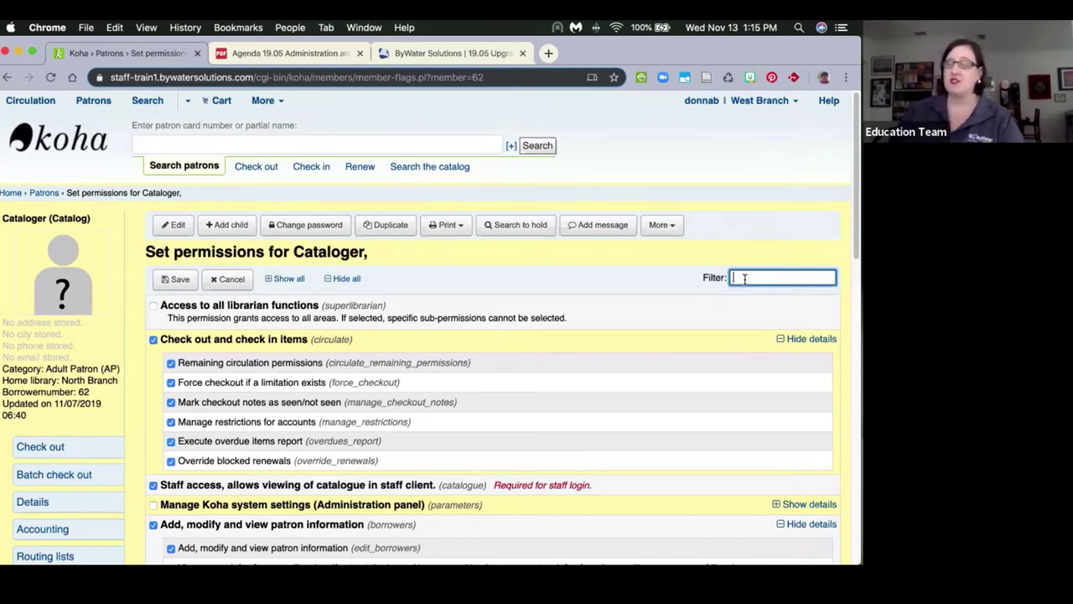
text(acq)
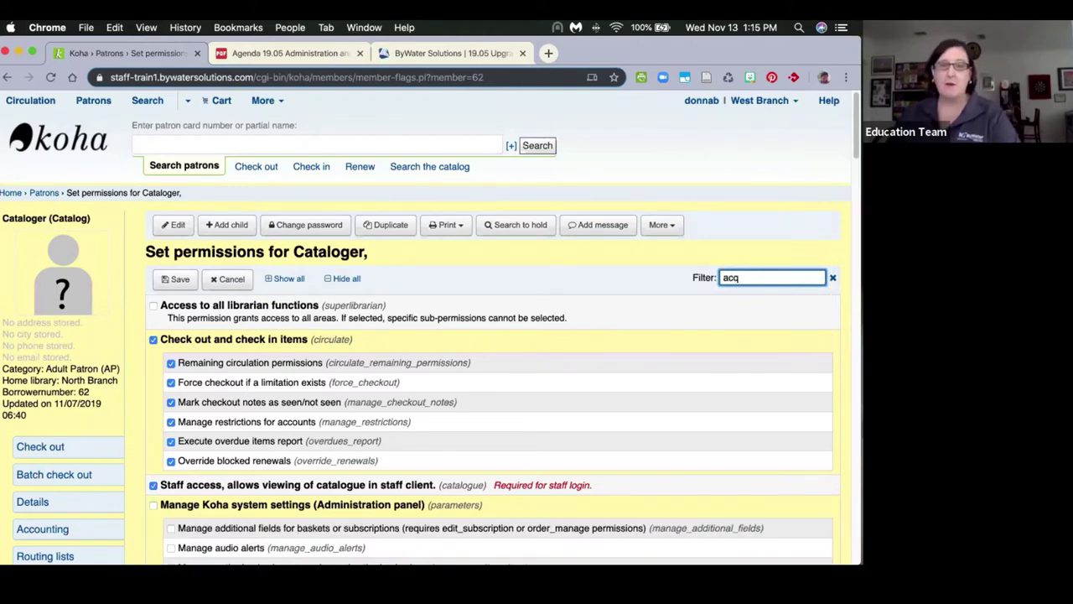
key(super+a)
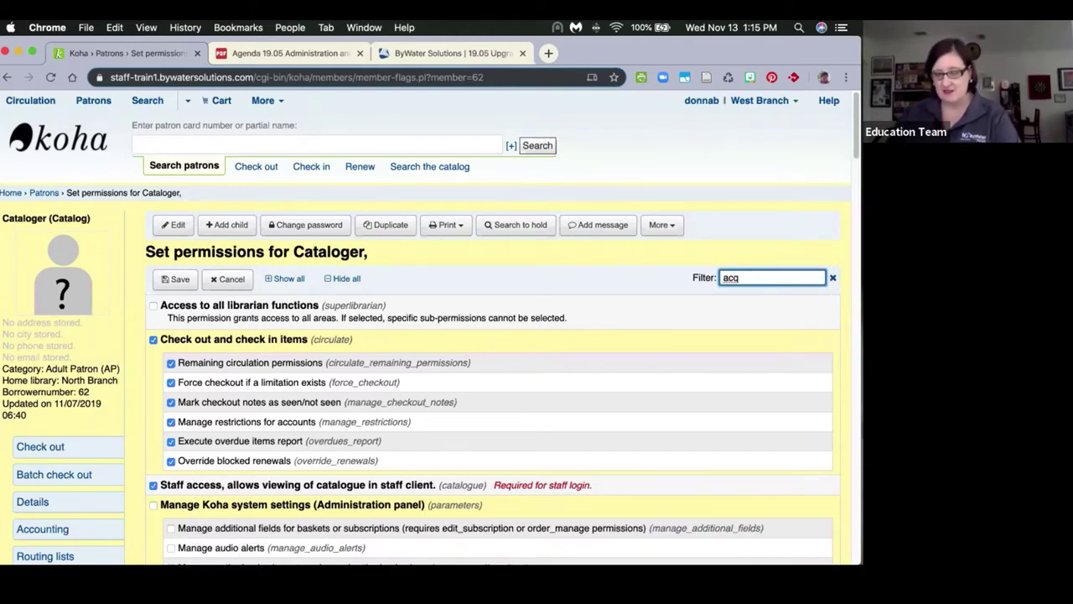
text(a)
key(BackSpace)
text(pl)
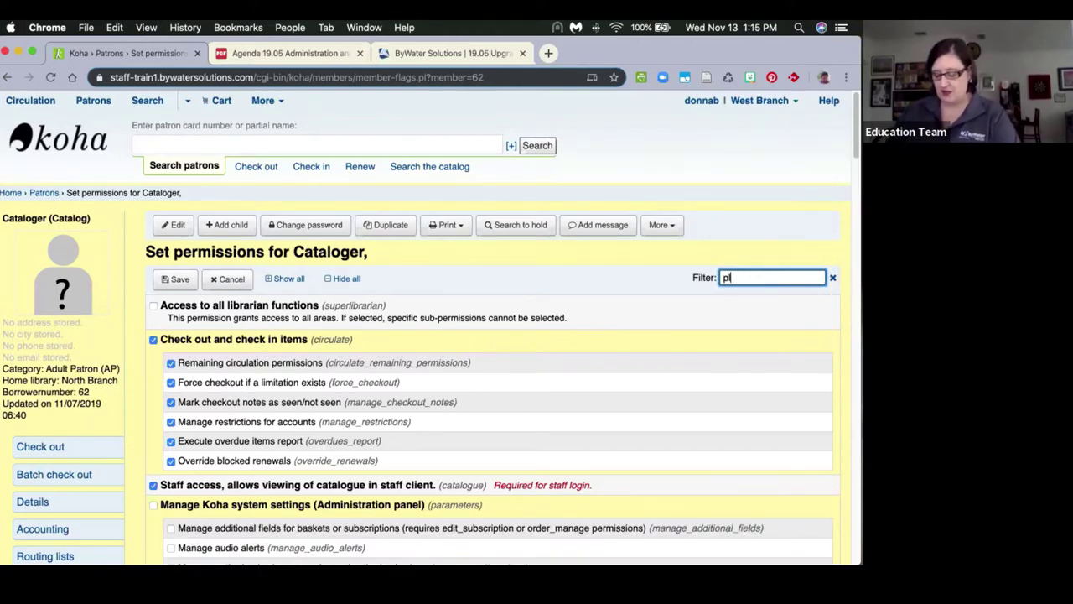
text(ug)
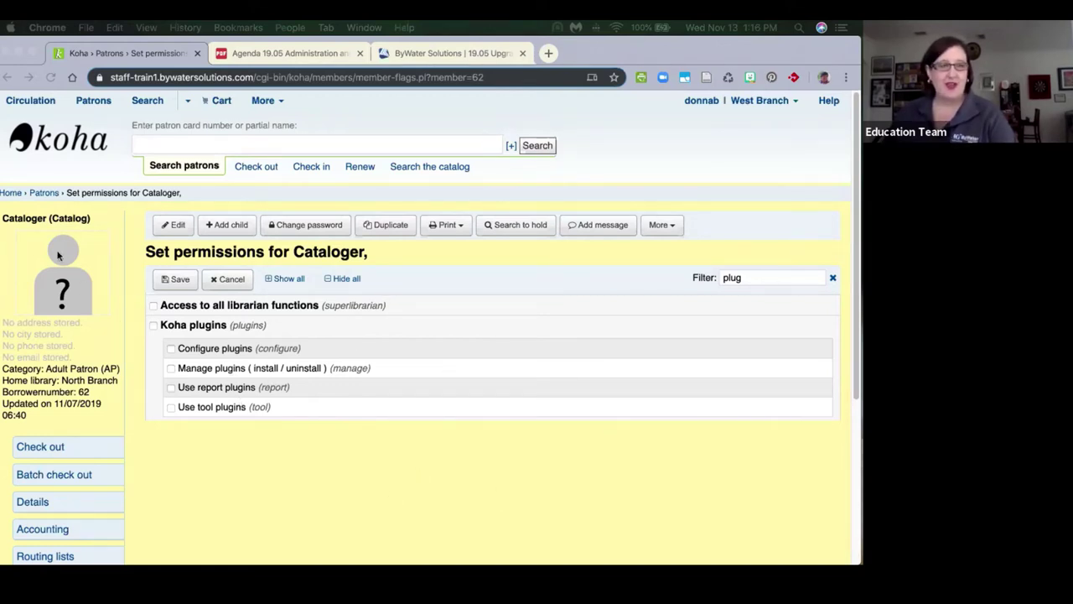
Step: Return to the Koha home page and open the Patron categories list in Koha administration
click(6, 195)
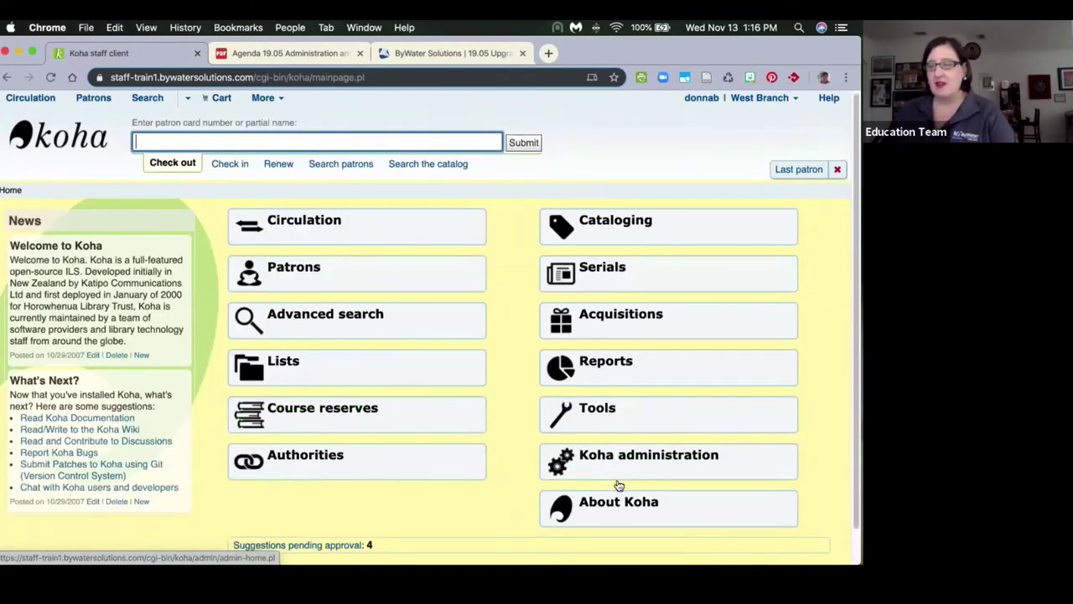
scroll(608, 491, down, 1)
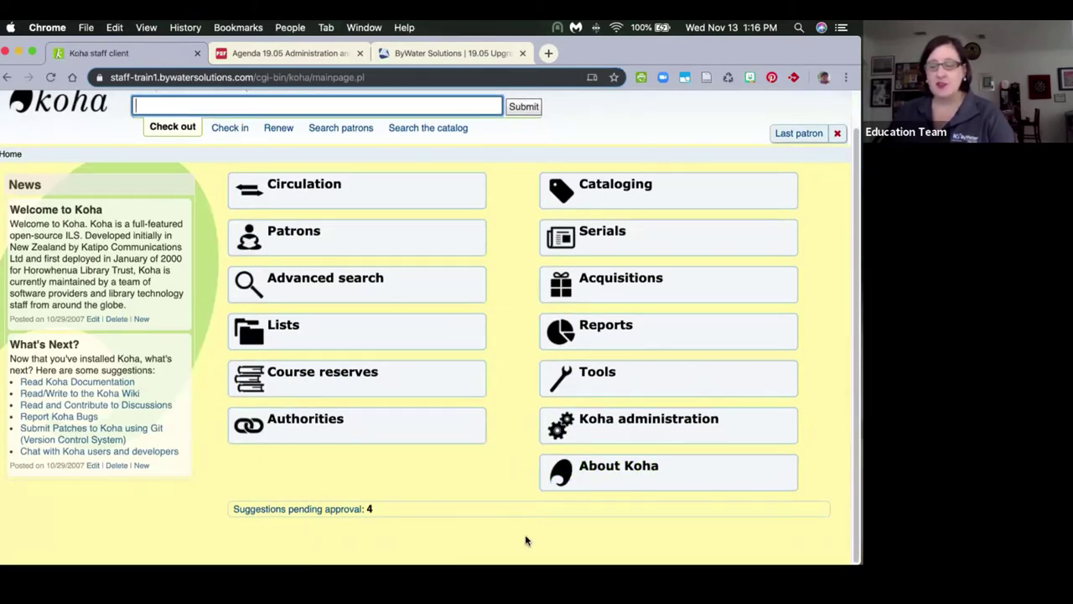
click(559, 429)
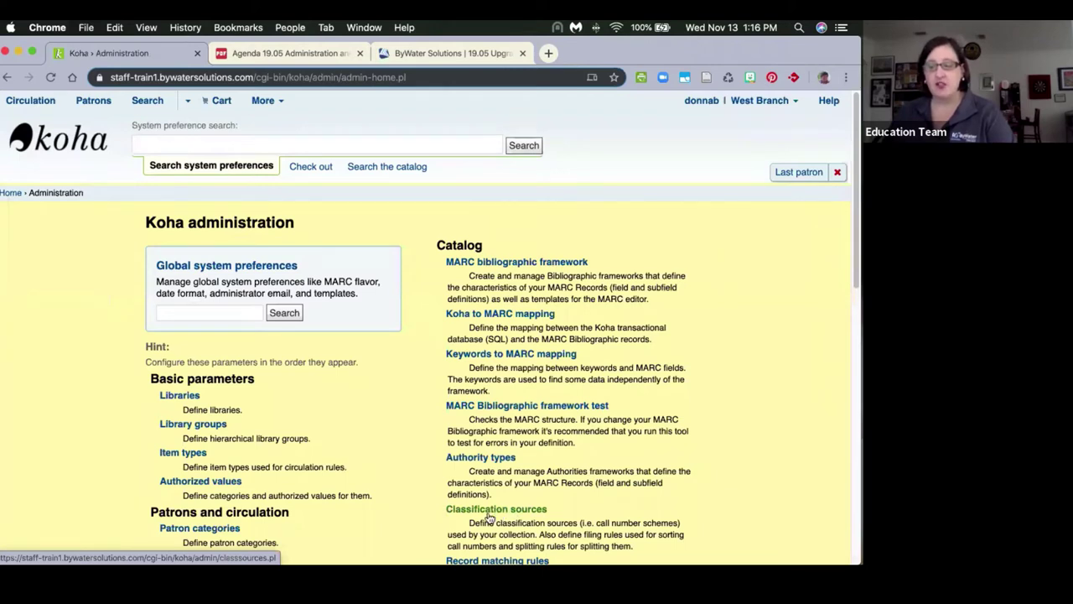
scroll(312, 526, down, 2)
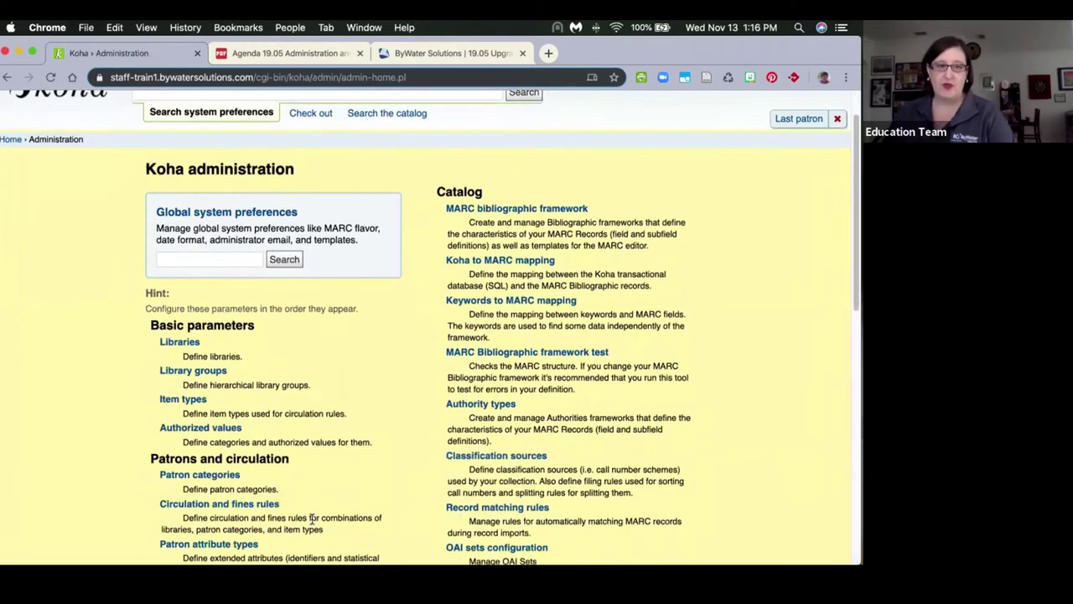
scroll(312, 516, down, 1)
click(190, 461)
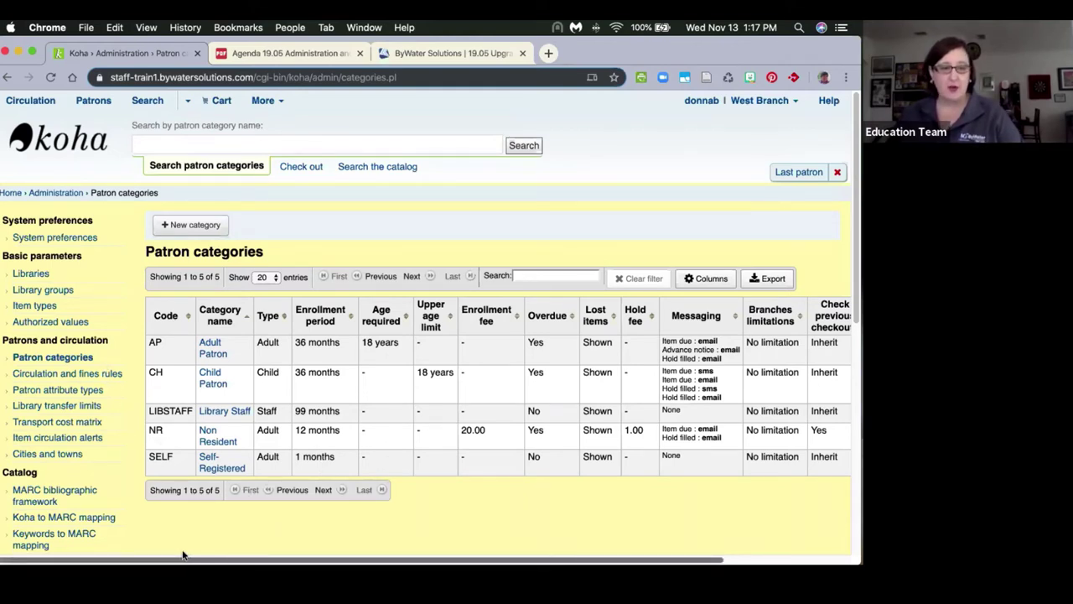
Step: Open the Adult Patron (AP) category for editing and show its OPAC password settings
drag(185, 554, 342, 553)
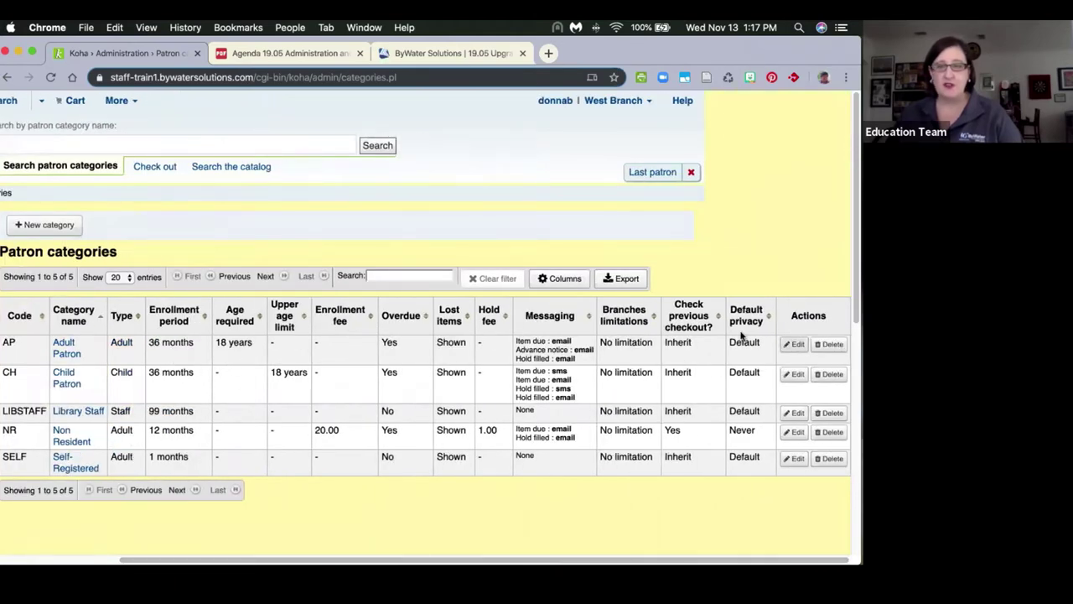
click(797, 346)
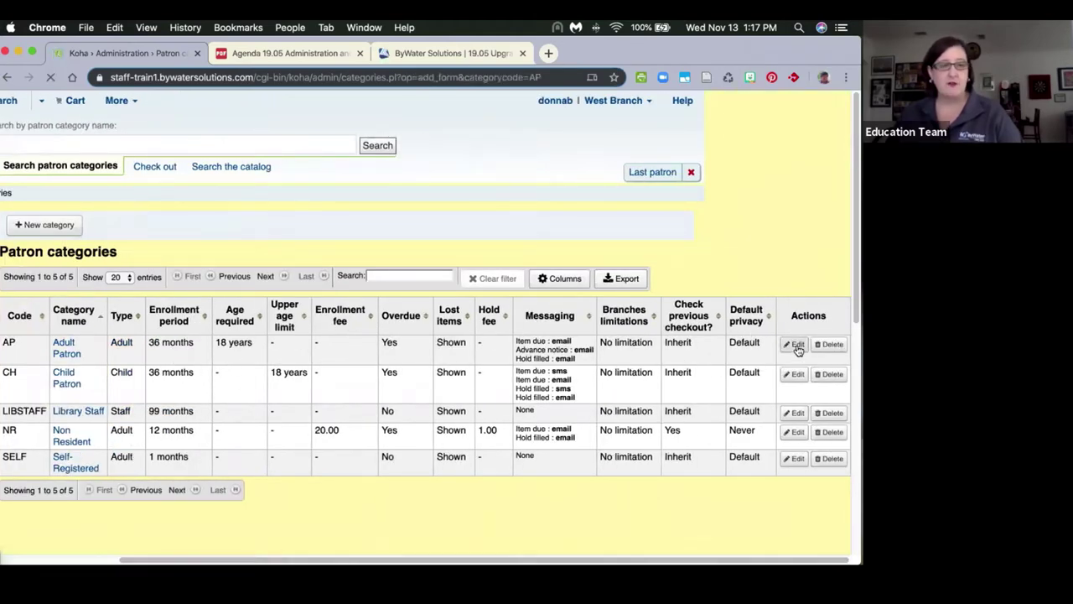
scroll(592, 449, down, 2)
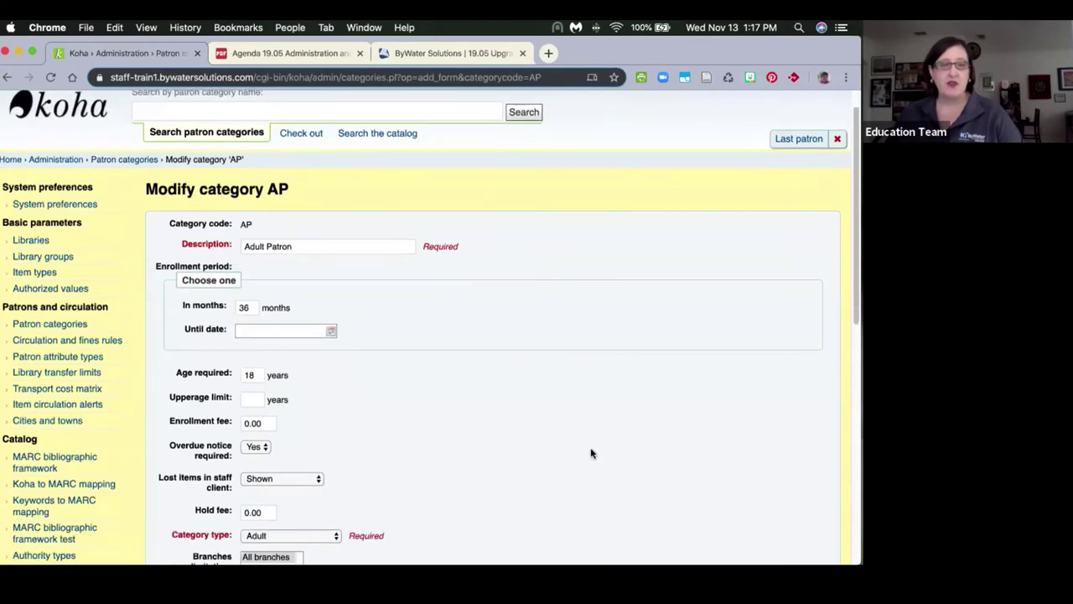
scroll(592, 449, down, 5)
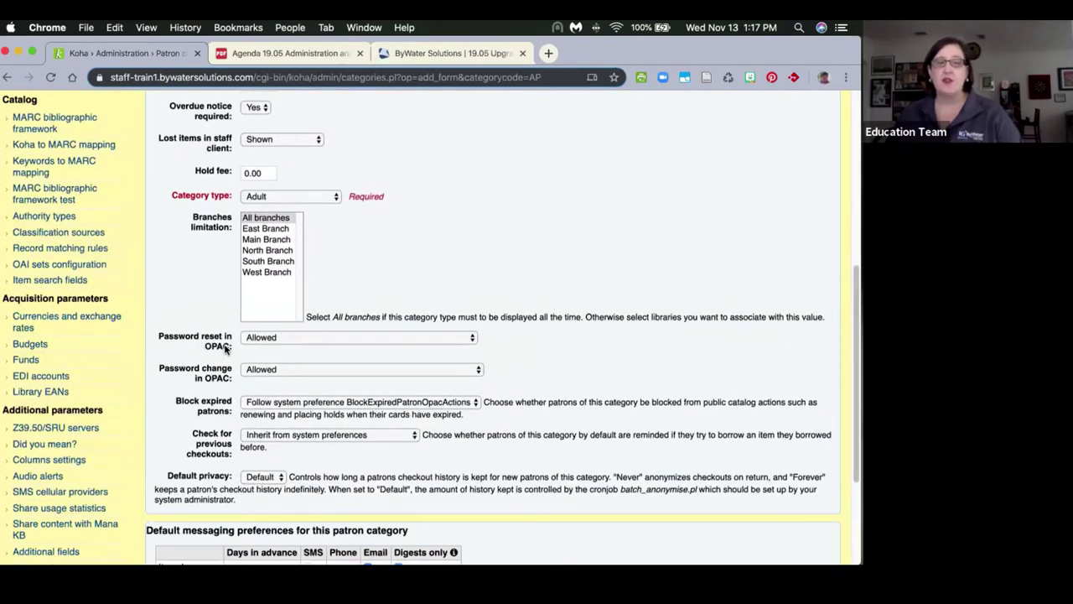
Step: Examine the available options for Password reset in OPAC in the AP category without choosing a different one
click(302, 339)
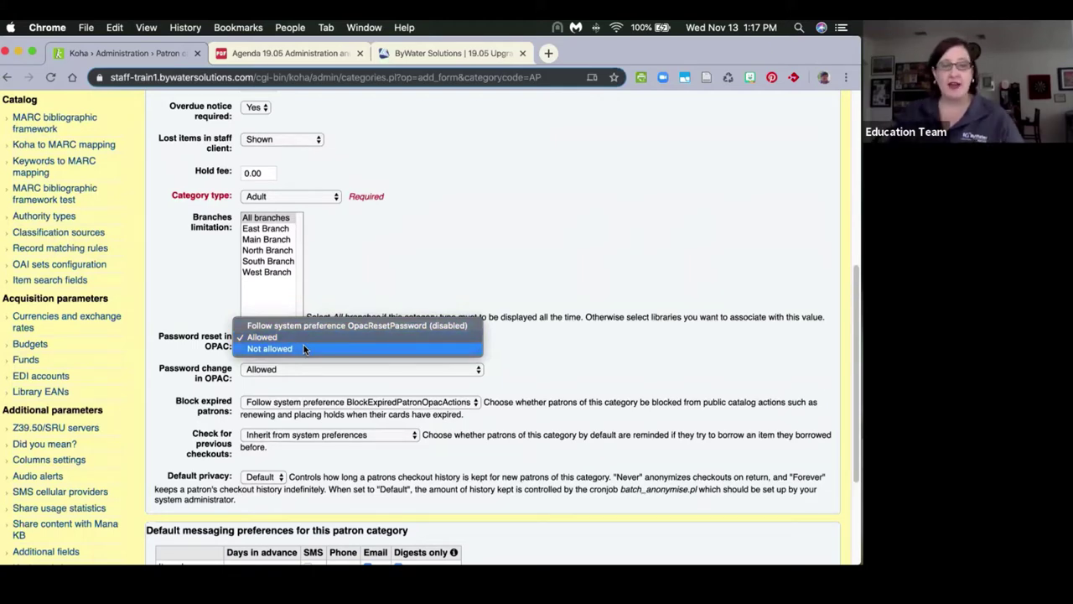
click(546, 361)
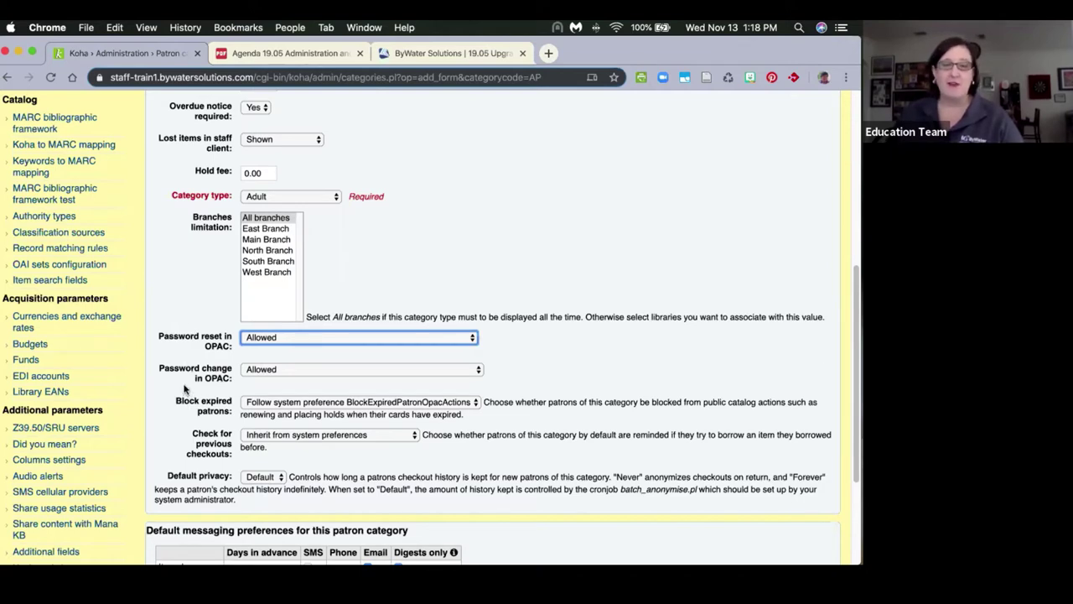
click(319, 337)
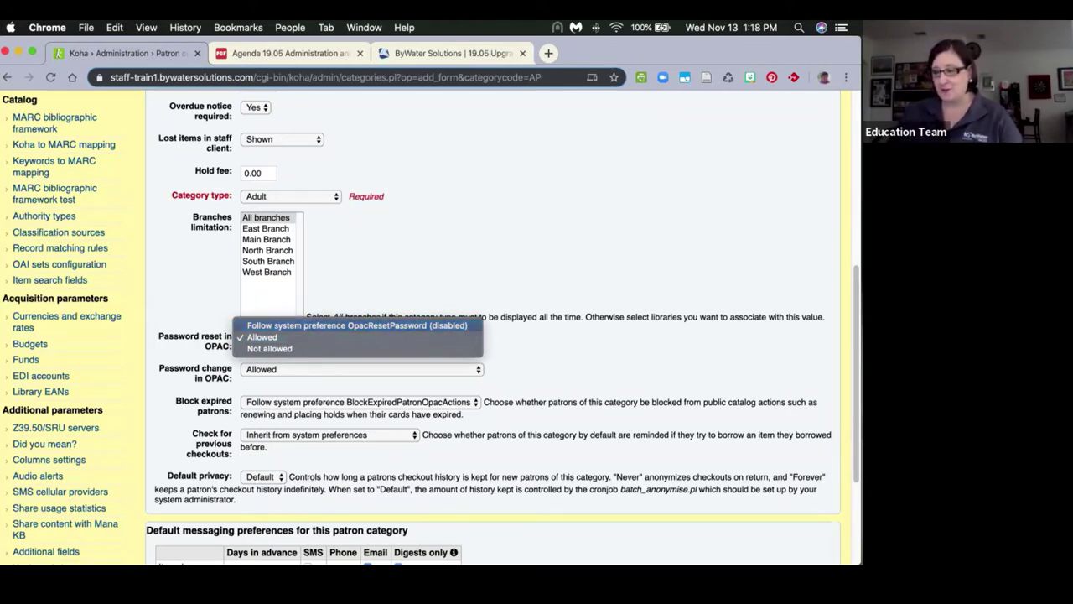
key(Escape)
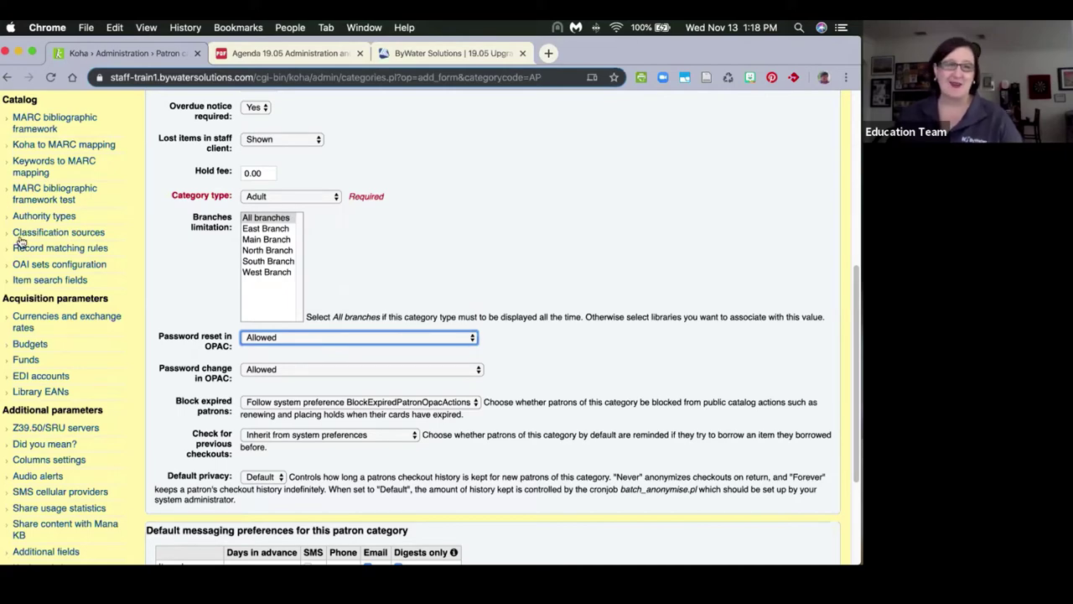
Step: Leave the category form and search the global system preferences in Koha administration for "opacmoresearches"
scroll(18, 240, up, 5)
click(48, 151)
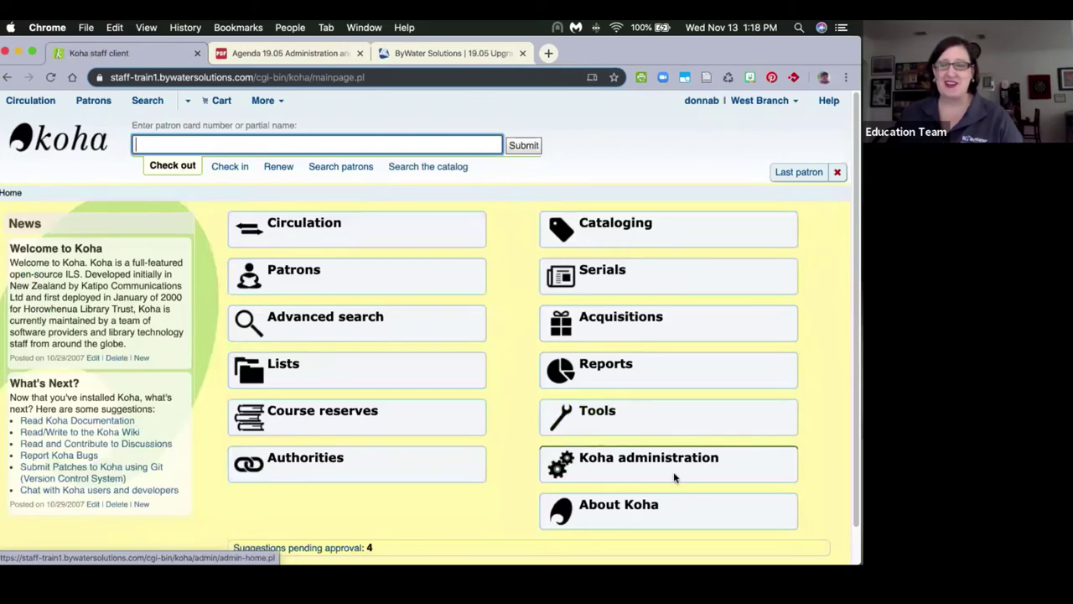
click(671, 472)
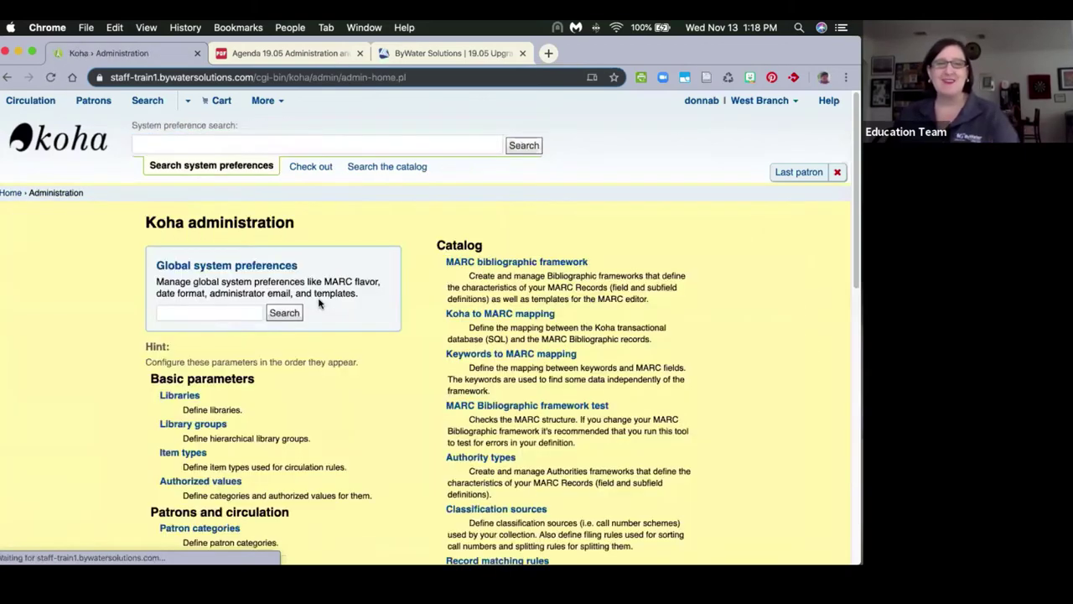
click(201, 312)
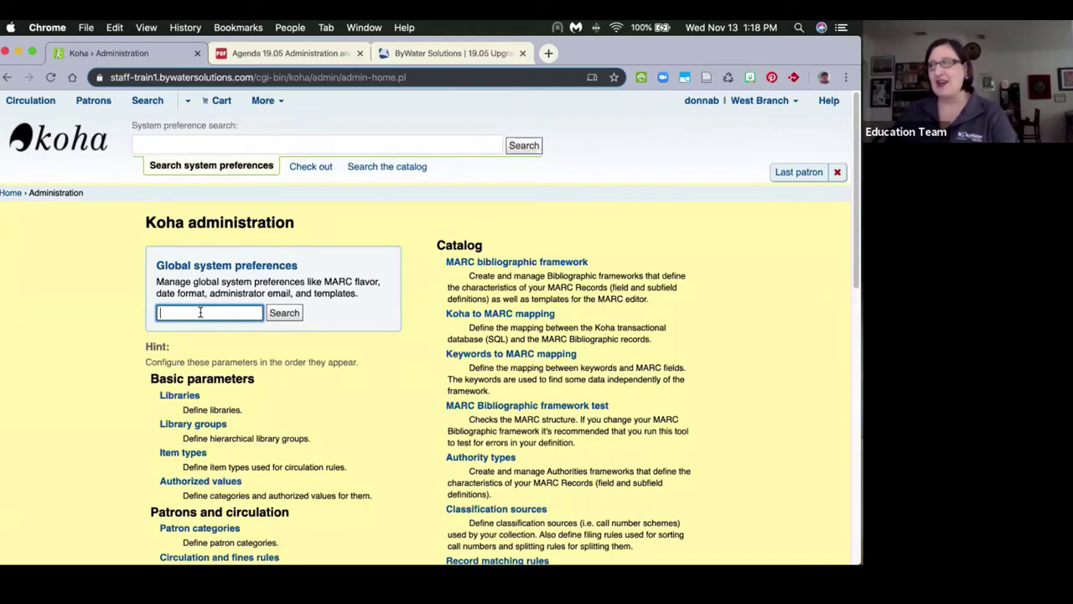
text(opac)
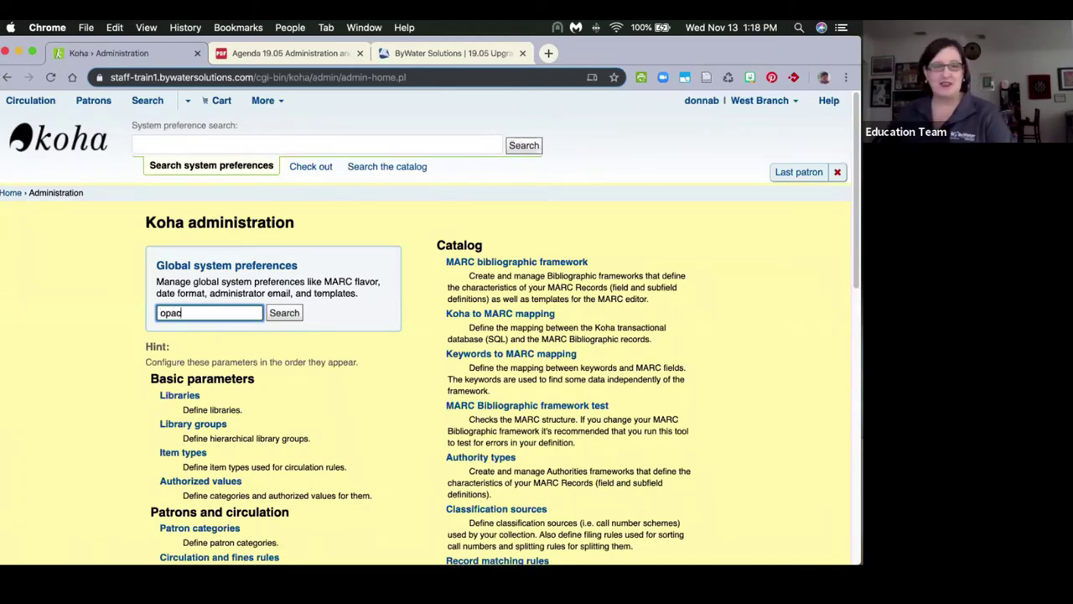
text(more)
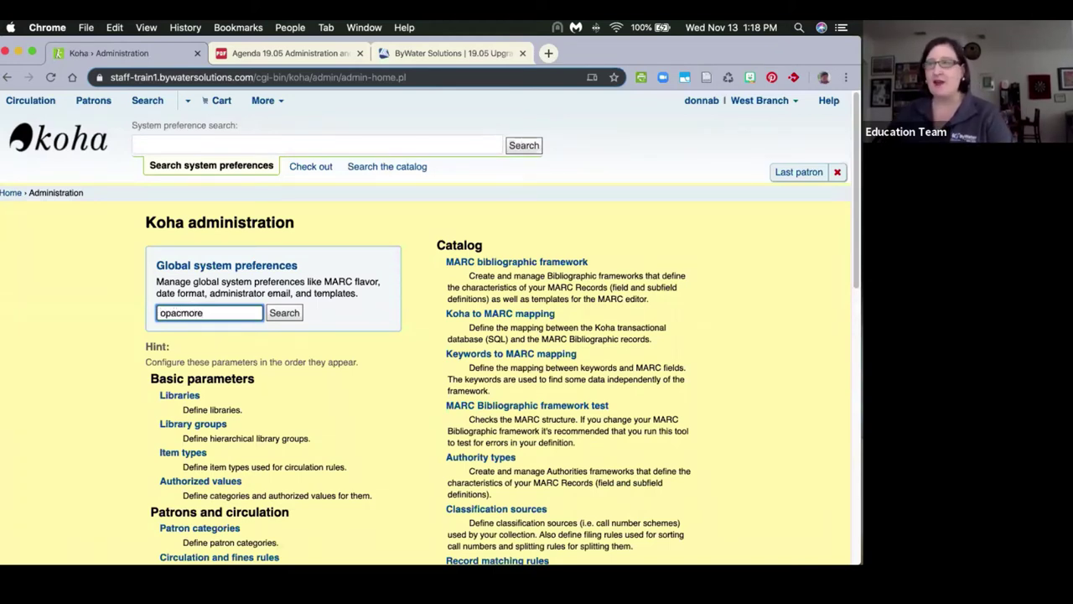
text(searches)
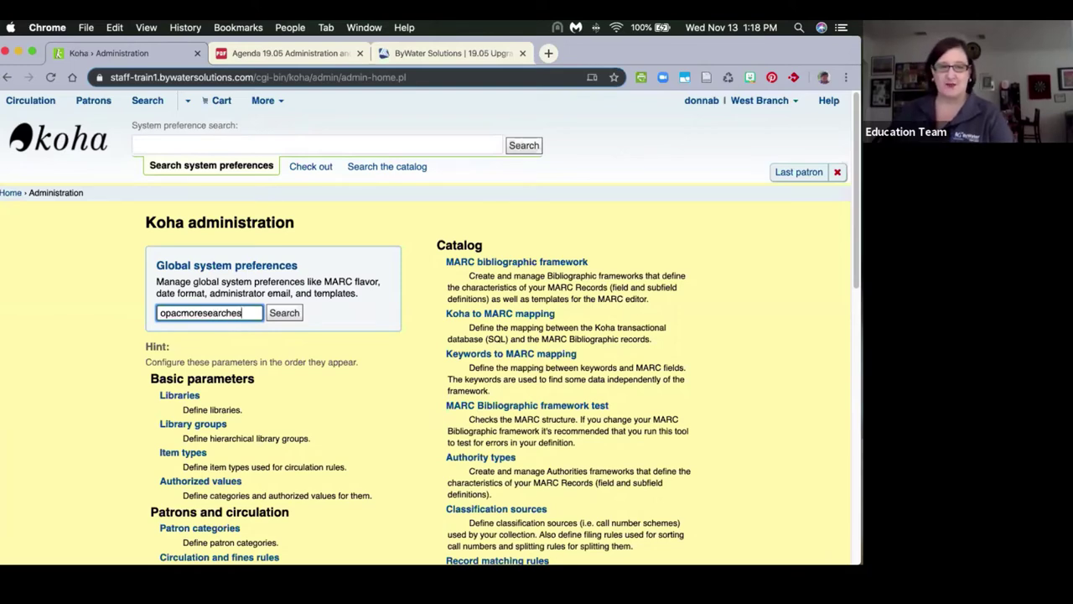
key(Return)
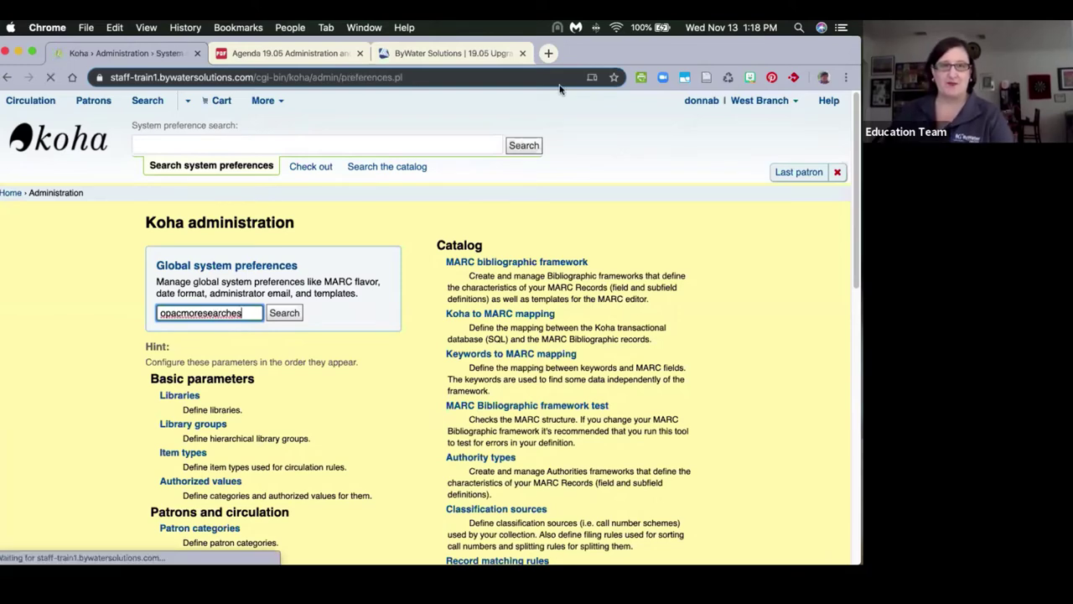
Step: Open the bookmarked train1OPAC catalog in a new browser tab and return to the system preferences page
click(546, 53)
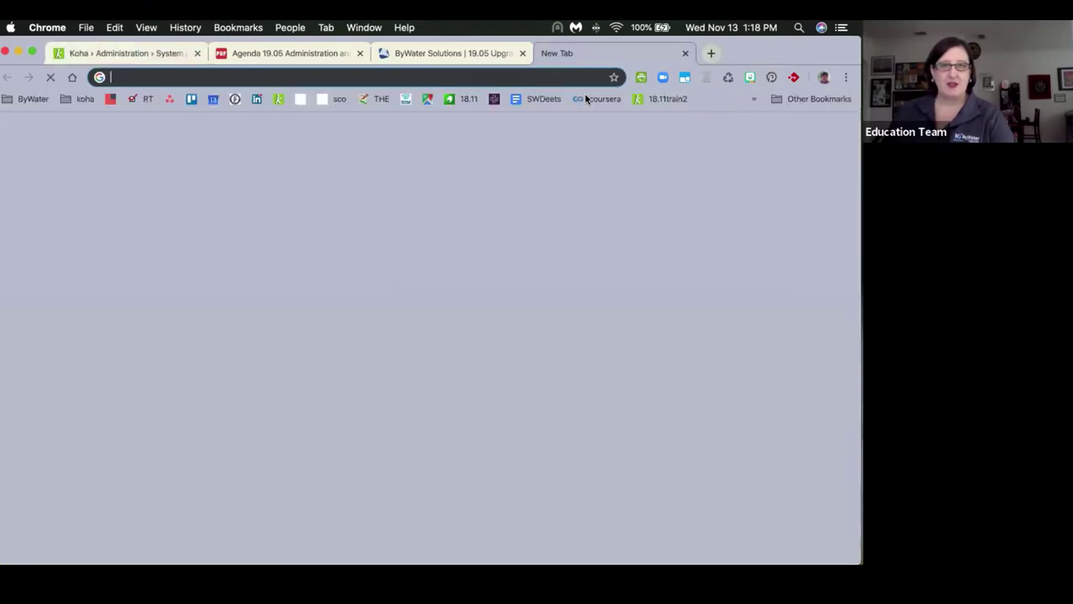
click(753, 99)
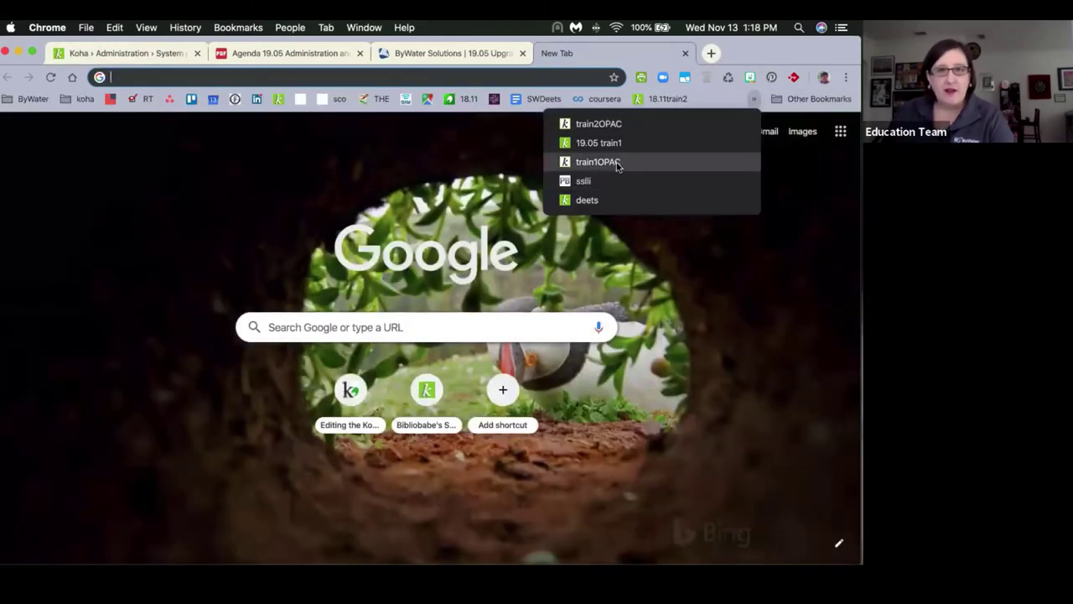
click(617, 163)
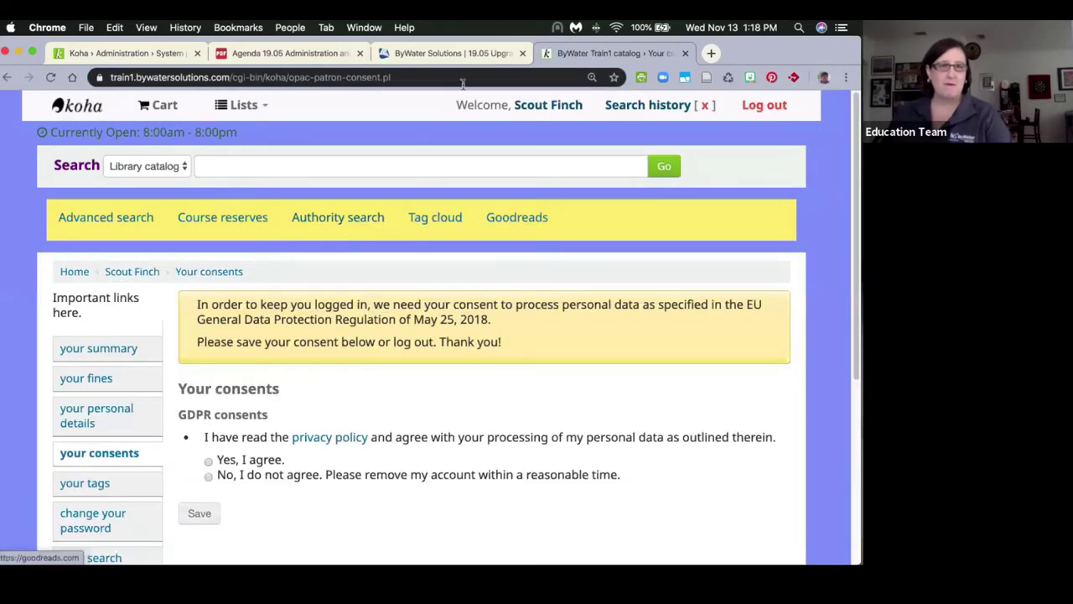
click(149, 53)
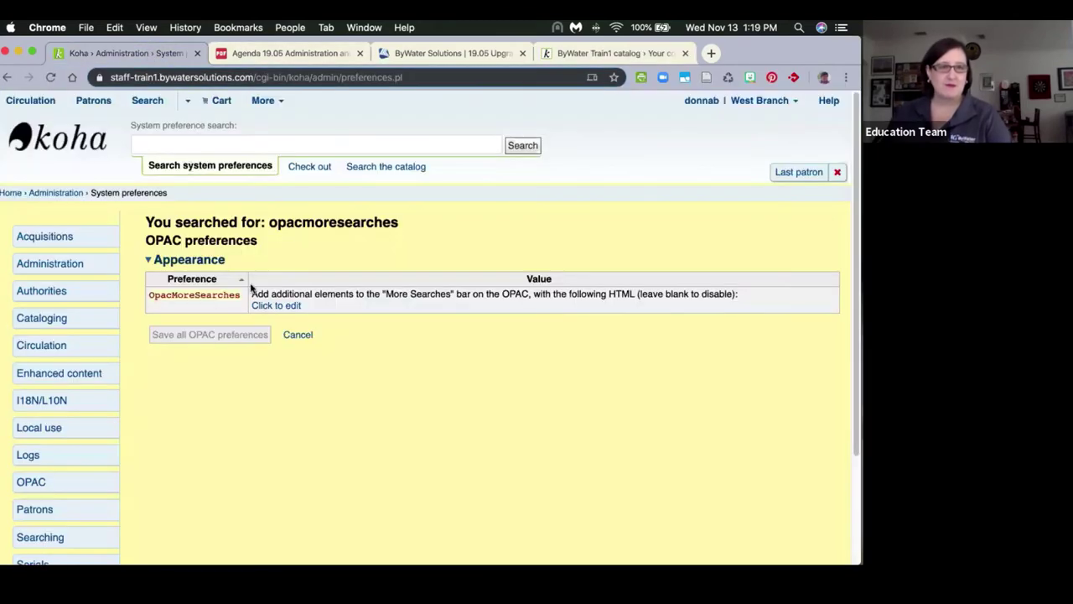
Step: Open the OpacMoreSearches value for editing, copy its entire HTML, and view the Goodreads link in the OPAC's search bar
click(270, 306)
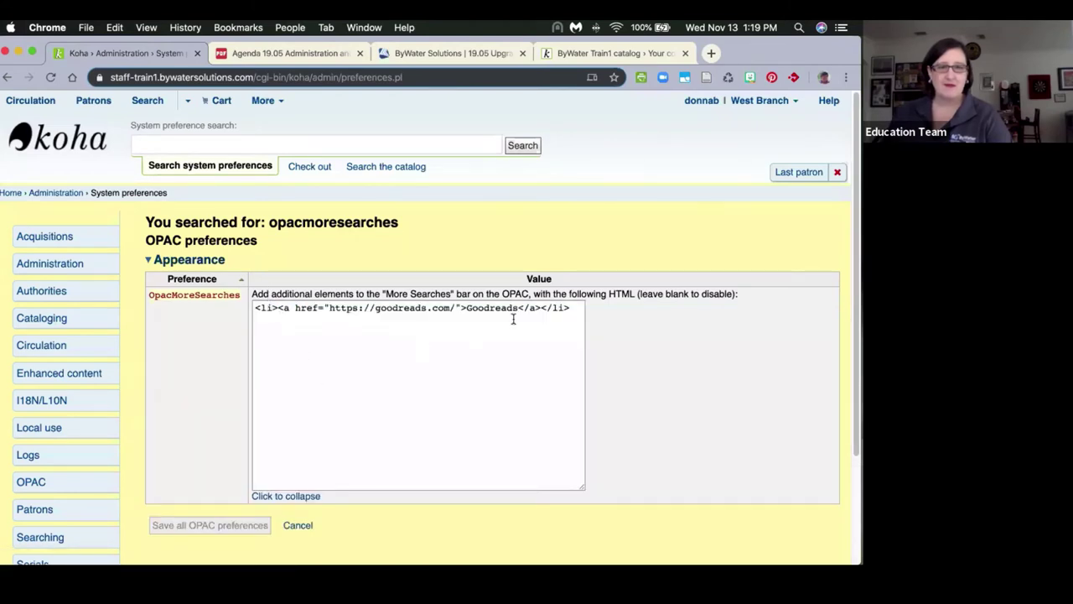
click(577, 310)
key(super+a)
key(super+c)
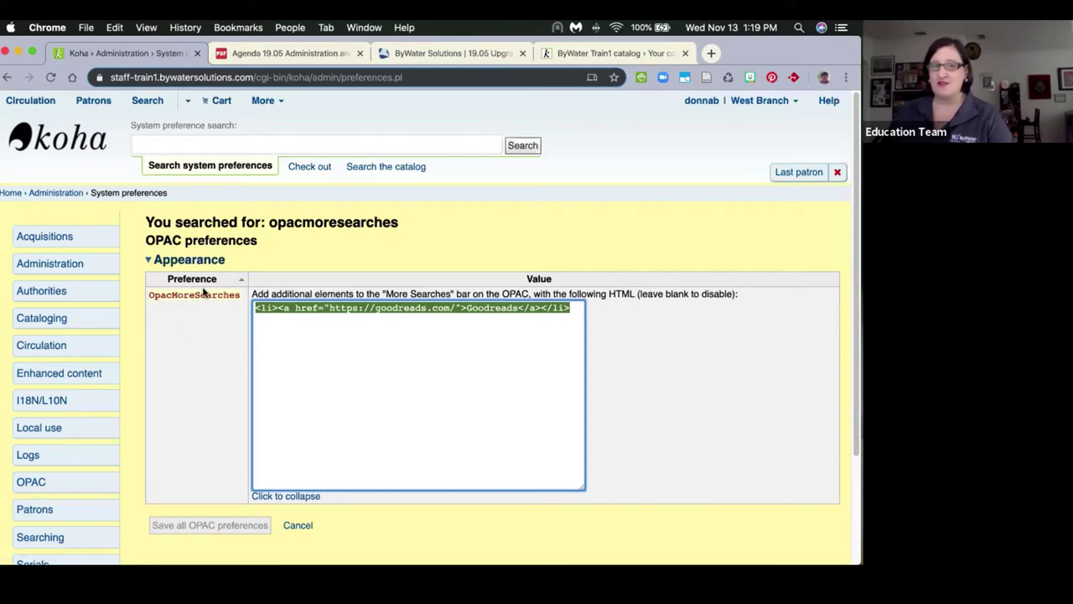
click(570, 52)
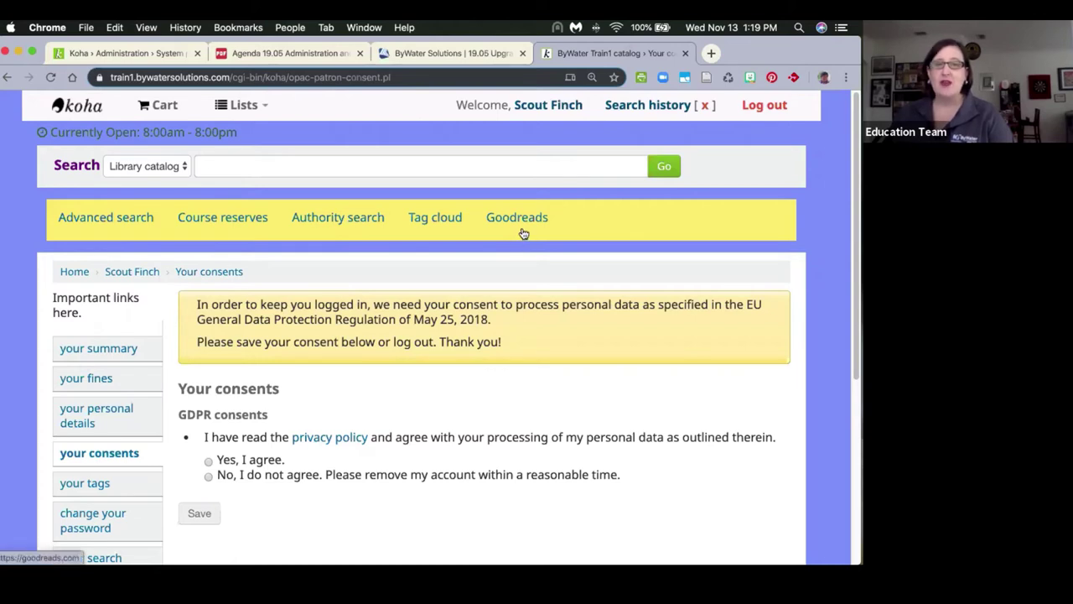
Step: Clear the OpacMoreSearches HTML, save the OPAC preferences, and reload the catalog page to check its search links
click(137, 52)
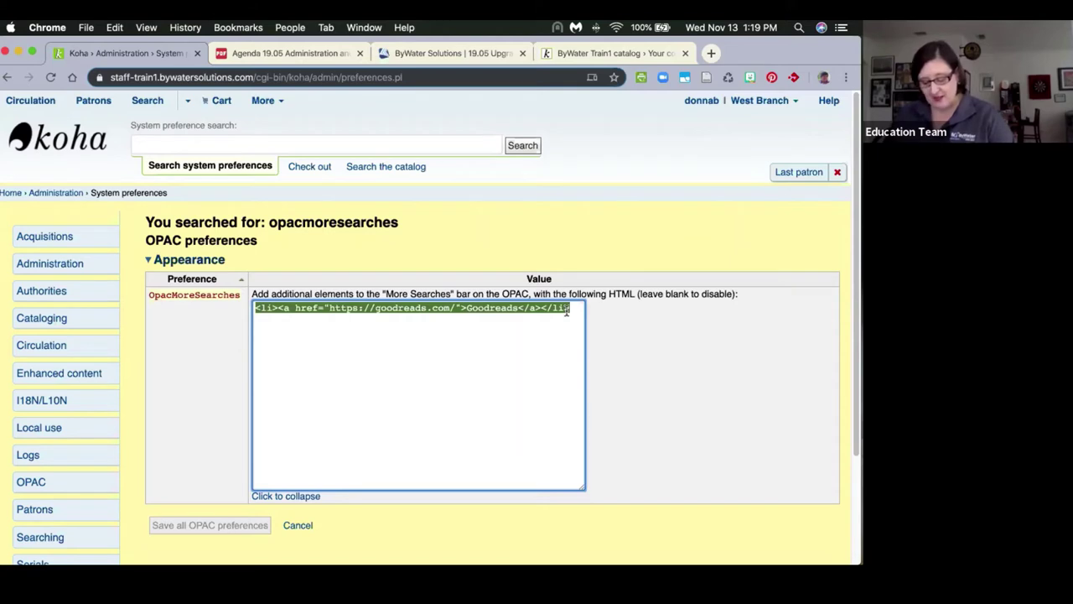
key(BackSpace)
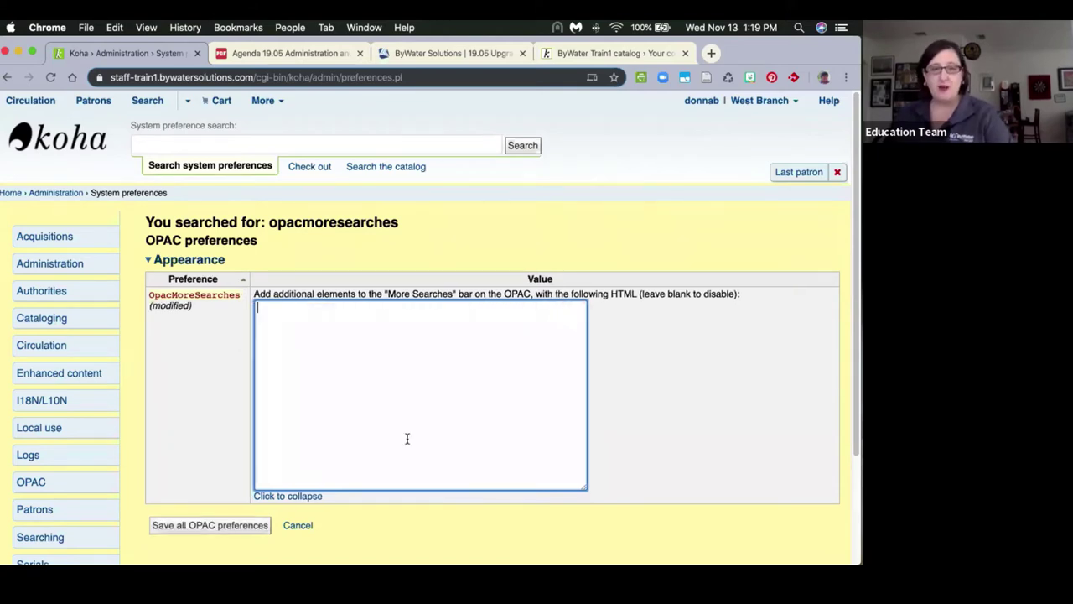
click(217, 529)
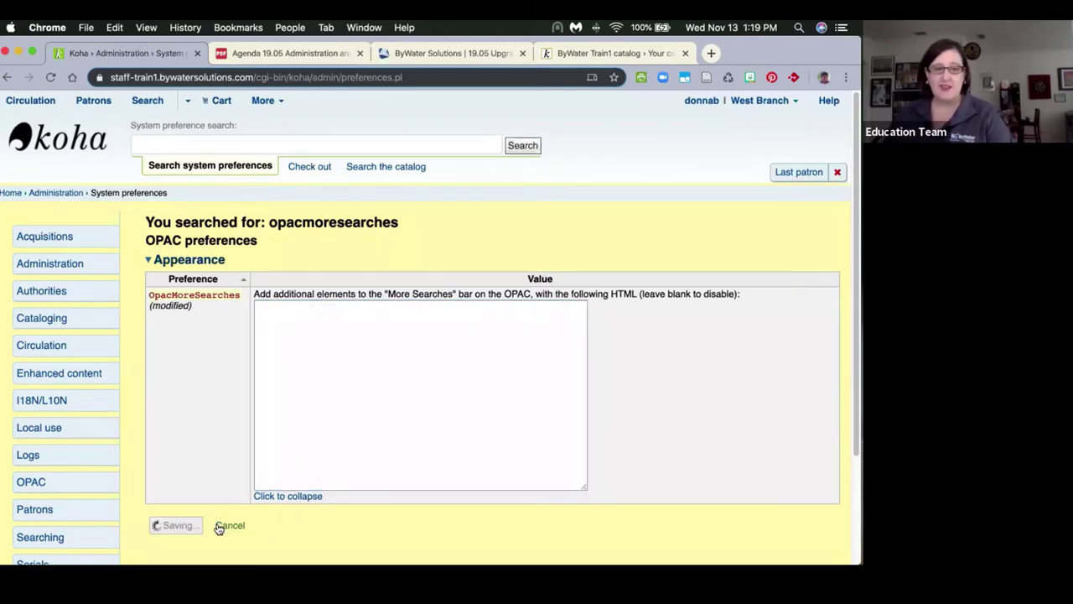
click(589, 55)
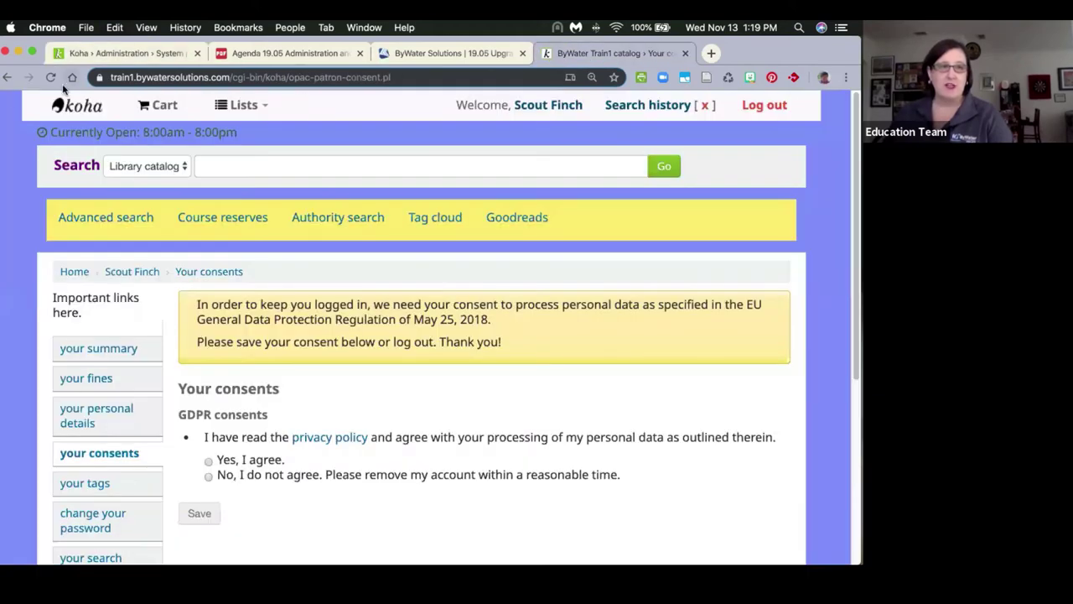
click(51, 77)
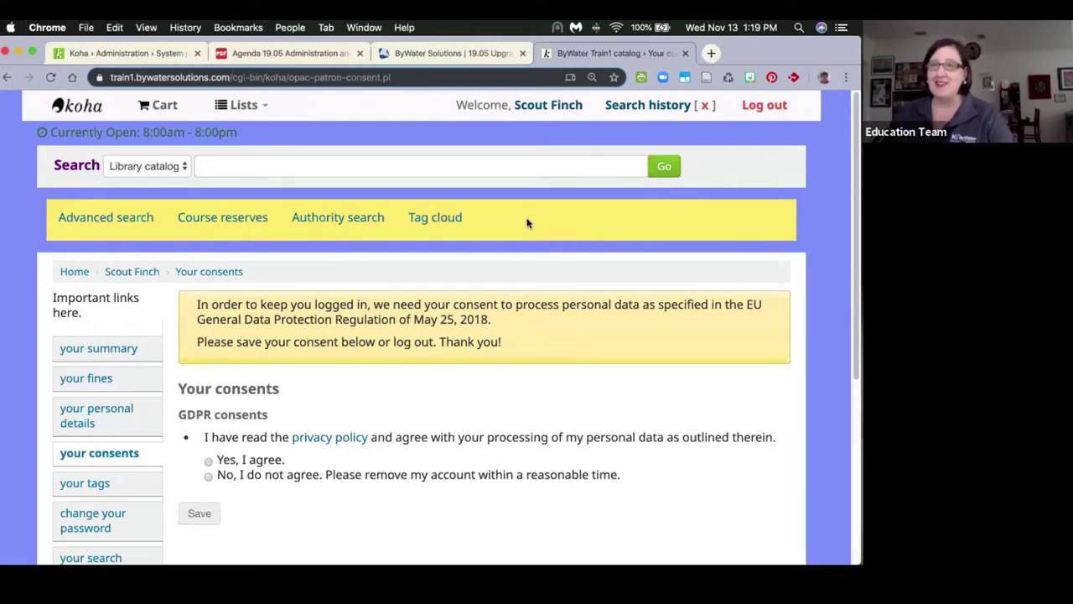
Step: Try to restore the copied Goodreads HTML in OpacMoreSearches and save it, and reload the catalog page to check
click(138, 53)
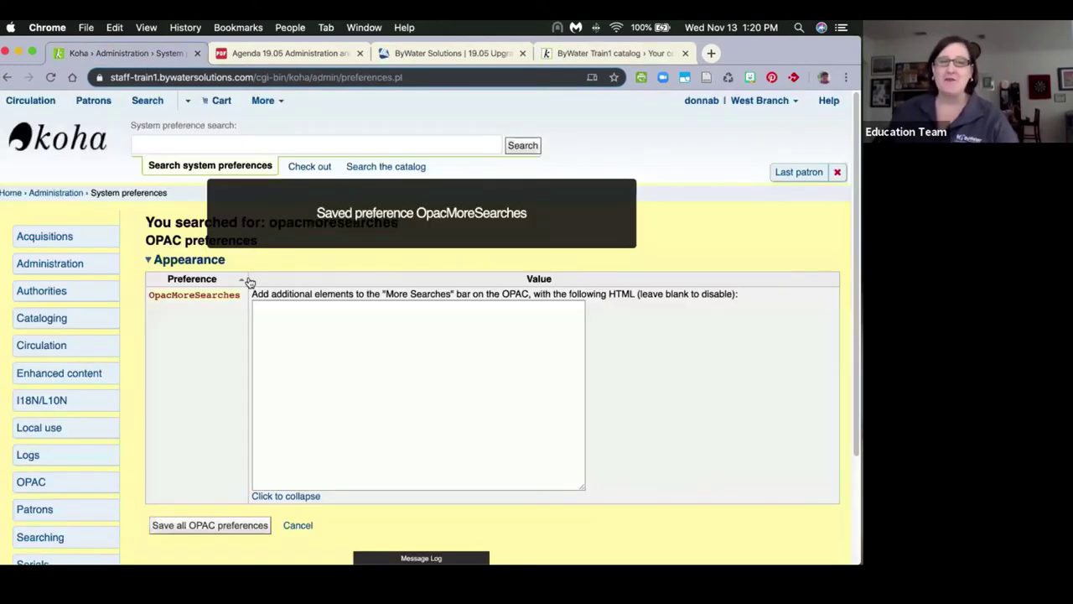
click(290, 318)
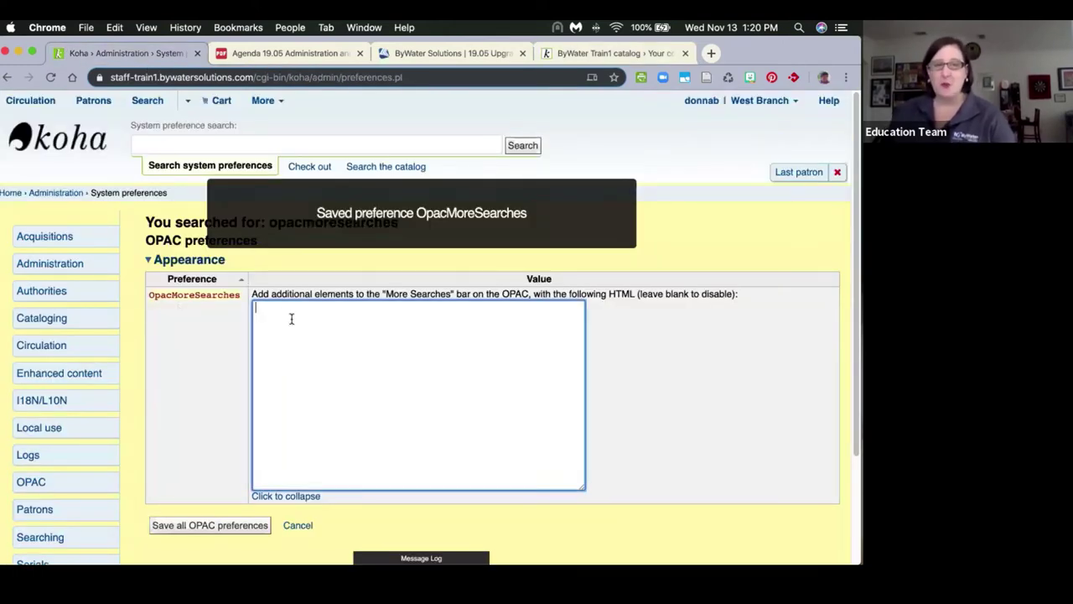
key(super+v)
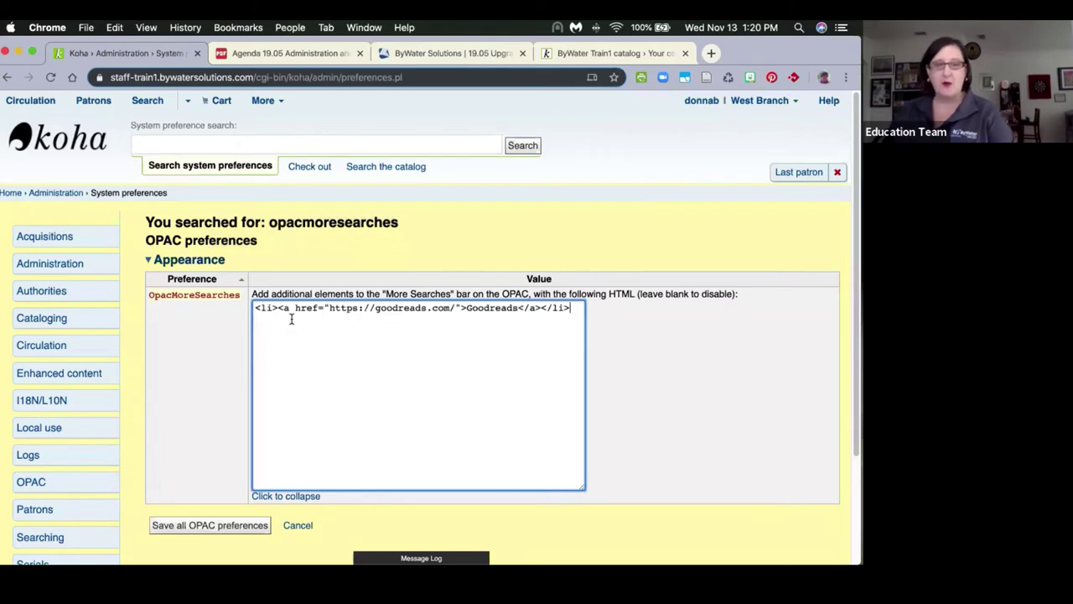
click(231, 525)
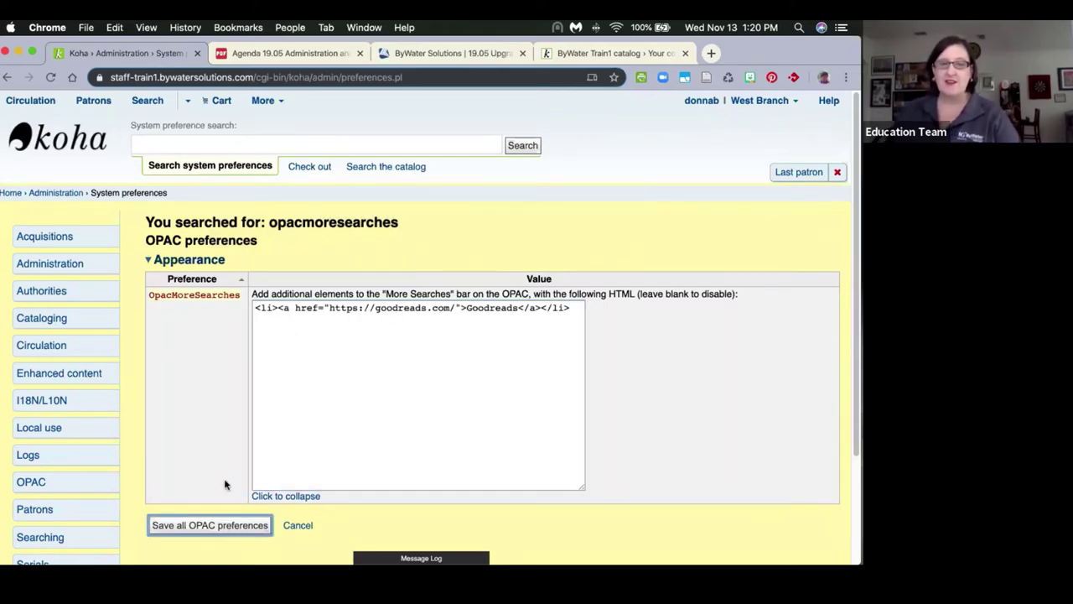
click(586, 53)
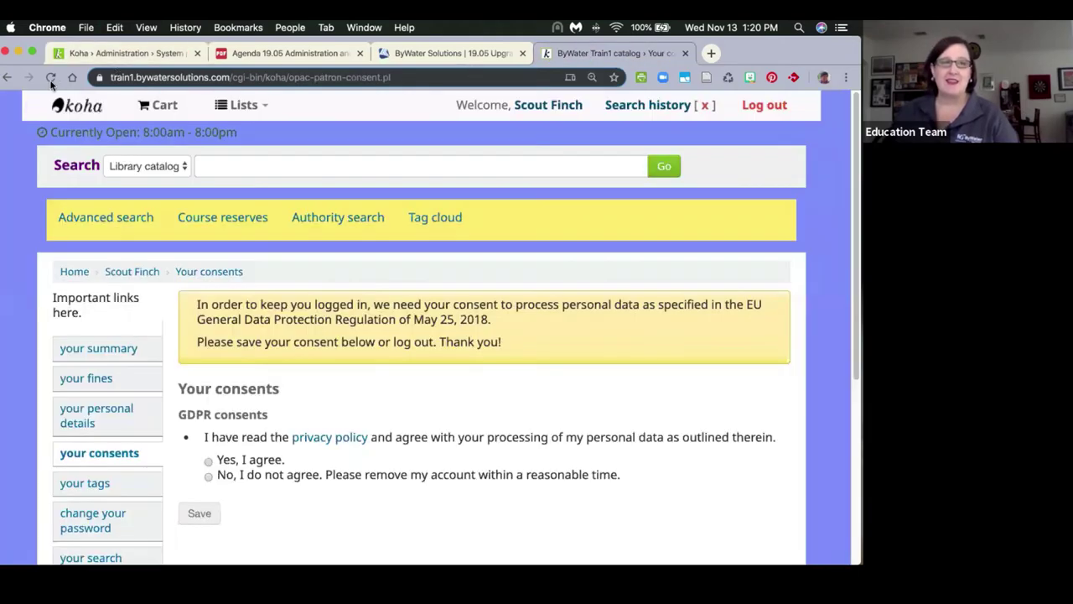
click(50, 76)
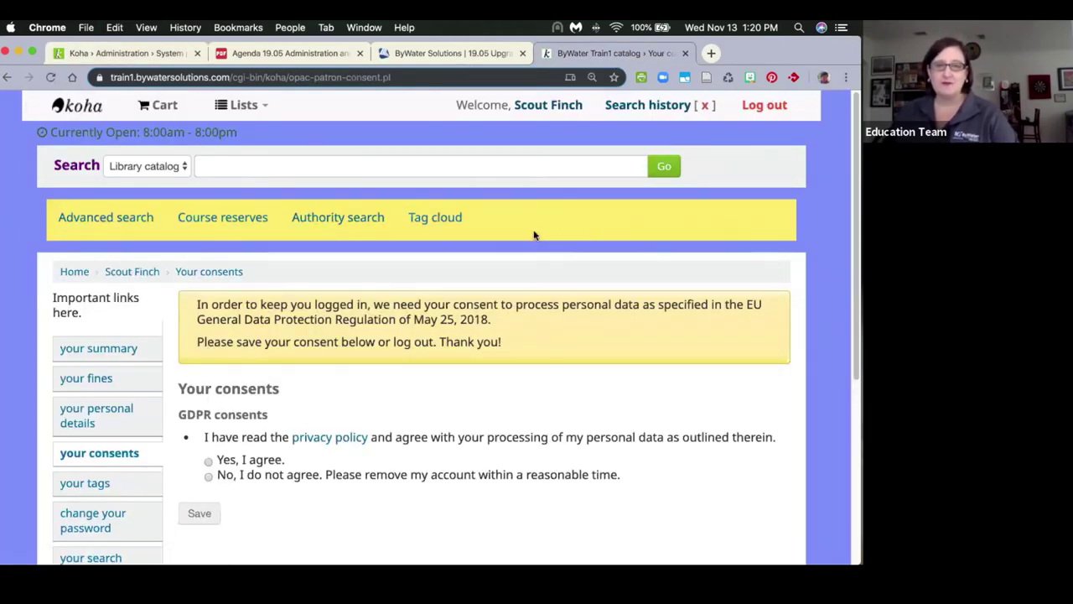
click(50, 77)
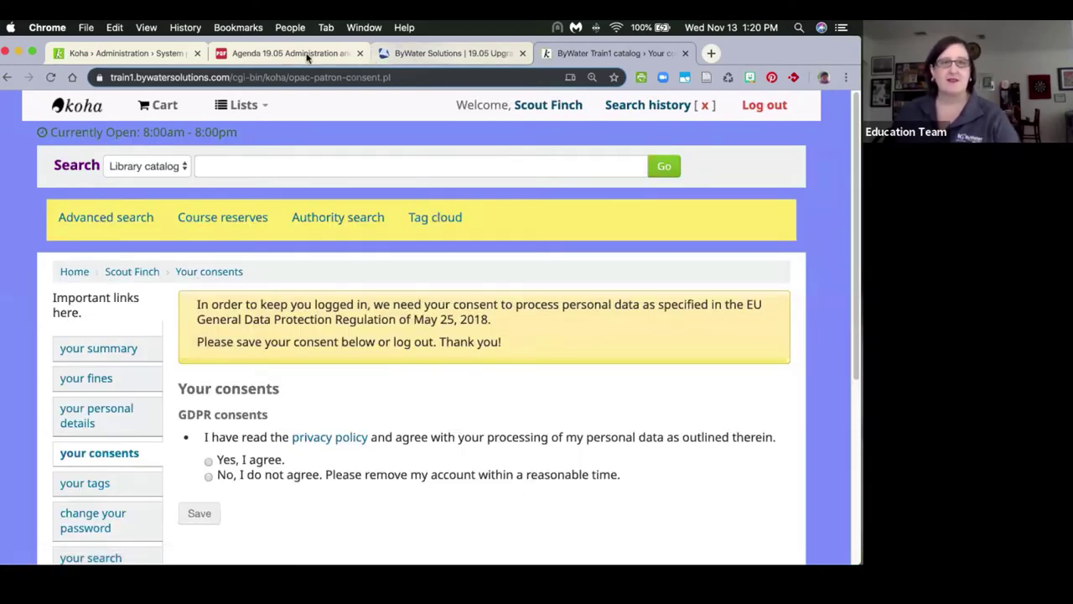
Step: Save the OPAC preferences again and reload the catalog page to check for the Goodreads link
click(172, 53)
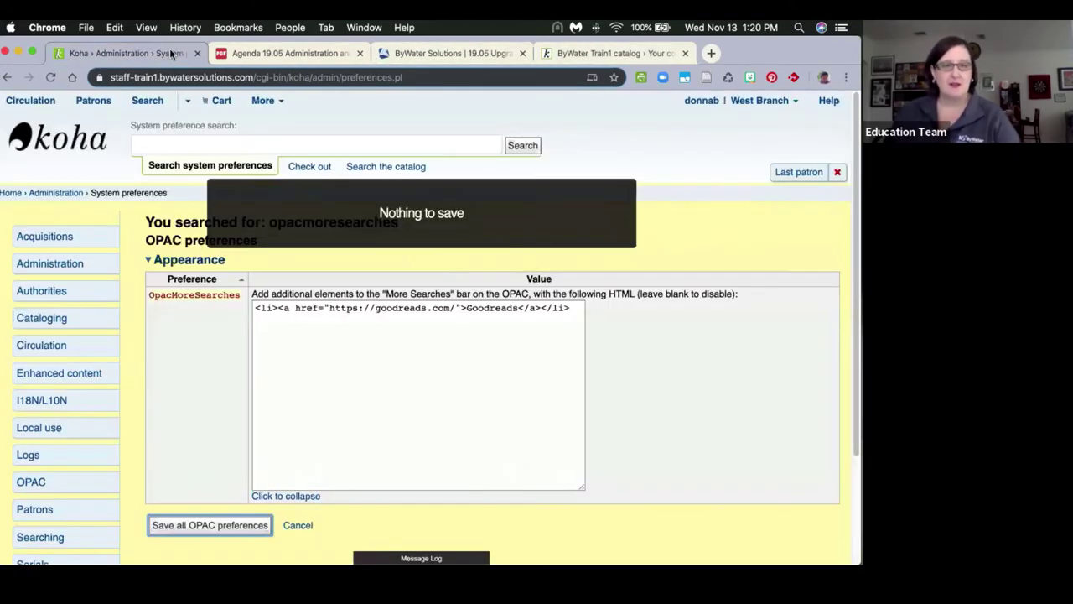
click(196, 525)
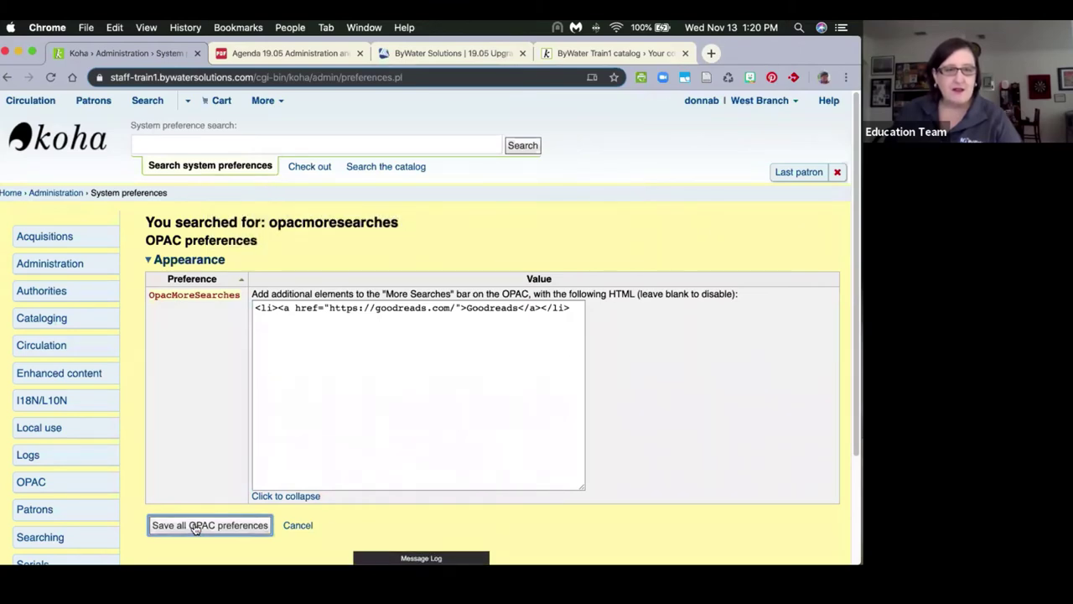
click(560, 52)
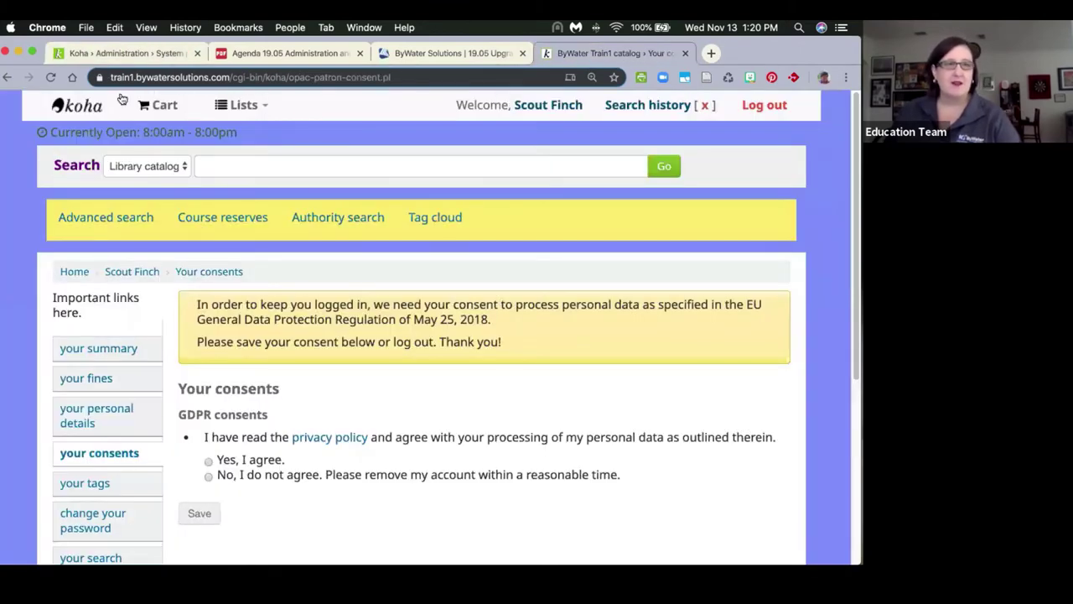
click(50, 77)
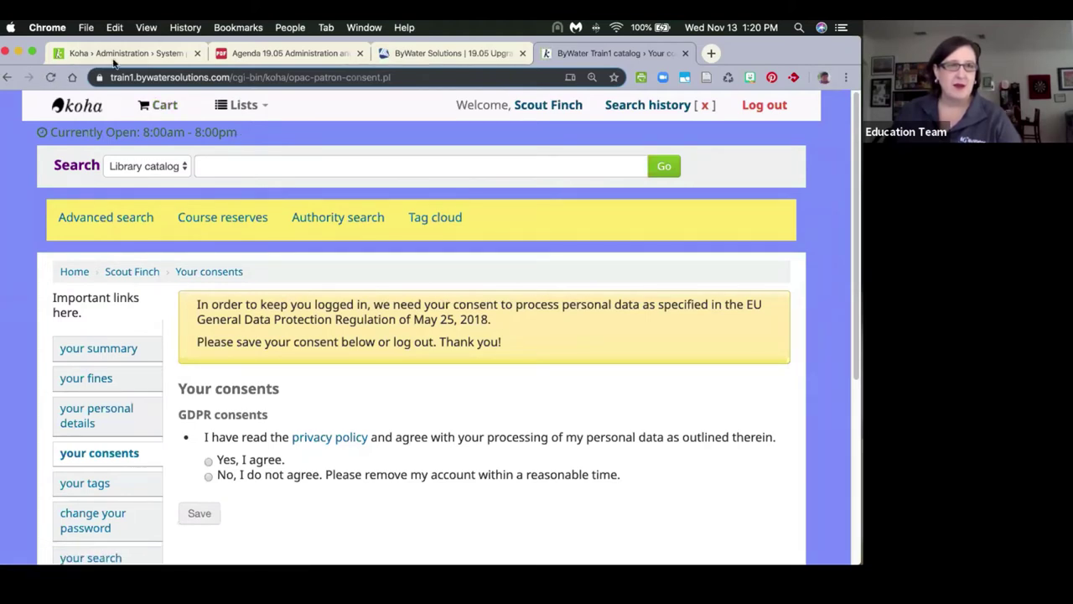
Step: Return to the system preferences, recopy the Goodreads HTML from OpacMoreSearches, and try saving the OPAC preferences once more
key(ctrl+Tab)
click(729, 423)
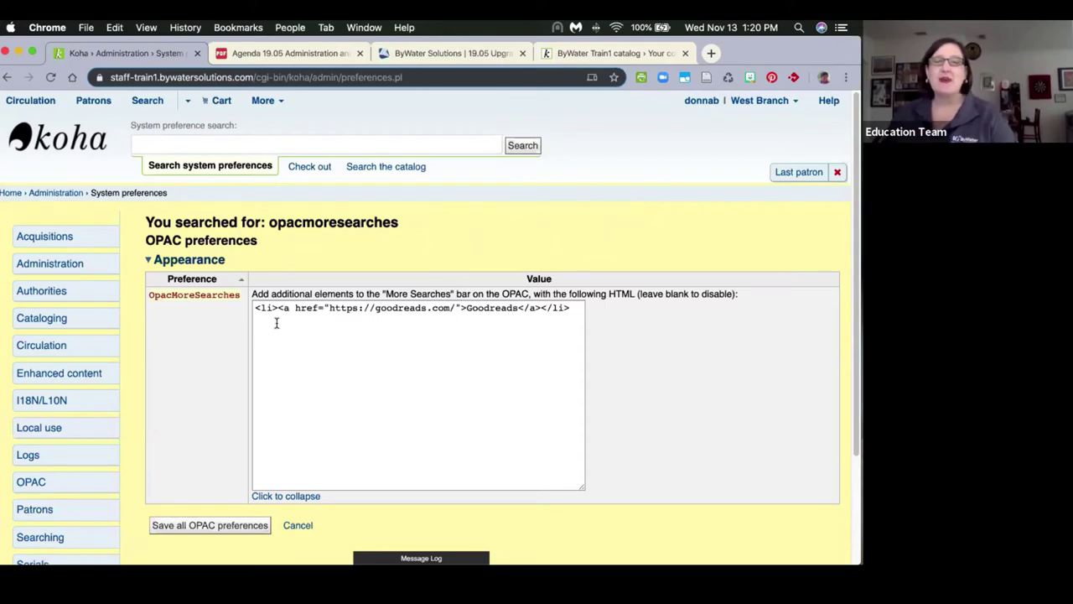
drag(254, 308, 589, 315)
key(super+c)
click(604, 329)
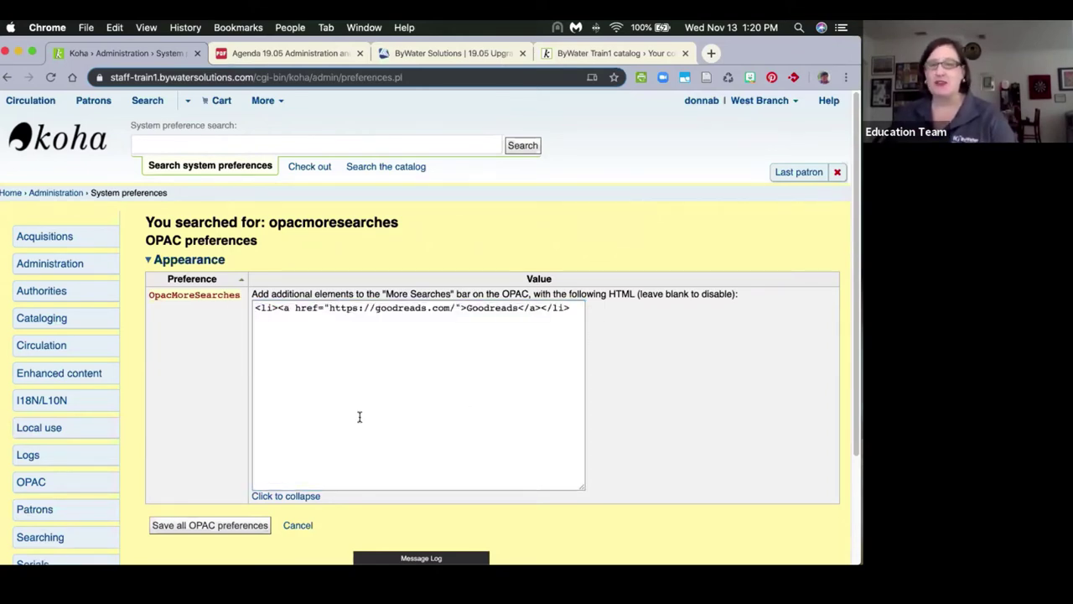
click(349, 371)
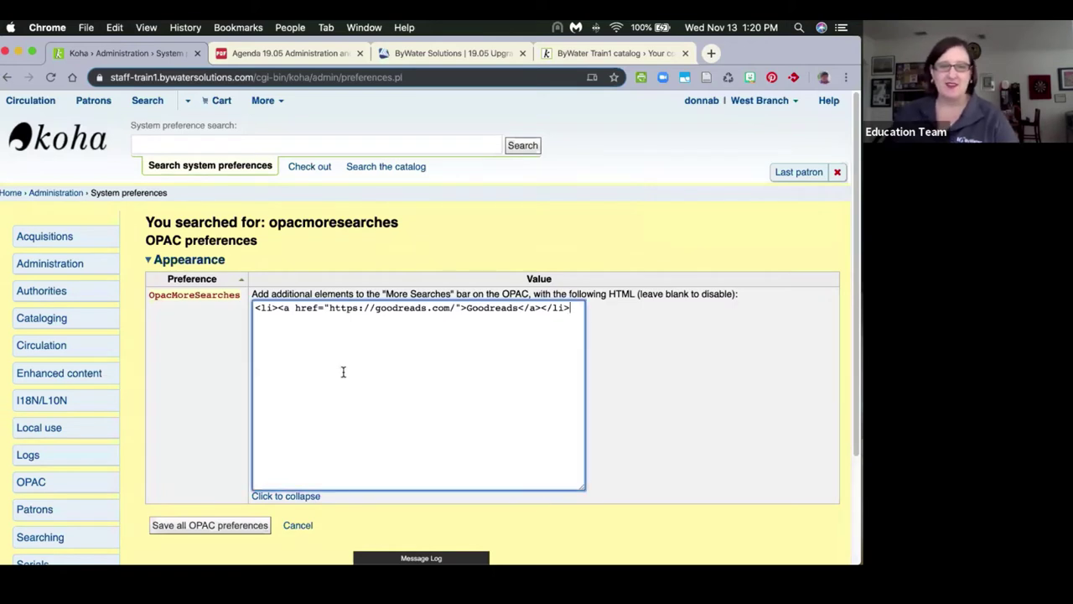
click(209, 524)
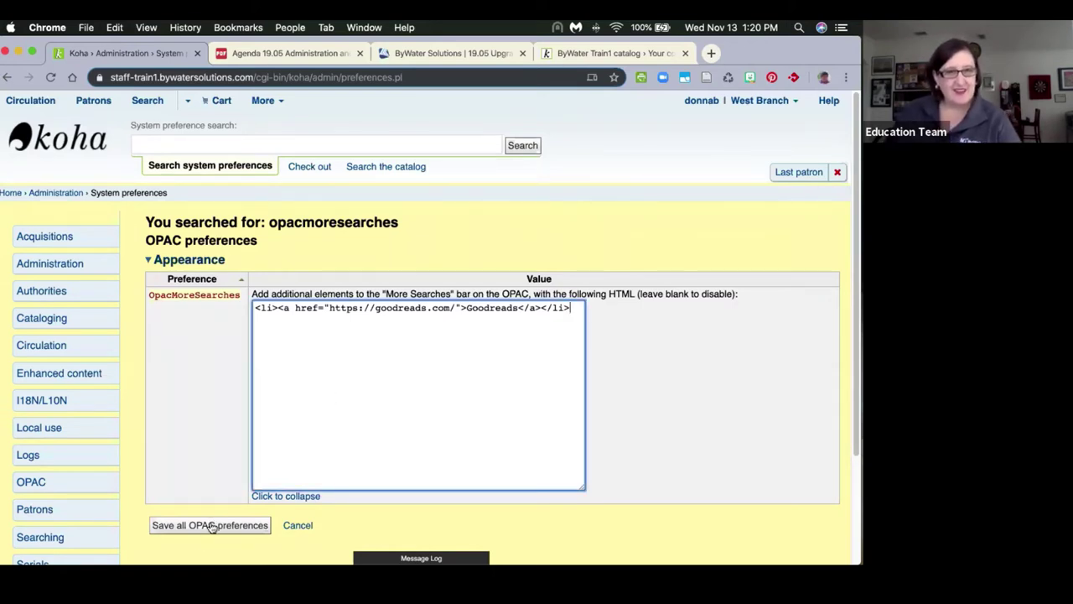
click(50, 77)
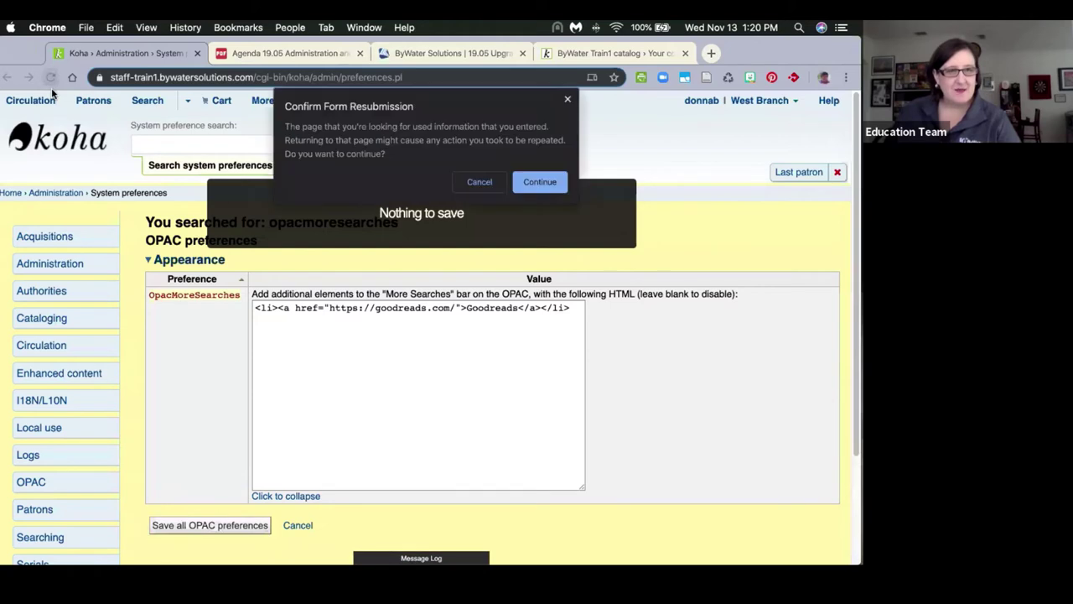
click(539, 182)
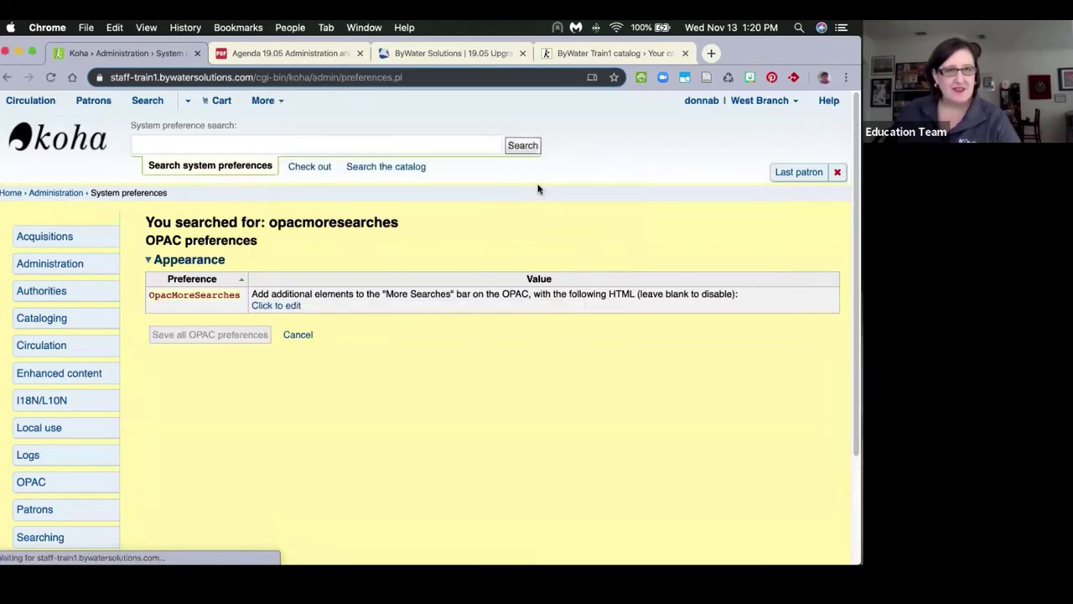
click(290, 305)
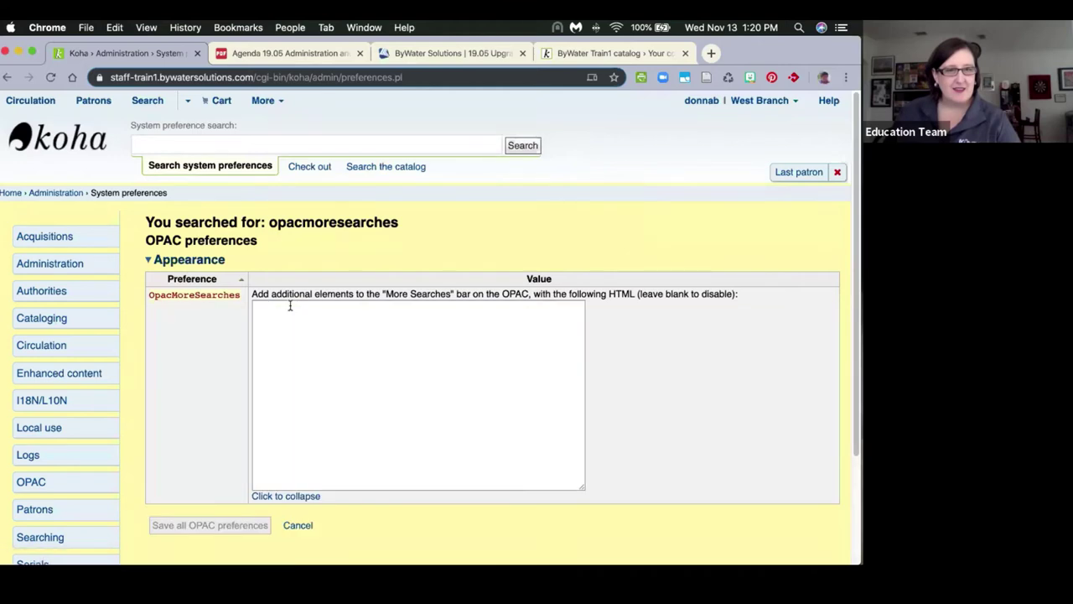
click(289, 317)
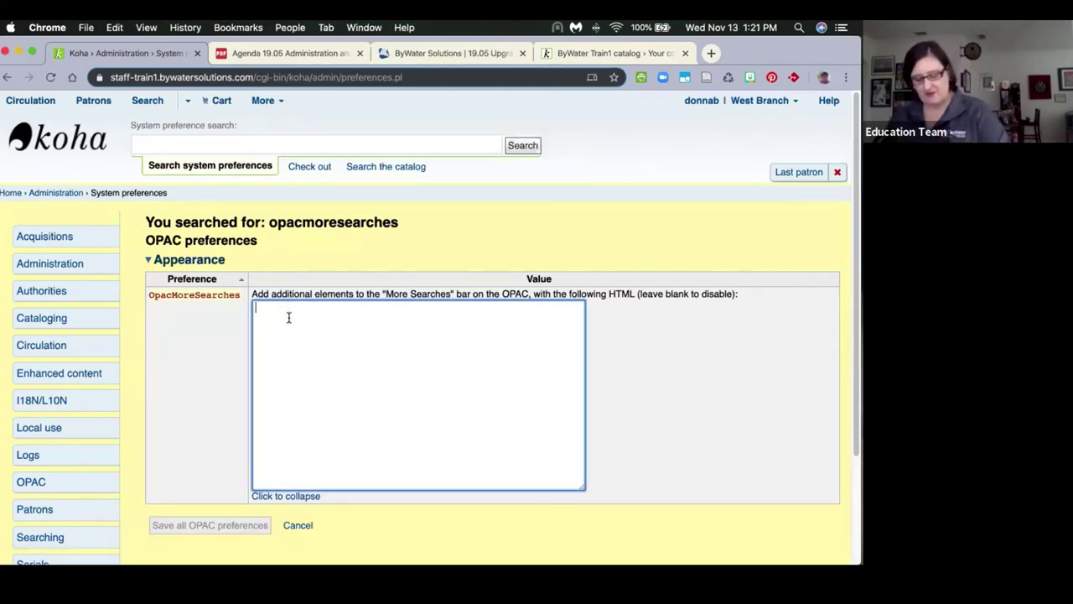
key(super+v)
click(223, 530)
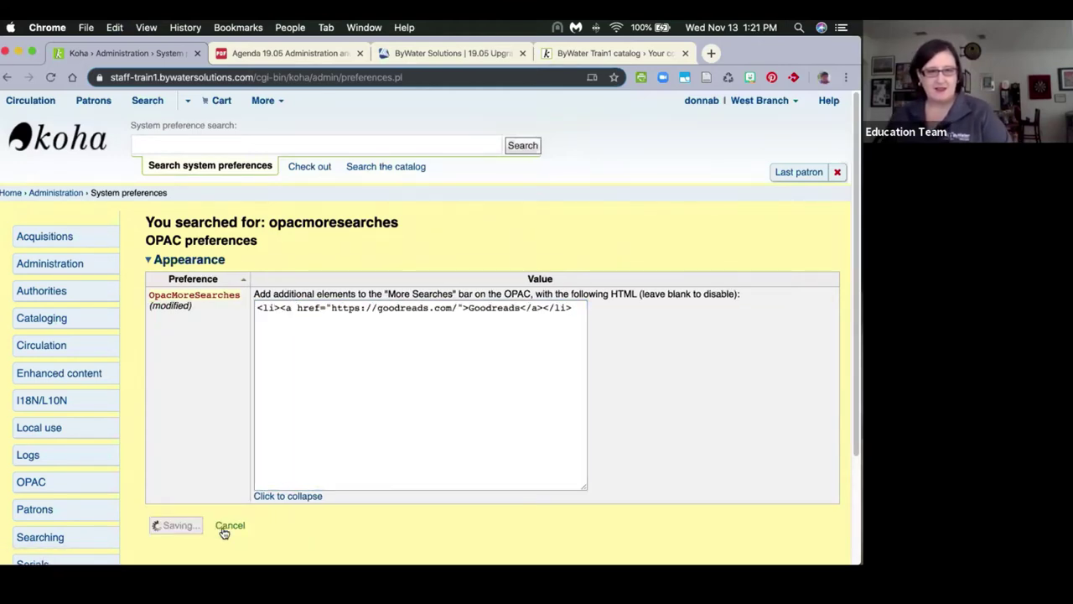
Step: Reload the OPAC catalog page and follow the Goodreads link in its search bar
click(587, 54)
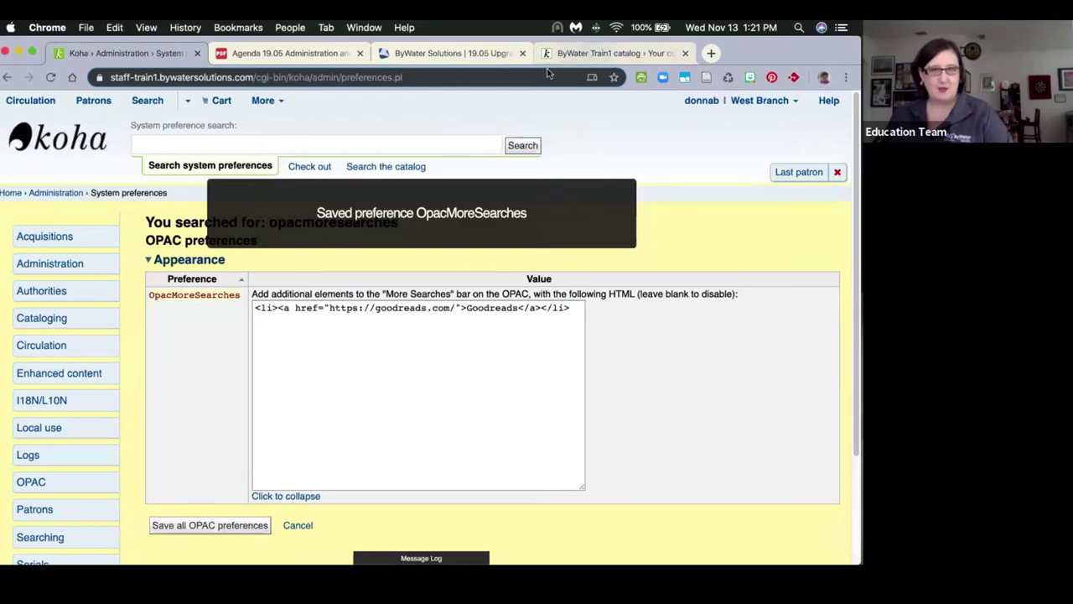
click(49, 77)
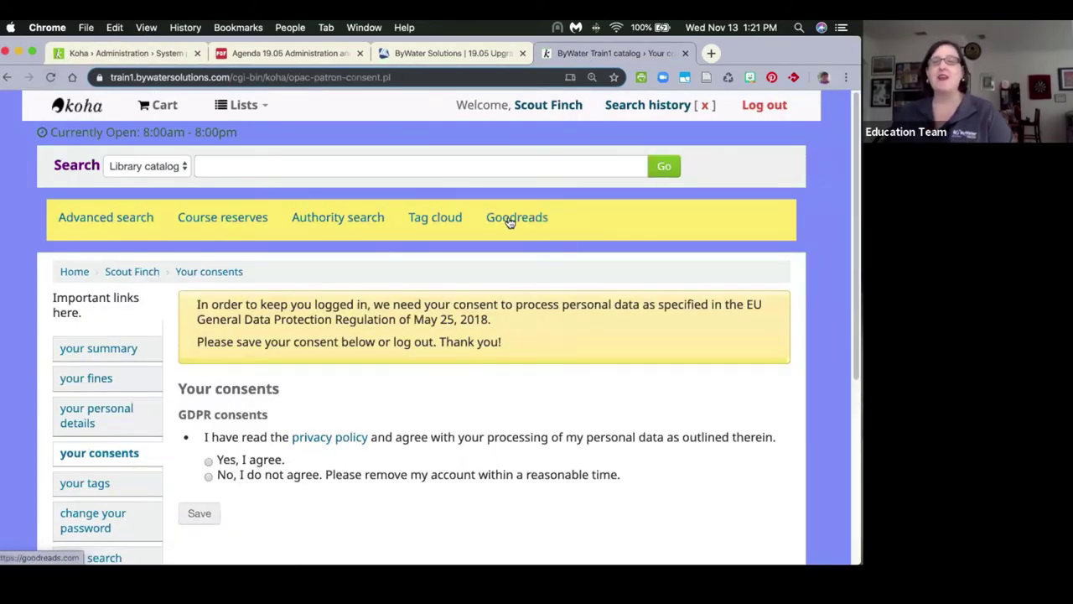
click(509, 219)
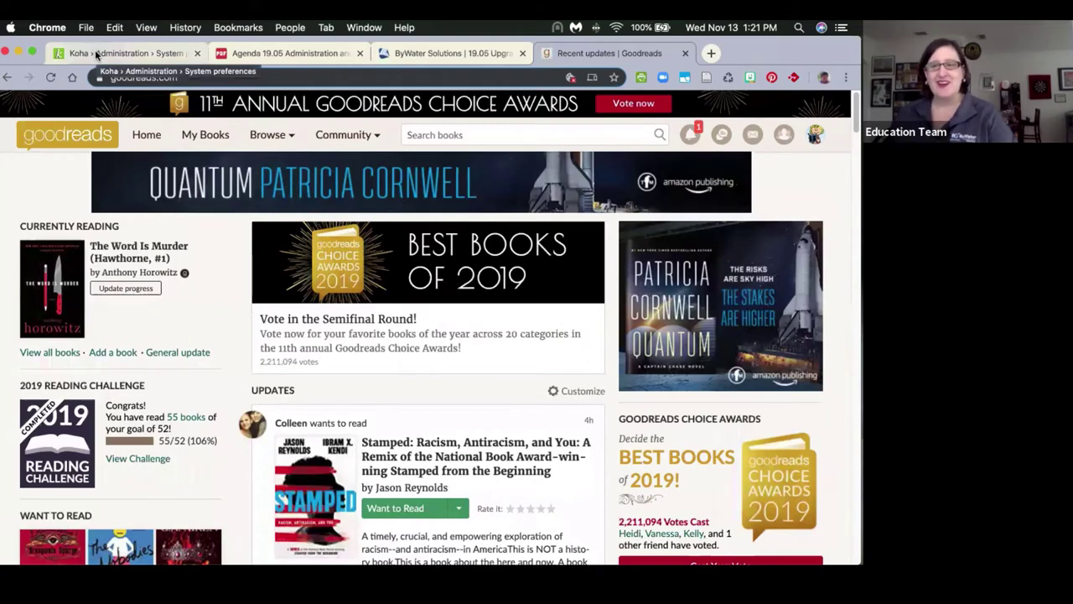
Step: Return to the Koha system preferences, search them for gdpr, and view the available GDPR_Policy options without changing the setting
click(95, 52)
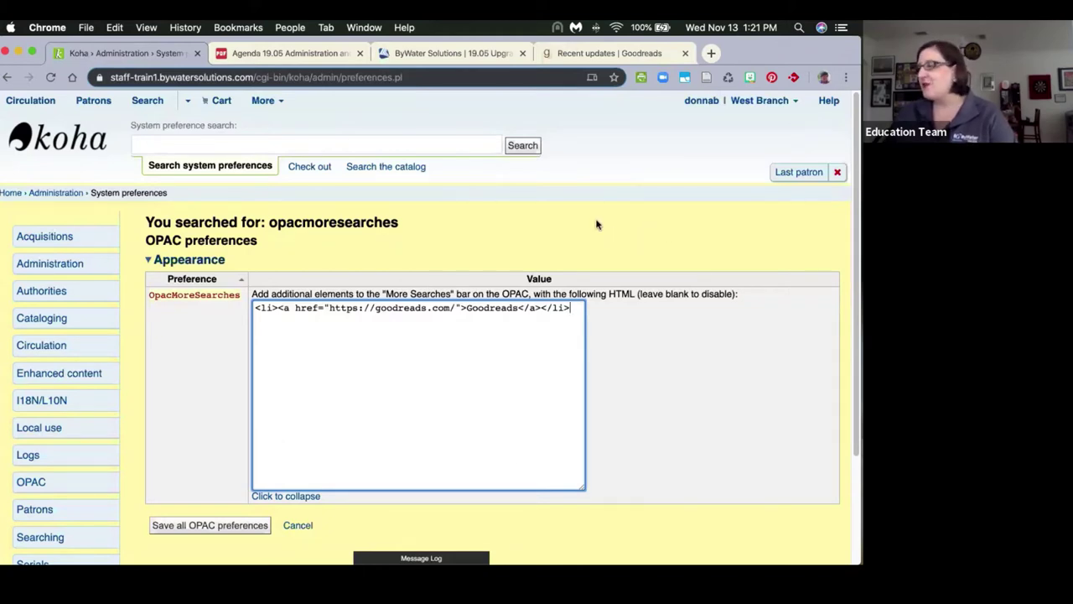
click(331, 147)
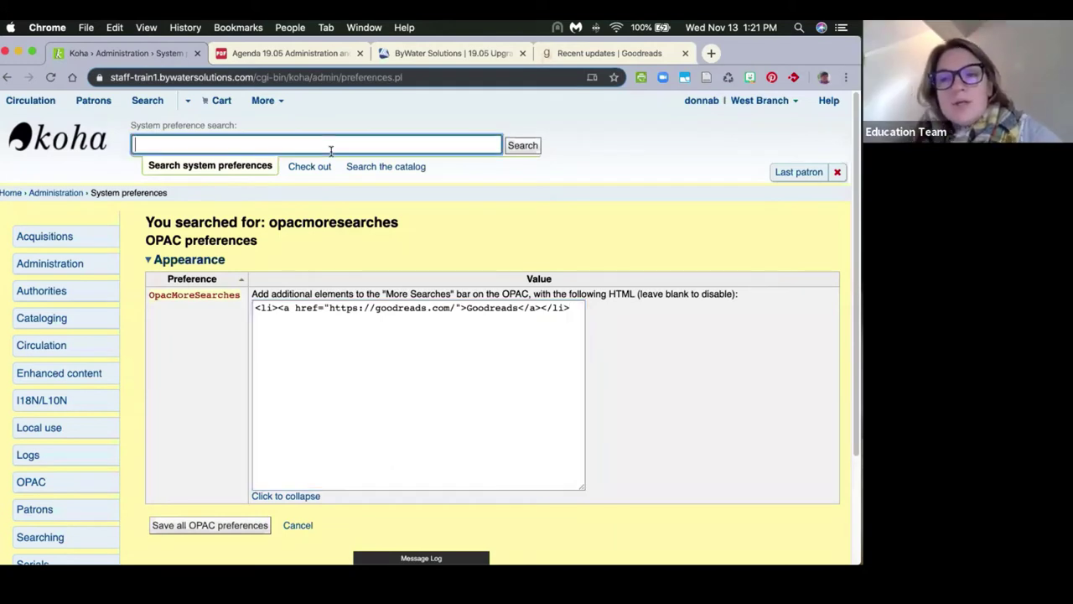
key(XF86AudioRaiseVolume)
key(XF86AudioRaiseVolume)
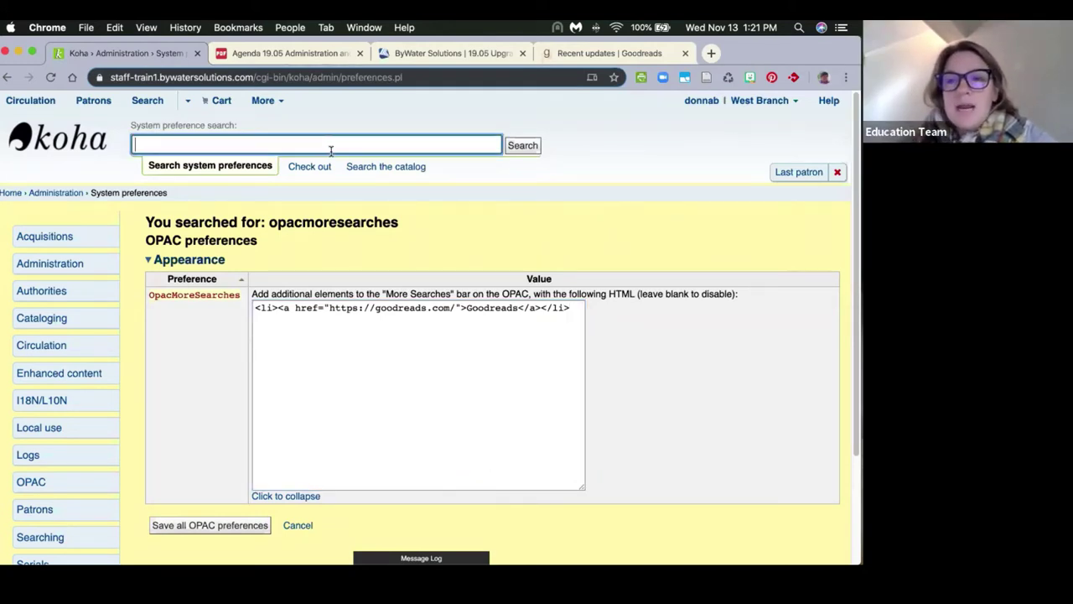
text(gdpr)
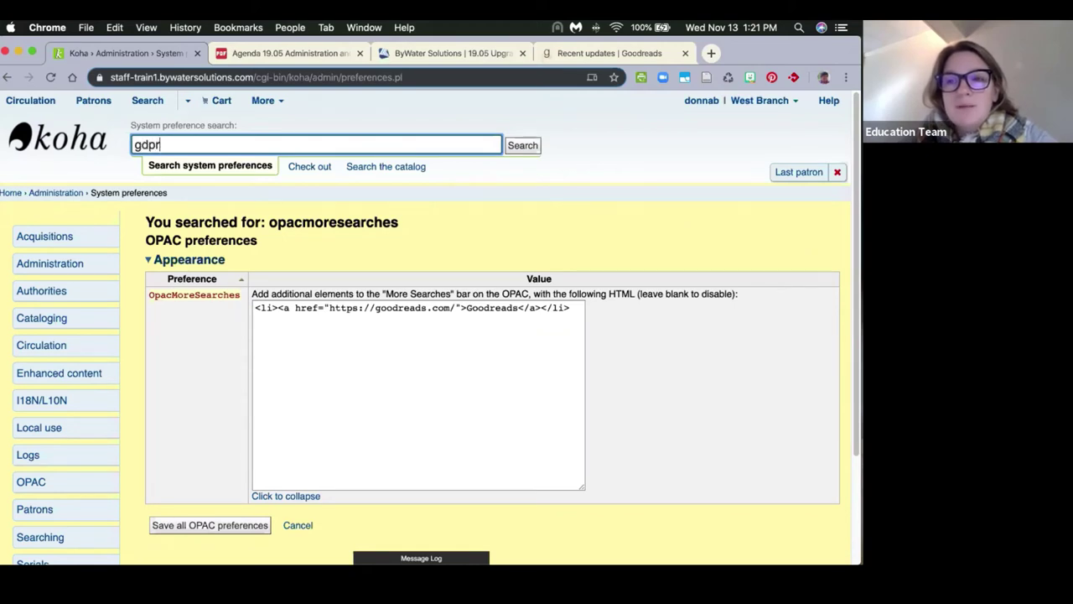
key(Return)
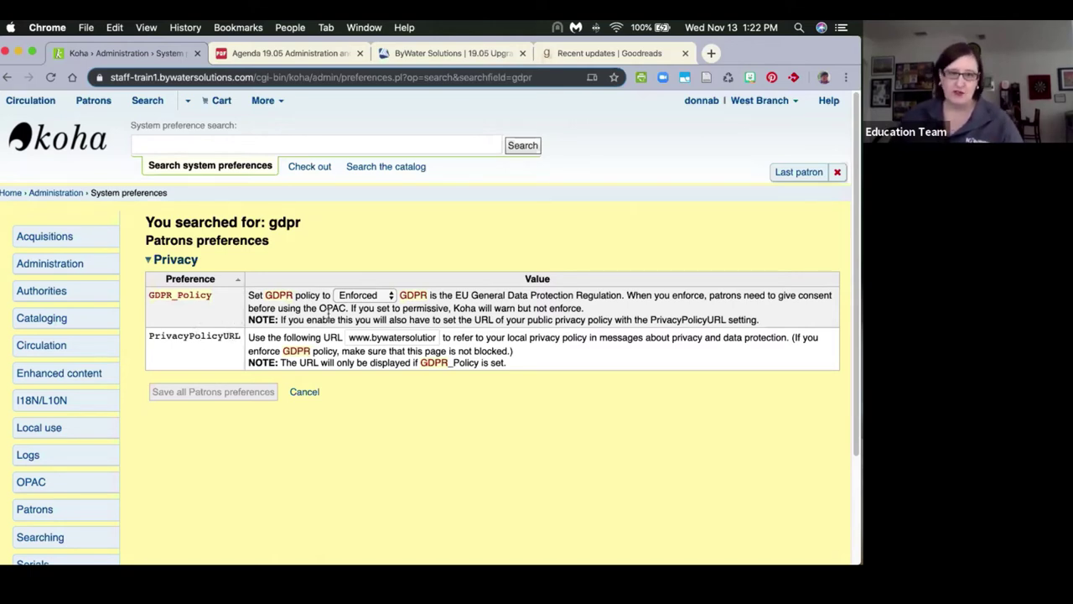
click(370, 298)
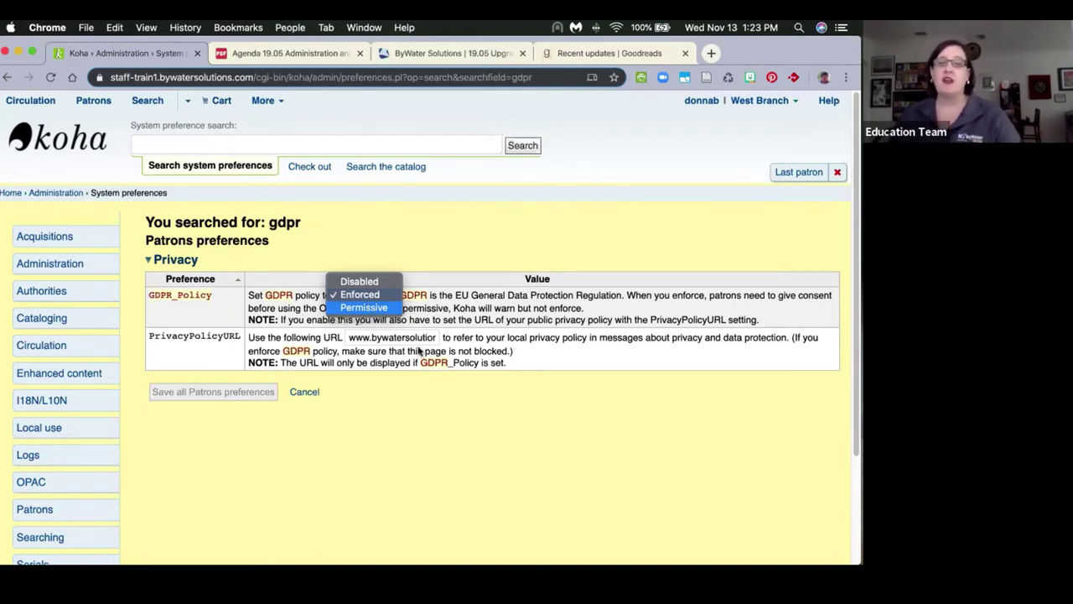
click(520, 353)
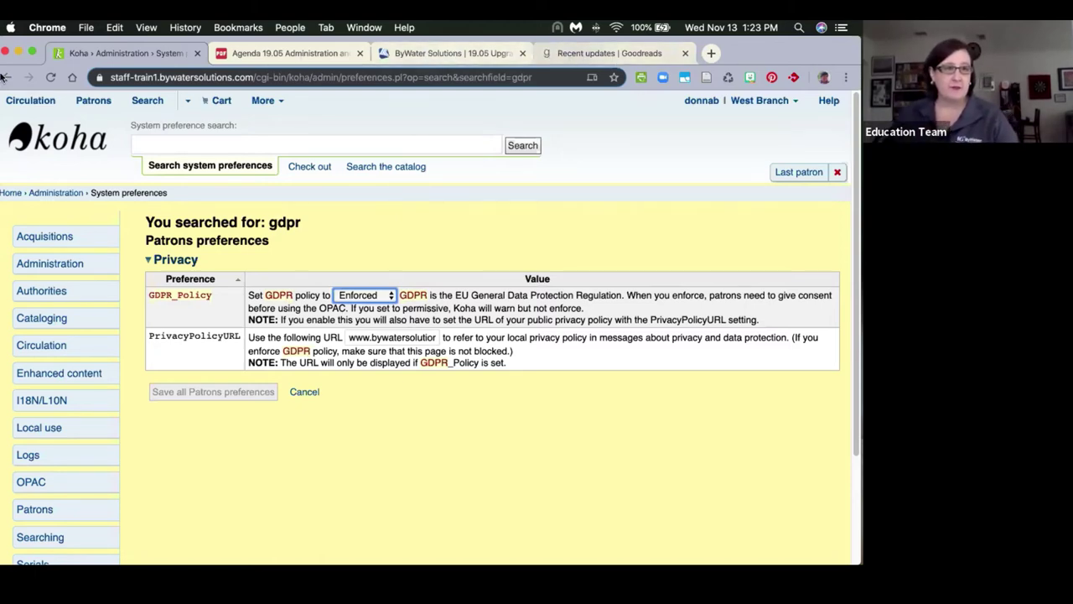
Step: Go to the patron's consents page in the OPAC, agree to the GDPR privacy policy, and save the consent
click(4, 77)
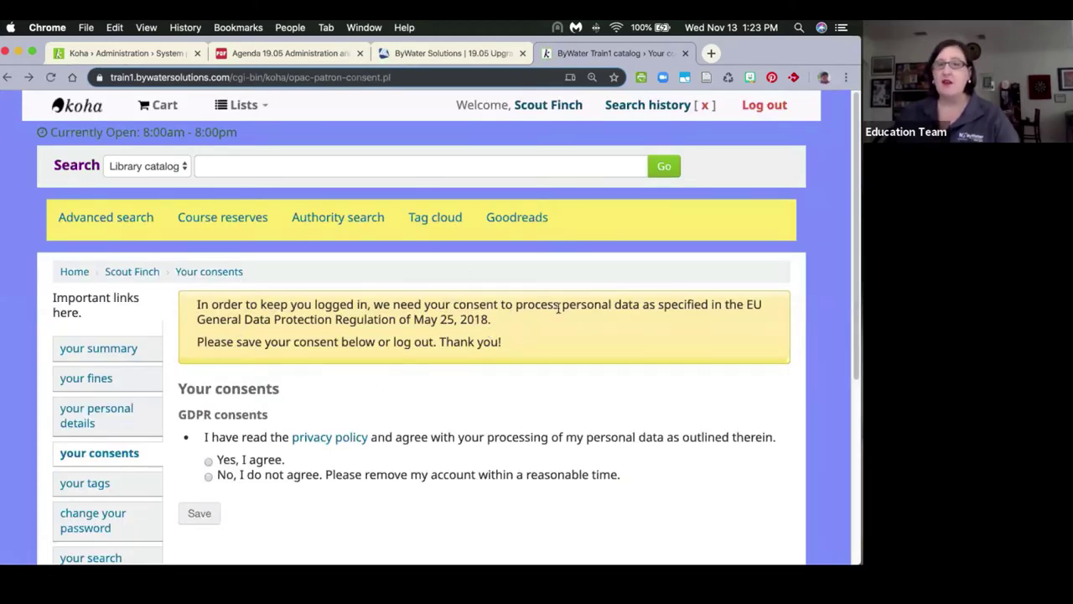
scroll(525, 336, down, 1)
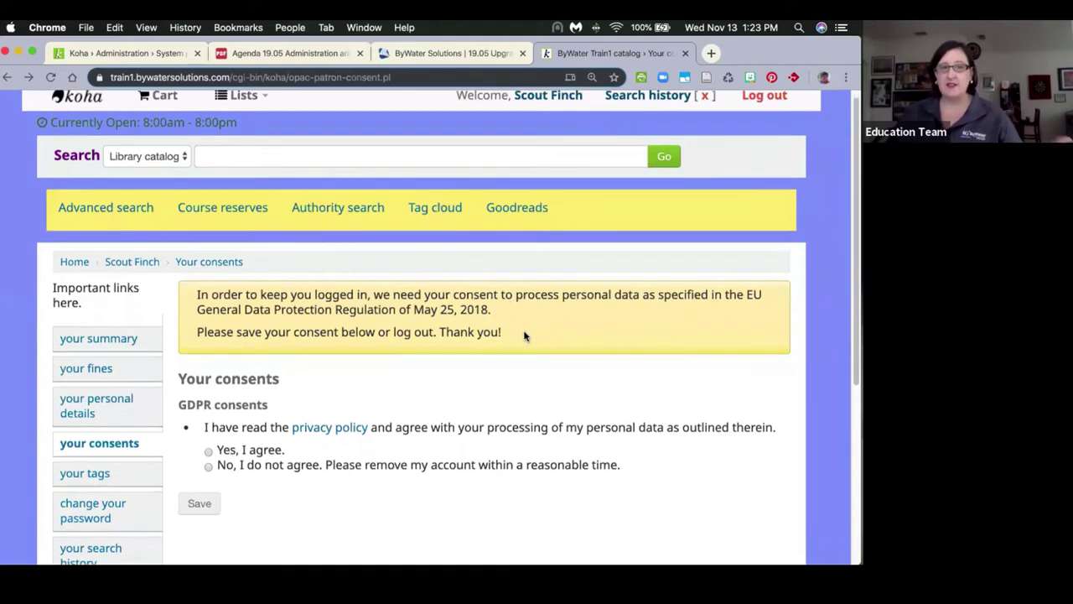
scroll(529, 335, down, 1)
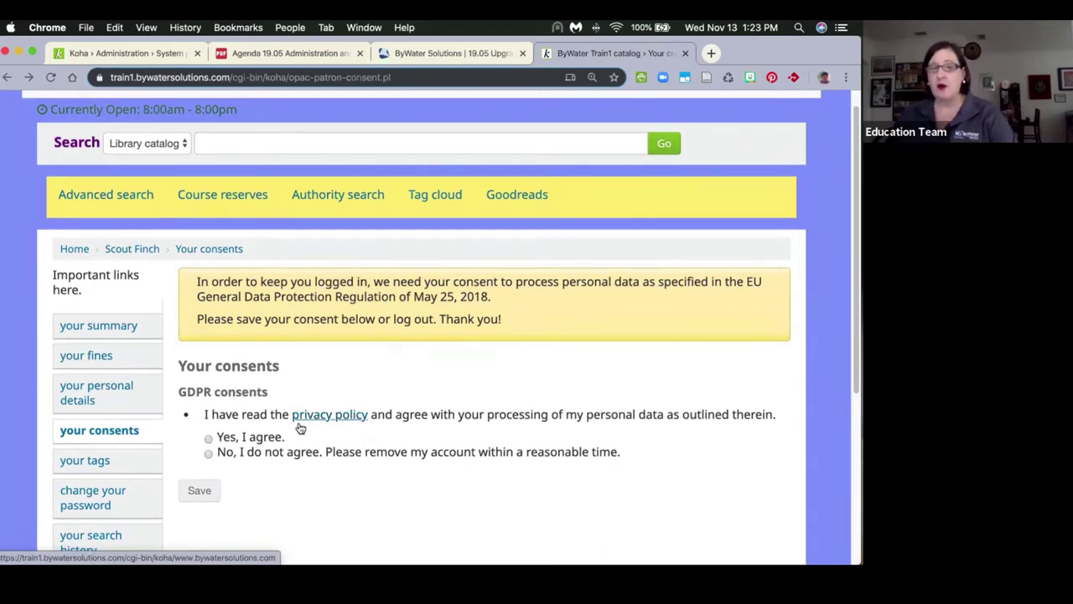
click(209, 439)
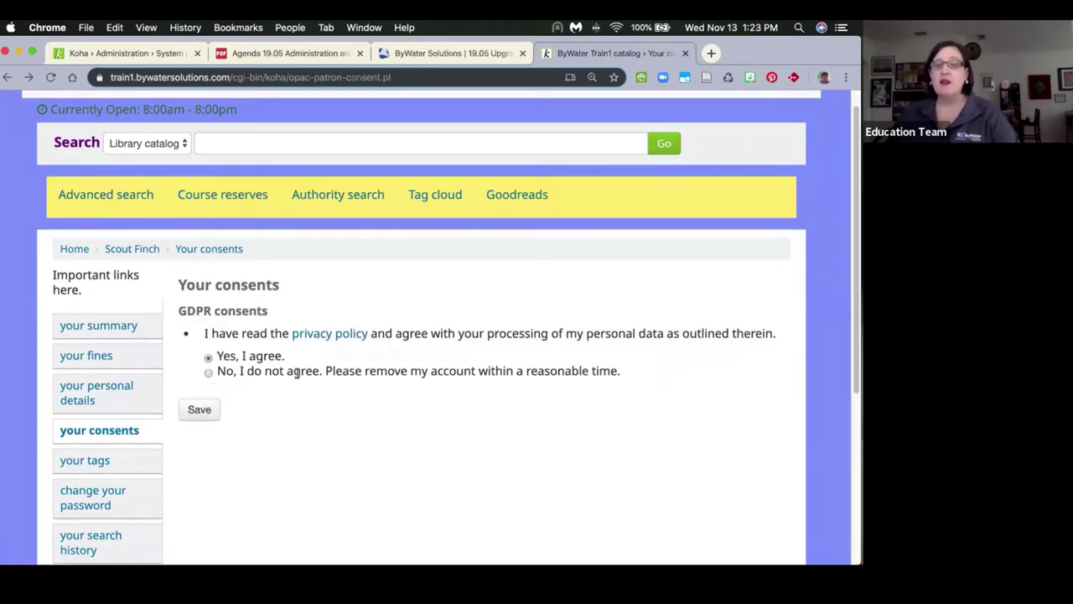
click(192, 412)
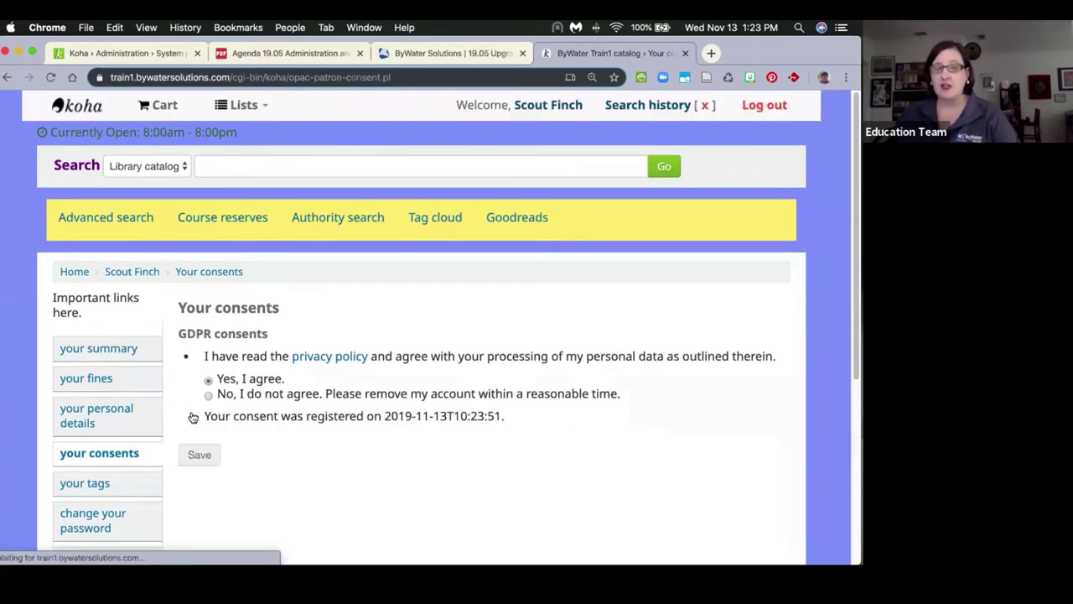
Step: Return to the staff system preferences and search them for unsubscribe
click(80, 52)
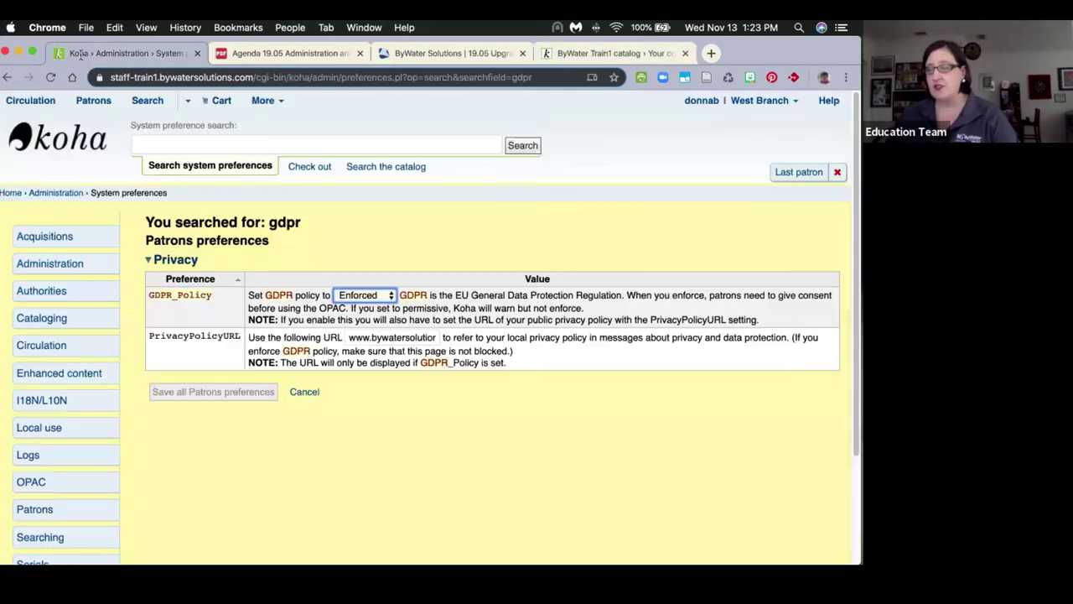
click(228, 140)
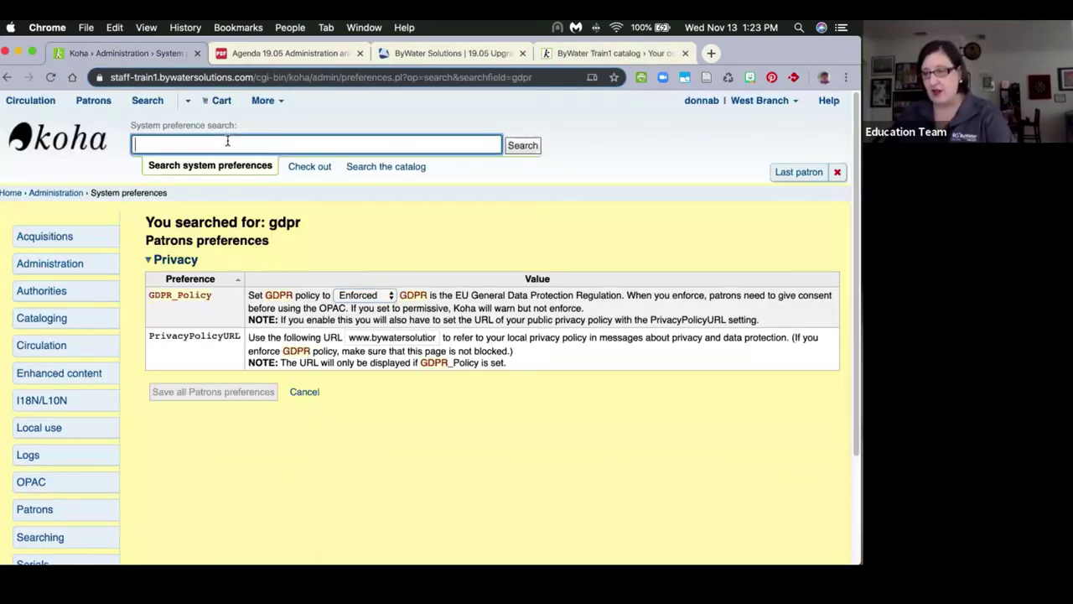
text(unsu)
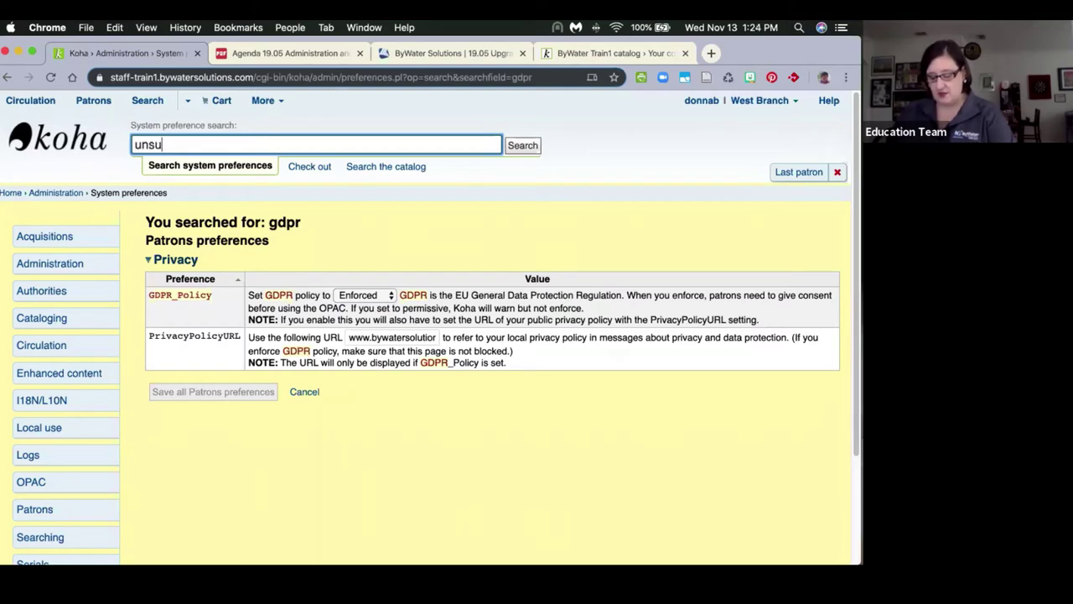
text(bscribe)
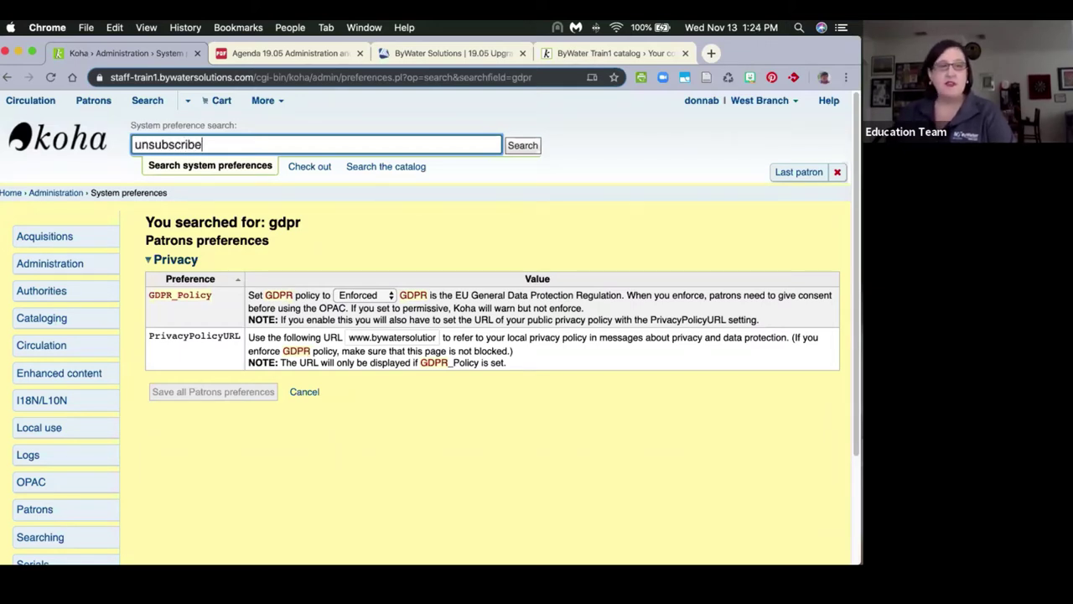
key(Return)
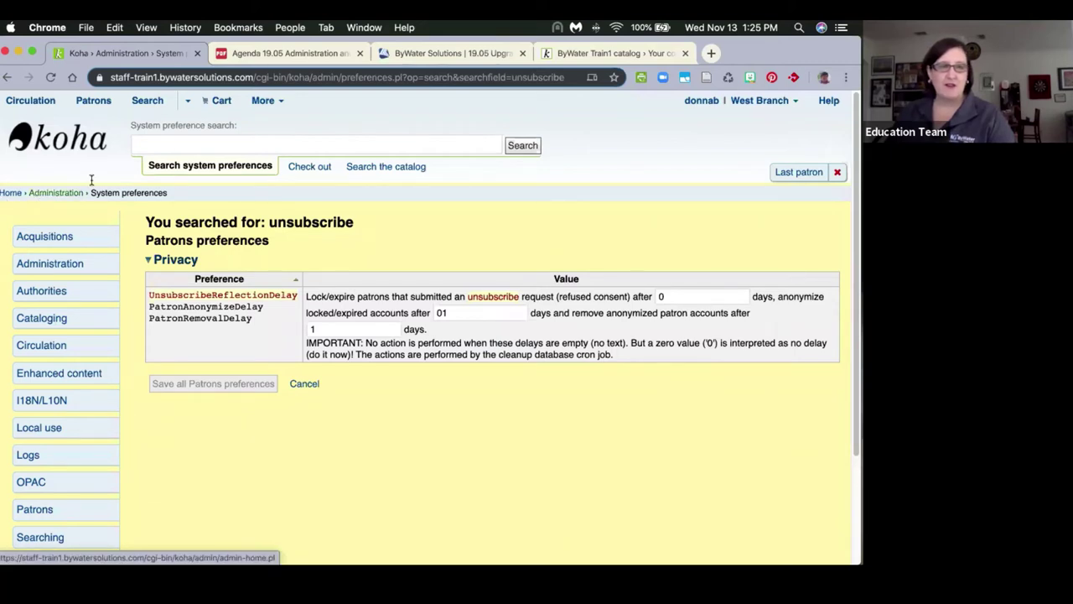
Step: Search the system preferences for opachidden
click(174, 151)
text(opachidden)
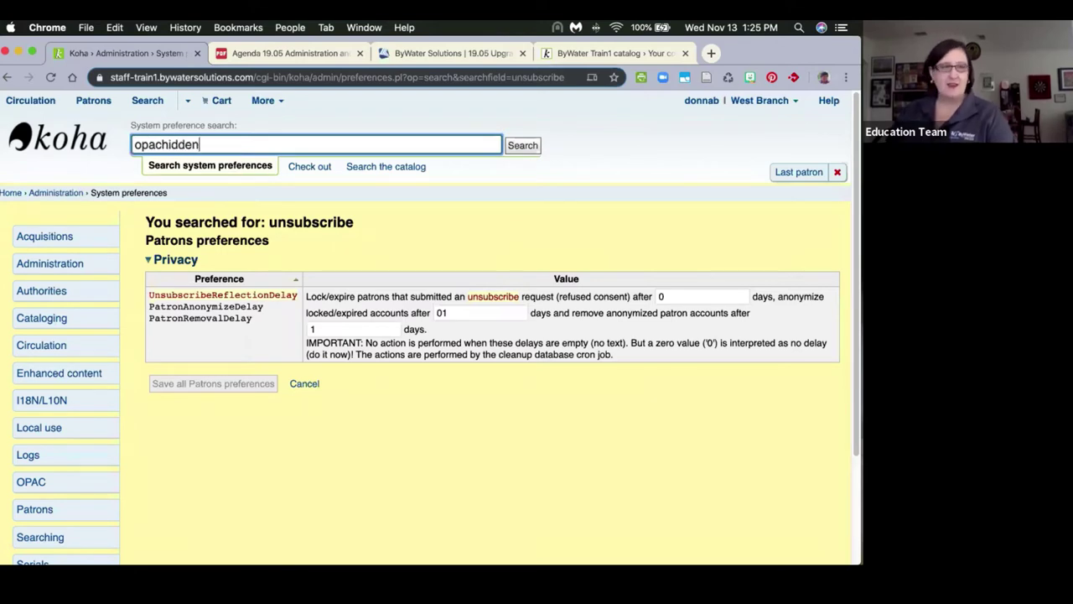
key(Return)
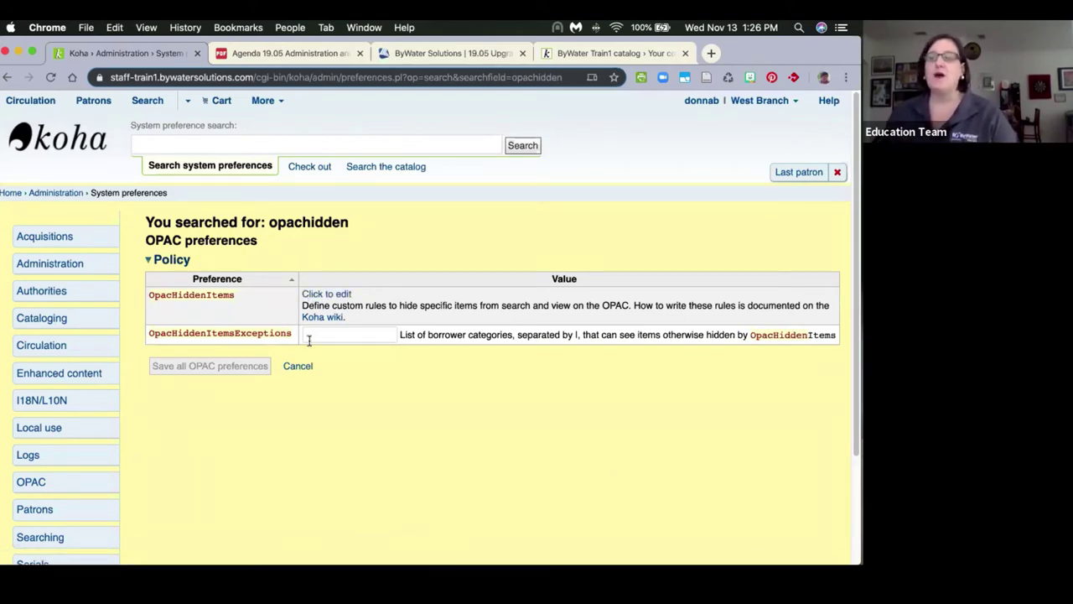
Step: Open the OpacHiddenItems preference for editing and begin its rule with "location: ["
click(332, 295)
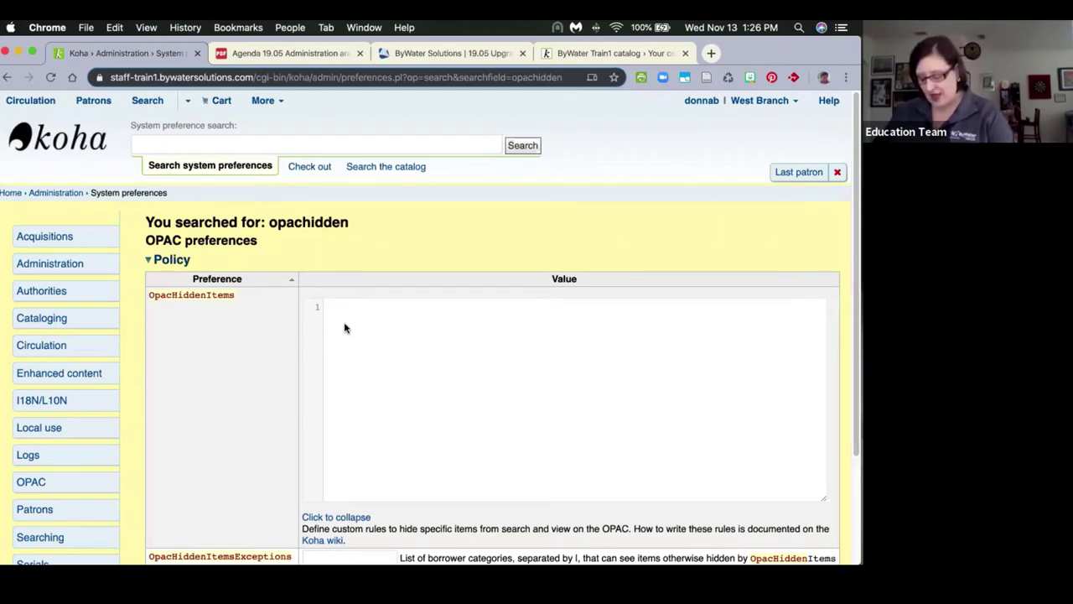
text(loca)
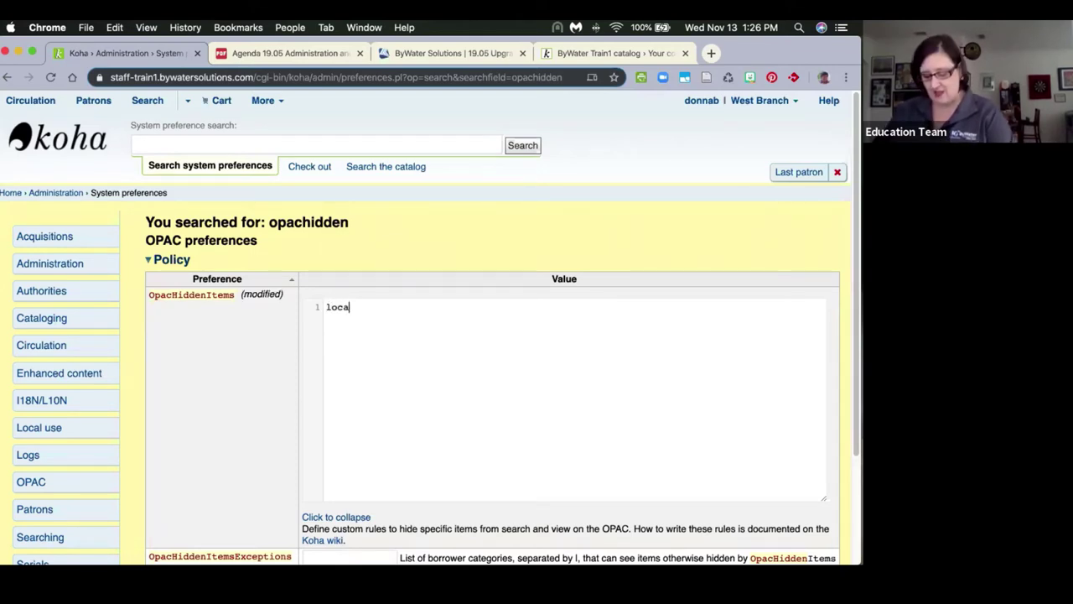
text(tion: )
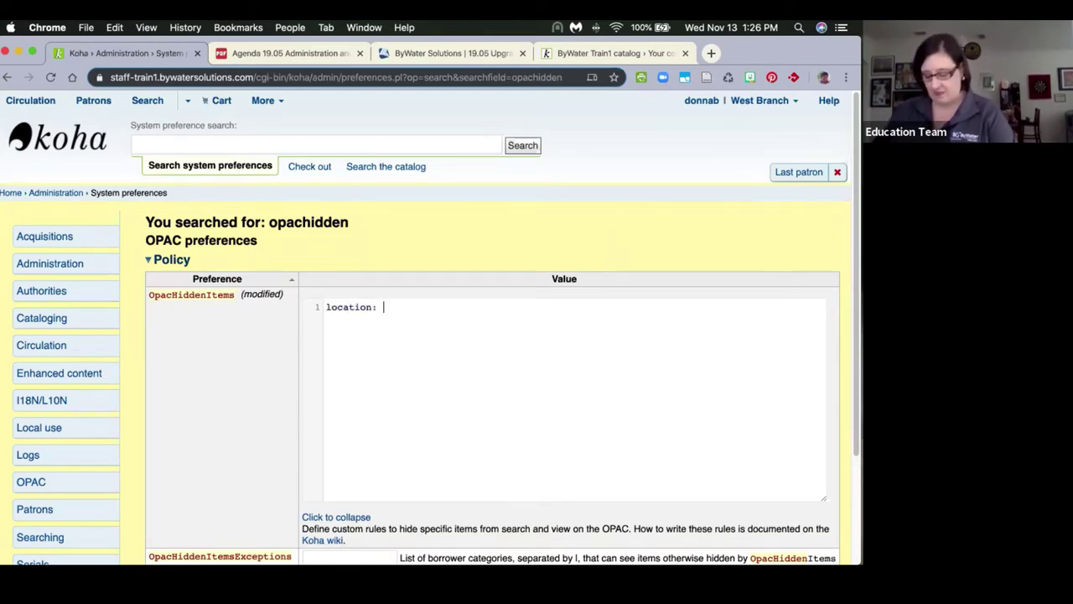
text([1)
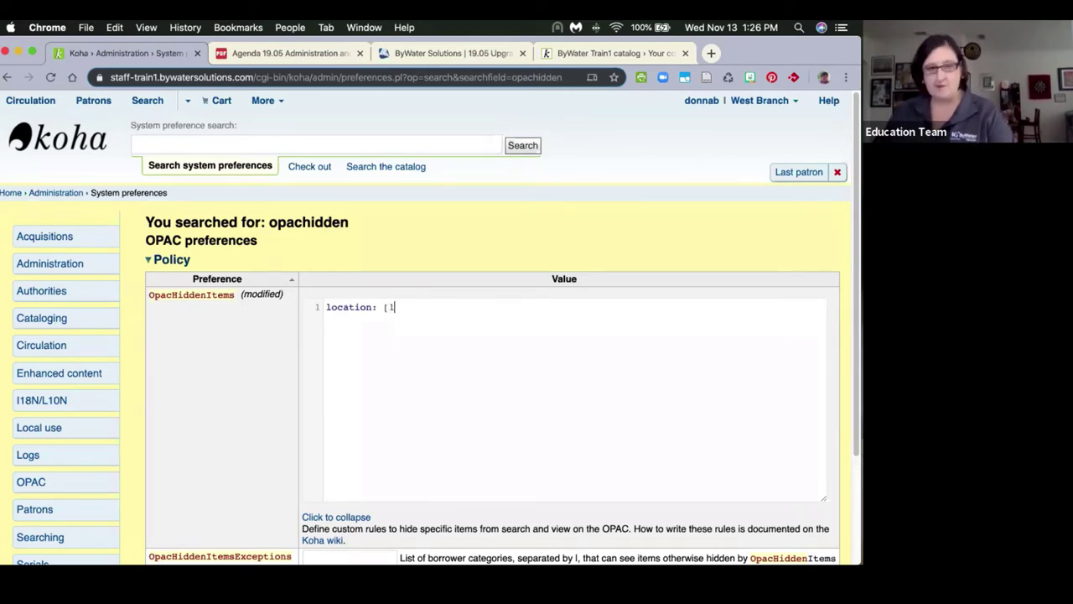
key(BackSpace)
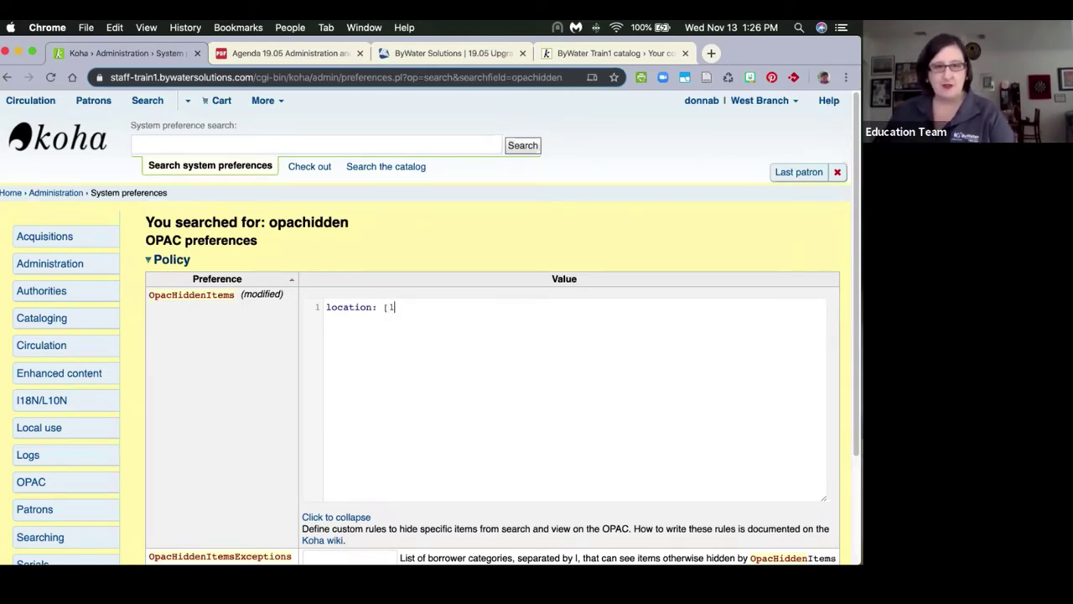
text(dsknfgdjkogh)
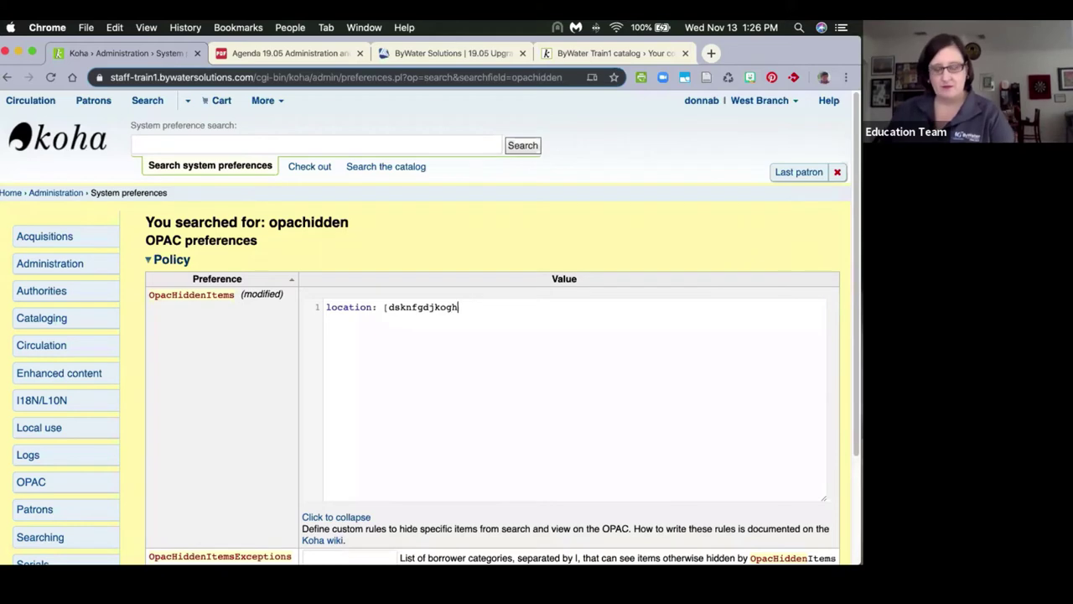
key(BackSpace)
key(BackSpace)
key(BackSpace)
key(BackSpace)
key(BackSpace)
key(BackSpace)
key(BackSpace)
key(BackSpace)
key(BackSpace)
key(BackSpace)
key(BackSpace)
key(BackSpace)
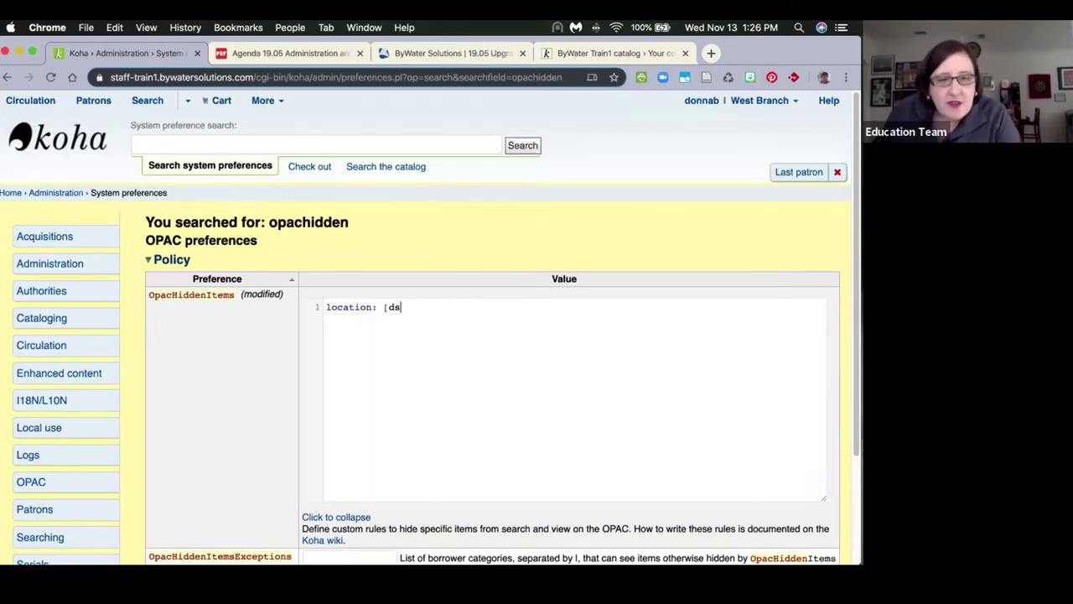
Step: Complete the OpacHiddenItems rule as location: ['fjkfkjfgjkf] with its closing quote missing, and save the OPAC preferences
text('fjkfkjfgjkf)
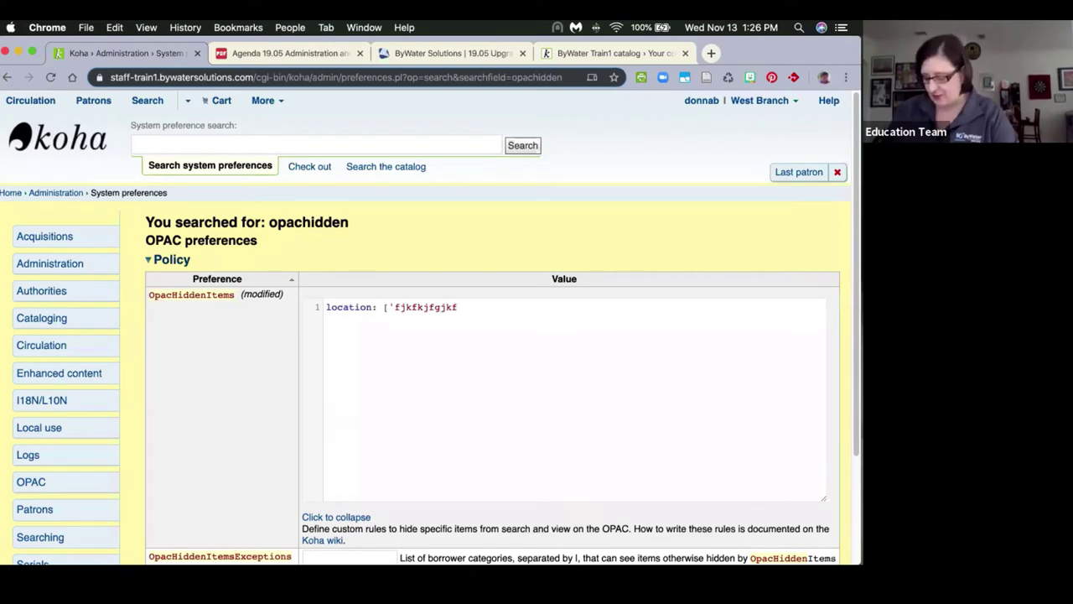
text(])
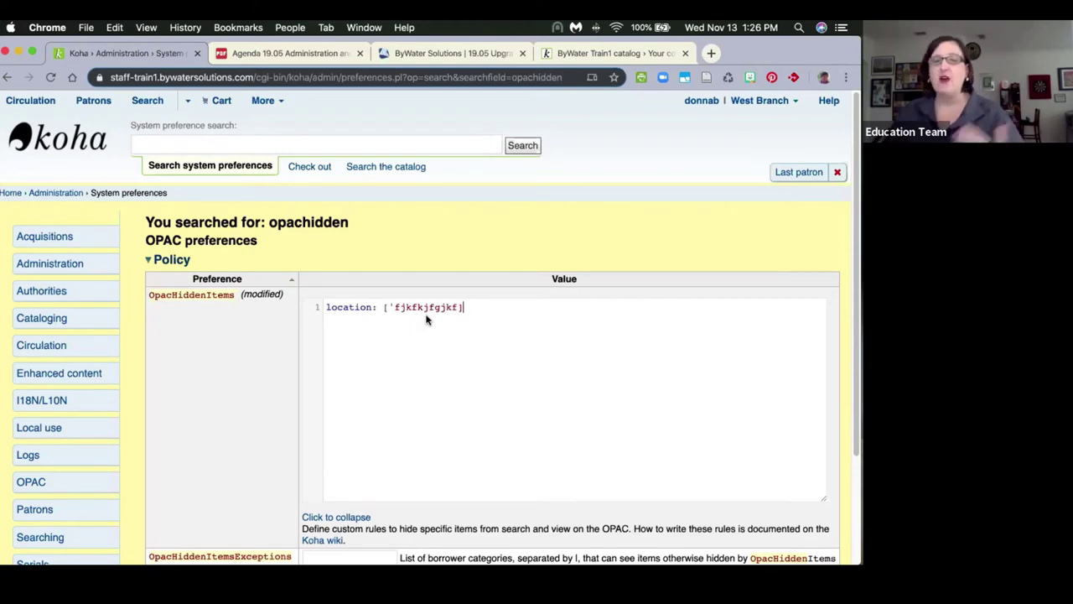
scroll(428, 318, down, 1)
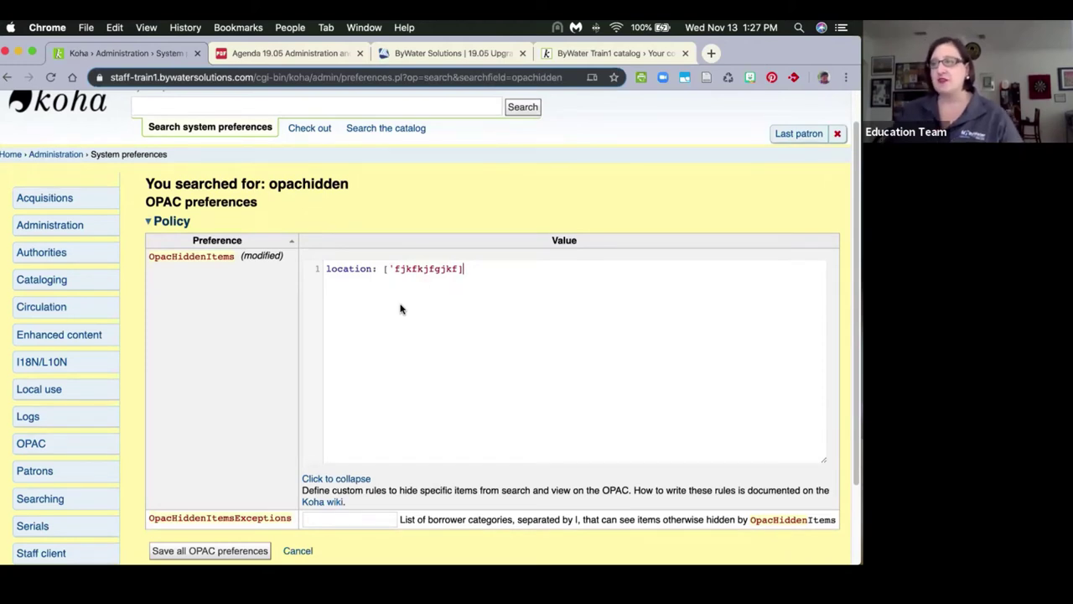
scroll(400, 309, down, 2)
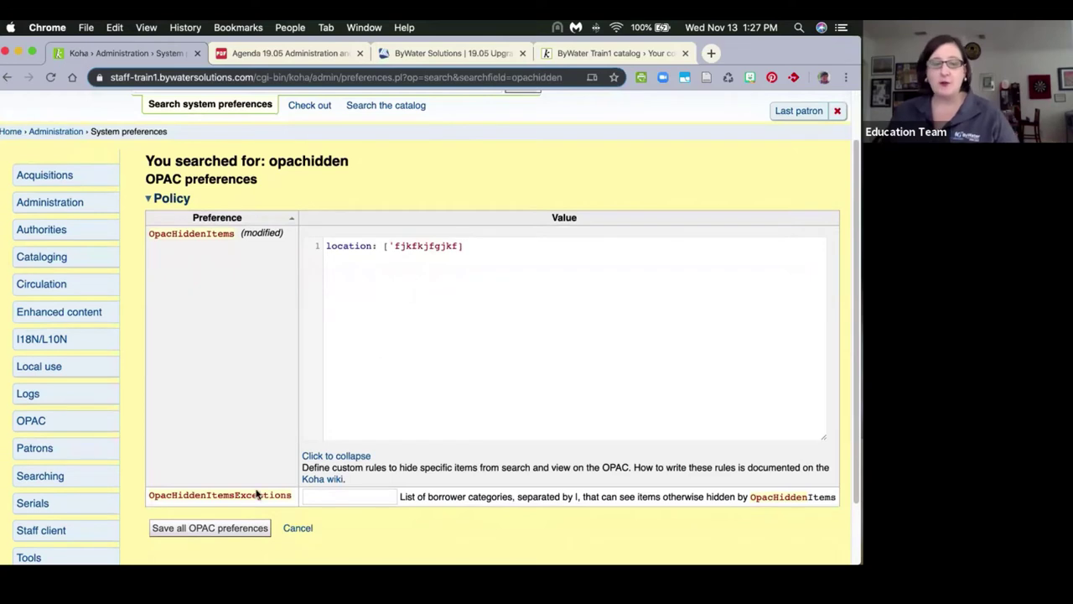
click(235, 534)
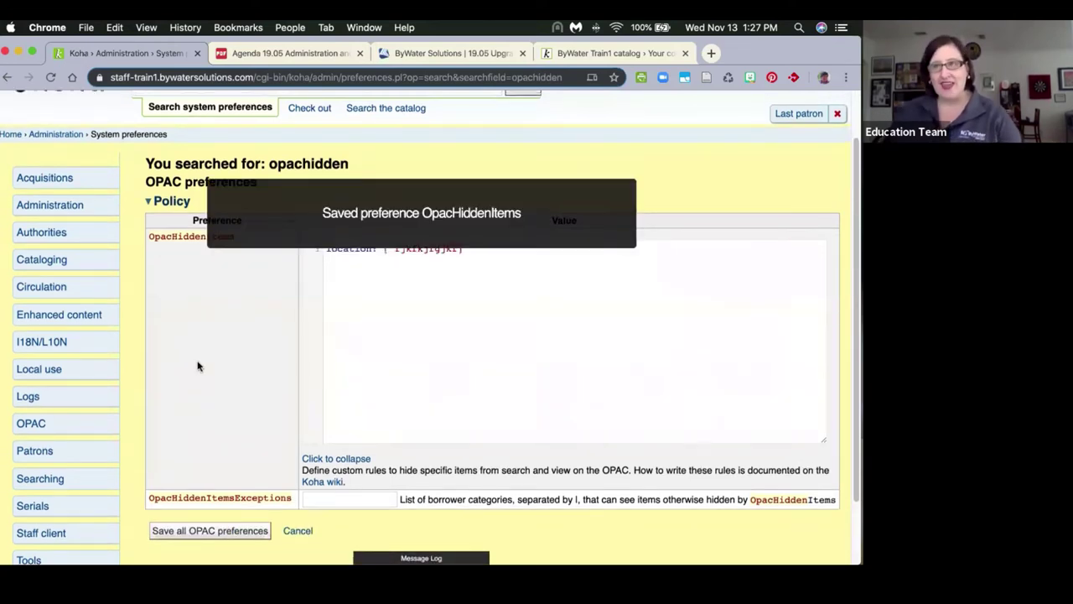
Step: Open the About Koha page in a new browser tab
scroll(192, 361, up, 3)
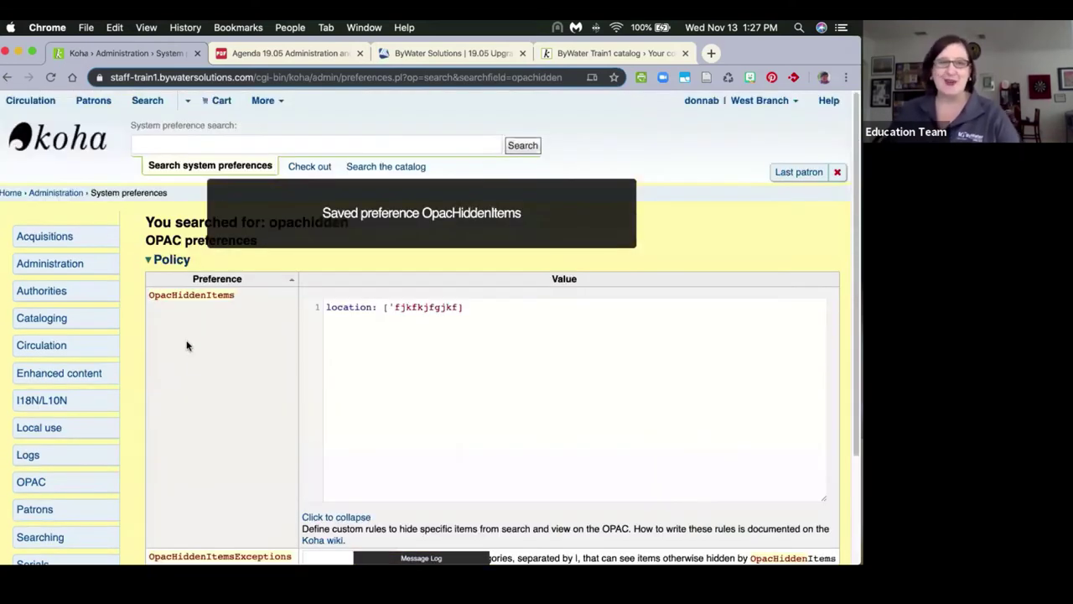
right_click(262, 101)
click(256, 102)
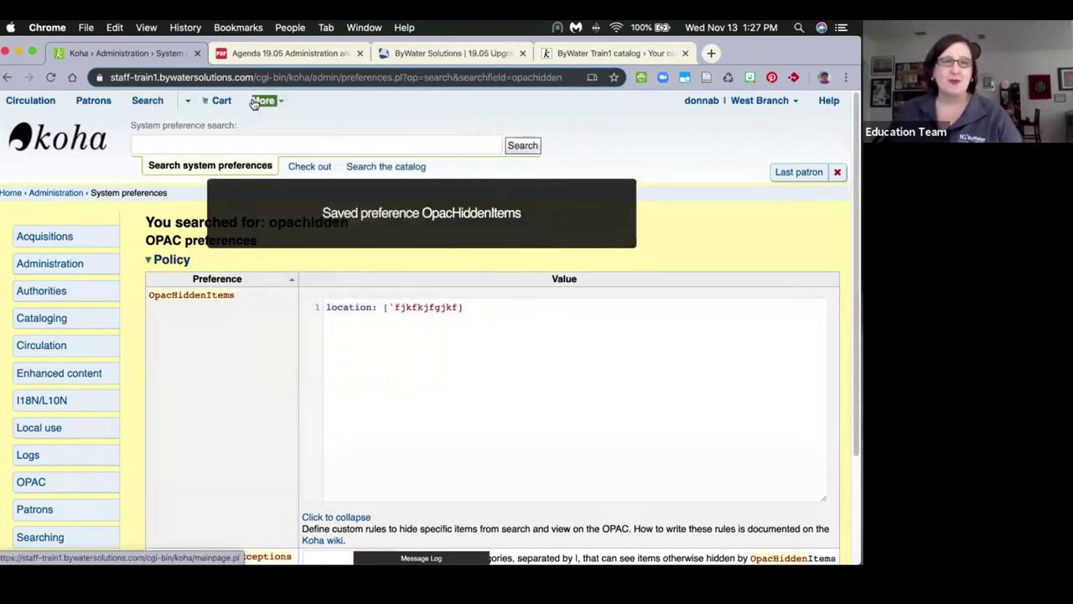
click(260, 101)
right_click(246, 285)
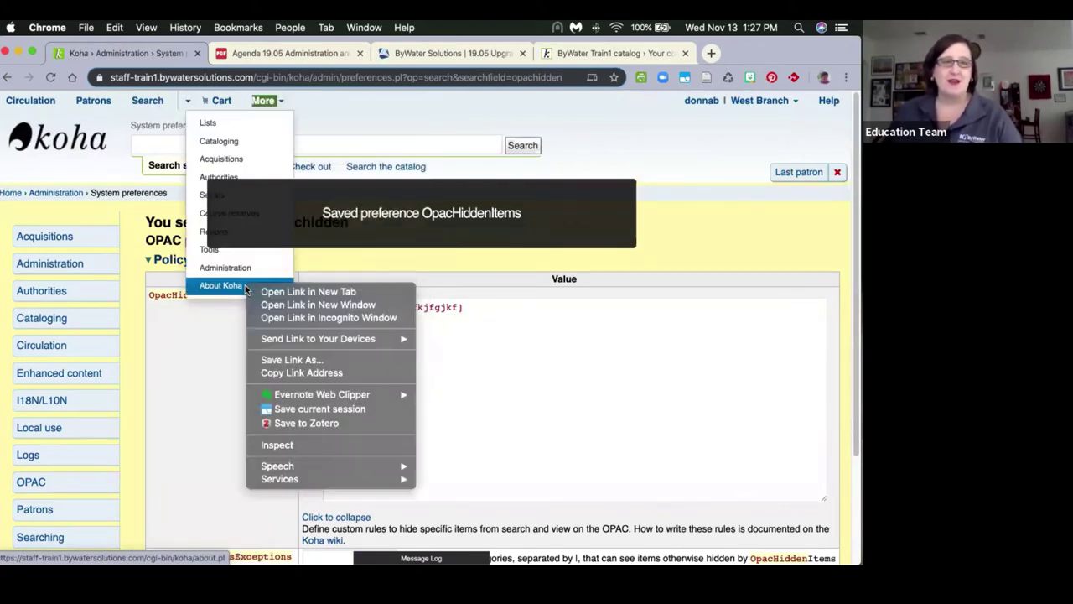
click(308, 292)
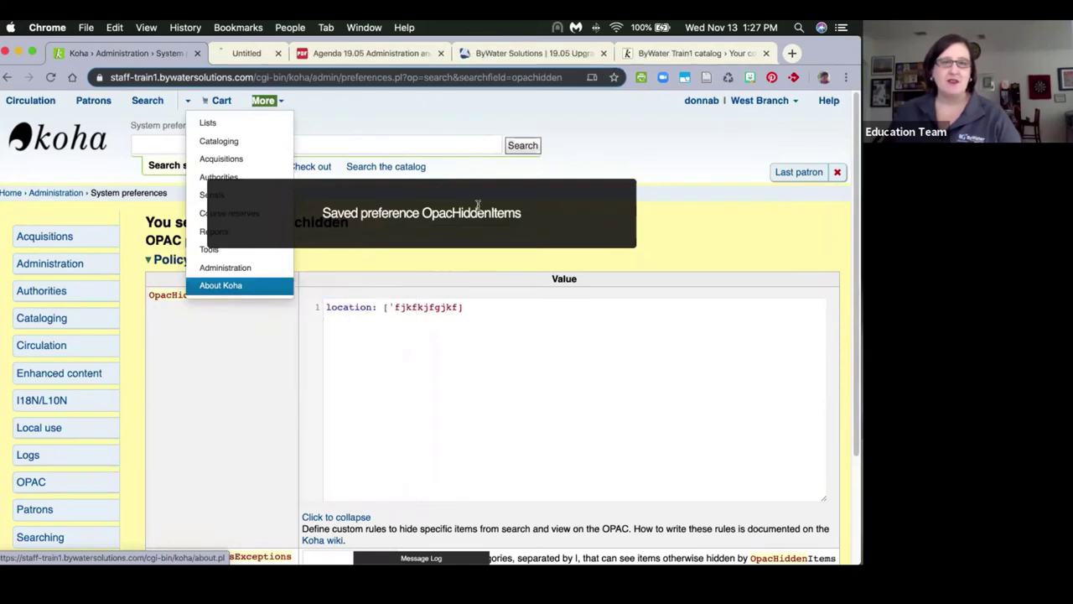
Step: Switch to the About Koha page and view its system information for configuration warnings
click(277, 54)
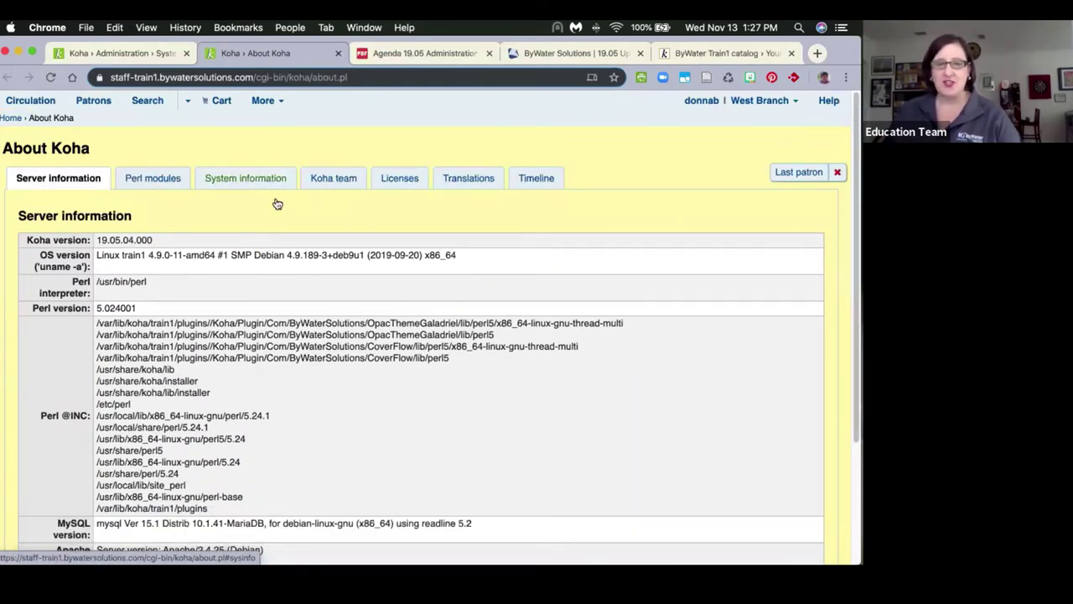
click(251, 180)
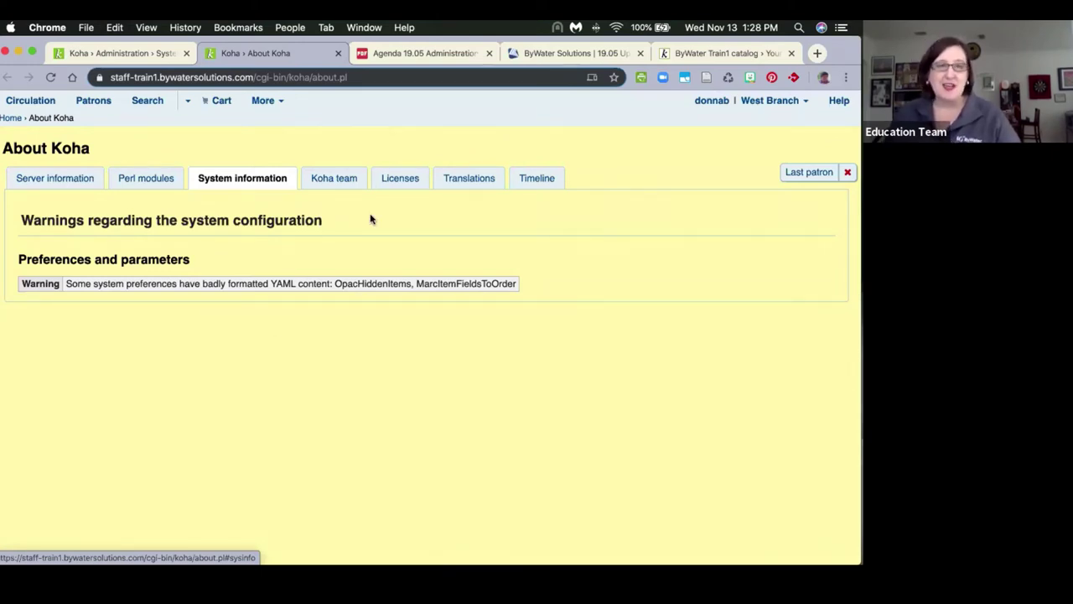
Step: Return to the system preferences page and search the preferences for userjs
click(145, 55)
click(179, 356)
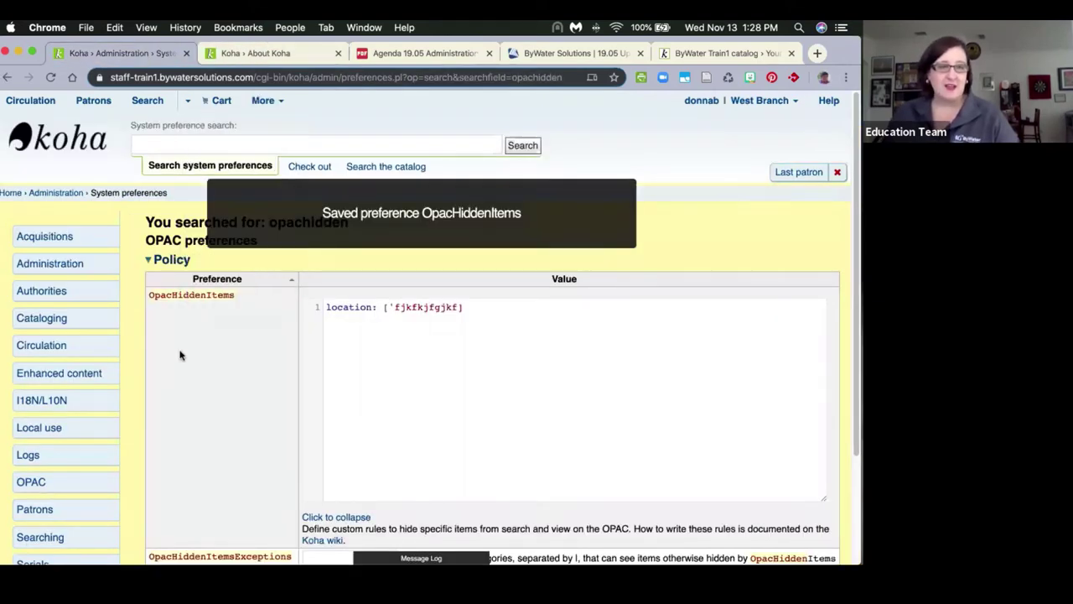
click(185, 141)
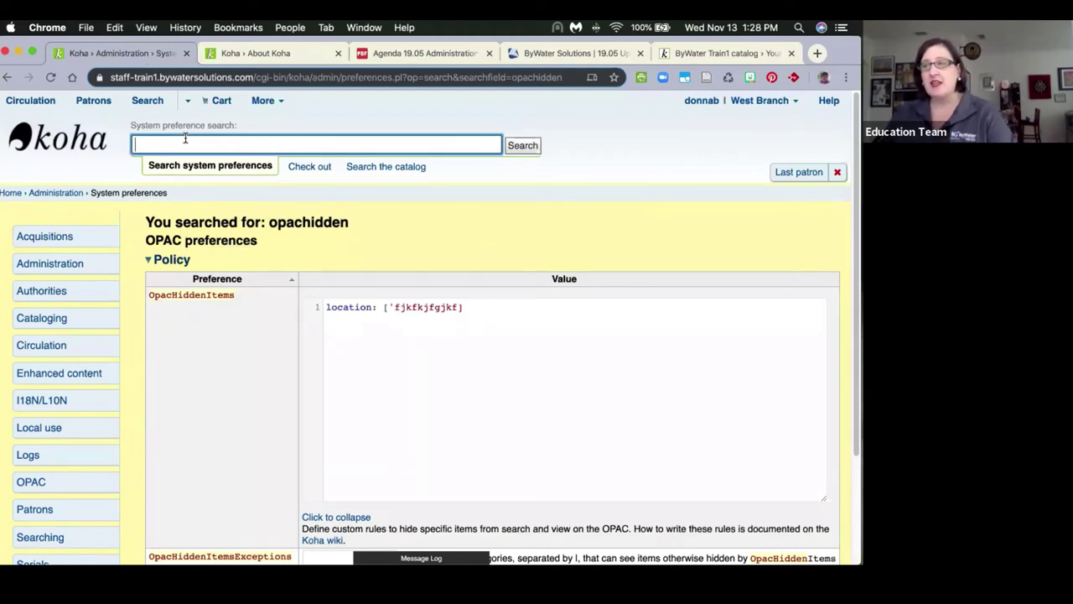
text(userjs)
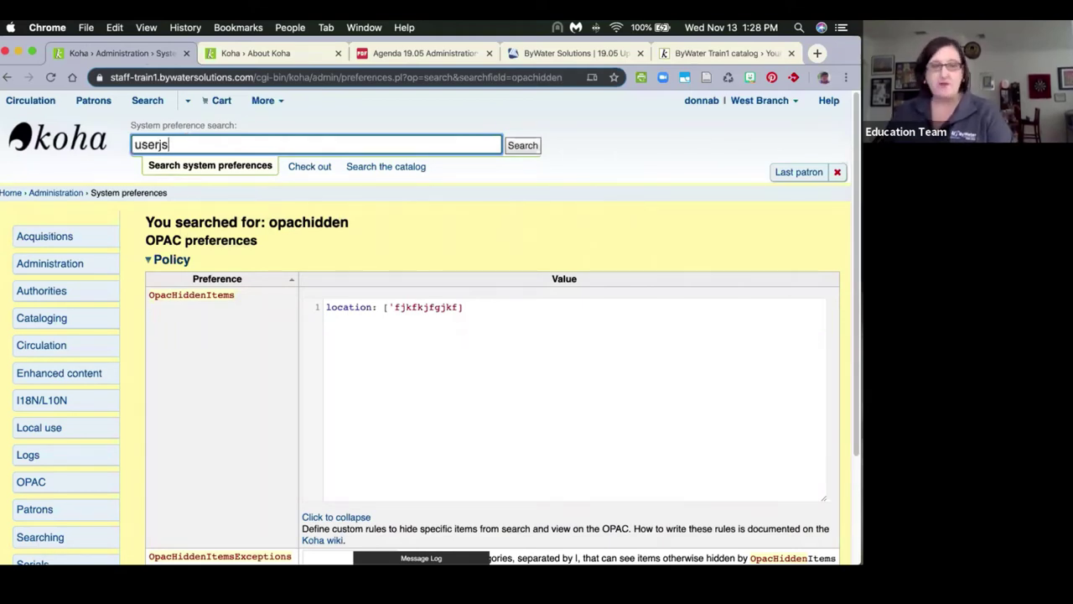
key(Return)
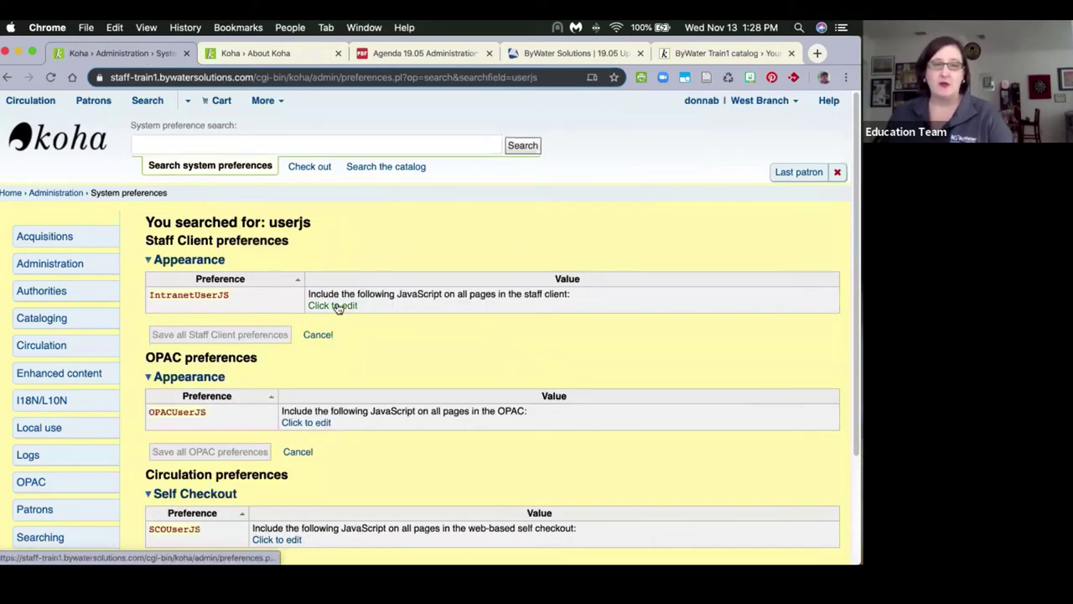
Step: Expand the IntranetUserJS preference and look through its JavaScript code
click(338, 306)
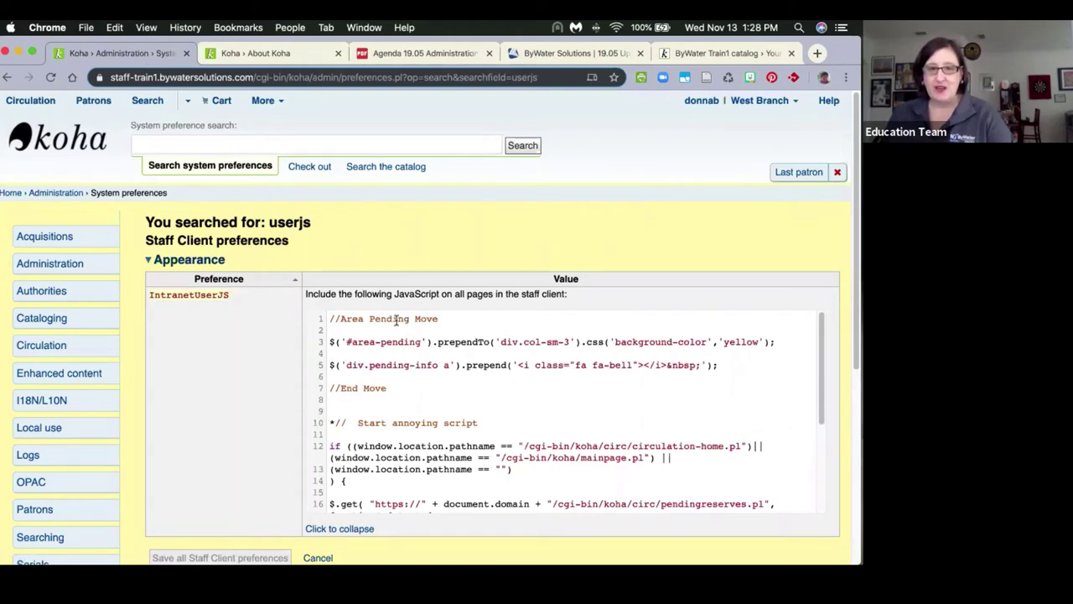
scroll(432, 391, down, 3)
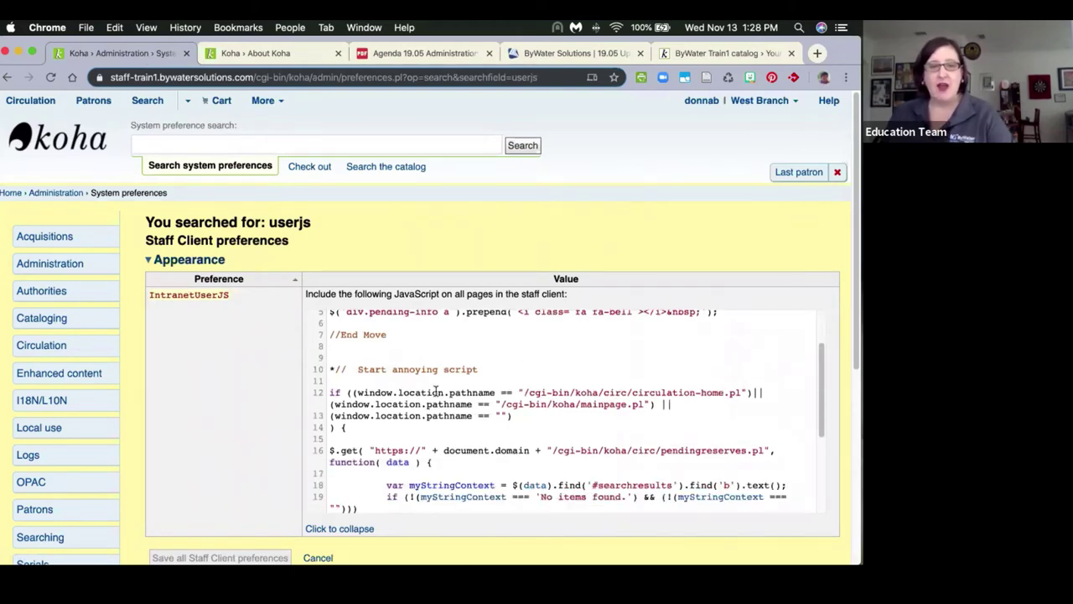
scroll(432, 392, down, 2)
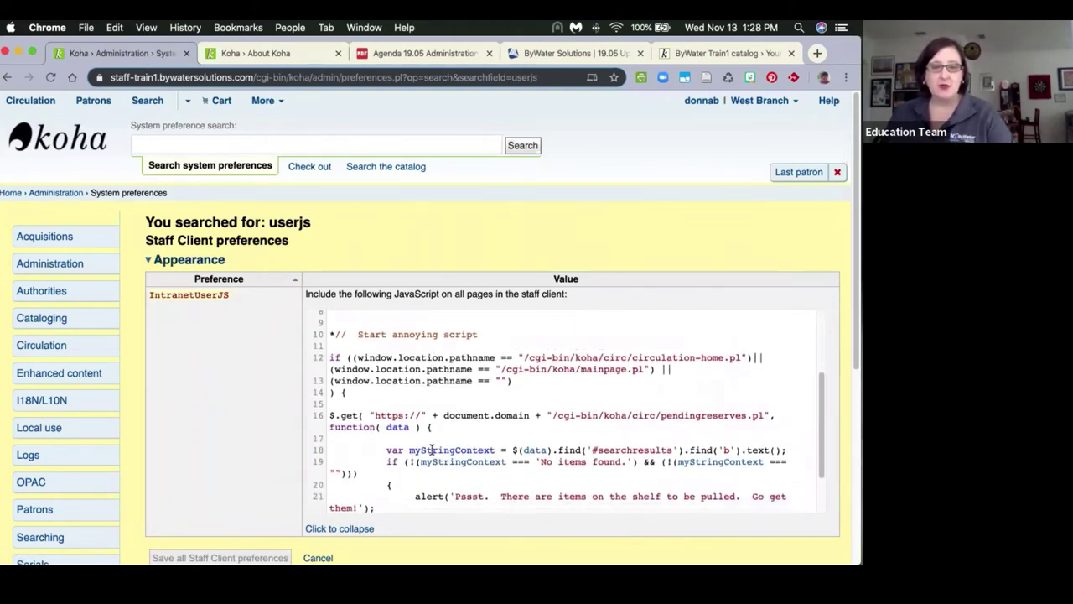
scroll(446, 472, up, 5)
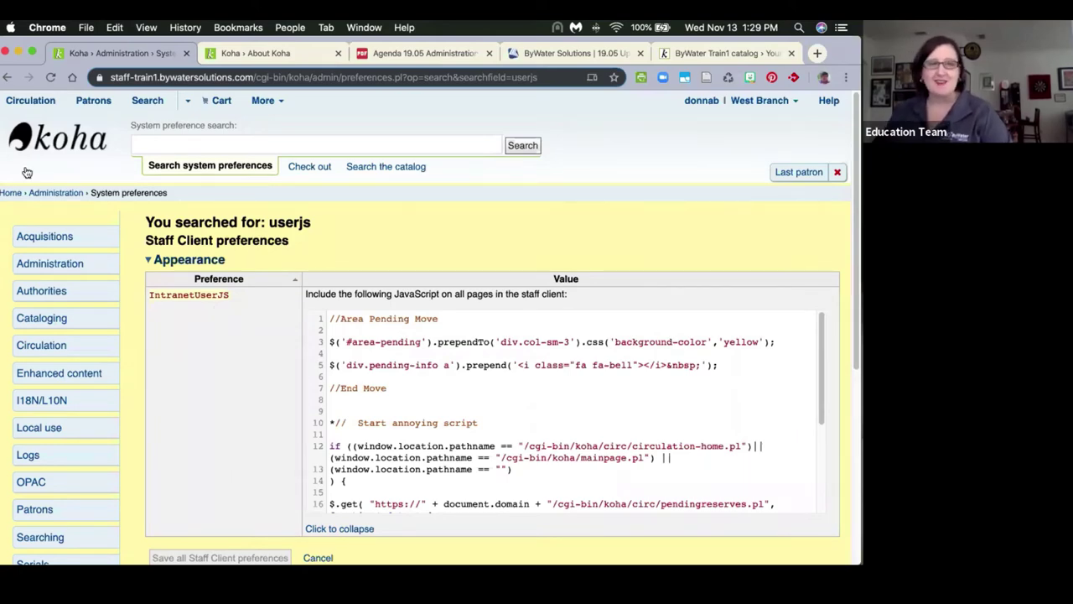
Step: Go to Koha administration from the home page and search the global system preferences for long overdue
click(48, 141)
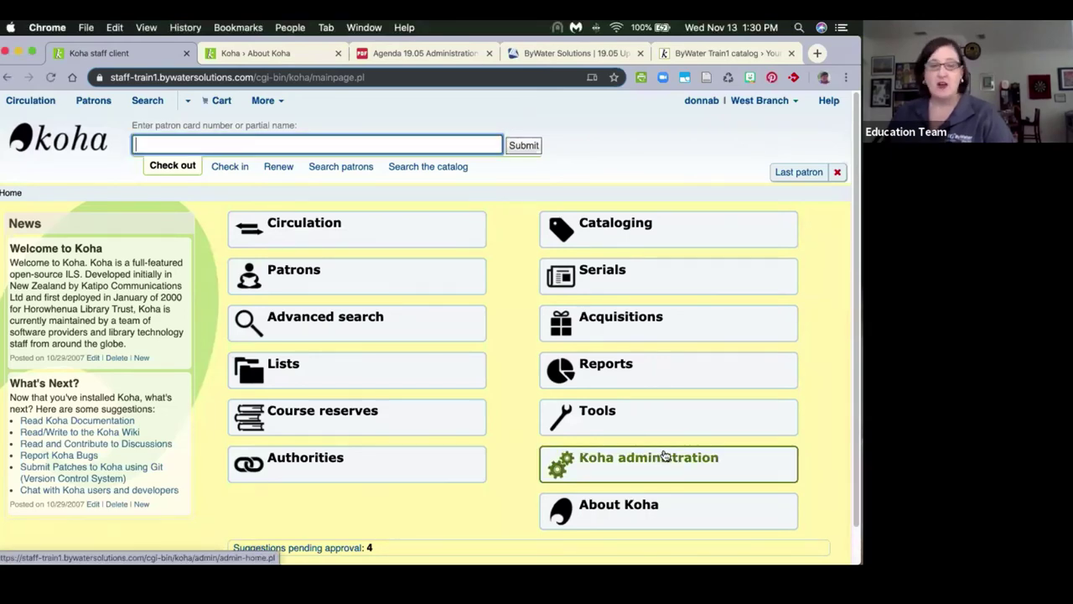
click(631, 461)
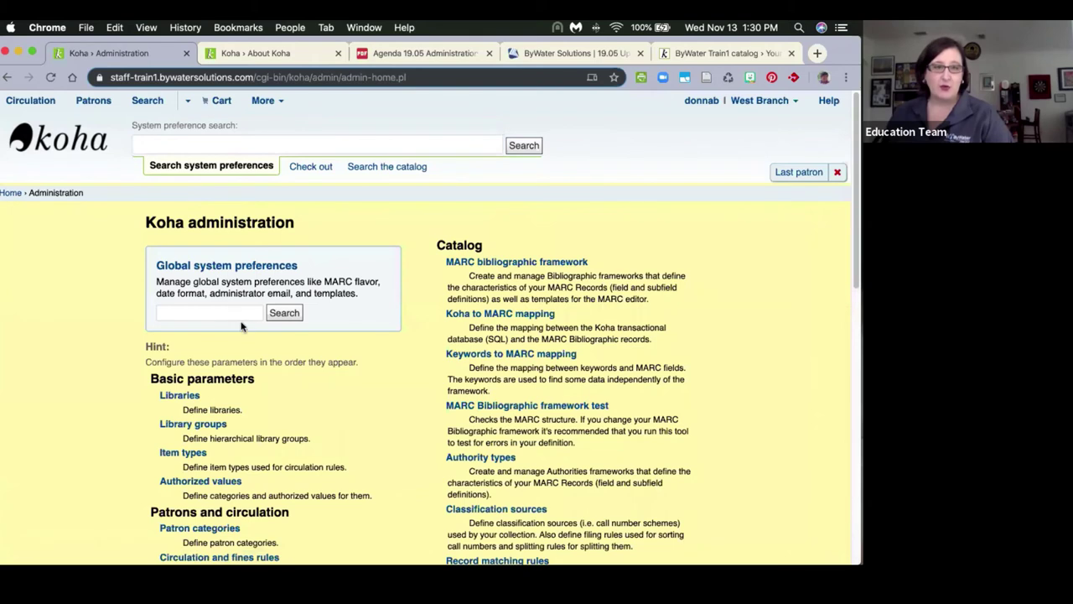
click(238, 310)
text(long)
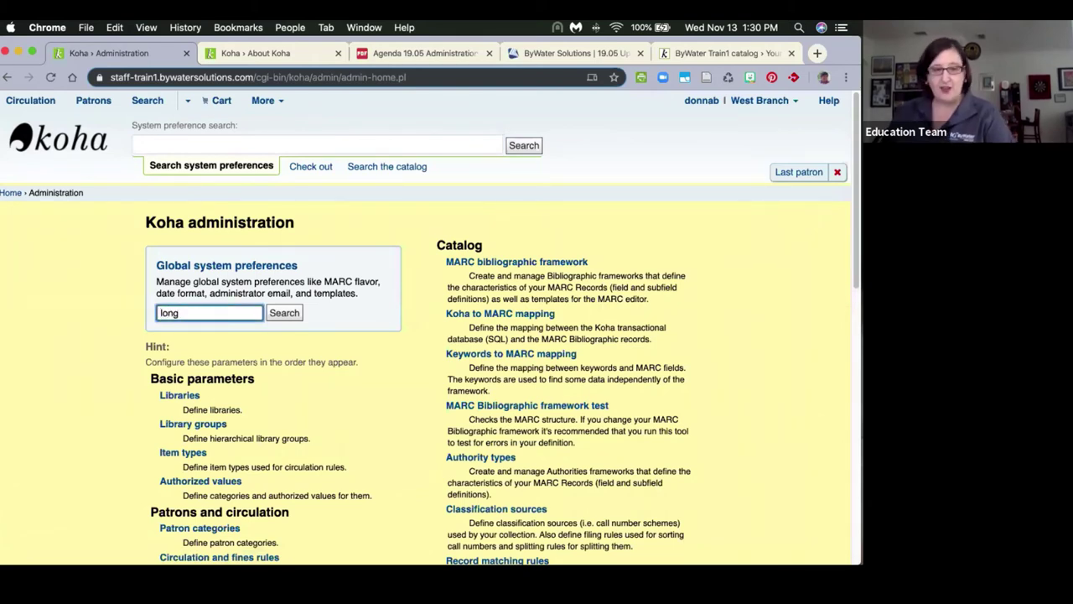
text( overdu)
key(BackSpace)
key(BackSpace)
text(due)
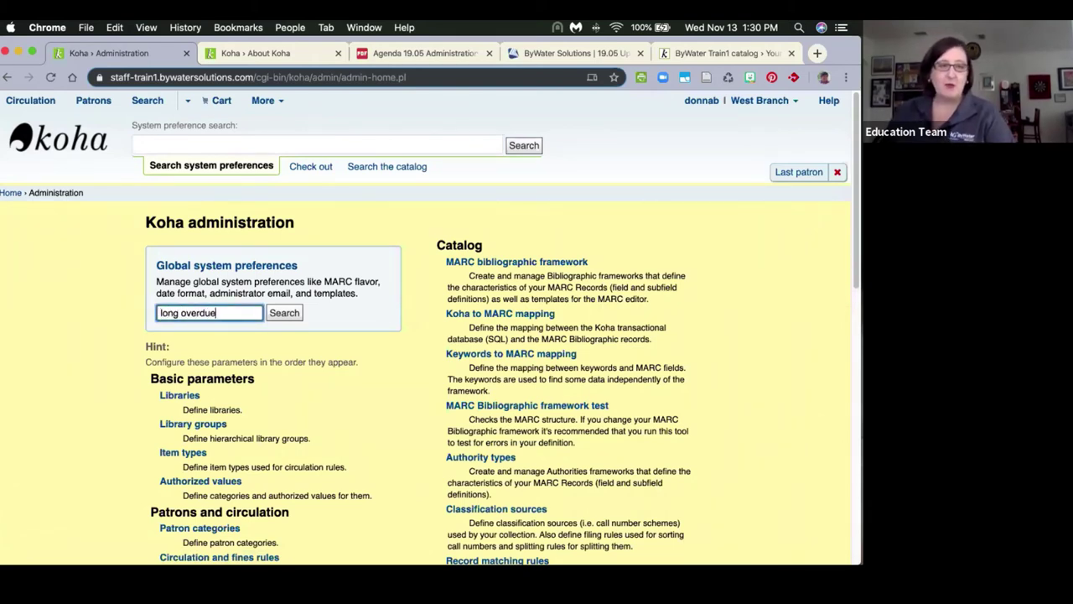
key(Return)
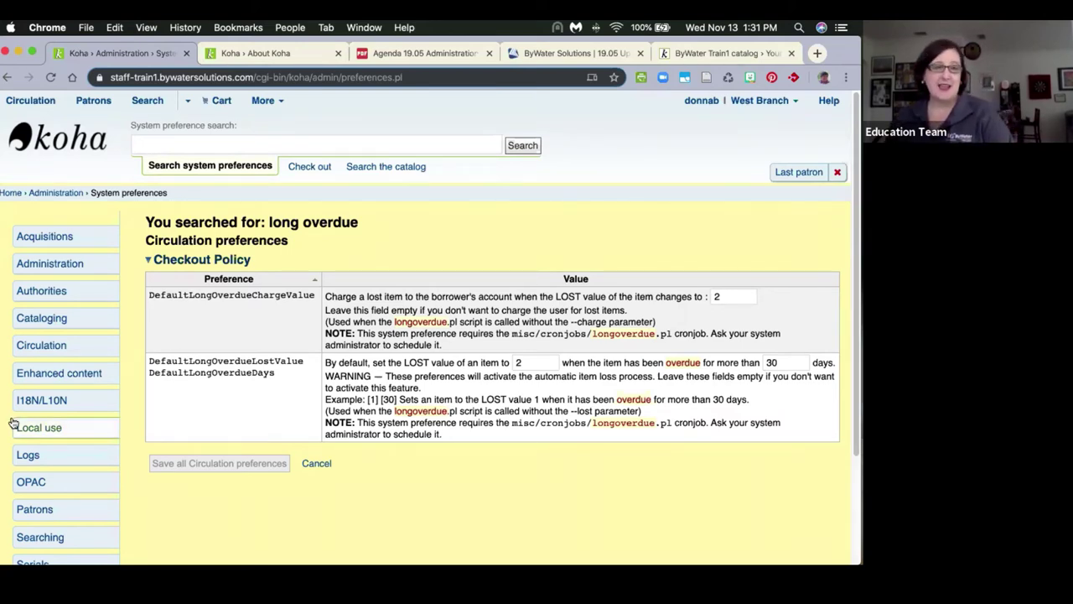
Step: Search the system preferences for sendall
click(181, 146)
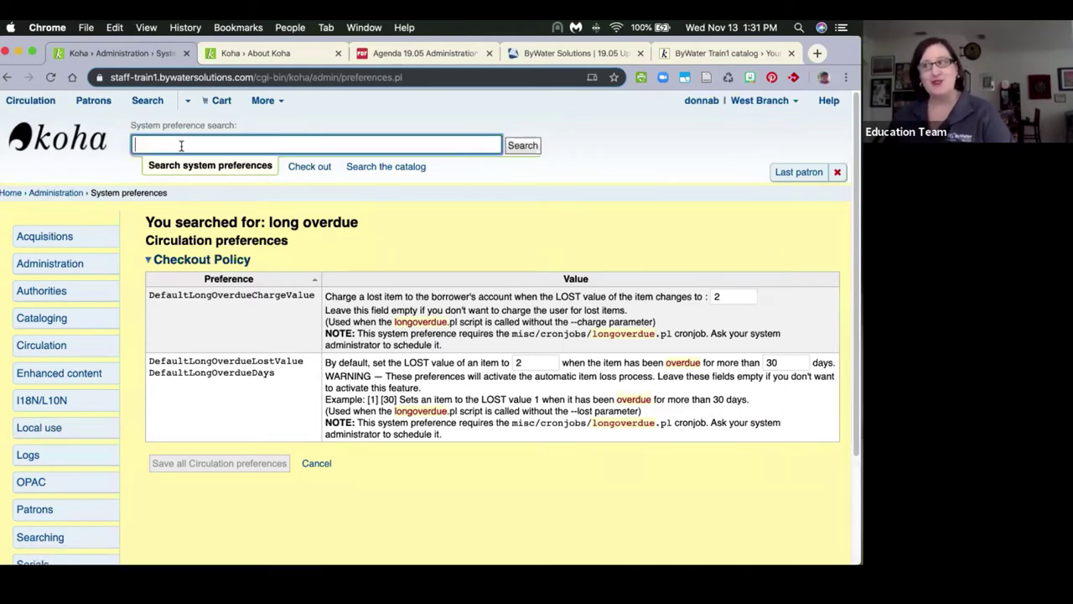
text(send)
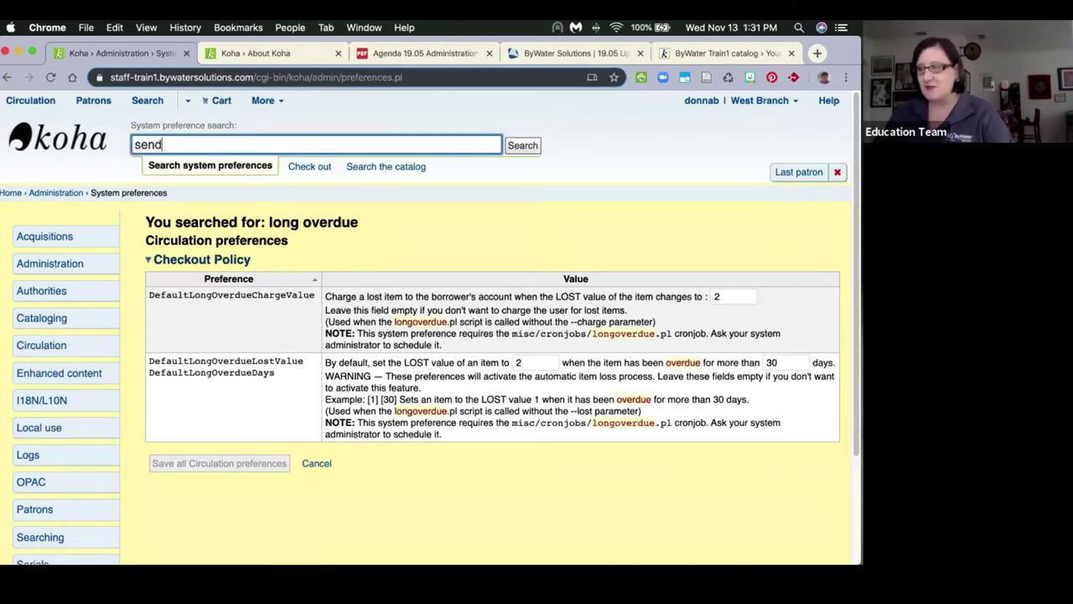
text(all)
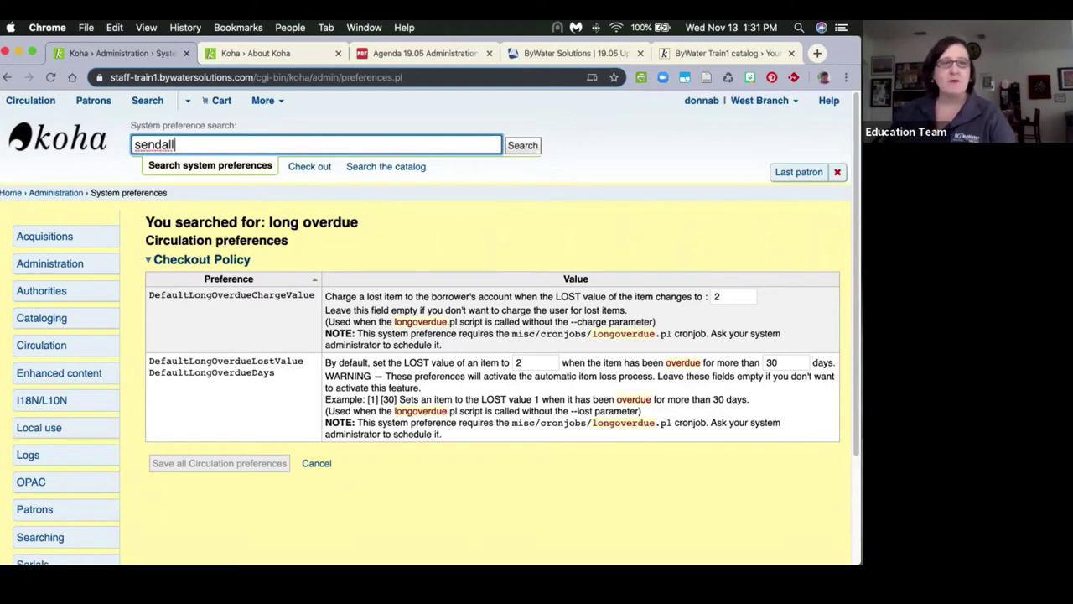
key(Return)
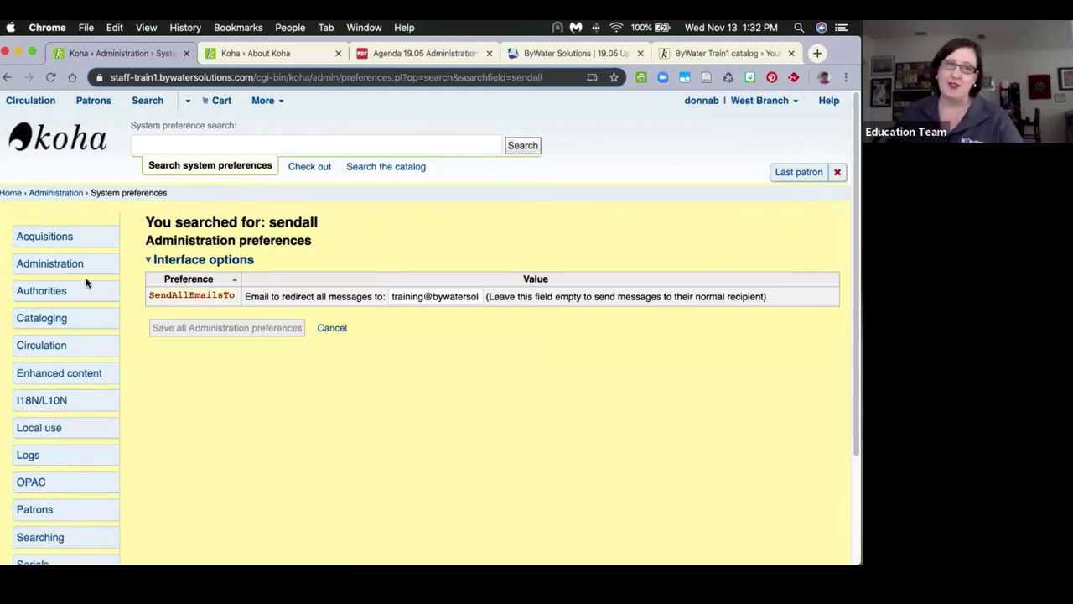
Step: Go to the Notices & slips tool from the home page and filter the notices by big
click(61, 138)
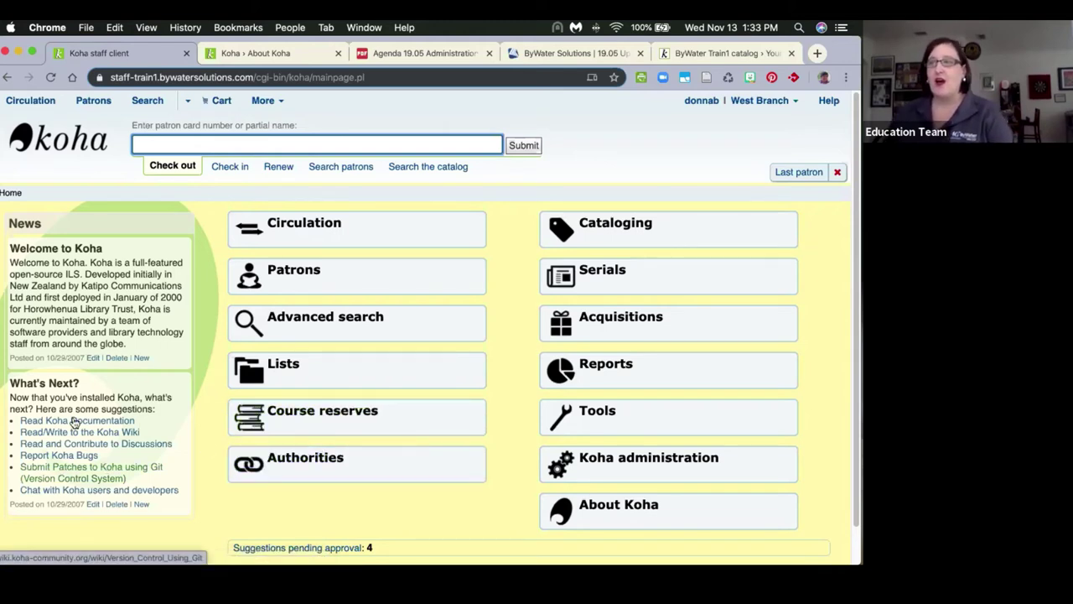
click(600, 415)
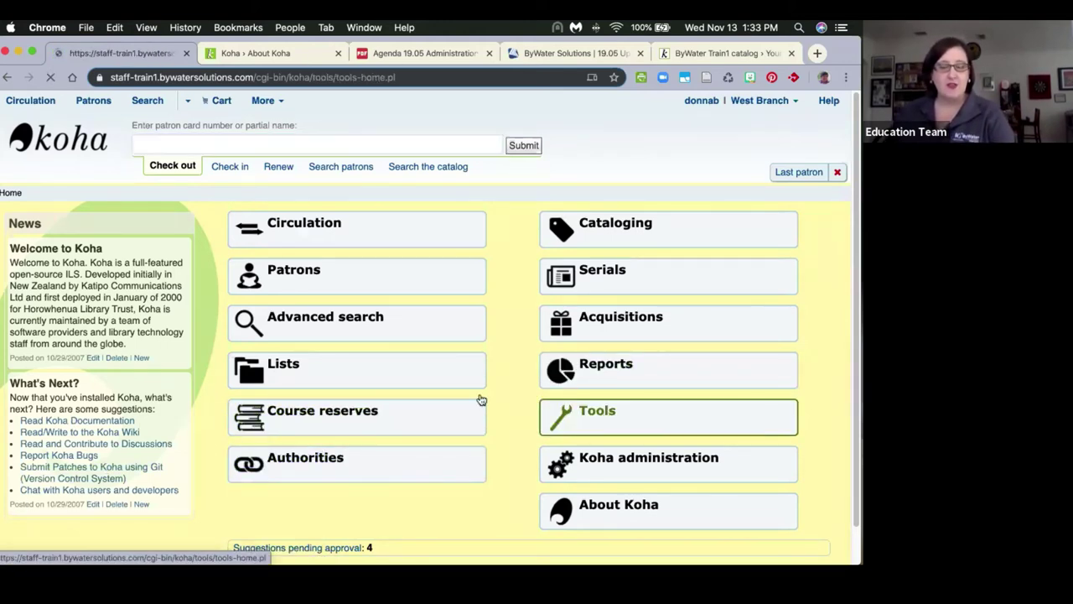
click(19, 346)
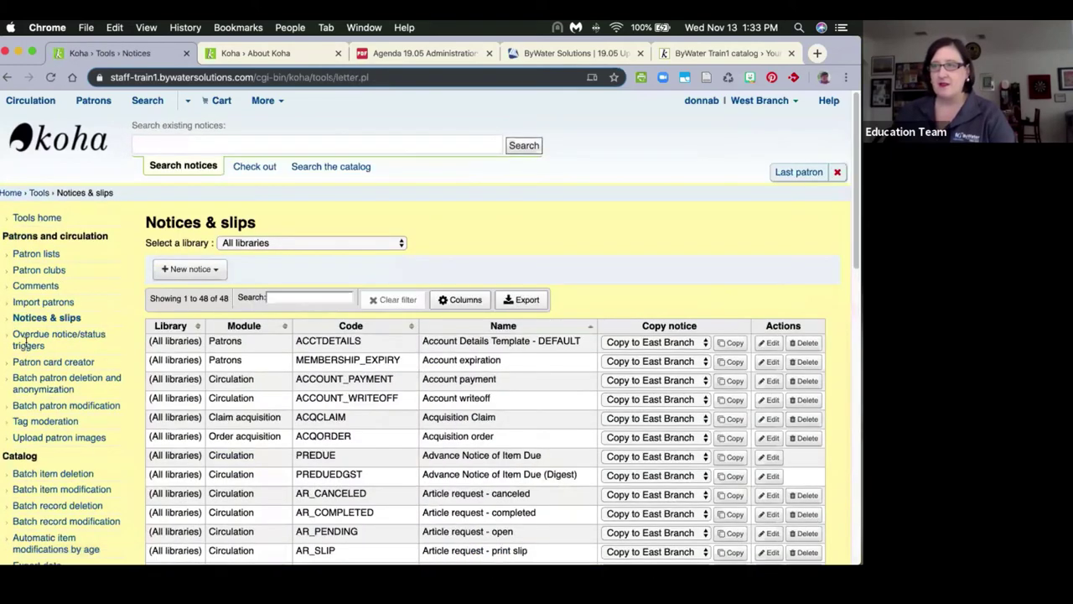
click(289, 297)
text(big)
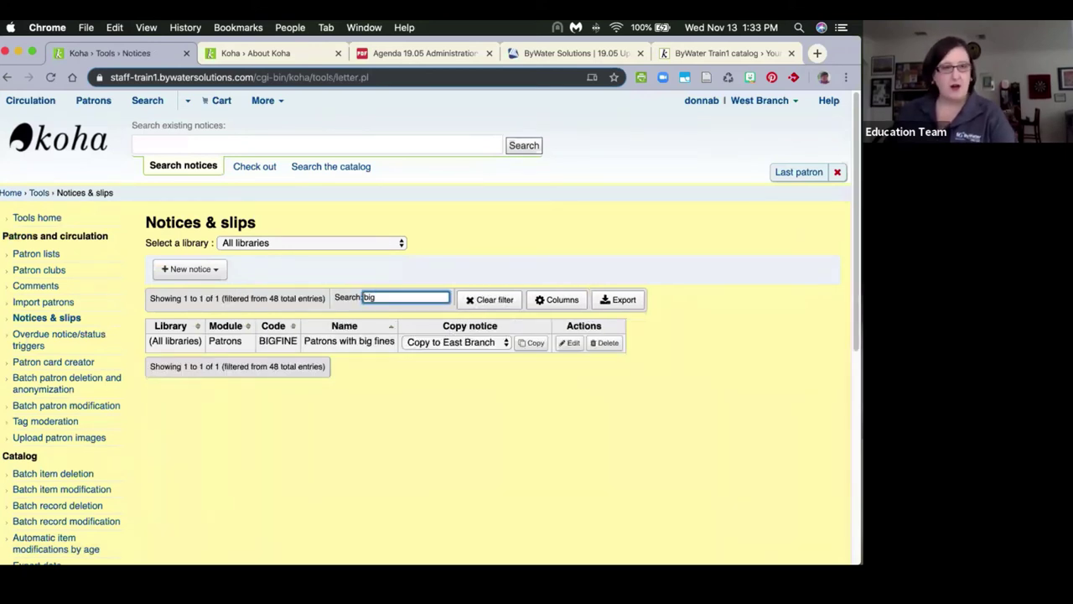
Step: Open the BIGFINE notice for editing and review the subject and message body of its email template
click(571, 342)
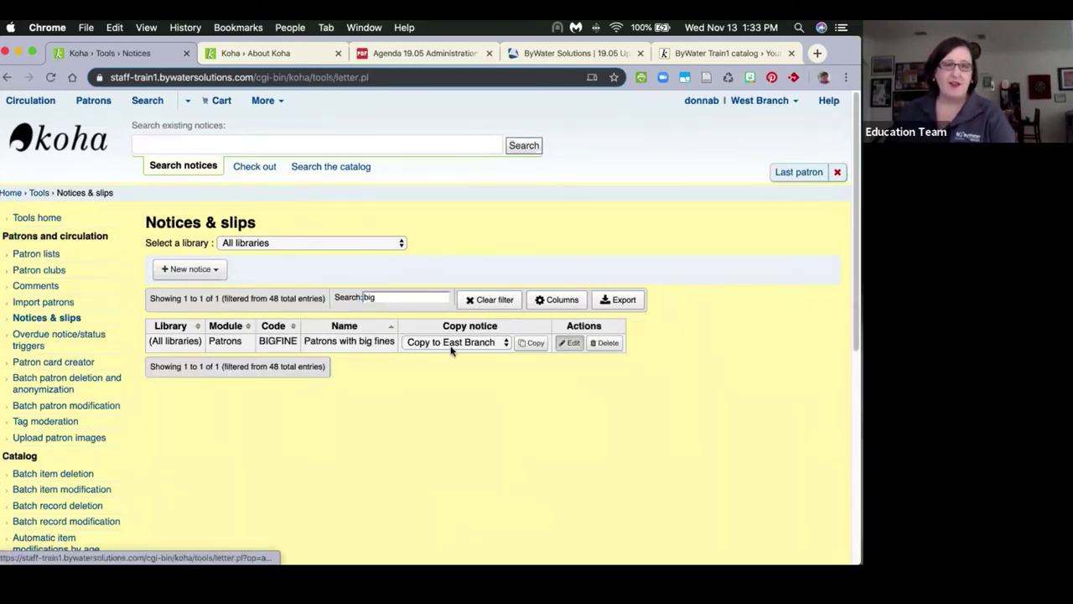
click(290, 384)
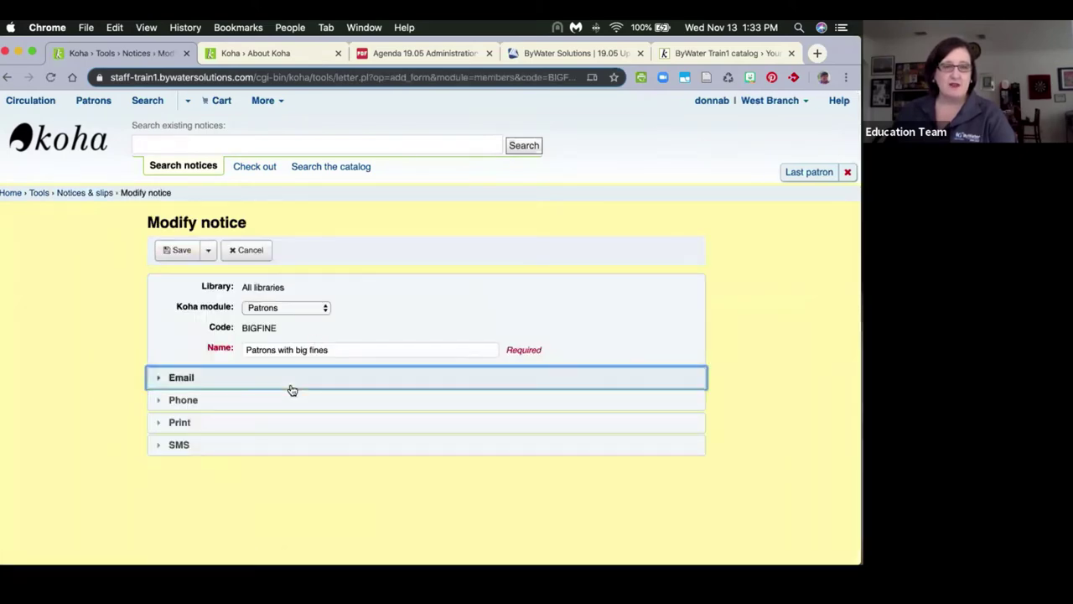
scroll(292, 388, down, 3)
scroll(292, 388, down, 2)
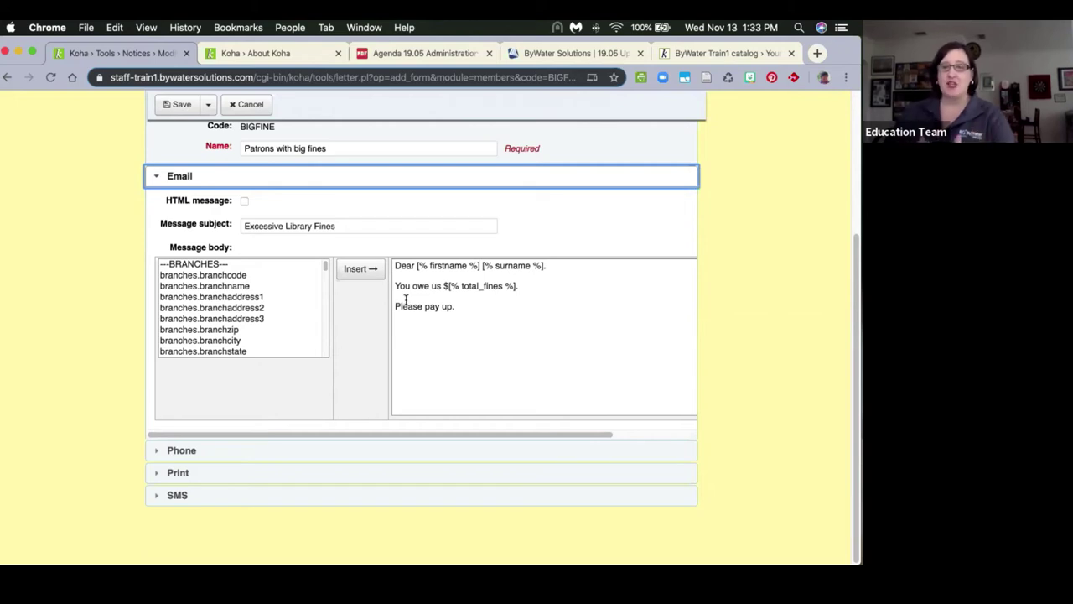
scroll(487, 305, up, 5)
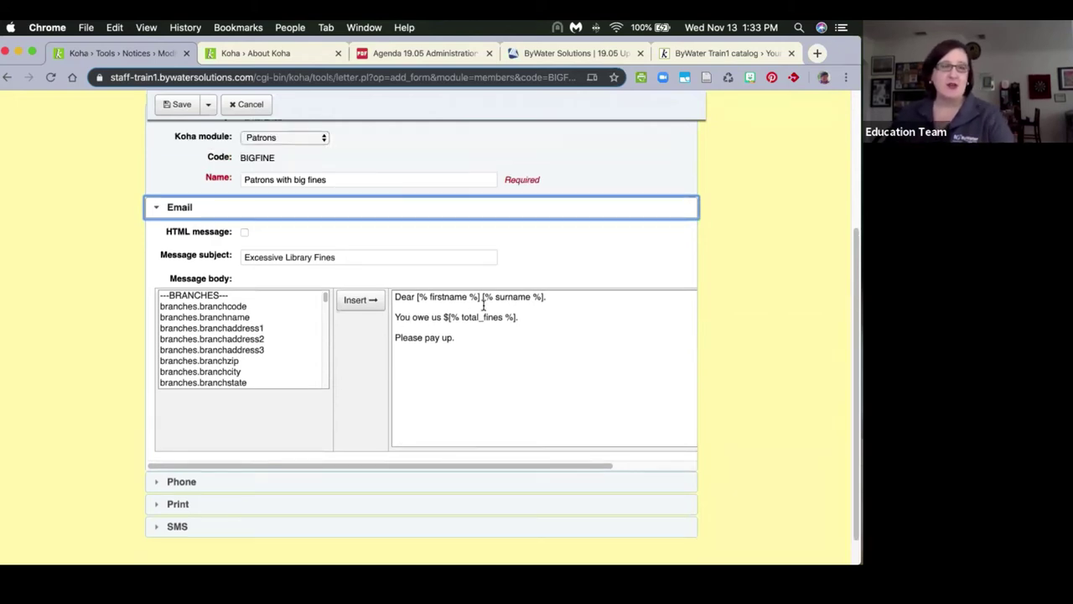
Step: Go to the Reports module and search the saved reports by the keyword 48
click(265, 100)
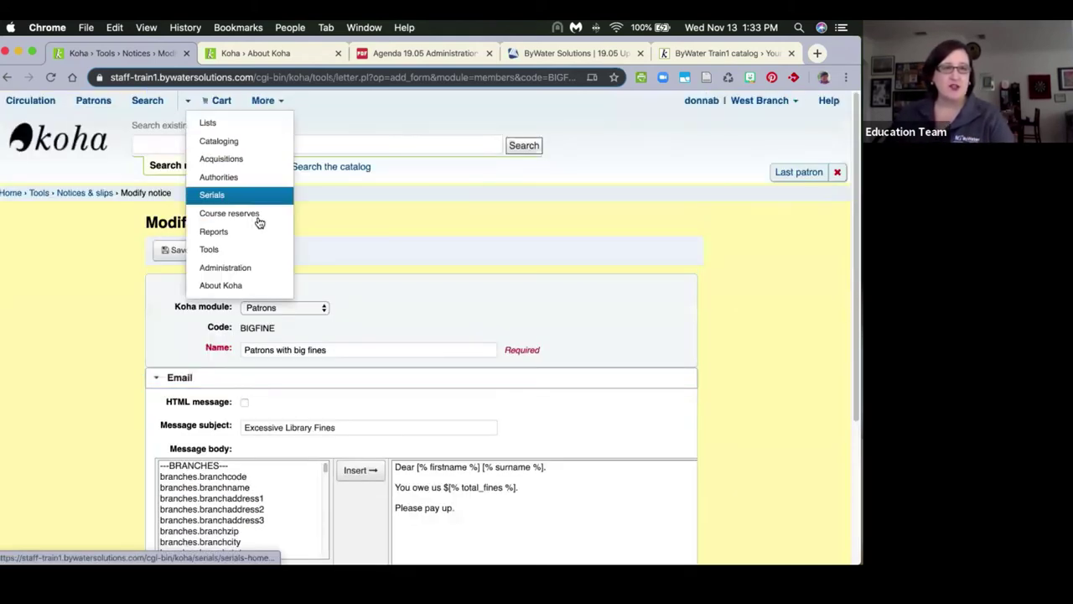
click(245, 234)
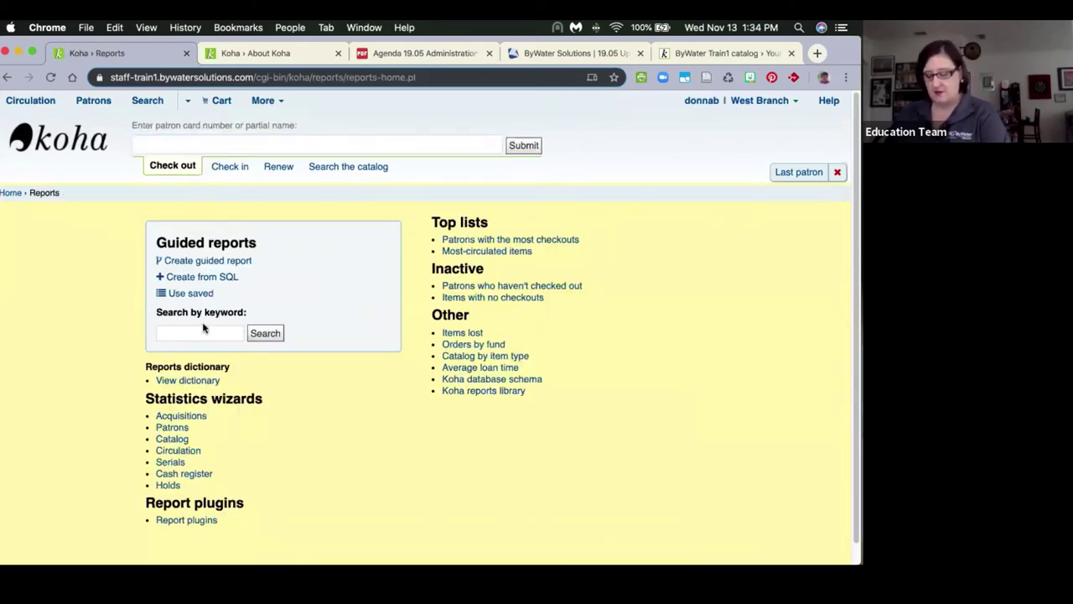
click(200, 333)
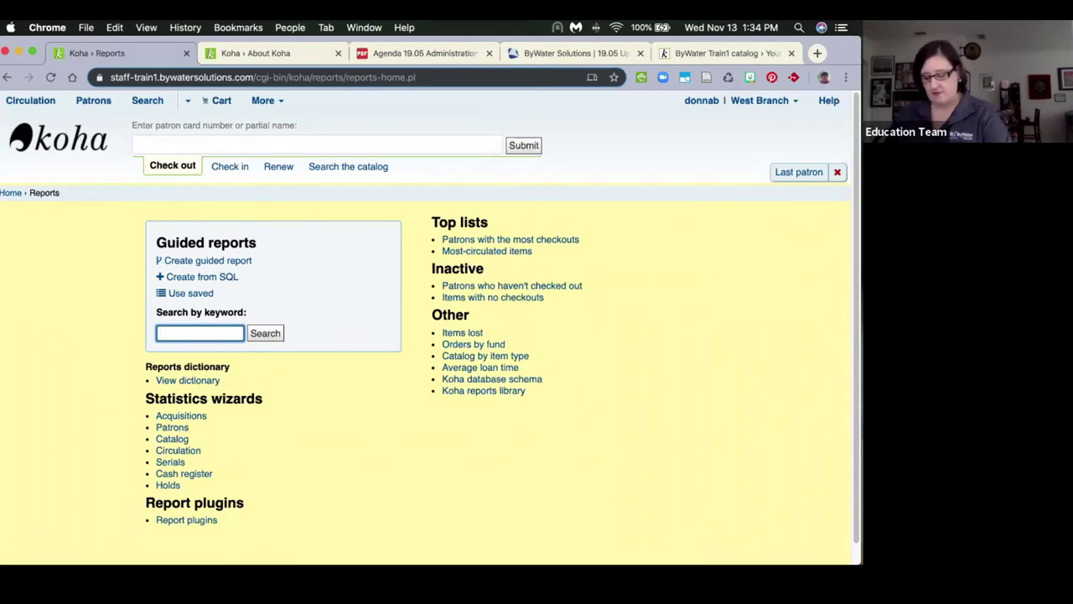
text(48)
key(Return)
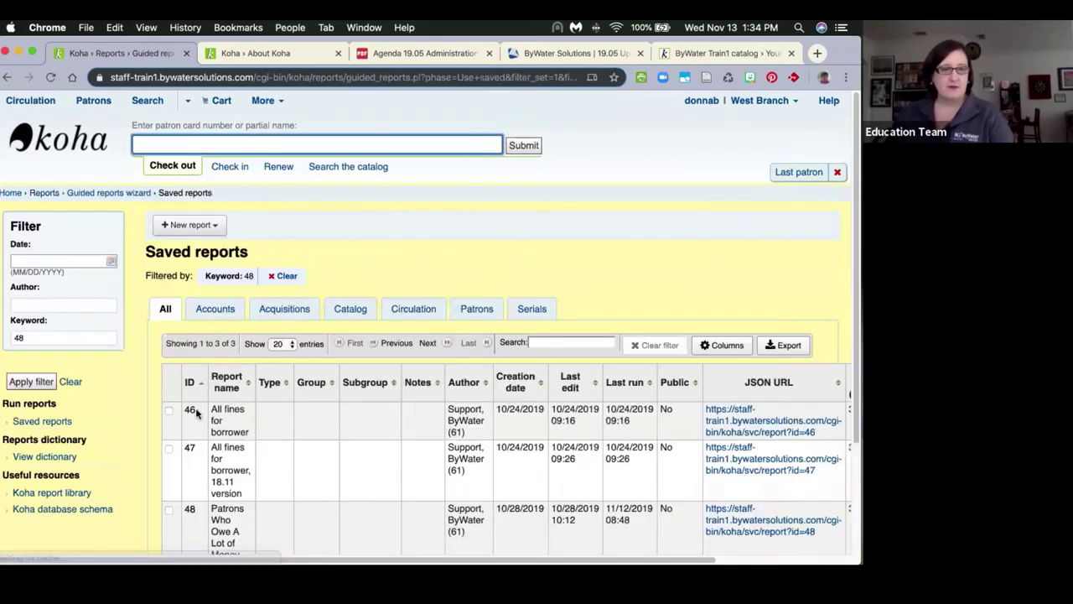
Step: Run the Patrons Who Owe A Lot of Money report to view its results, and return to the saved reports list
scroll(342, 486, down, 3)
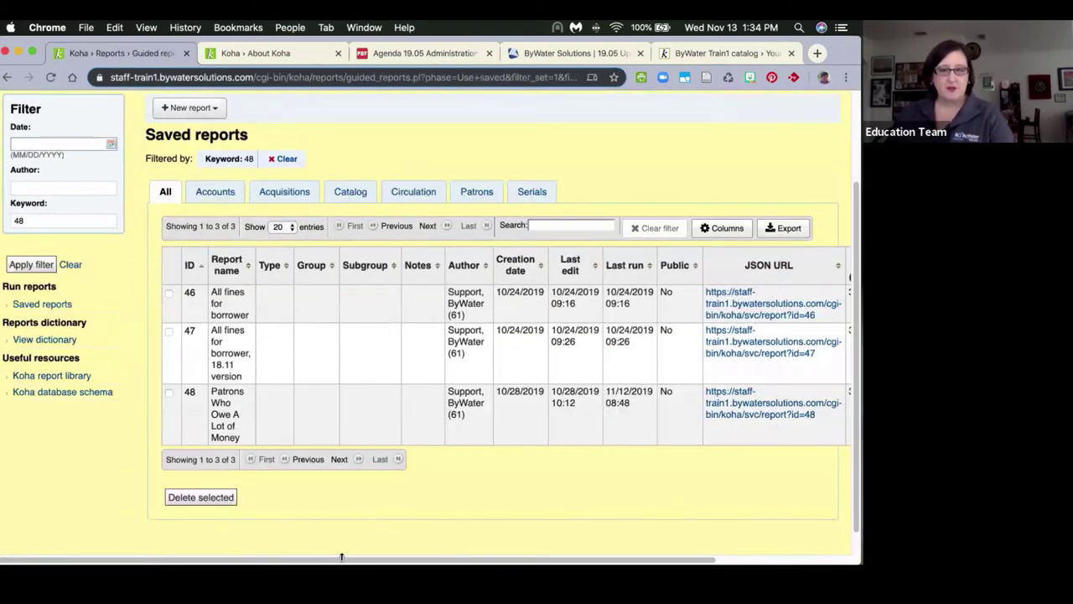
drag(336, 556, 637, 531)
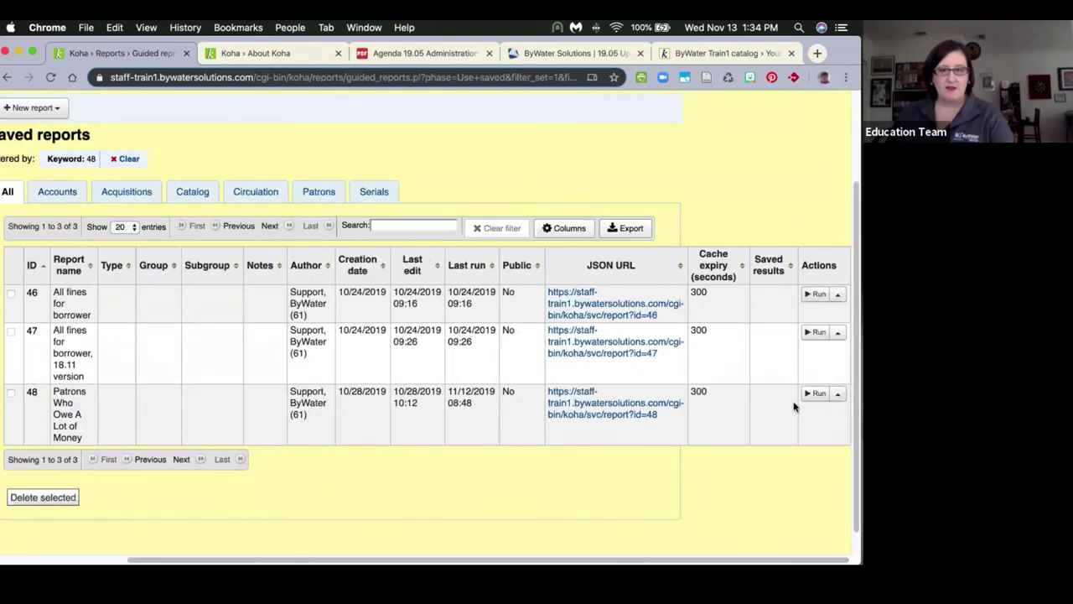
click(818, 393)
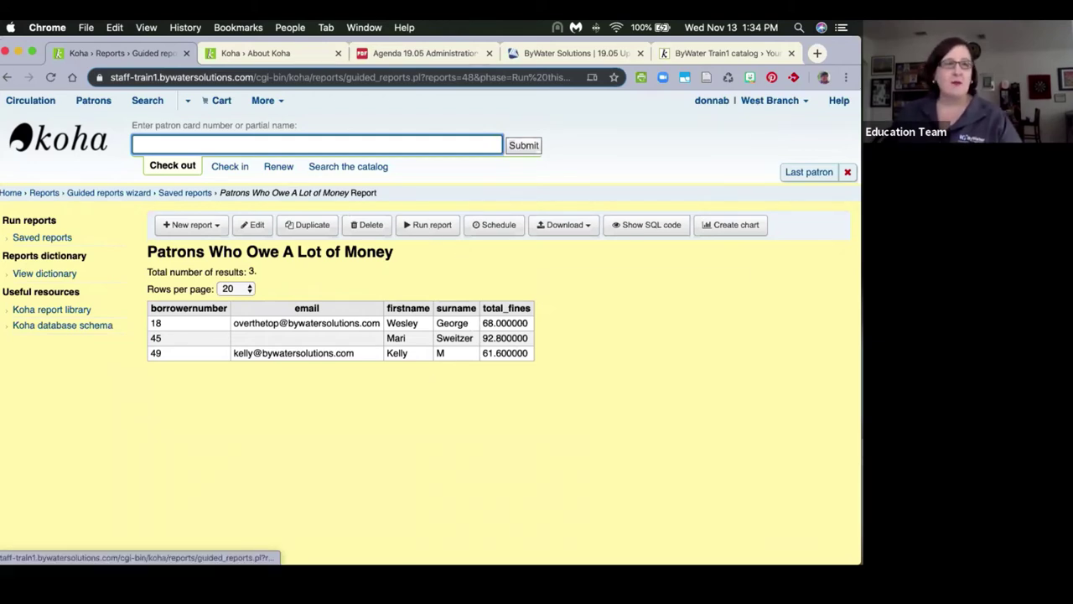
click(6, 78)
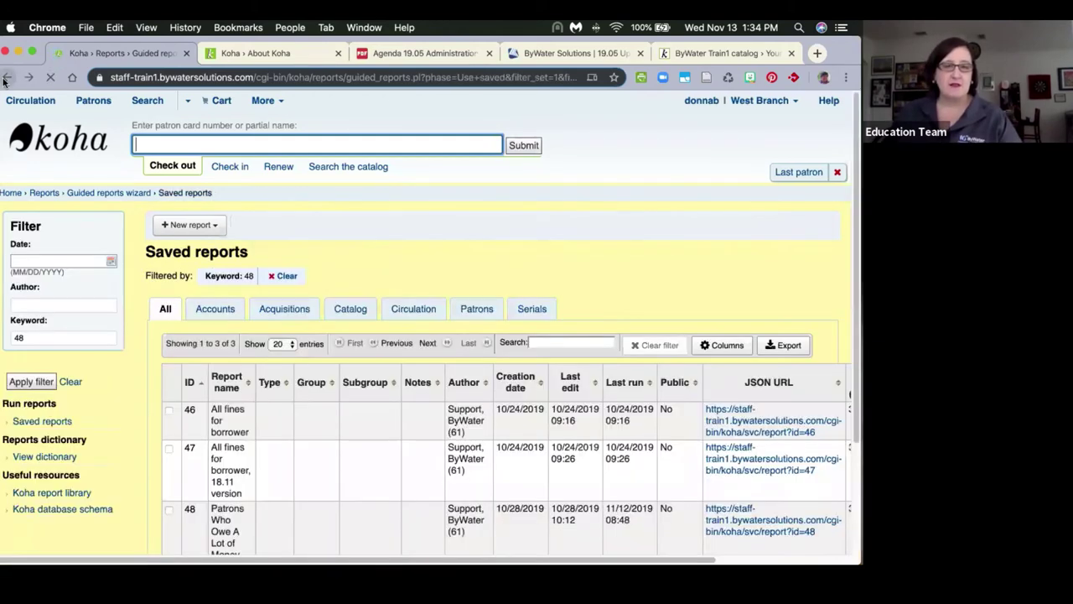
Step: Return to the BIGFINE notice's edit form and review the message body of its email template
click(6, 79)
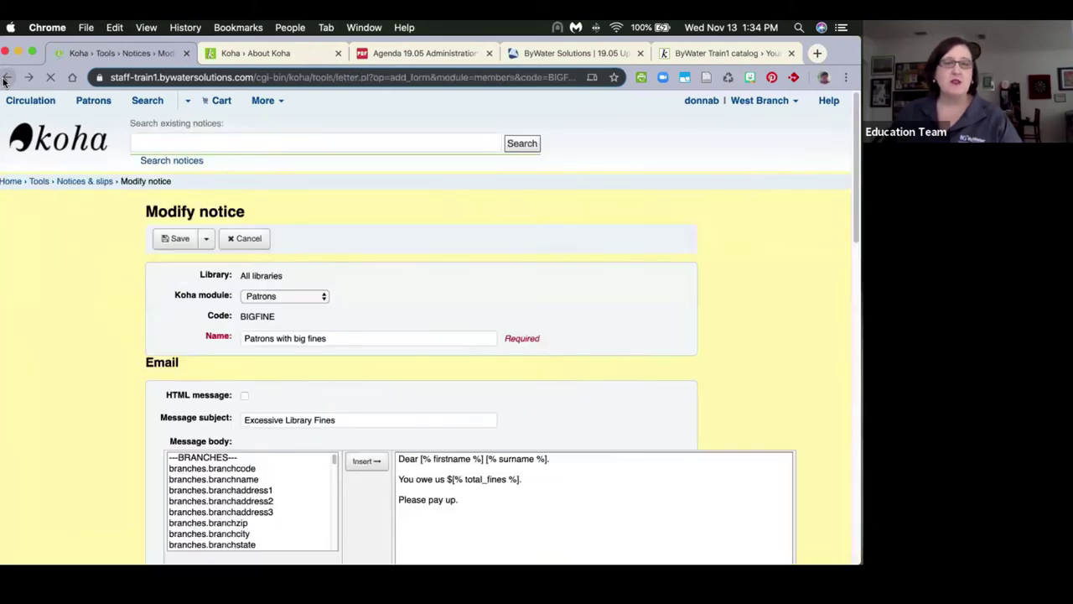
click(193, 384)
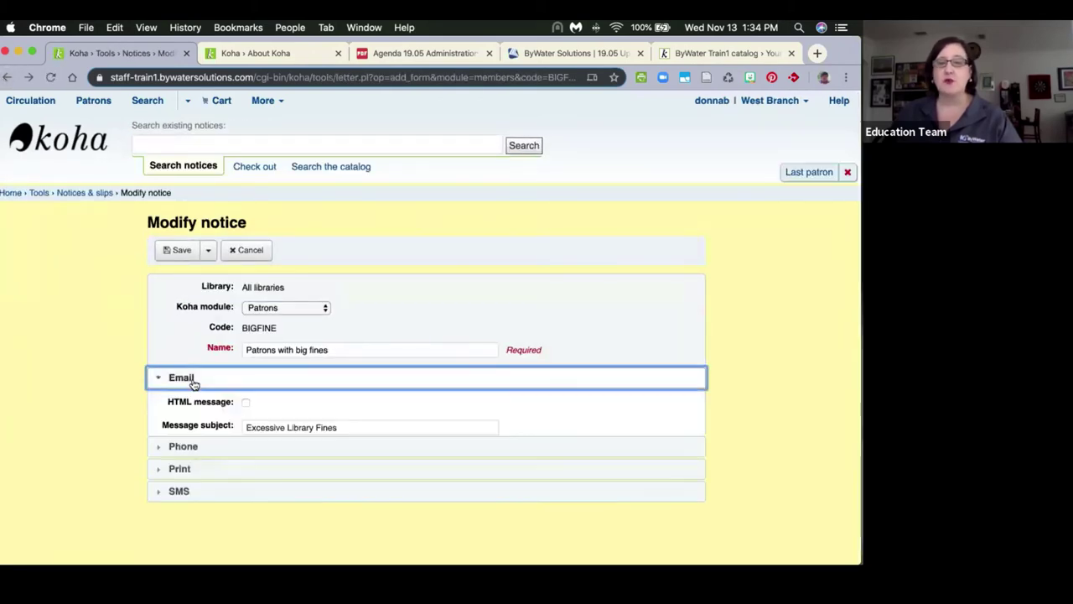
scroll(459, 314, down, 3)
drag(539, 313, 520, 234)
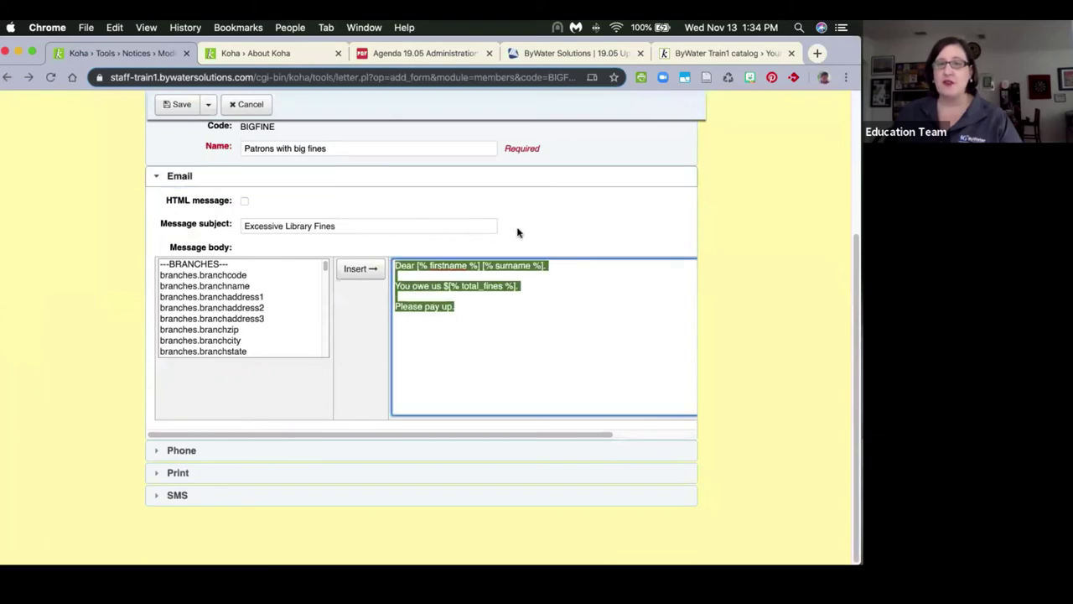
click(391, 335)
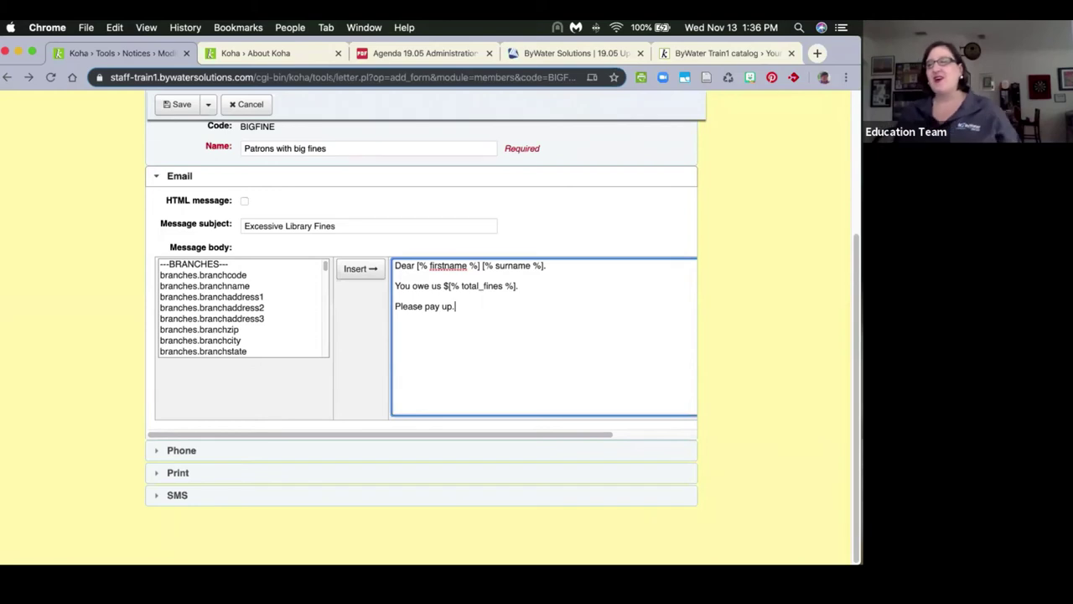
Step: Go to Koha administration, search the global system preferences for fallback, and review the FallbackToSMSIfNoEmail preference
scroll(556, 198, up, 5)
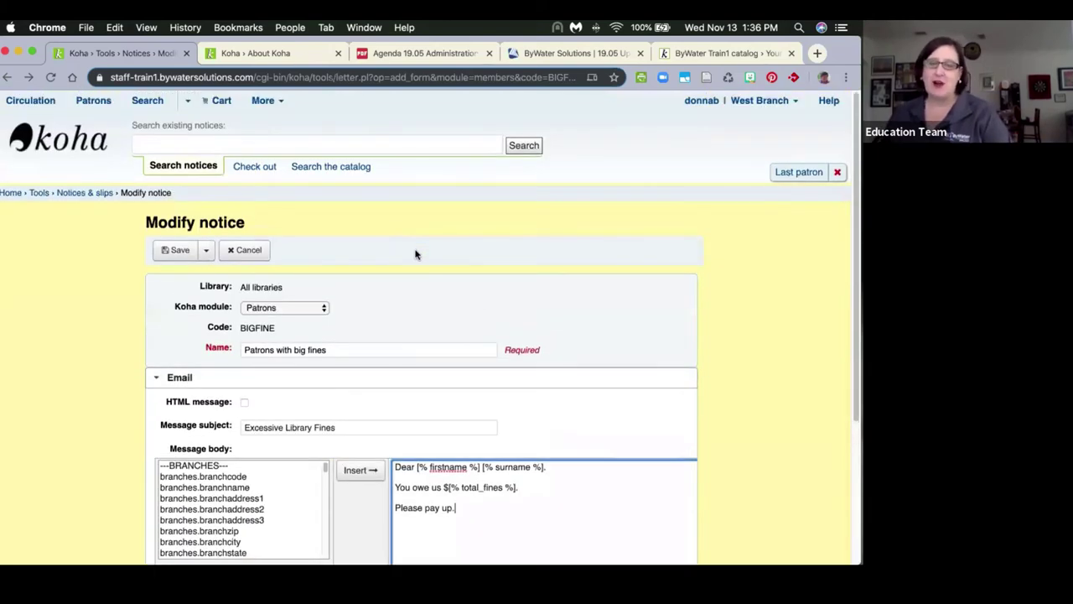
click(273, 111)
click(272, 111)
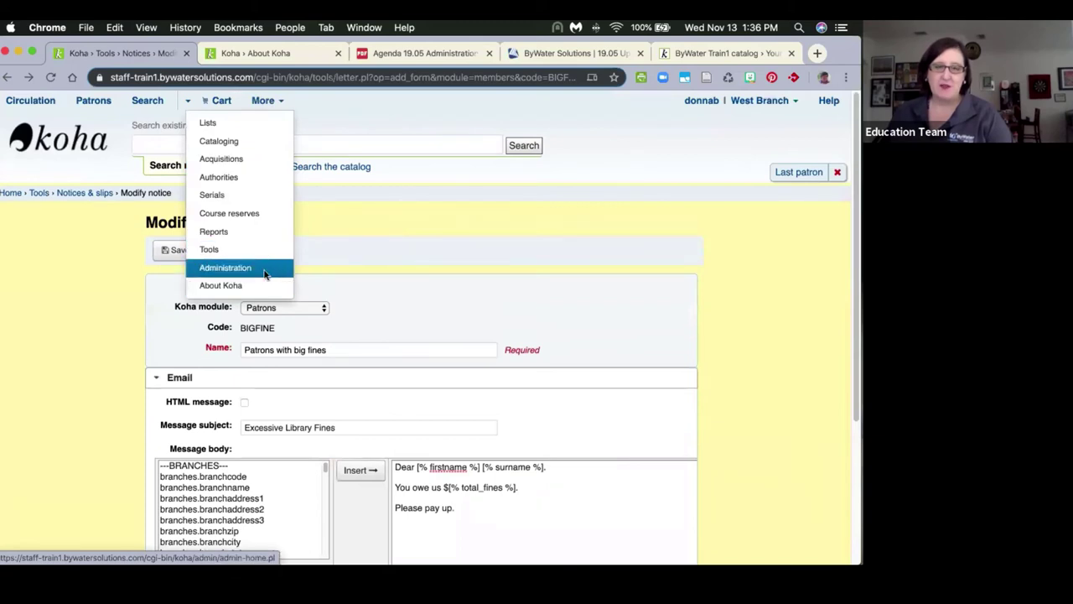
click(267, 272)
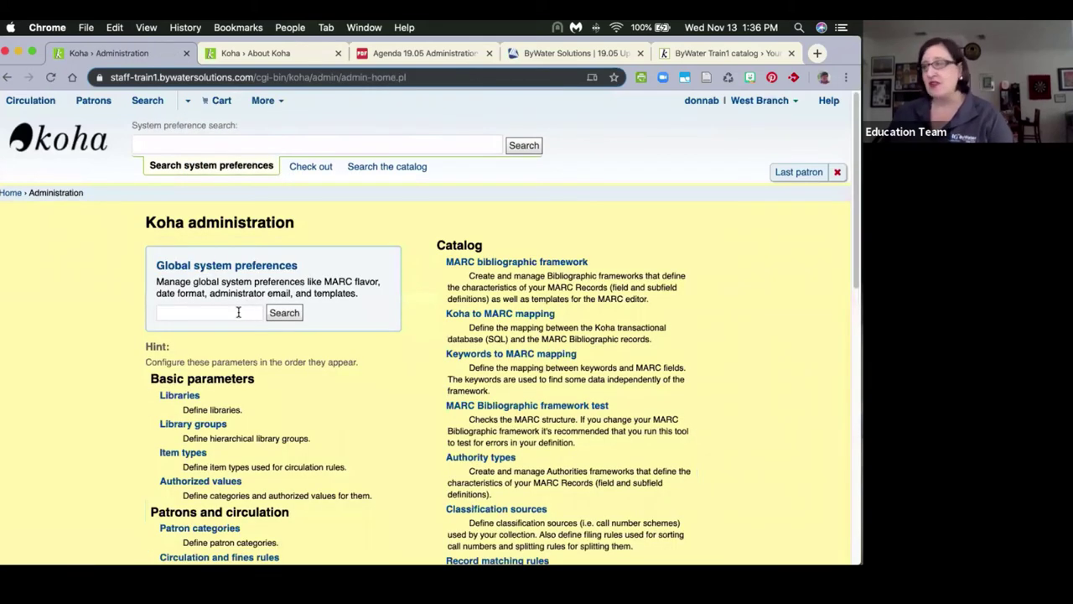
click(238, 312)
text(fallback)
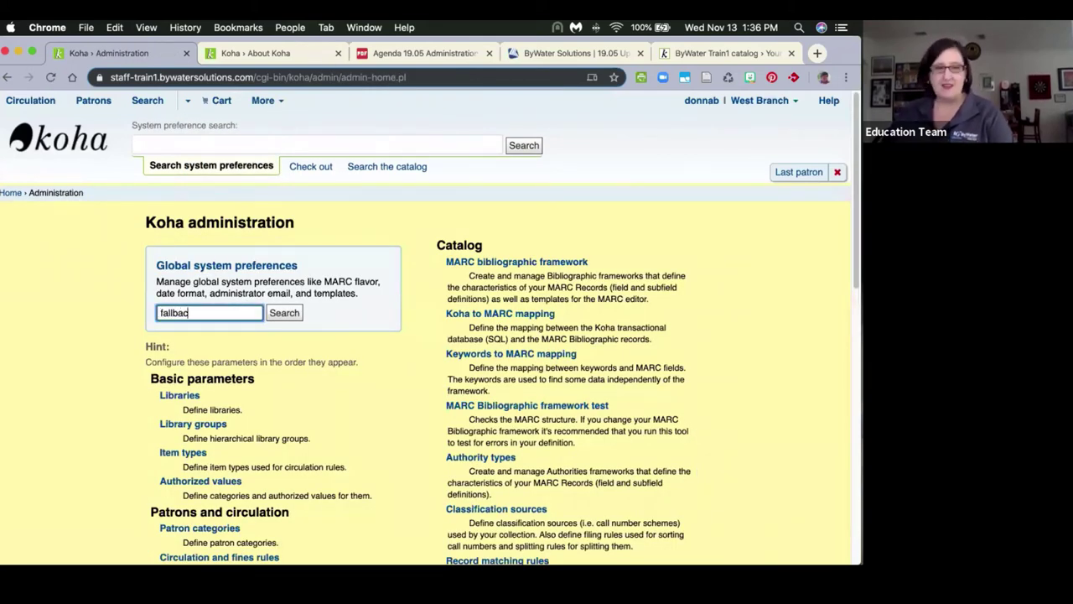
key(Return)
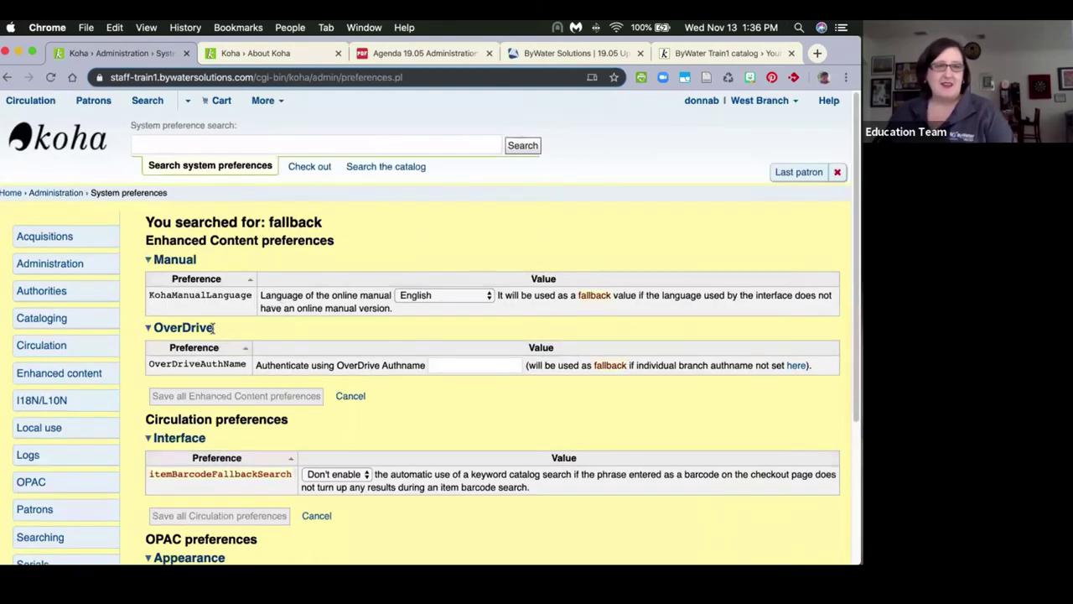
scroll(207, 429, down, 5)
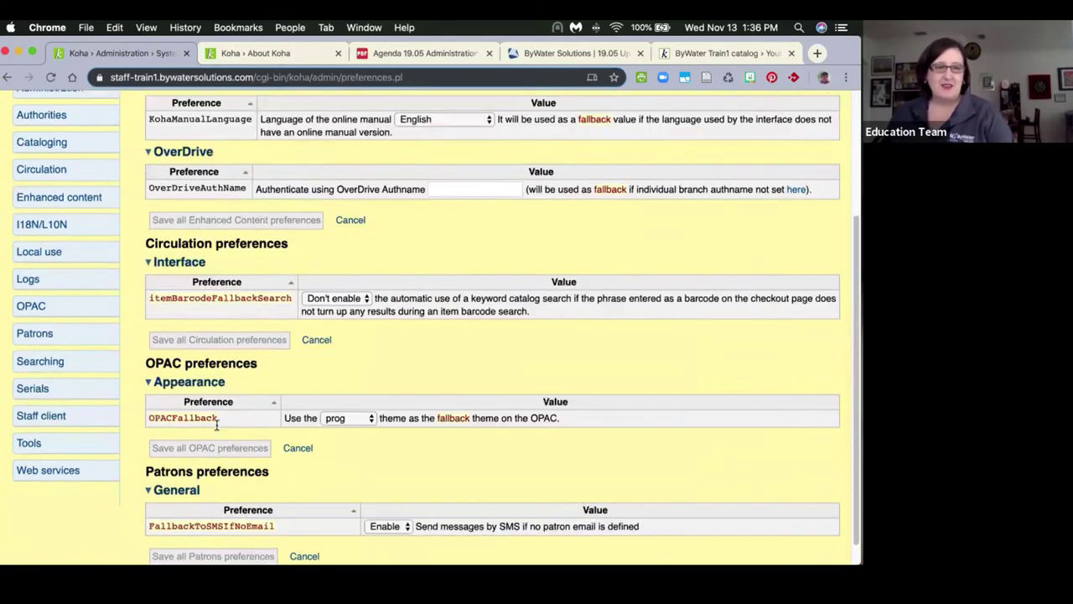
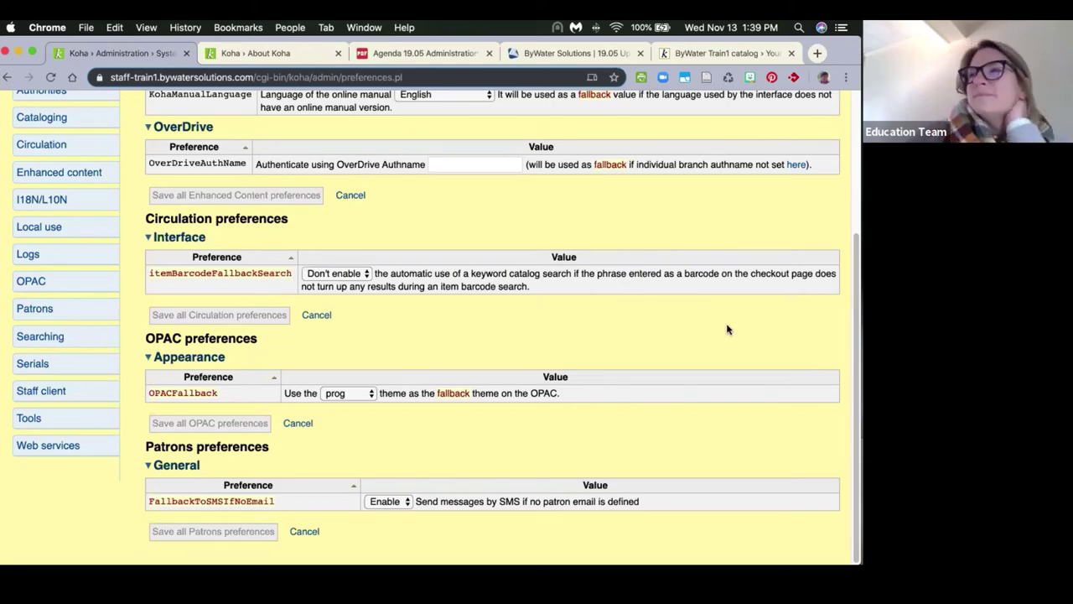
Step: Open the catalog's item search form and search for all items with the shelving location Audio Books
scroll(297, 351, up, 5)
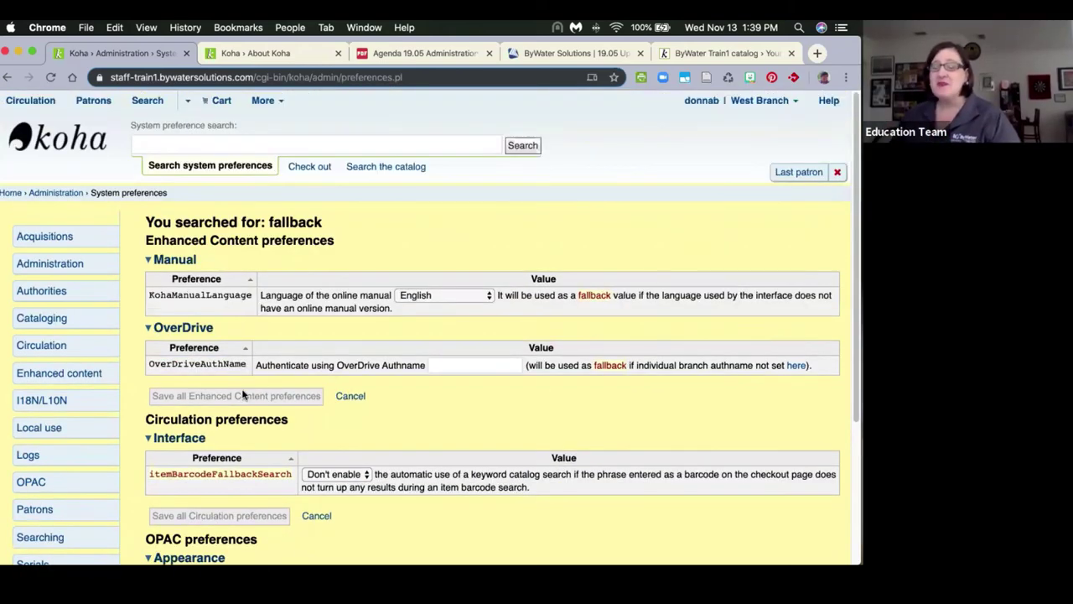
click(188, 100)
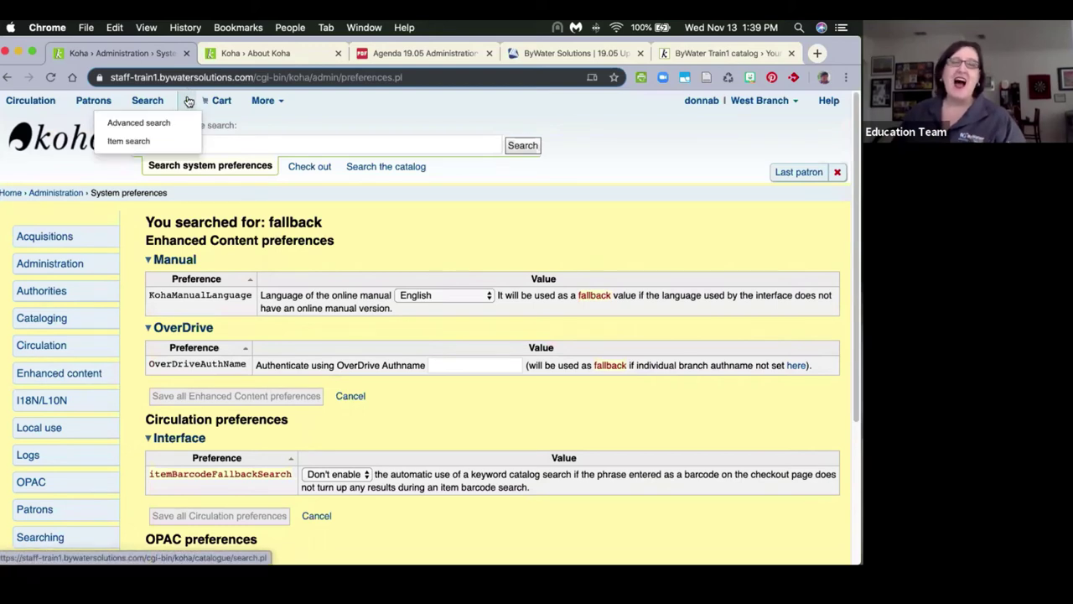
click(170, 147)
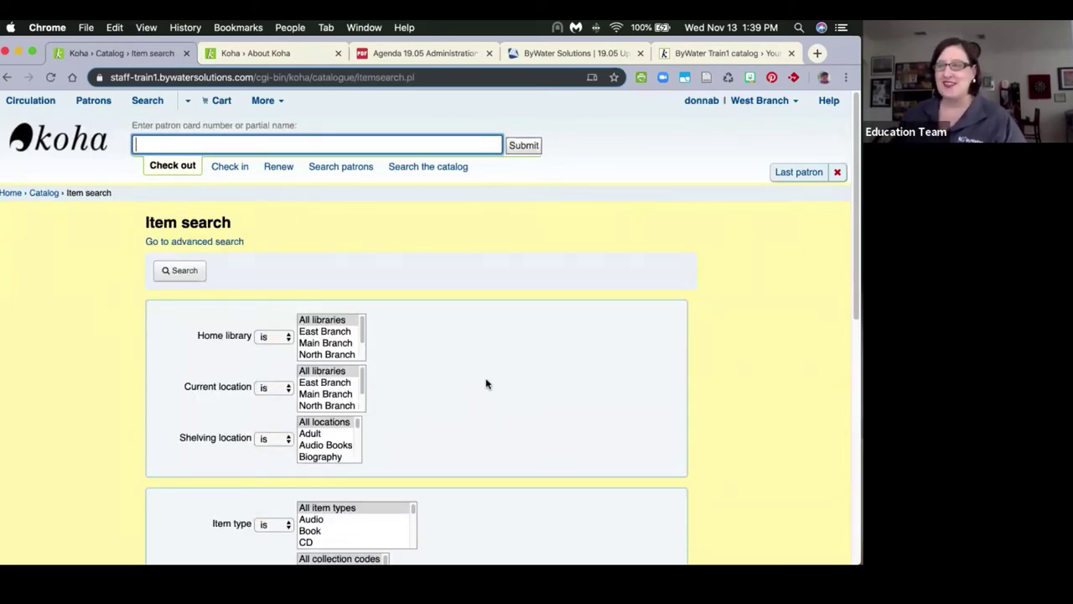
scroll(632, 351, down, 3)
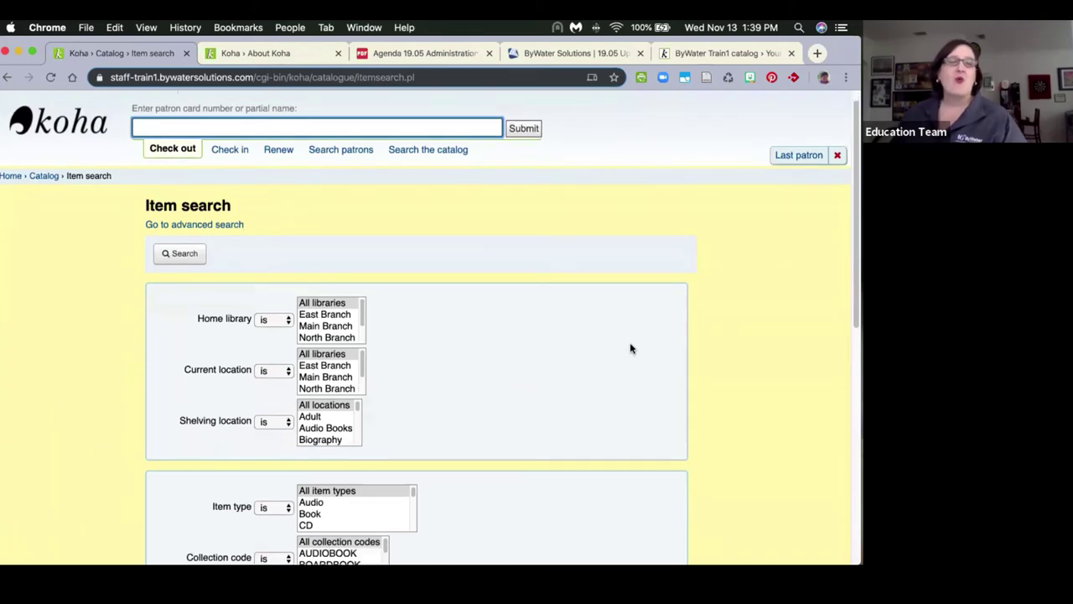
scroll(628, 345, down, 5)
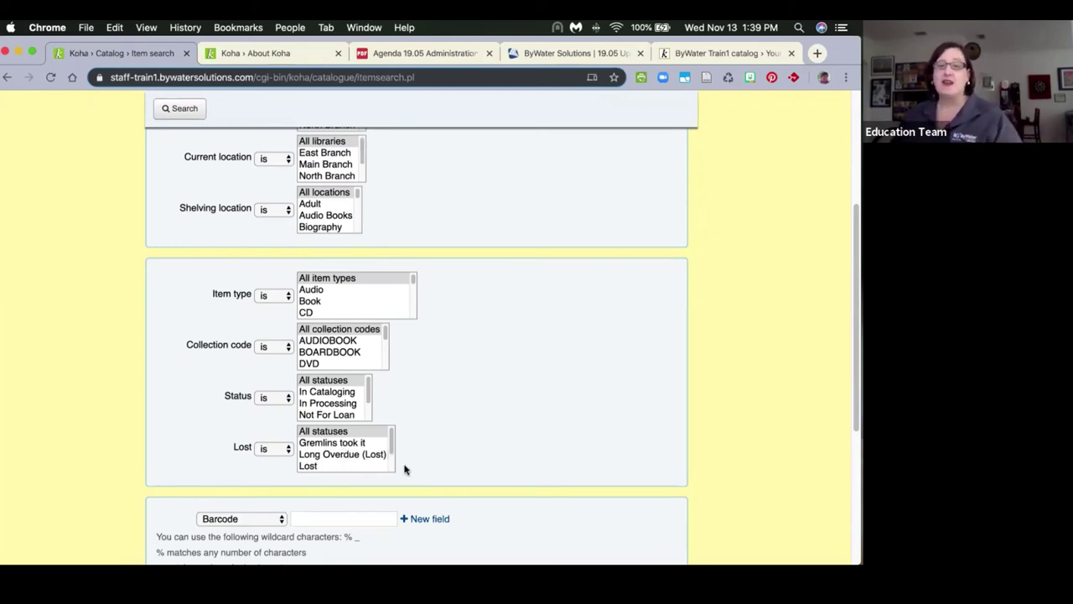
scroll(350, 457, down, 2)
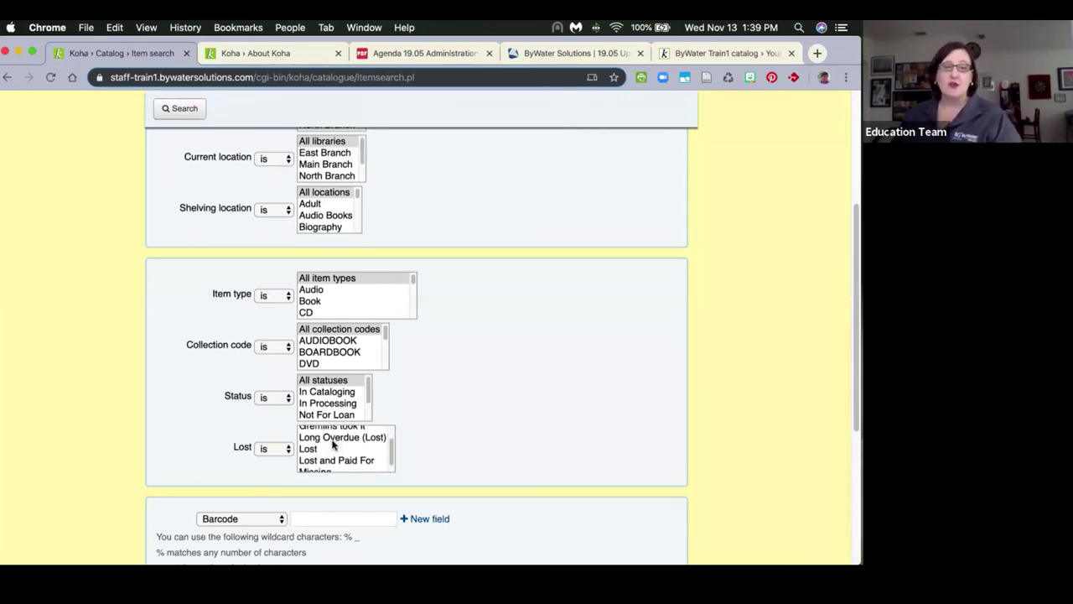
scroll(339, 450, up, 2)
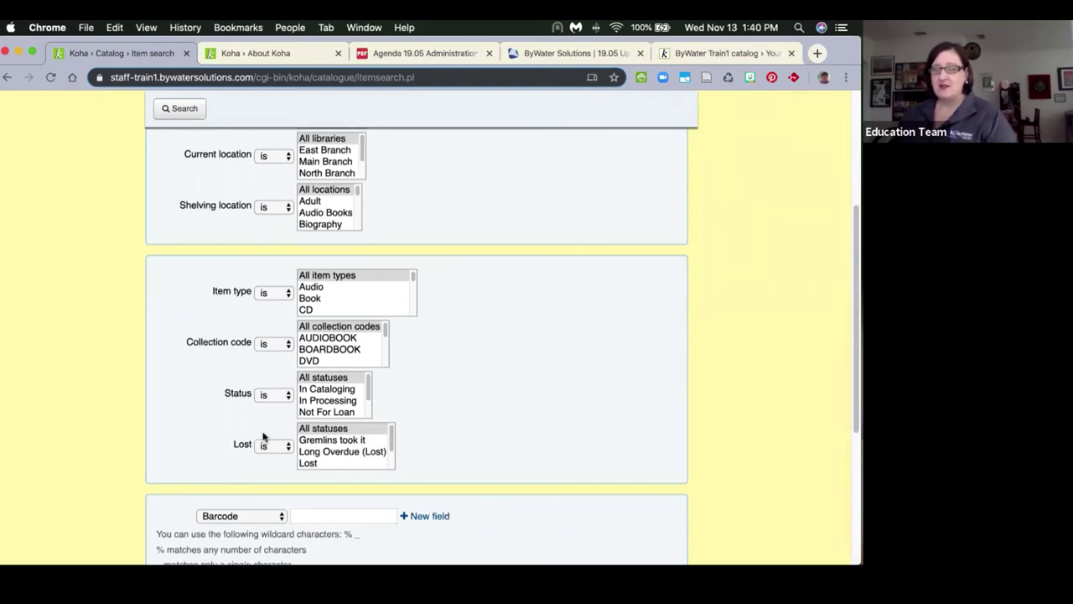
click(327, 216)
click(179, 108)
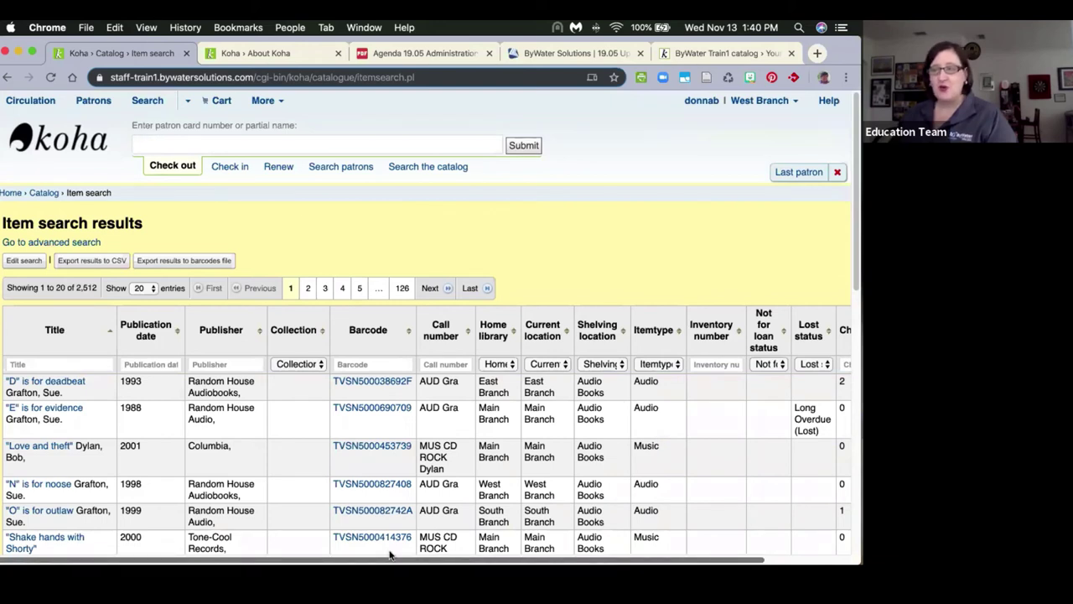
Step: Filter the item search results by the item type Games, and clear that filter again
scroll(394, 553, right, 3)
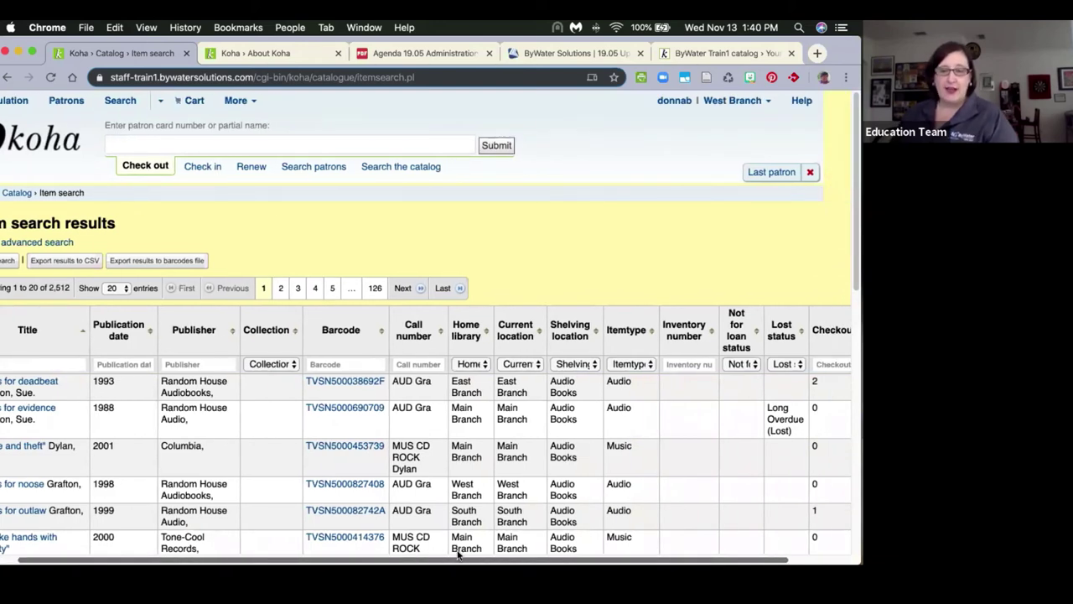
scroll(459, 553, right, 3)
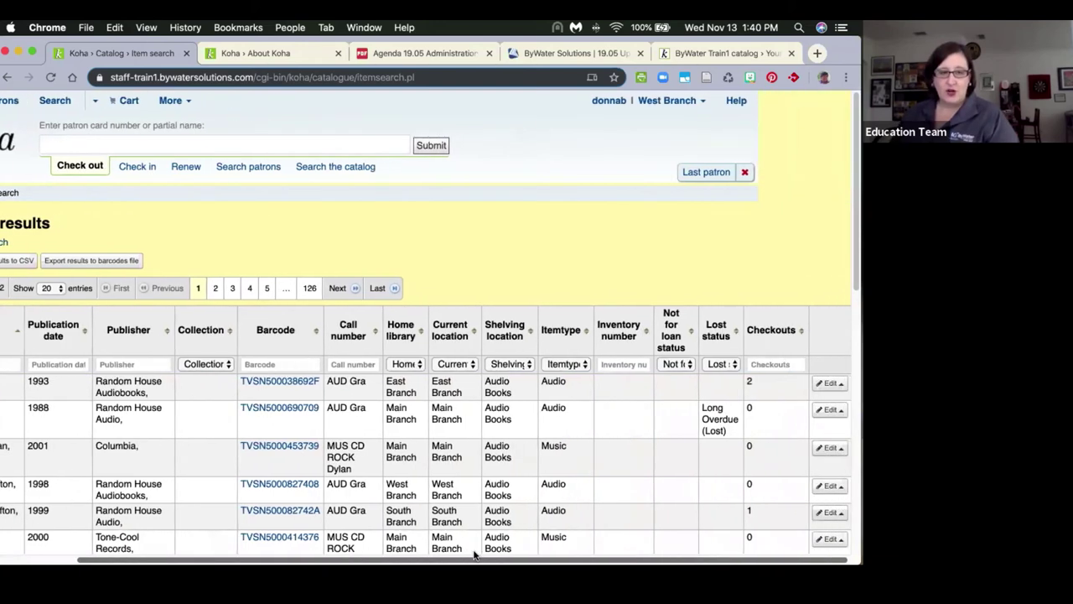
click(567, 366)
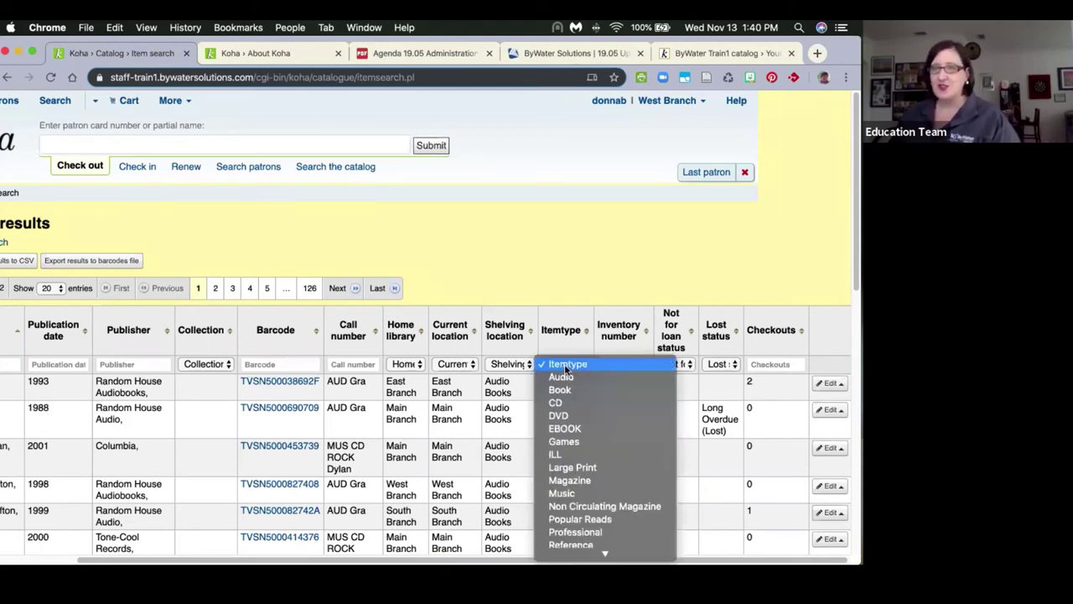
click(564, 440)
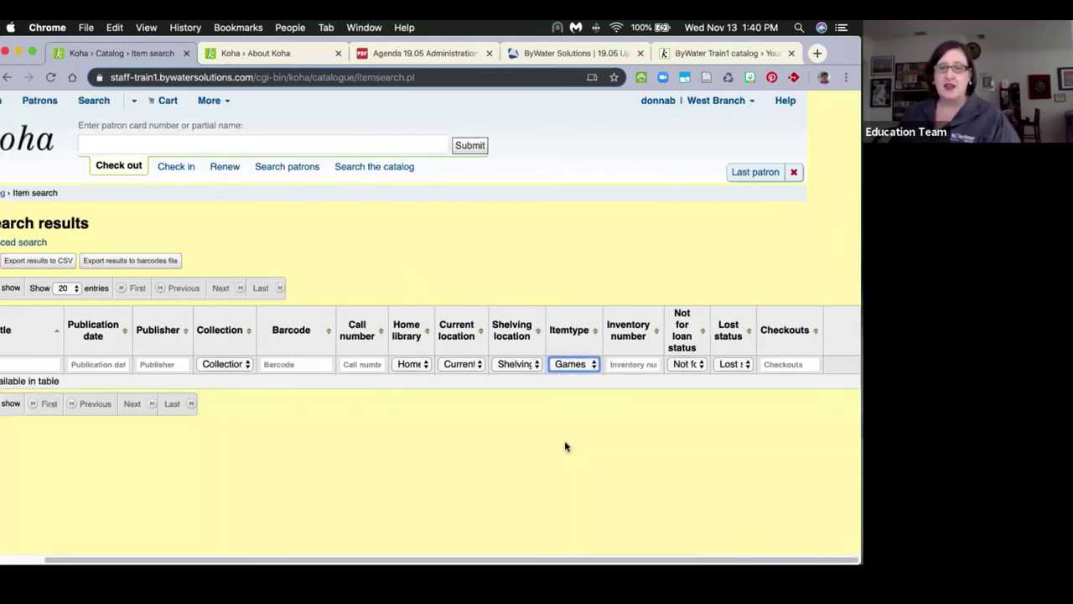
click(568, 365)
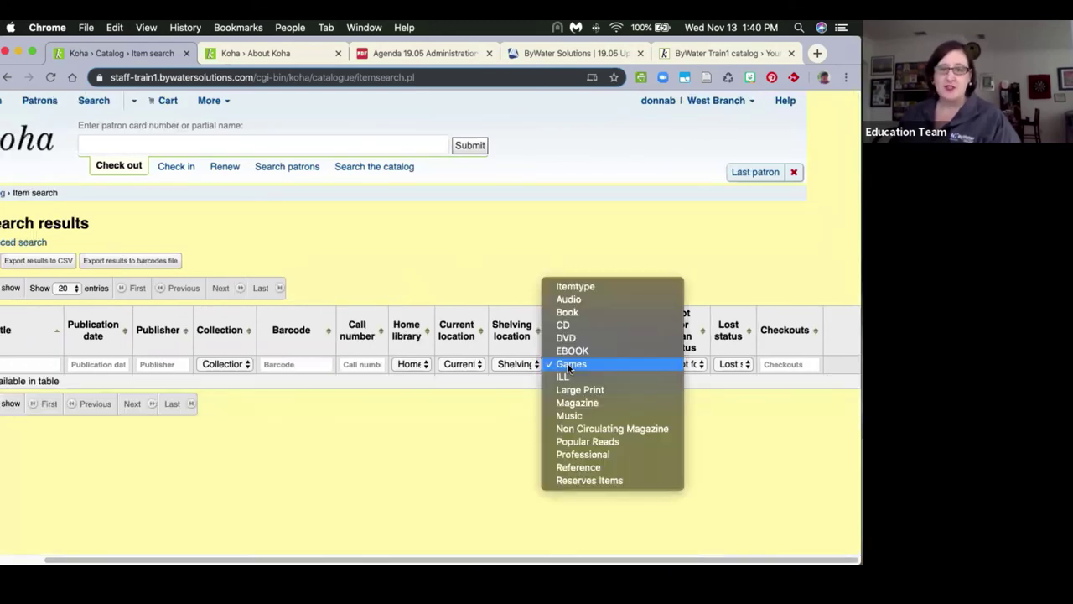
click(574, 286)
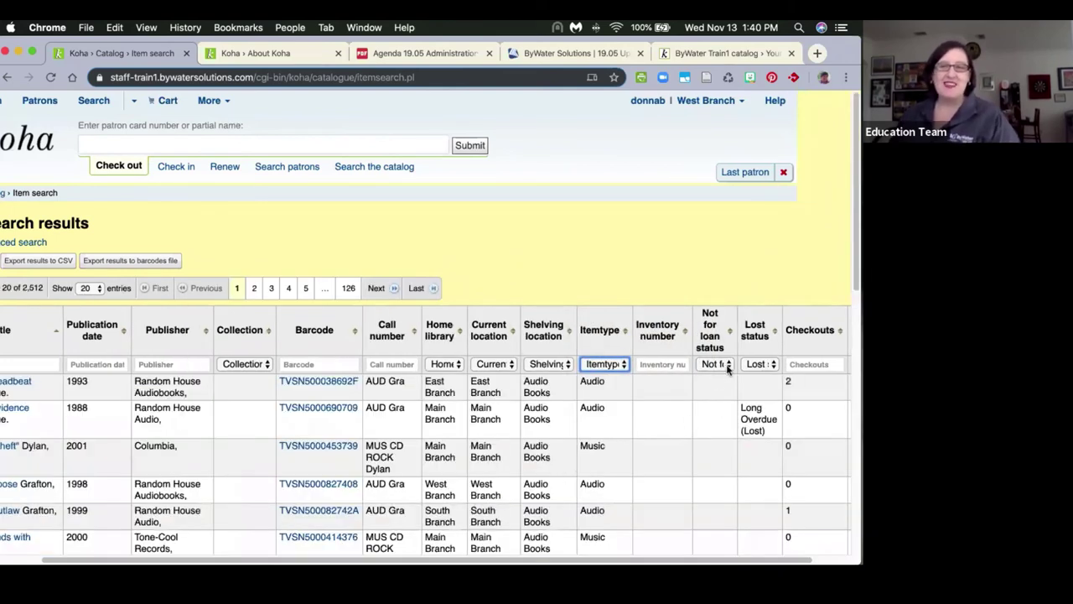
Step: Filter the item search results by the lost status Gremlins took it, look through them, and reset the filter
click(763, 366)
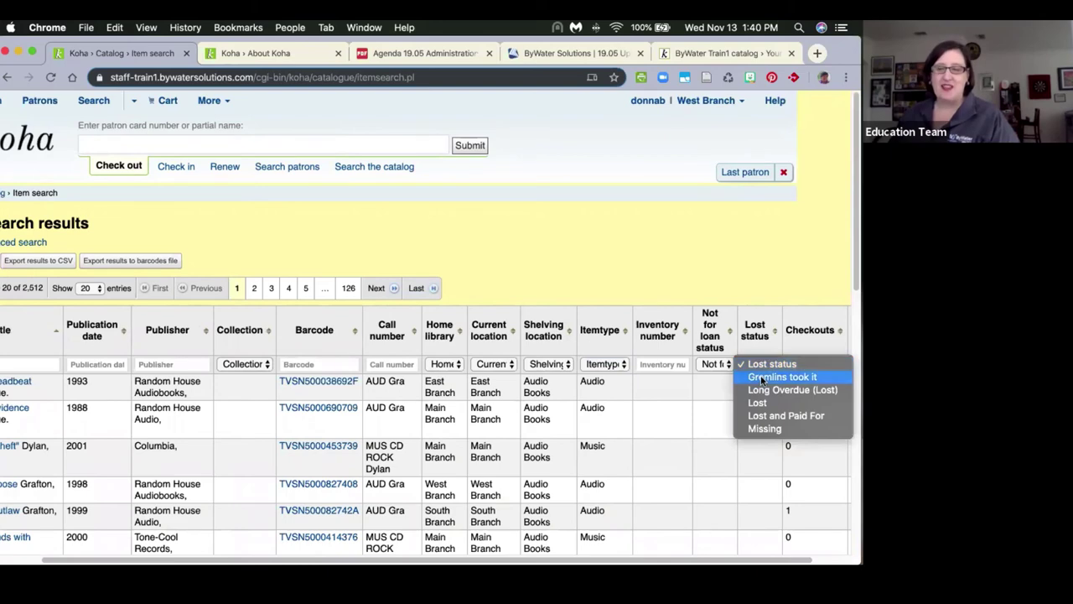
click(762, 378)
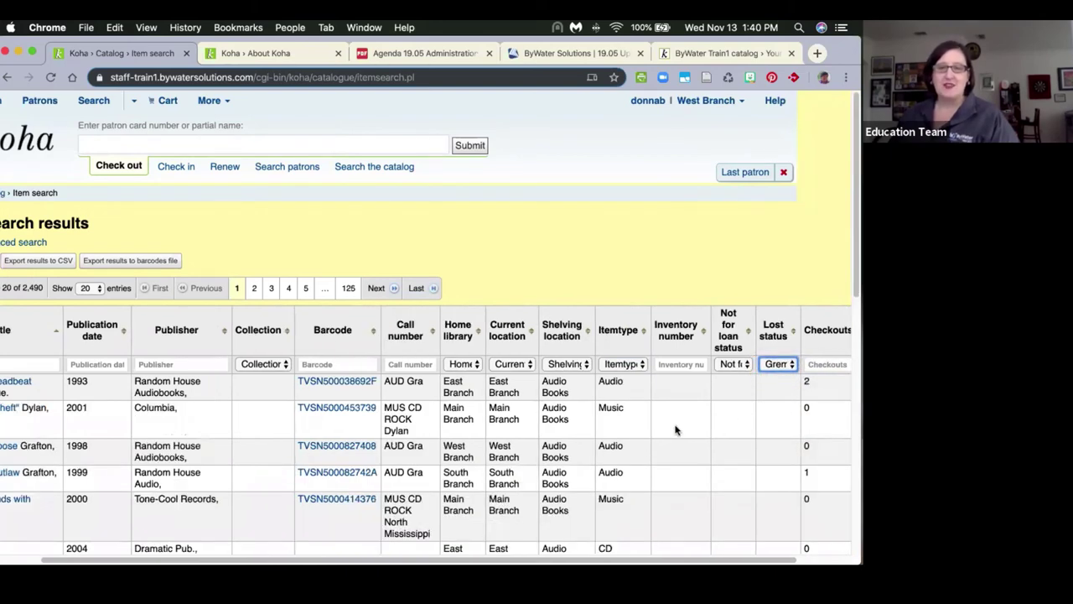
scroll(676, 430, down, 7)
scroll(687, 432, up, 5)
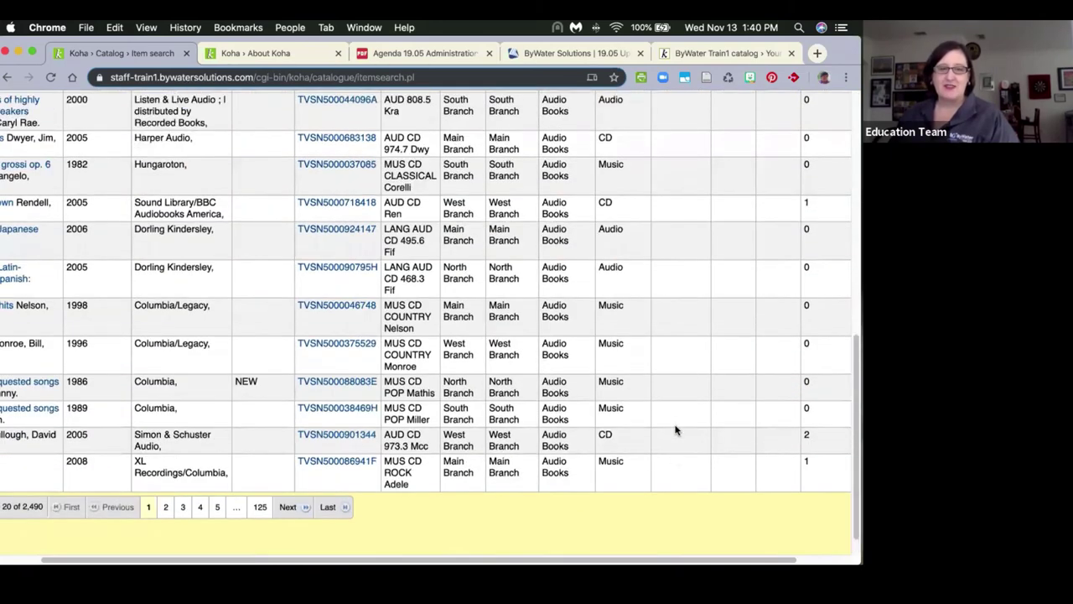
scroll(692, 431, up, 3)
click(779, 365)
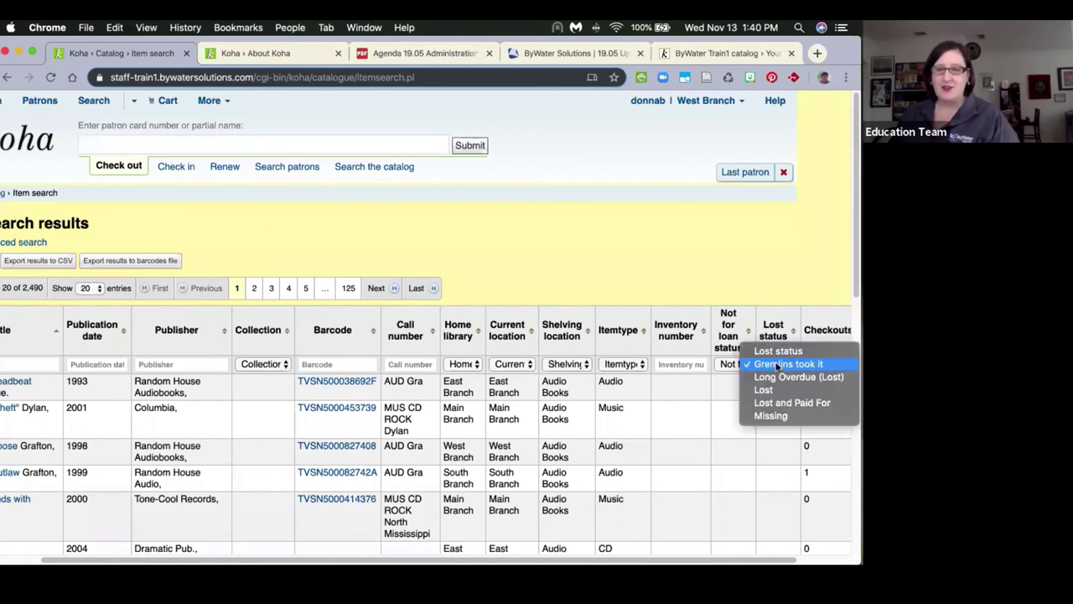
click(776, 351)
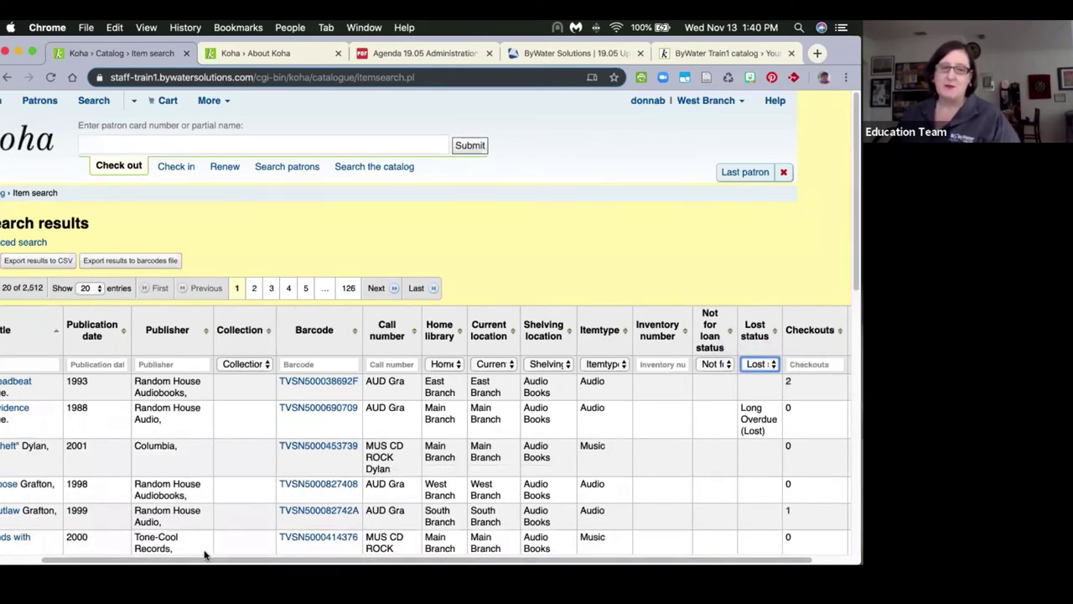
Step: Add call number, shelving location and item type as further sort columns to the title-sorted item search results
drag(203, 554, 106, 549)
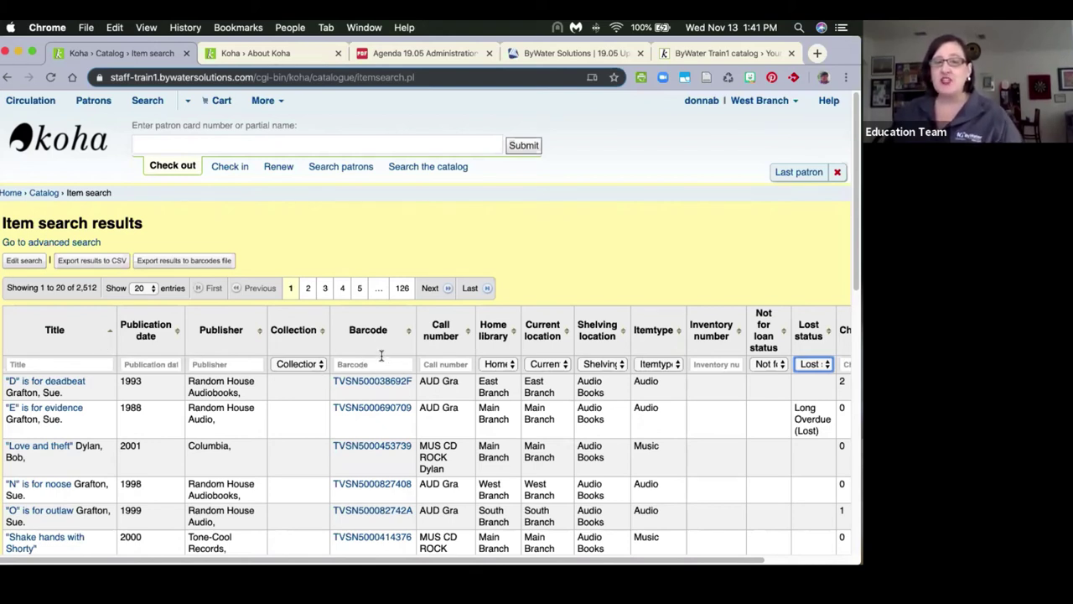
click(453, 332)
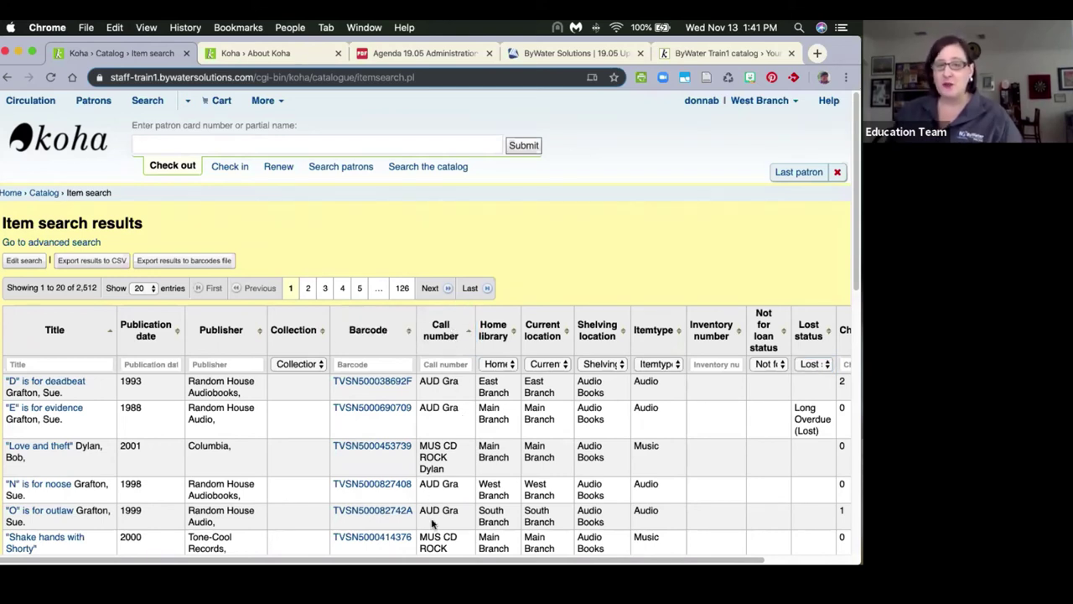
click(599, 334)
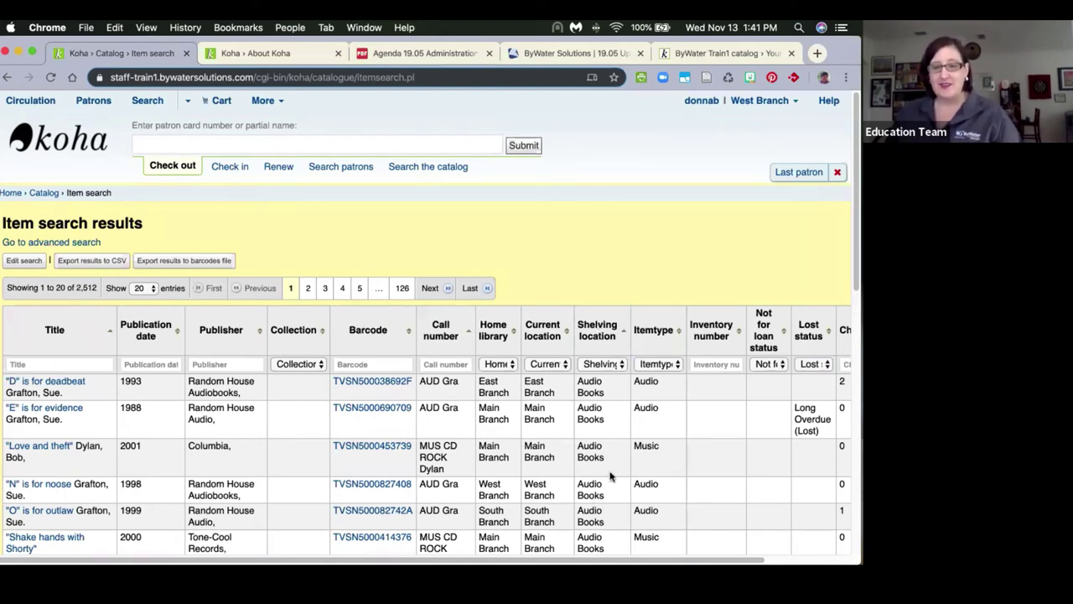
click(671, 333)
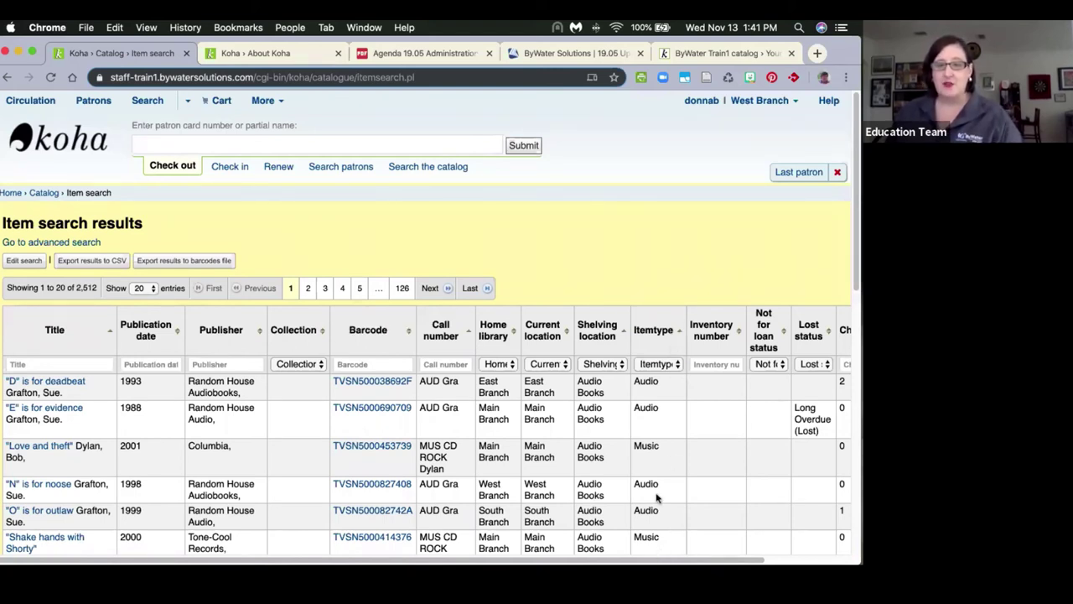
scroll(670, 460, down, 1)
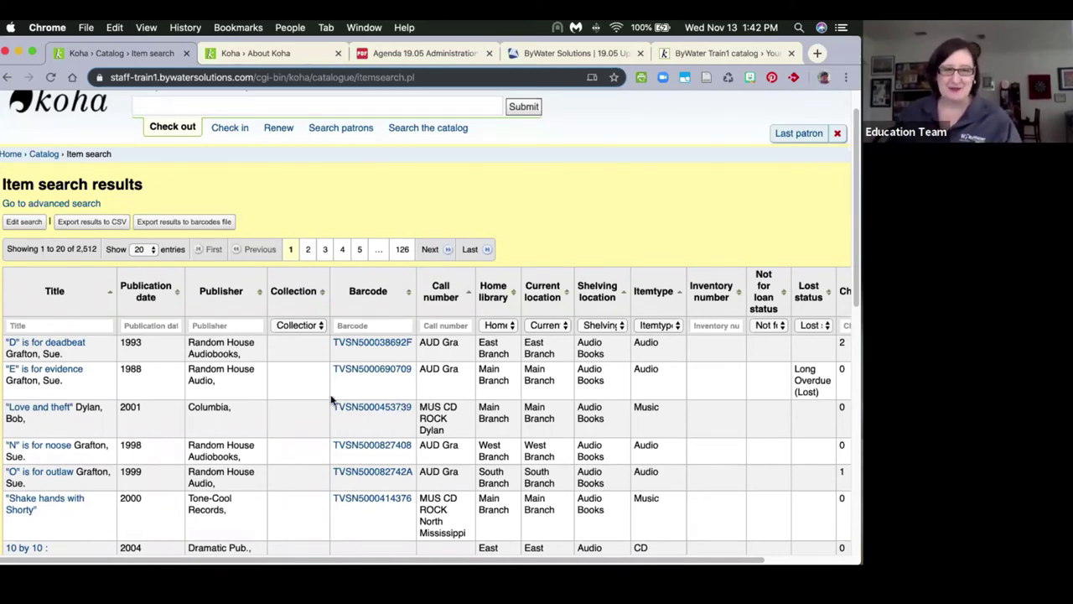
Step: Look through the sorted item search results and return to the staff home page
scroll(323, 403, down, 5)
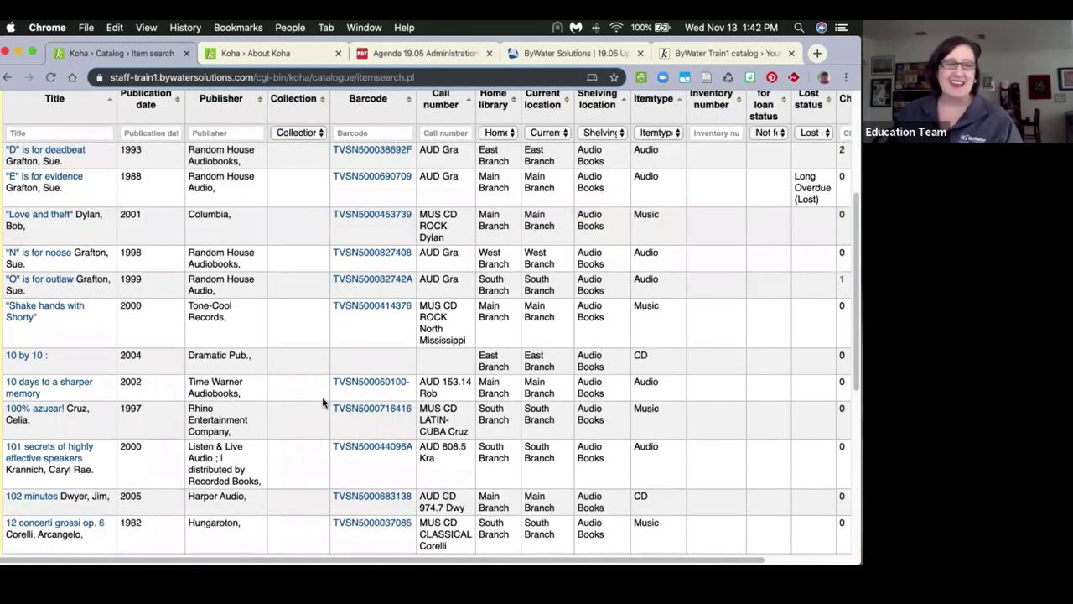
scroll(323, 400, up, 6)
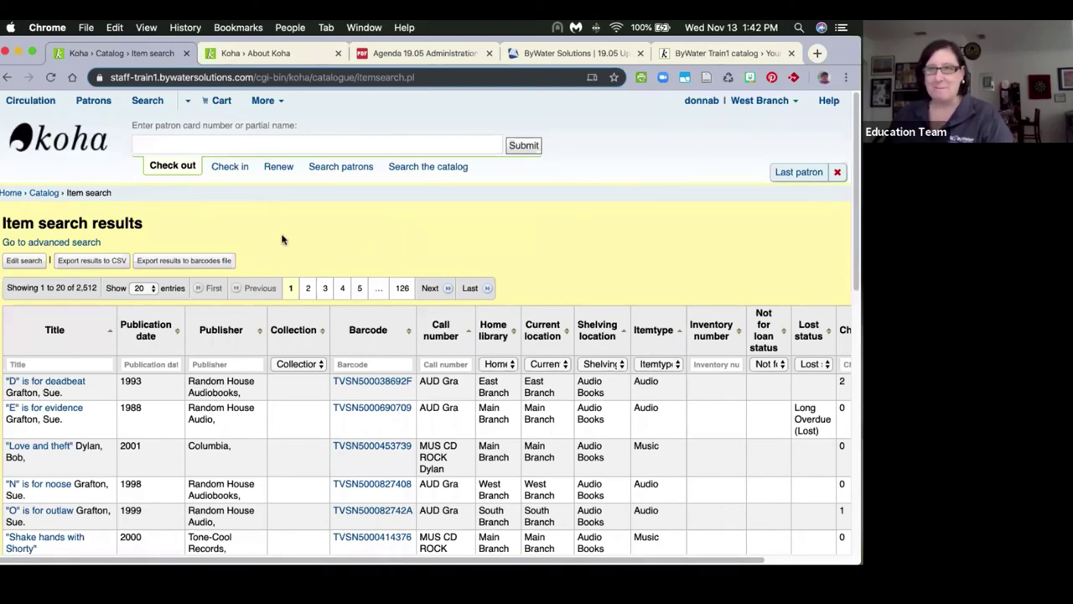
click(49, 144)
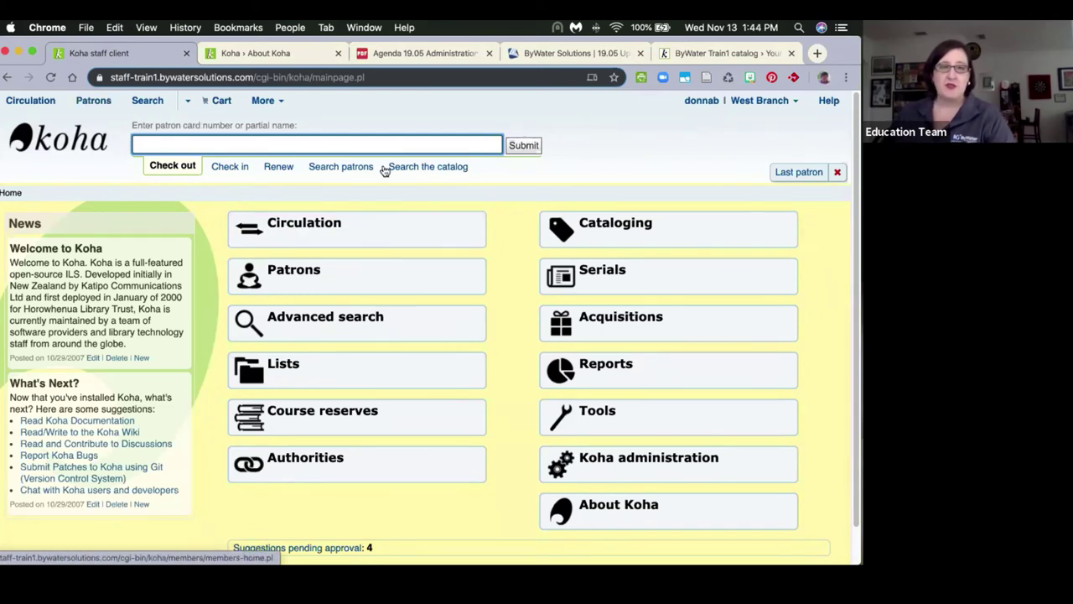
Step: Search patrons by the child patron's first name and open the patron's record
click(342, 167)
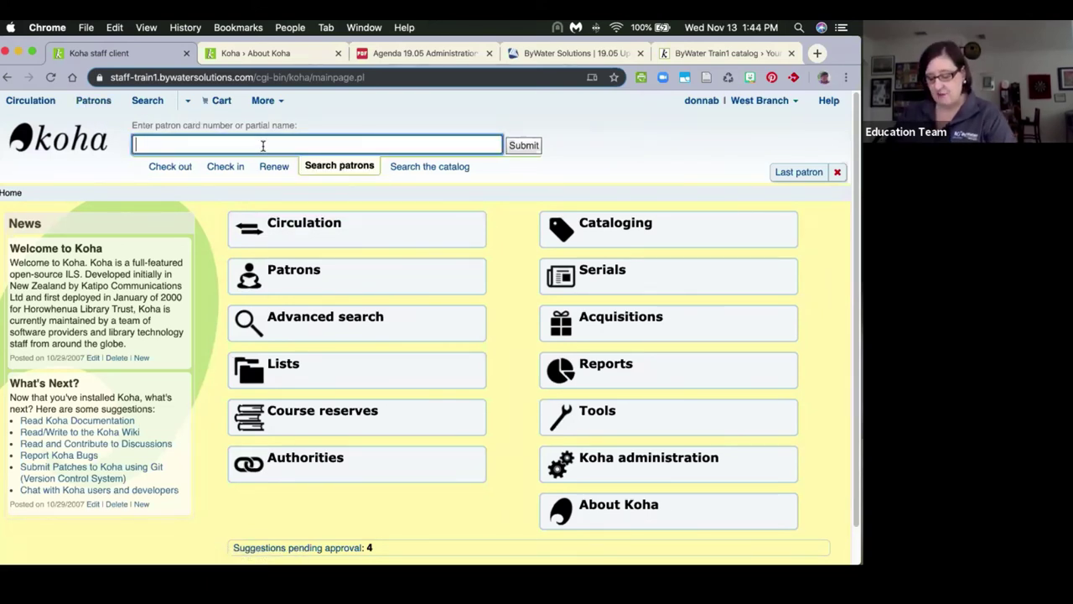
text(kel)
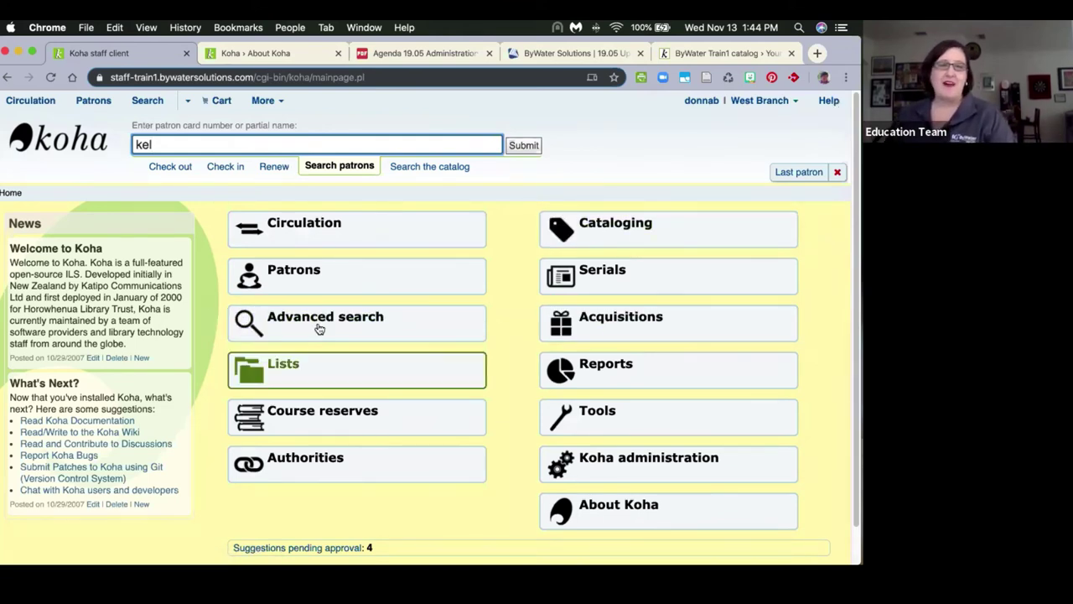
drag(169, 146, 87, 141)
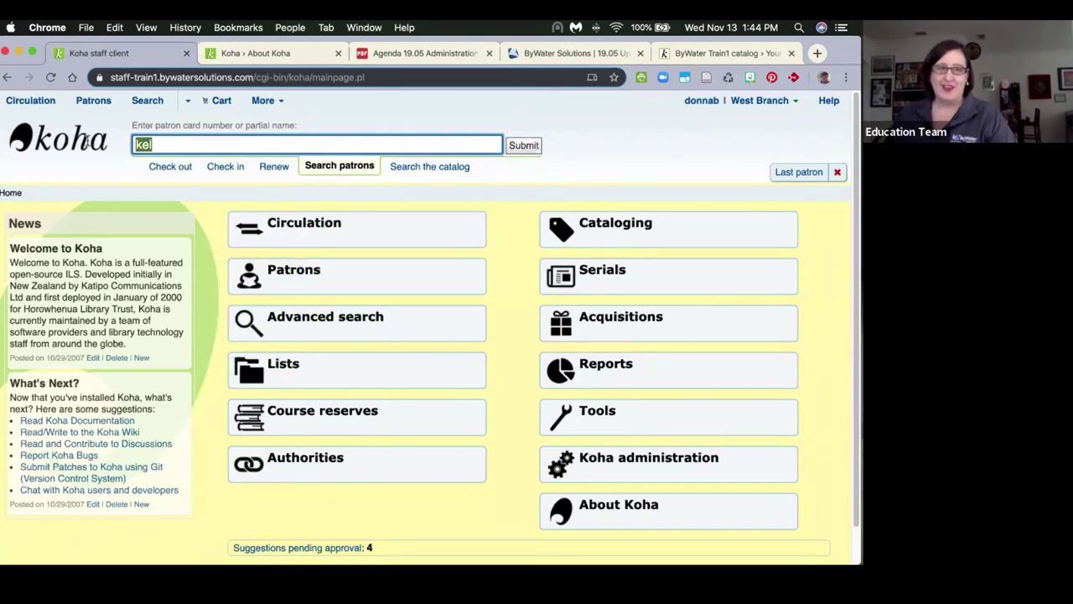
text(amelia)
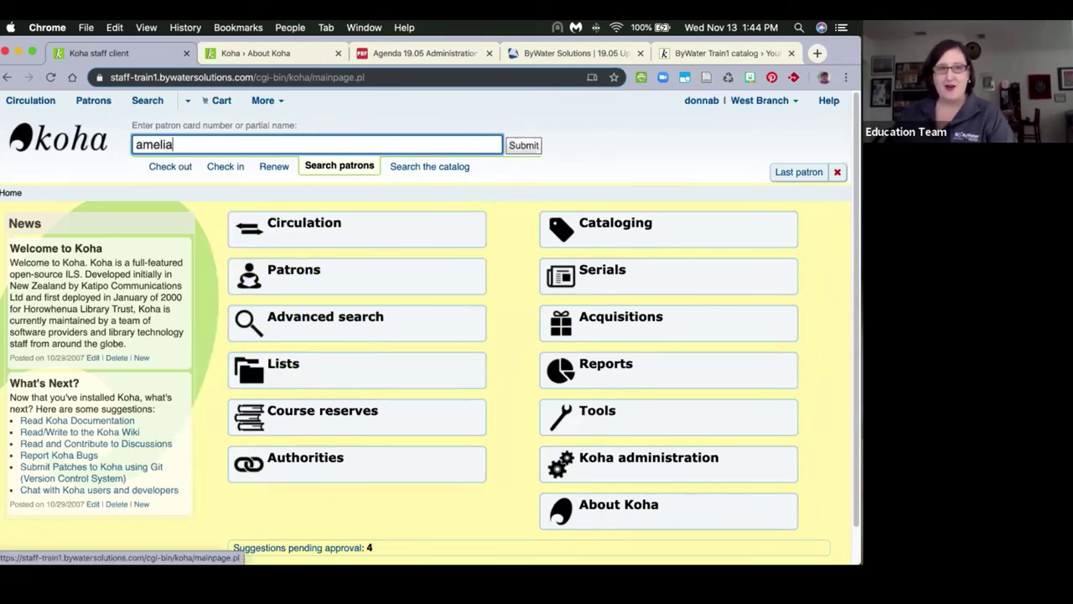
key(Return)
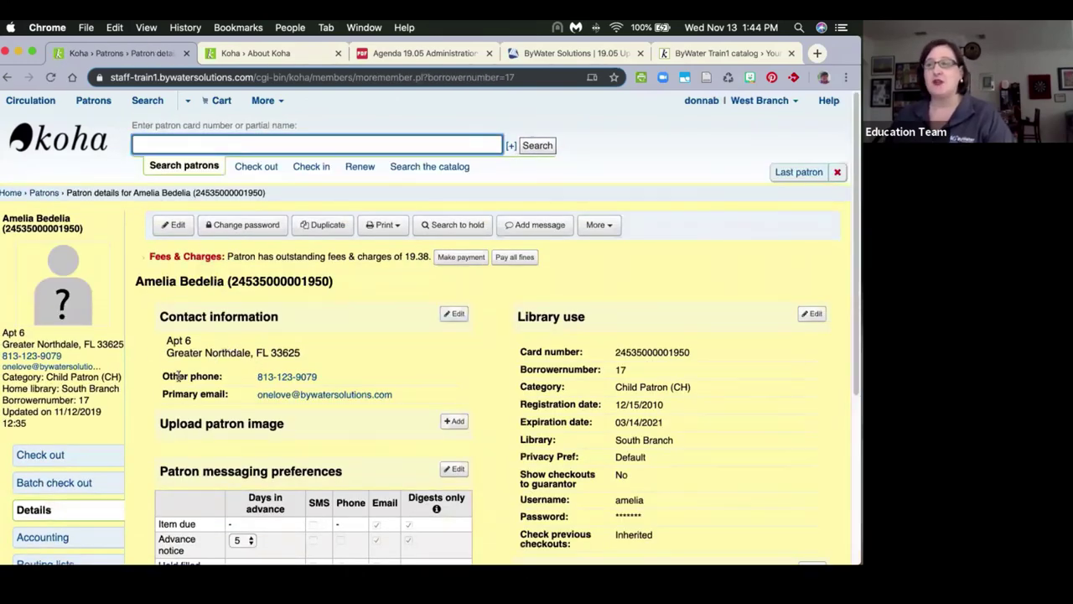
Step: Open the patron's modification log and examine its entries, highlighting the before and after details of the user ID change
scroll(178, 376, down, 5)
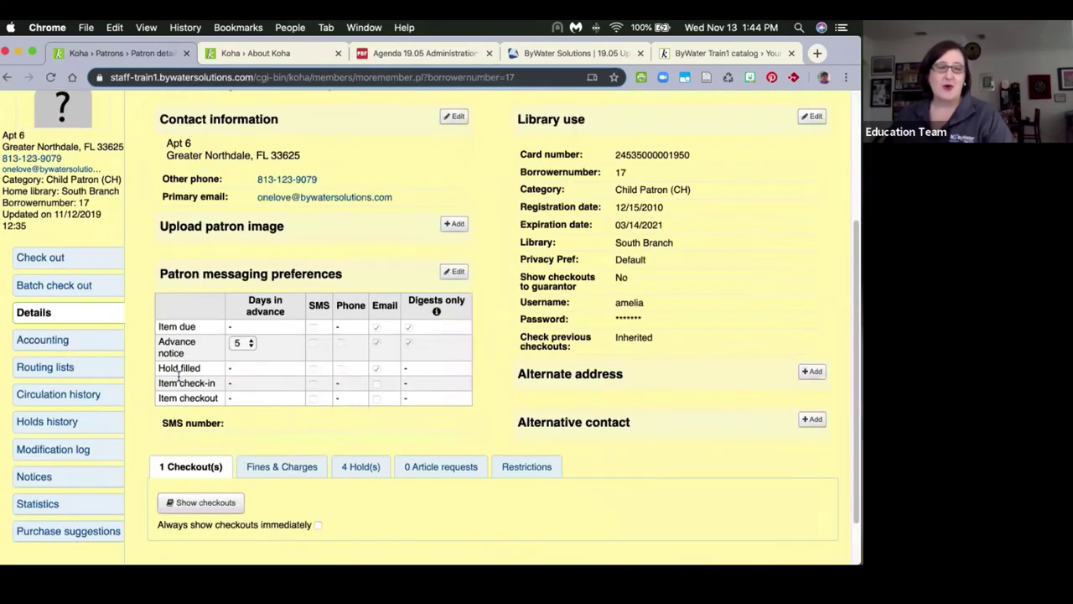
scroll(179, 376, down, 2)
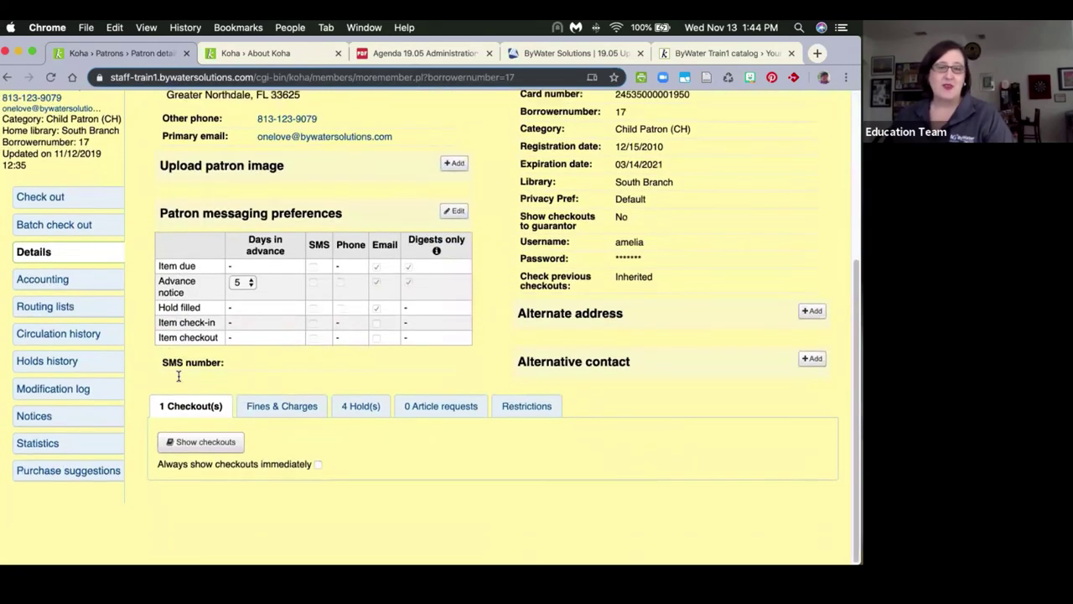
click(48, 391)
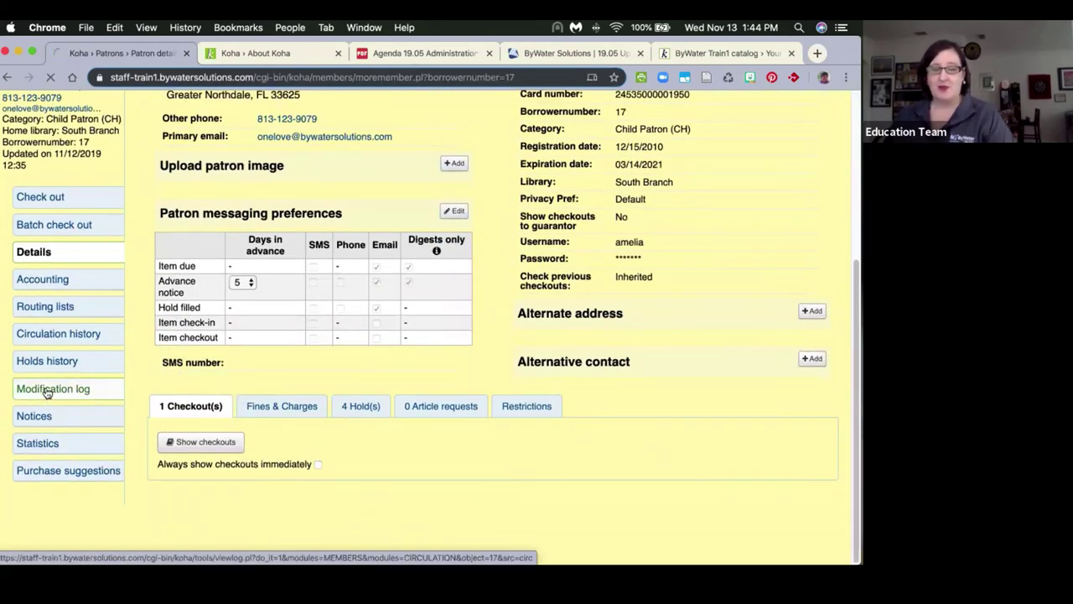
scroll(50, 390, down, 9)
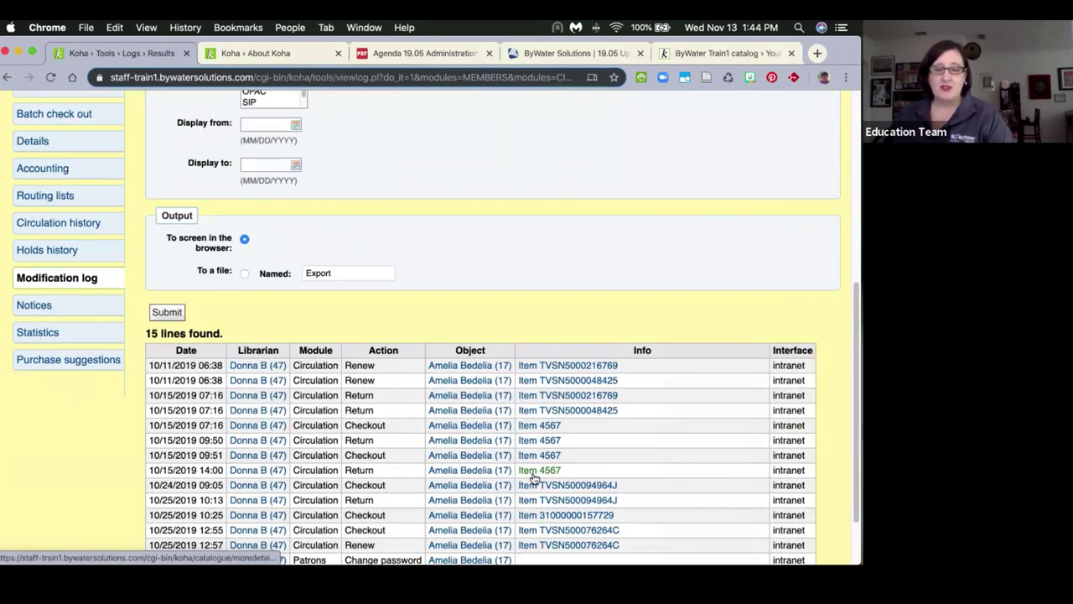
scroll(532, 474, down, 2)
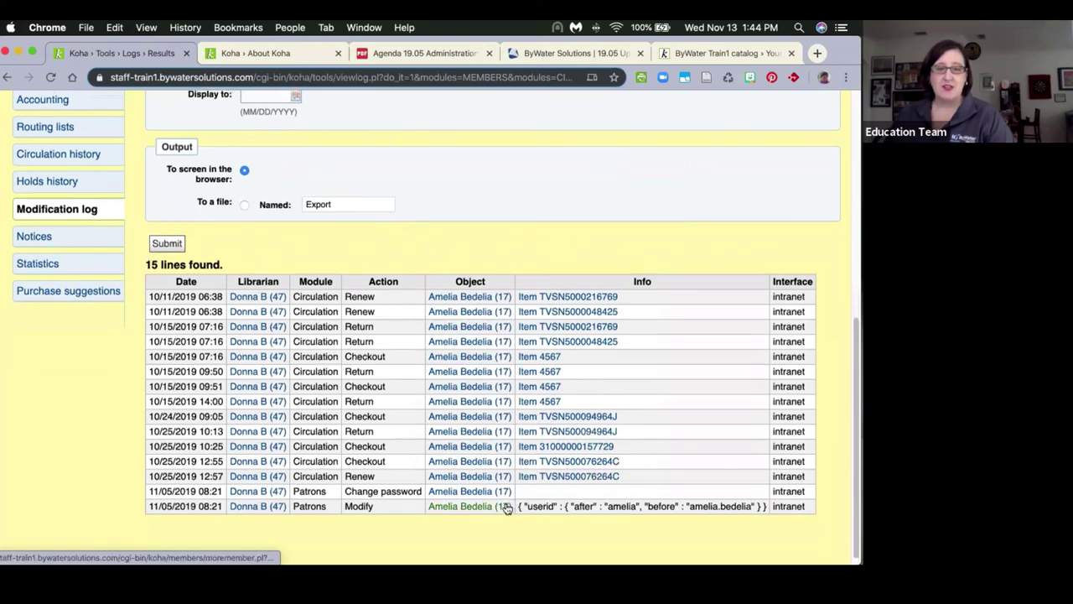
scroll(506, 508, up, 2)
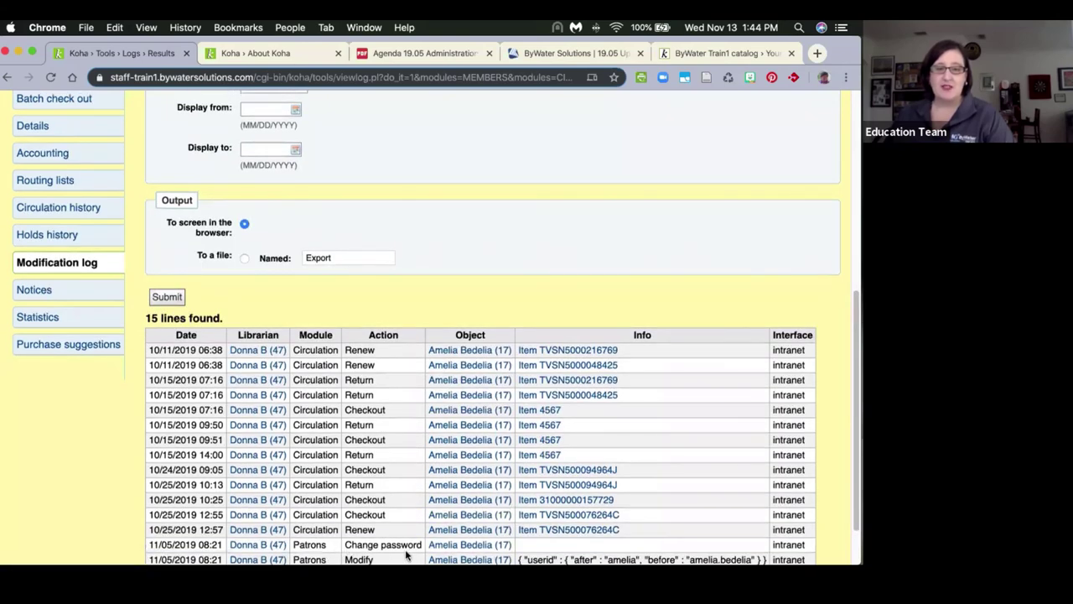
scroll(553, 358, down, 1)
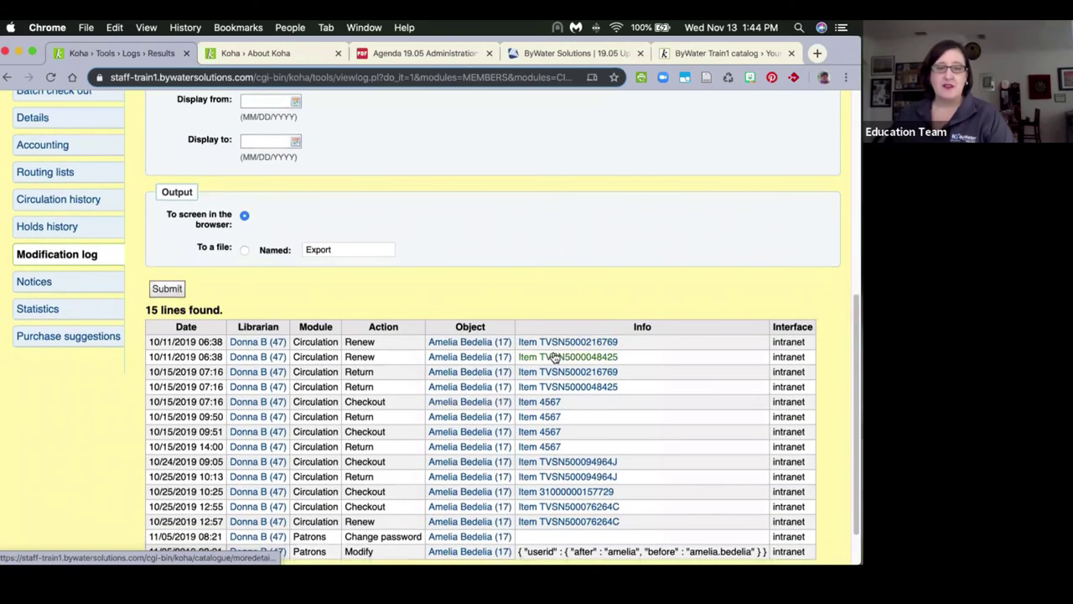
scroll(553, 358, down, 2)
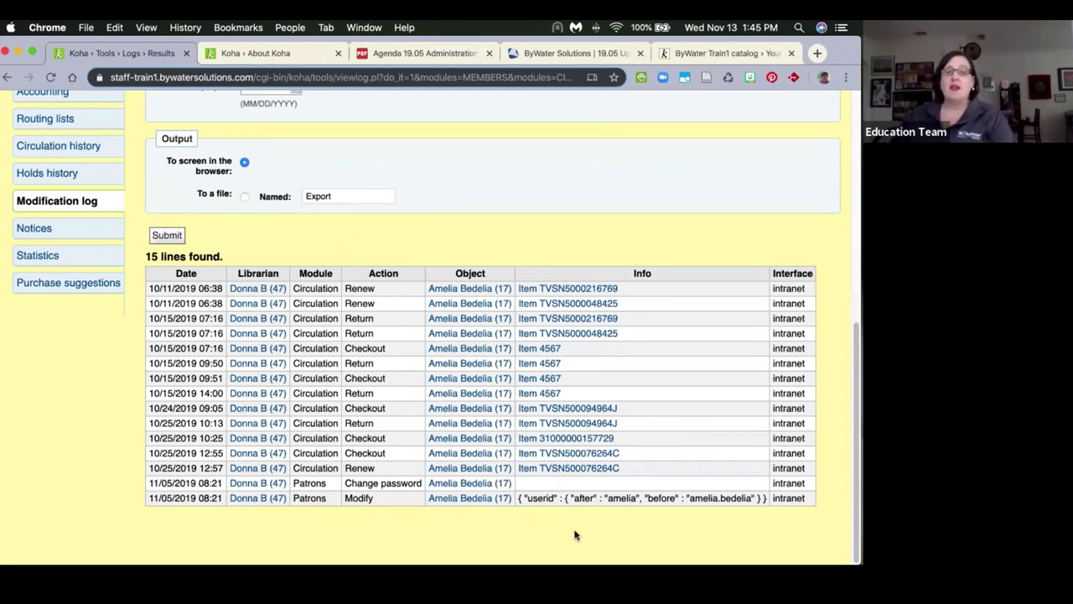
drag(520, 498, 780, 506)
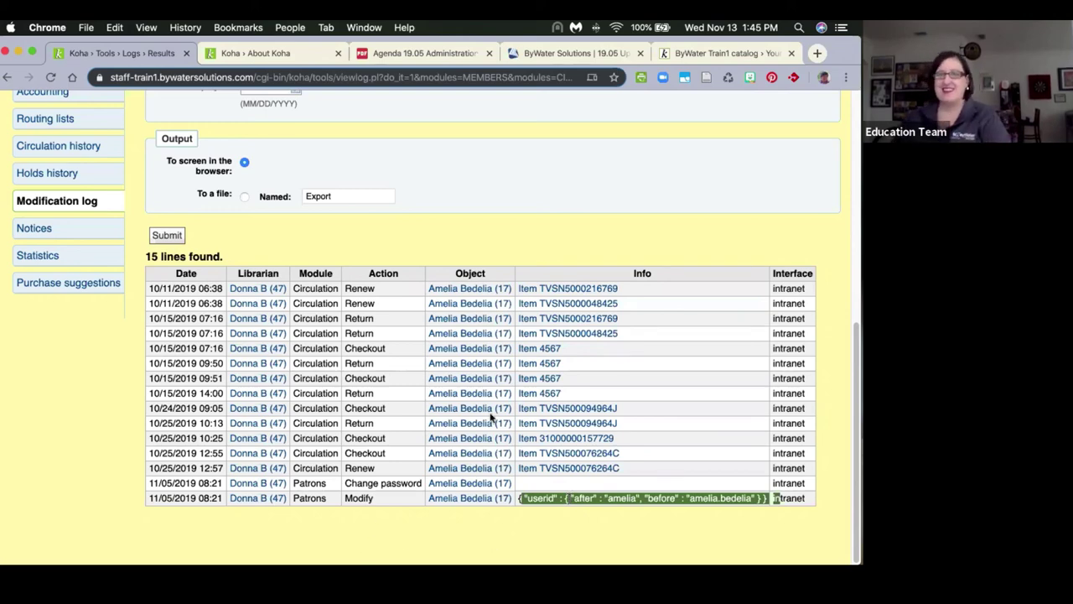
Step: Open plugin management in Koha administration and disable the Label Maker plugin
scroll(96, 355, up, 10)
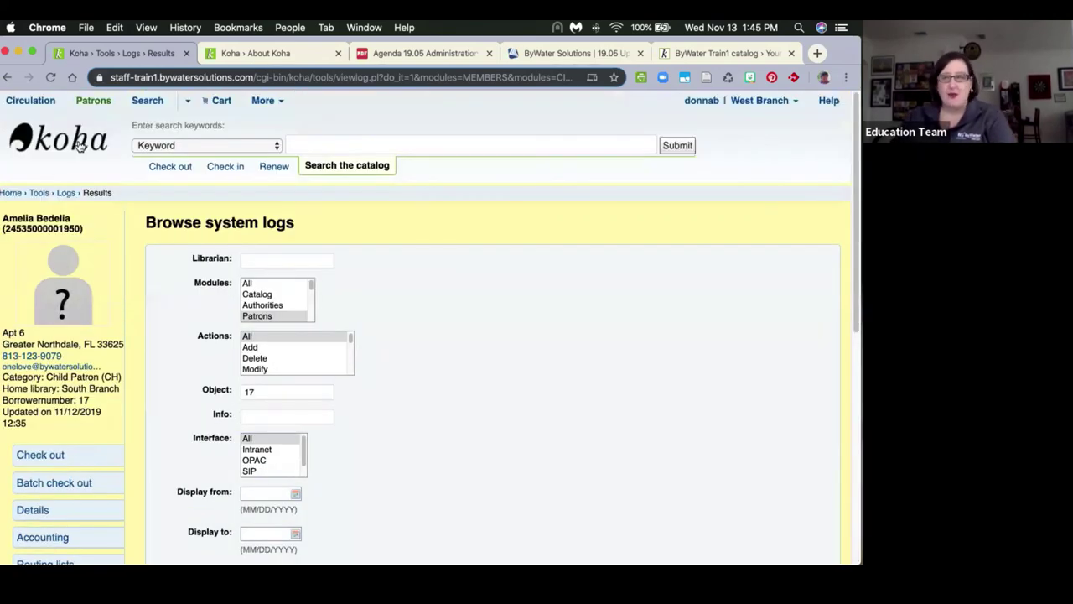
click(266, 100)
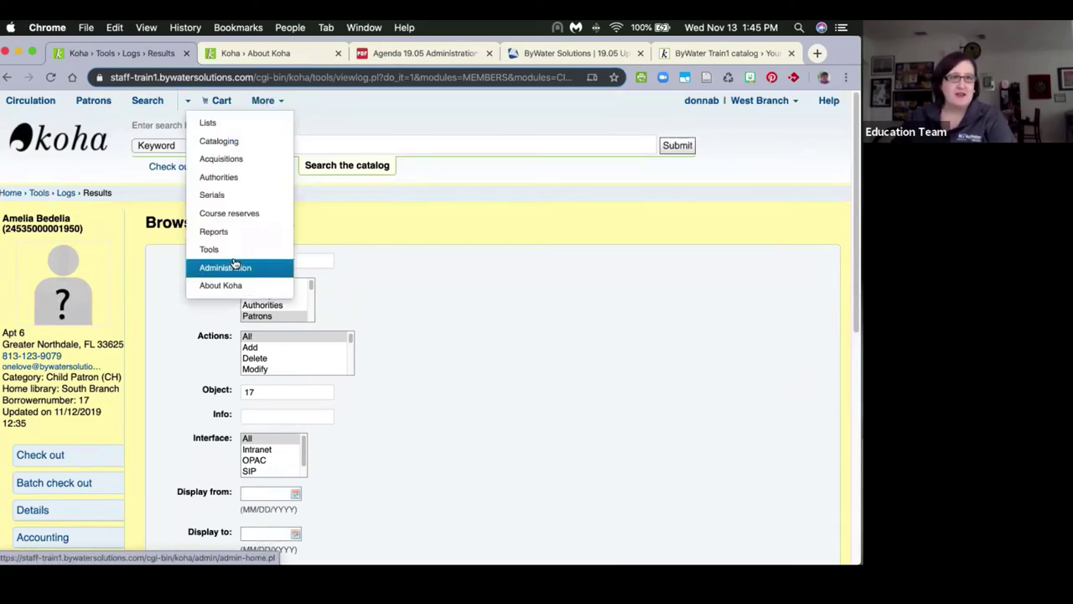
click(227, 267)
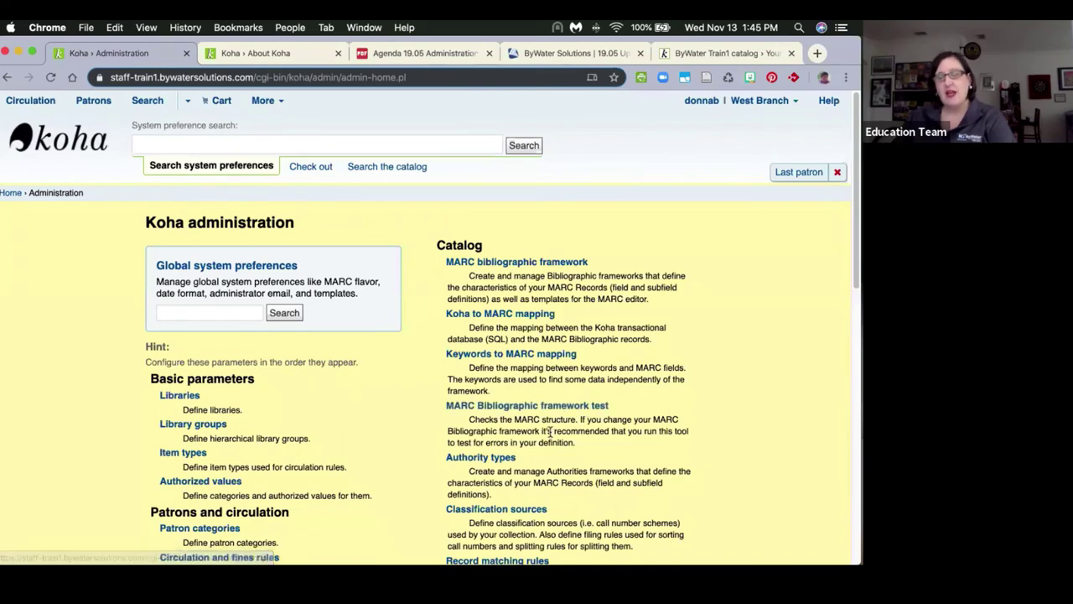
scroll(546, 429, down, 5)
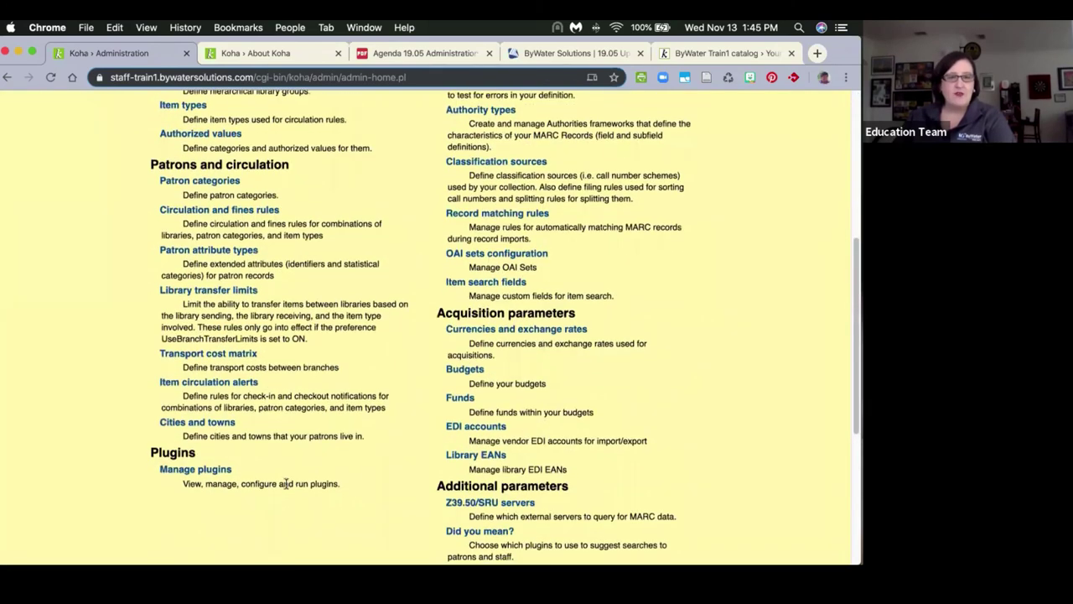
click(193, 472)
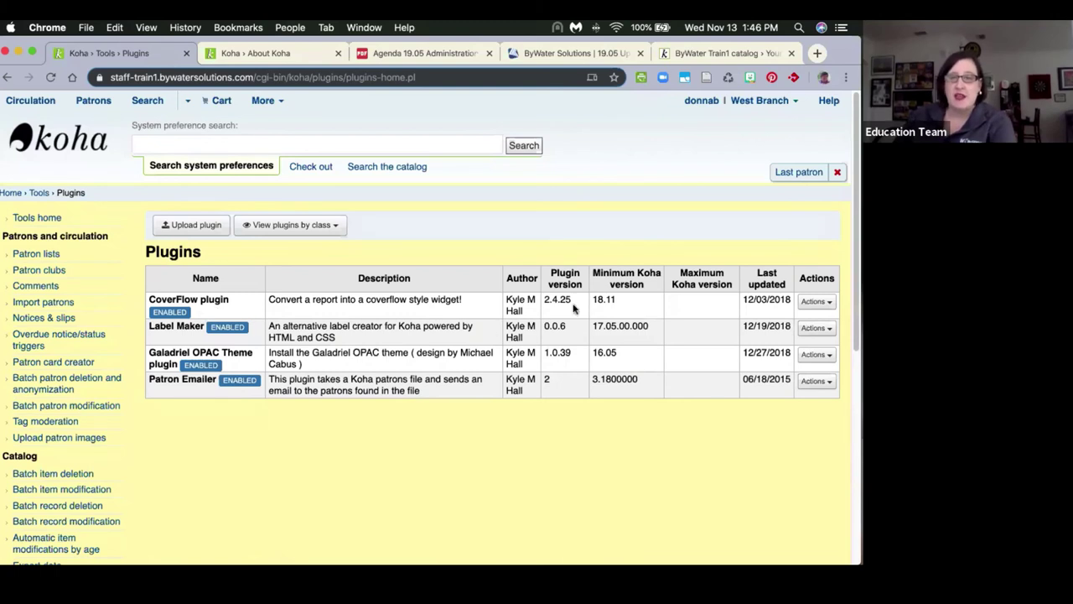
click(812, 332)
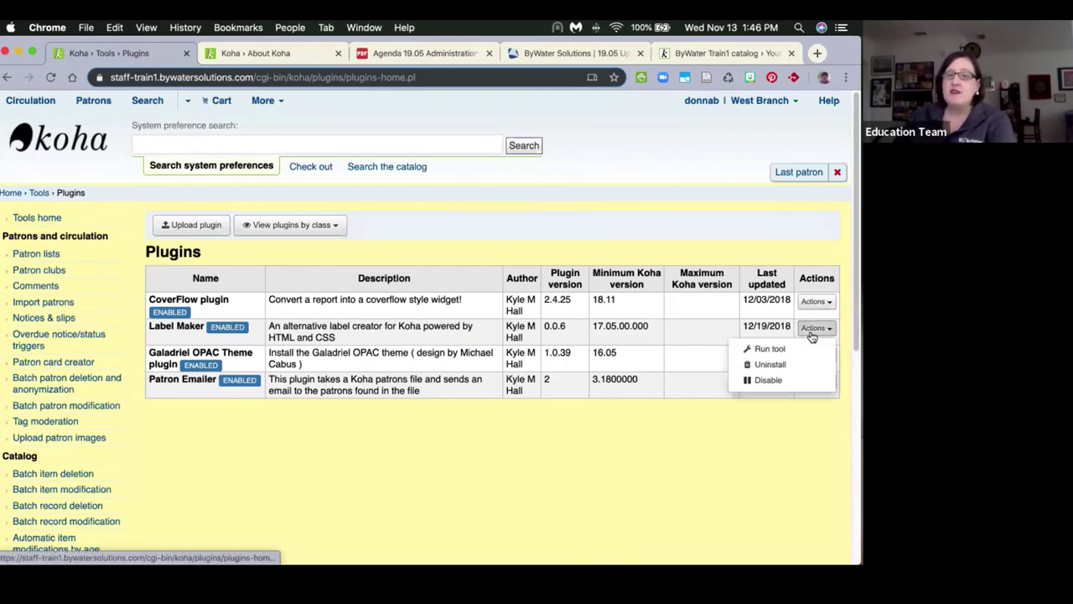
click(763, 384)
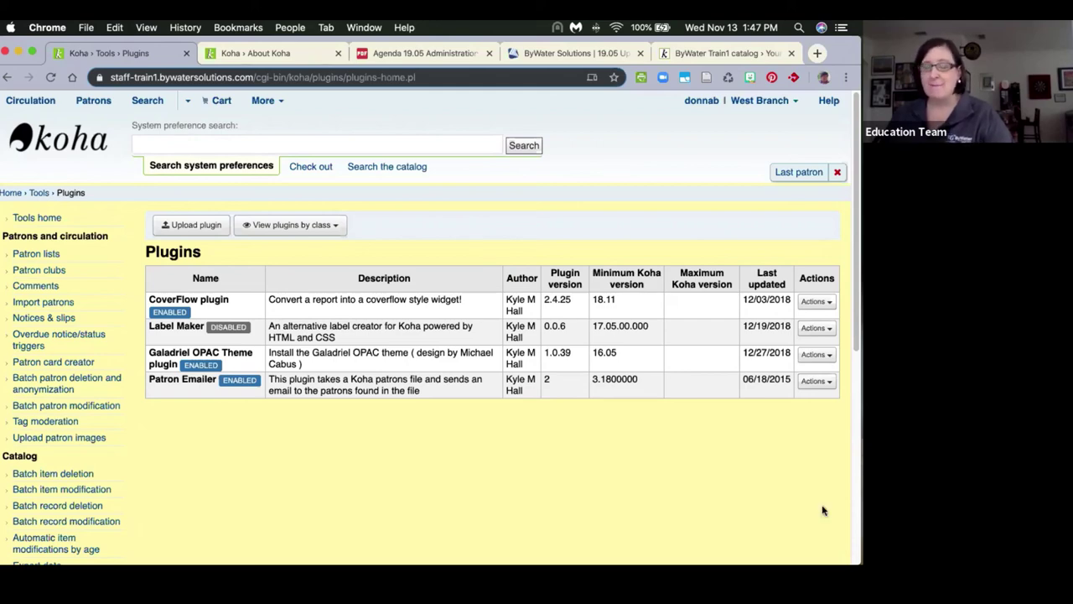
Step: Return to the staff home page and open the authorized values in Koha administration
click(10, 193)
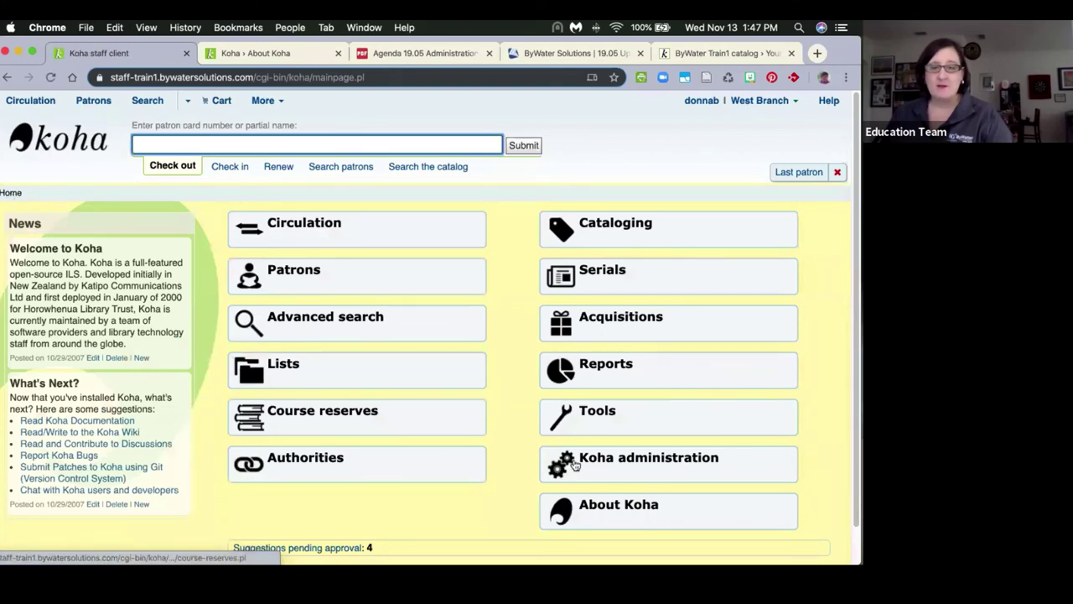
click(590, 417)
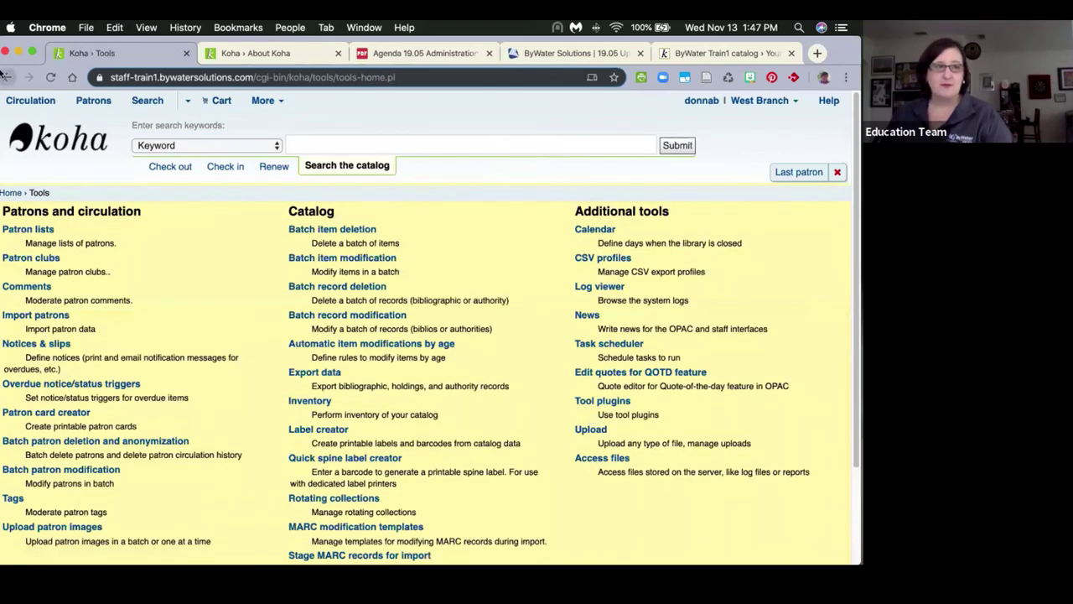
key(super+bracketleft)
click(597, 459)
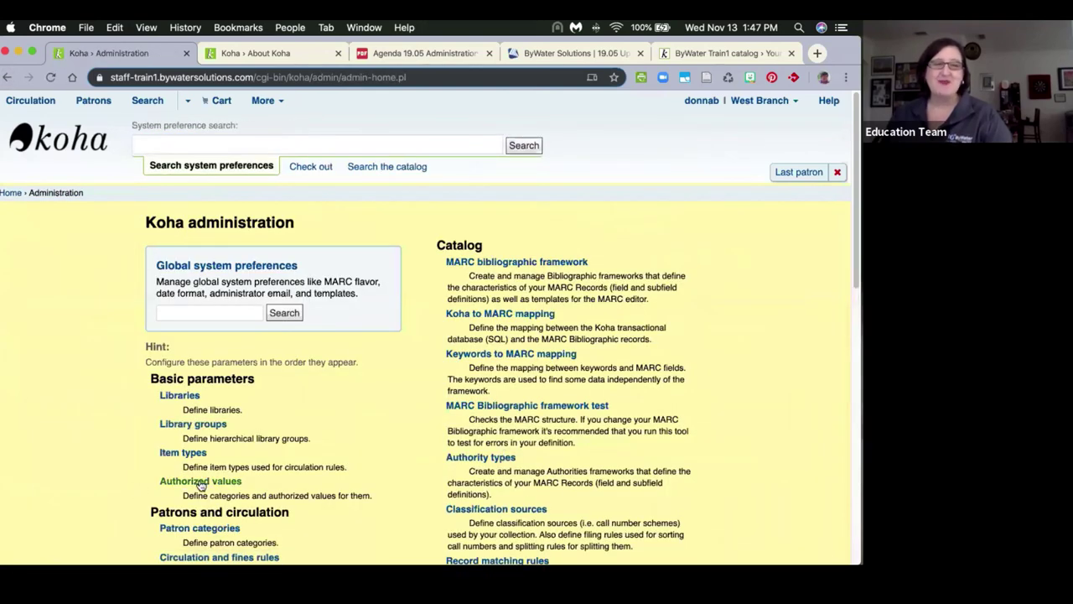
click(201, 483)
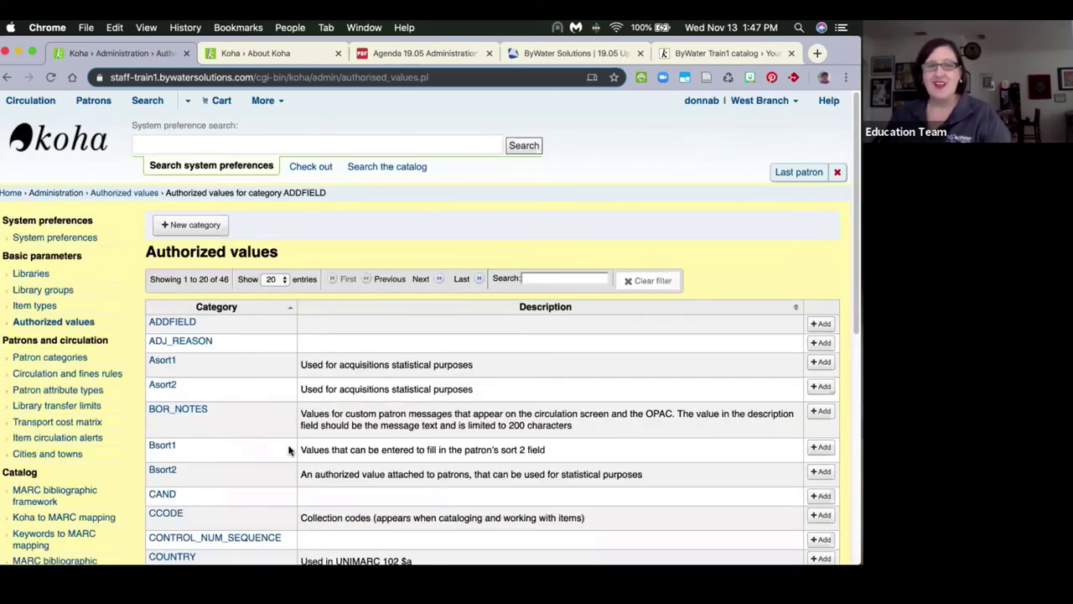
Step: Examine the authorized value categories and their descriptions, highlighting the DEPARTMENT category's description
scroll(289, 449, down, 3)
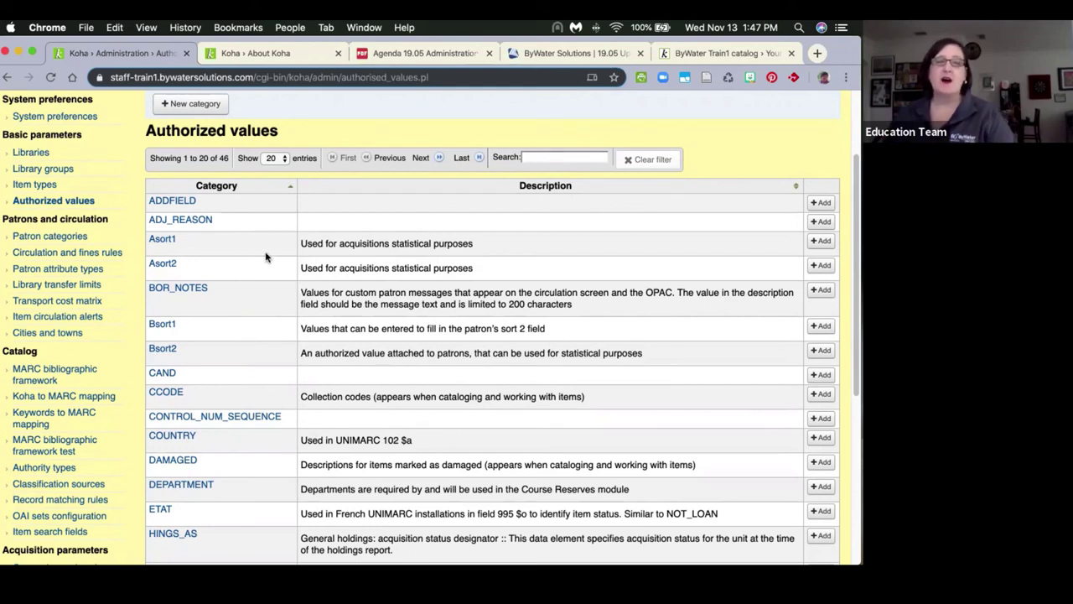
scroll(264, 256, down, 5)
scroll(717, 508, down, 3)
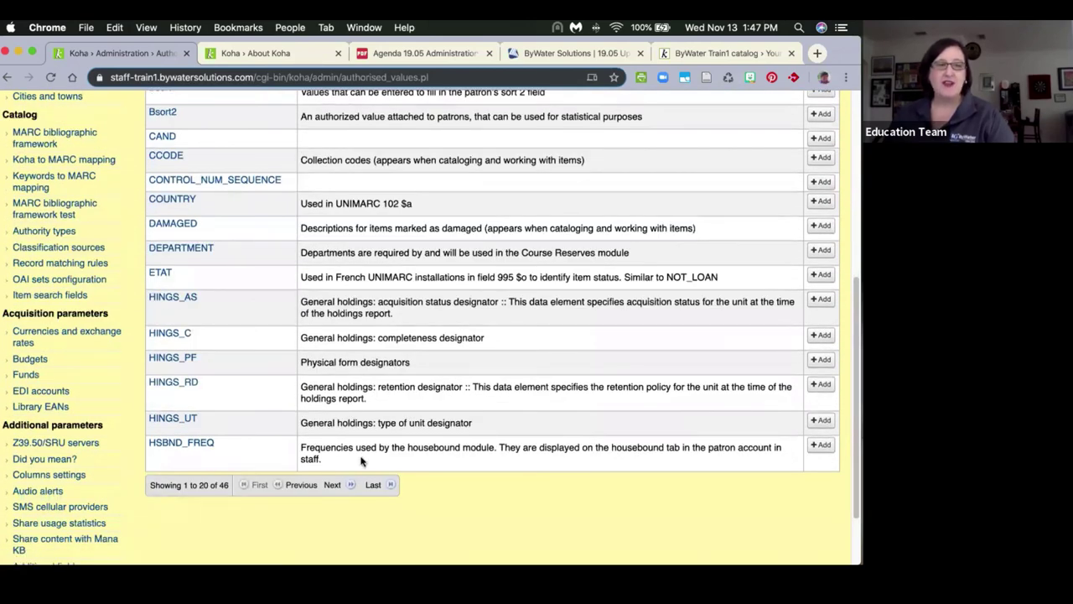
scroll(362, 461, up, 8)
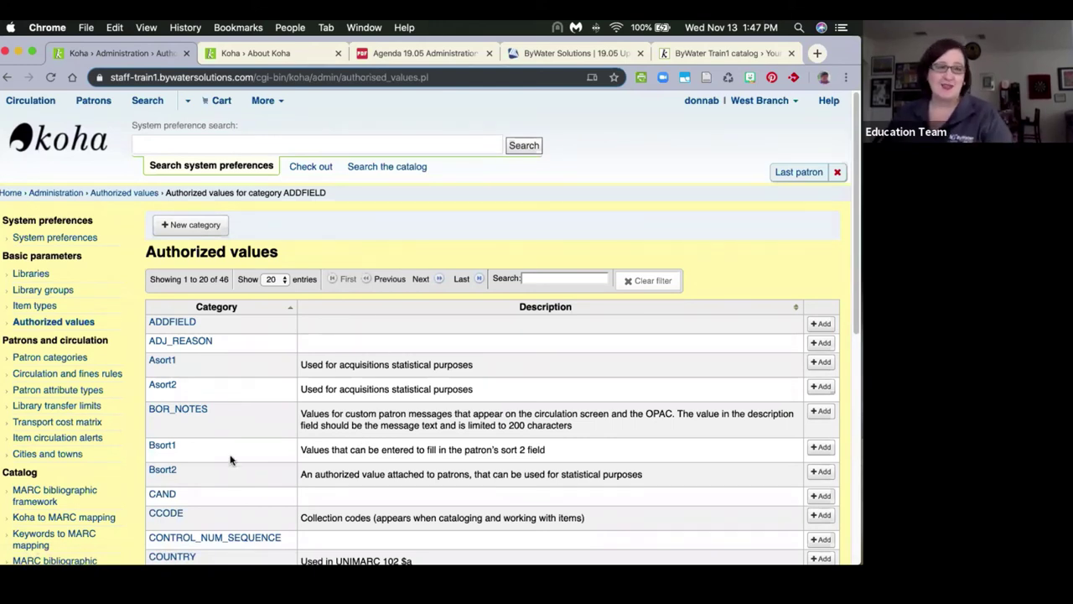
scroll(231, 459, down, 3)
scroll(232, 458, down, 2)
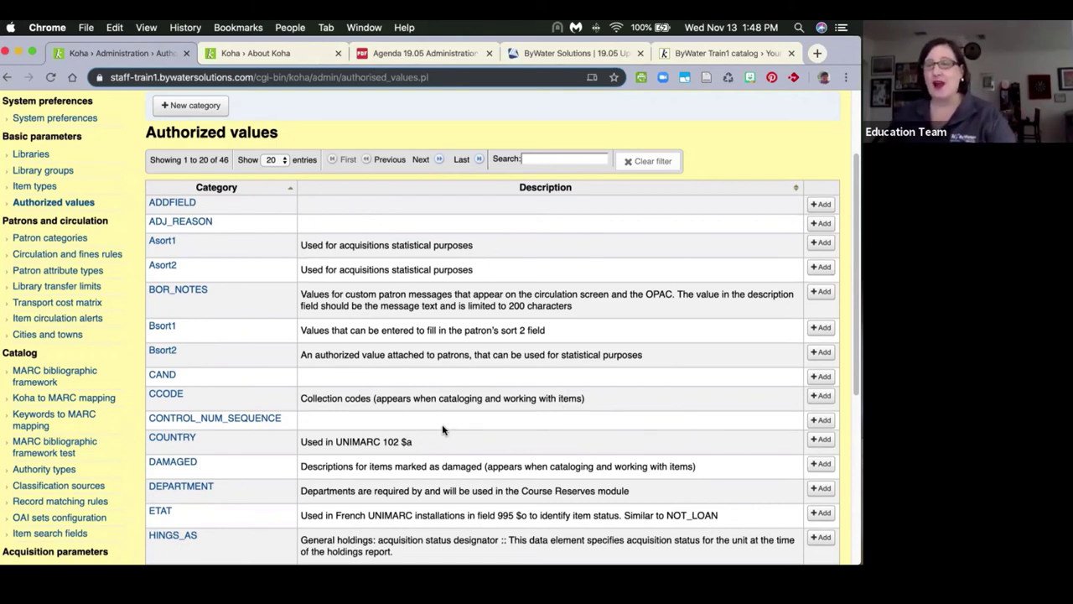
scroll(401, 463, down, 2)
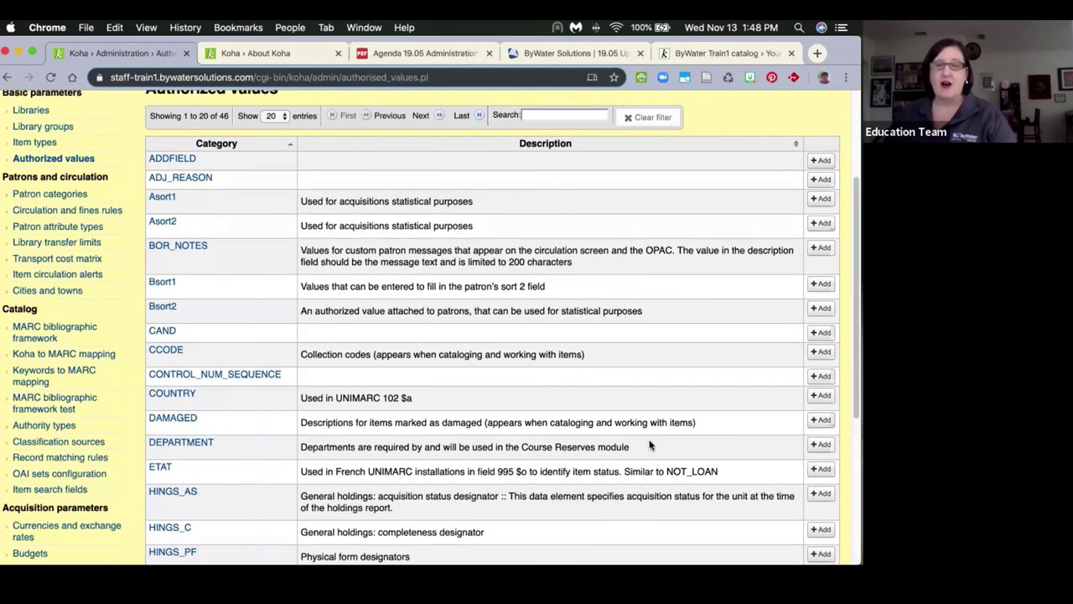
drag(652, 446, 296, 460)
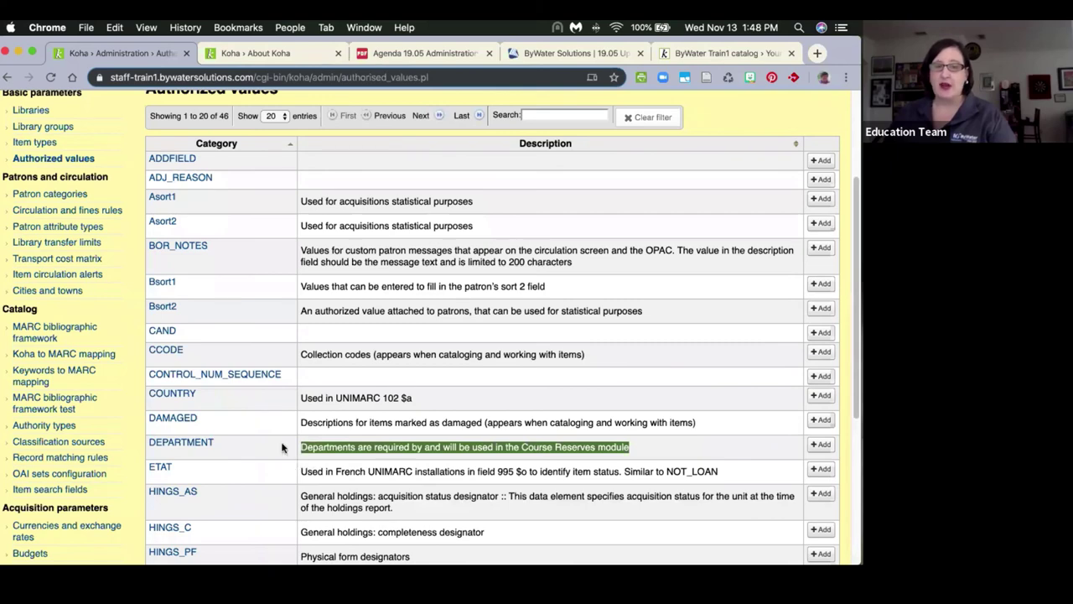
scroll(270, 446, down, 1)
scroll(272, 446, down, 10)
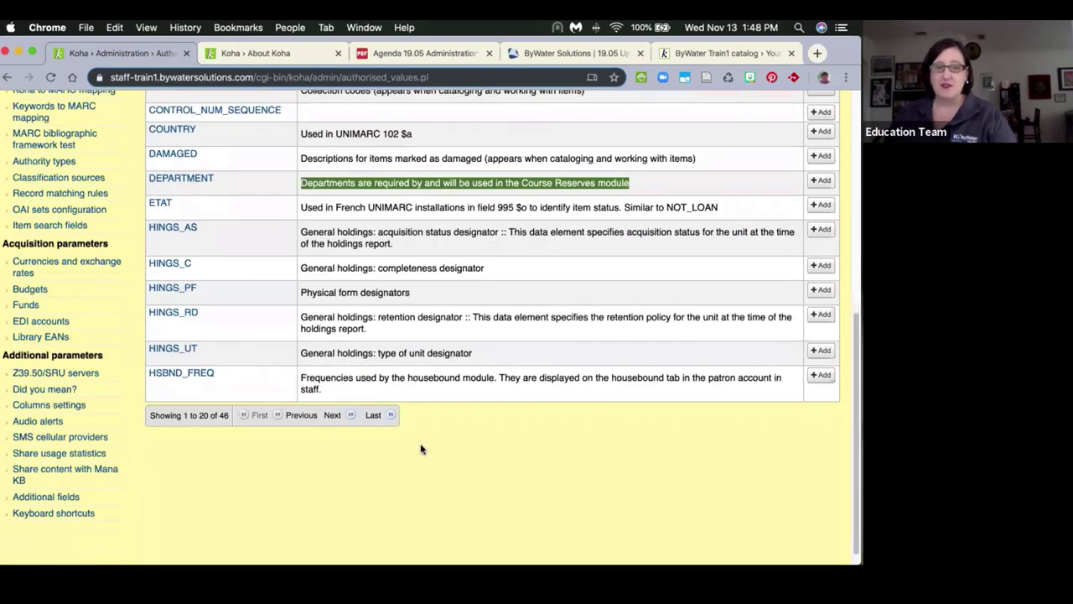
scroll(383, 436, up, 4)
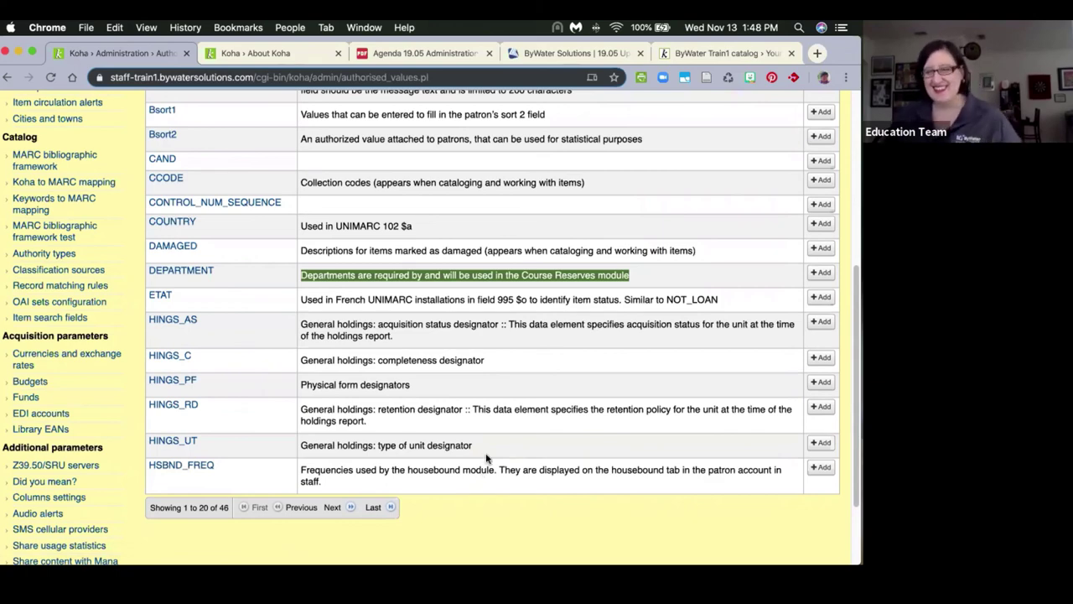
scroll(633, 543, up, 1)
scroll(436, 519, up, 8)
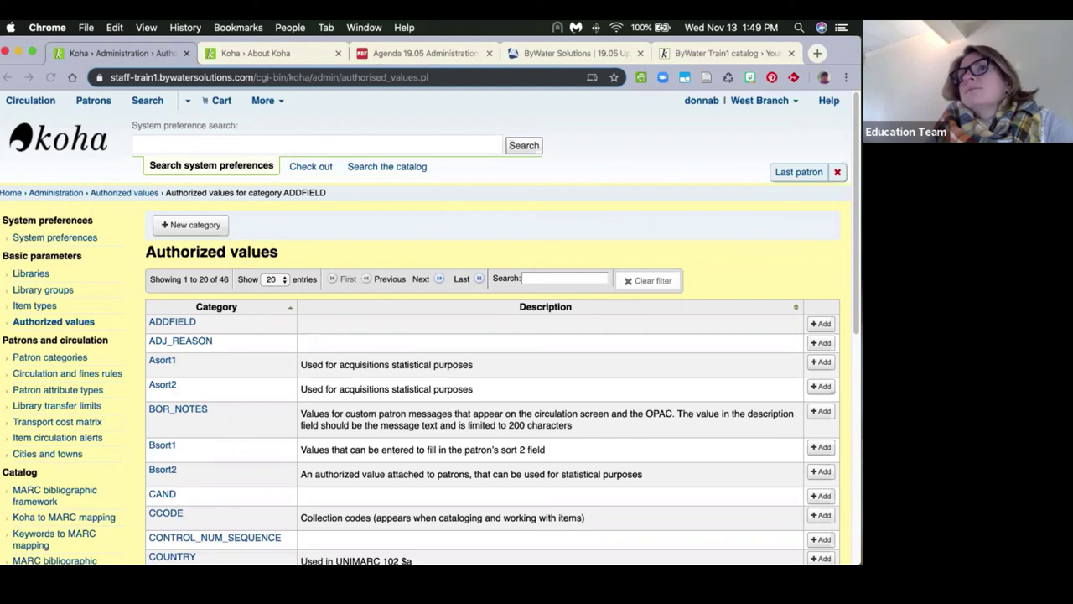
Step: Open the reports module and start a new SQL report from the Mana knowledge base
click(267, 104)
click(228, 232)
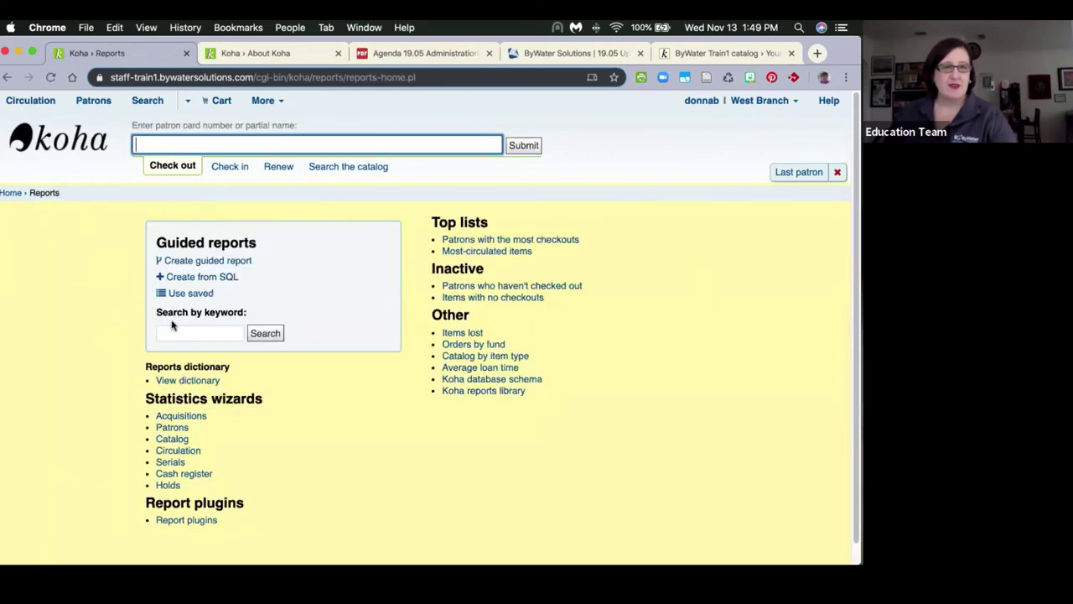
click(192, 277)
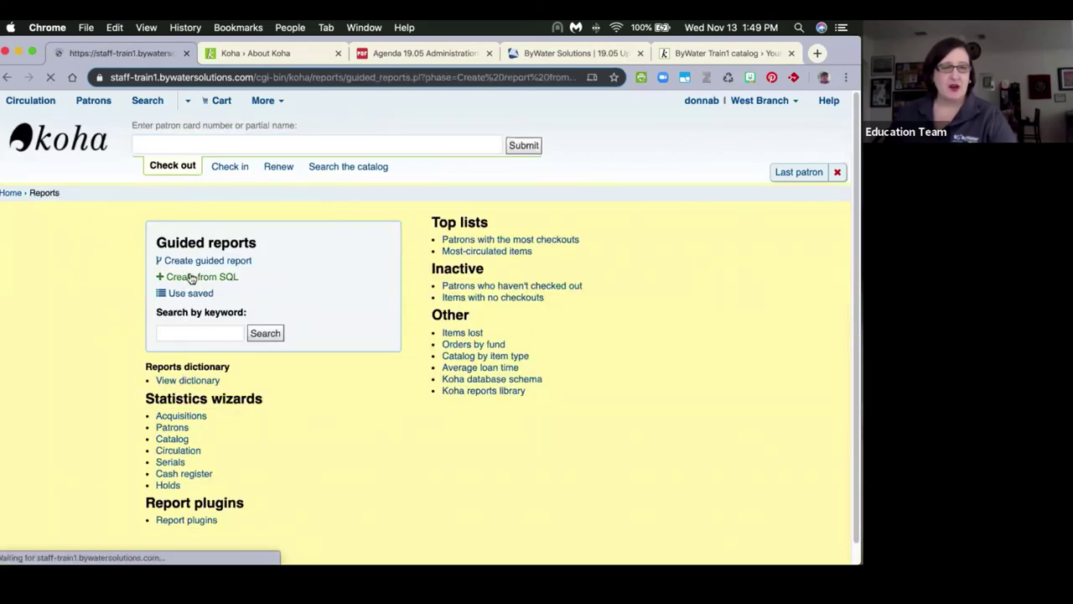
click(179, 226)
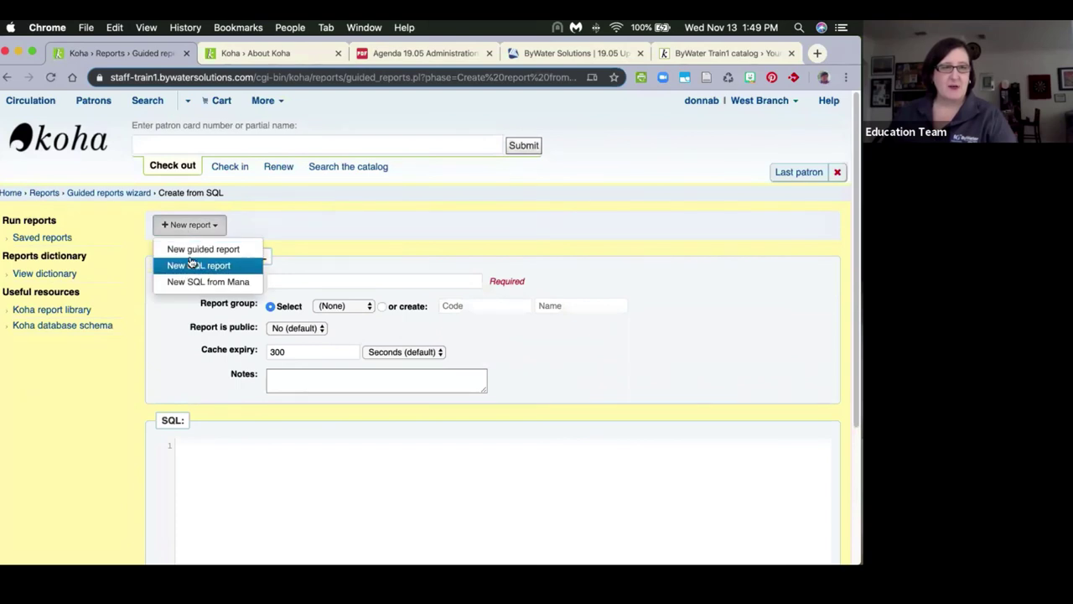
click(193, 282)
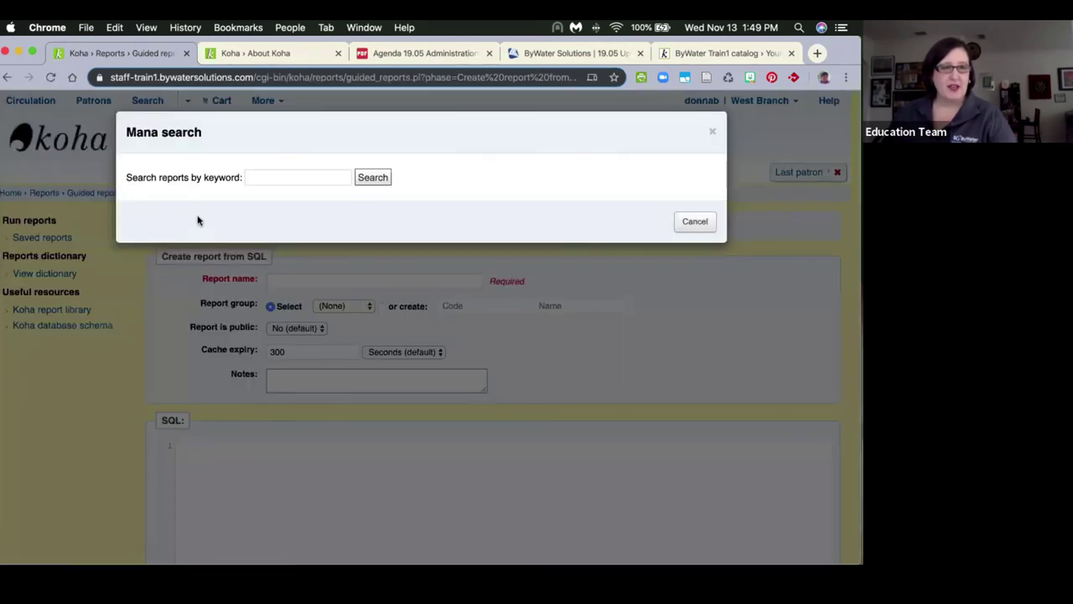
Step: Search Mana reports for "added" and import the report "Count by Call Number for items added last month"
click(271, 185)
text(added)
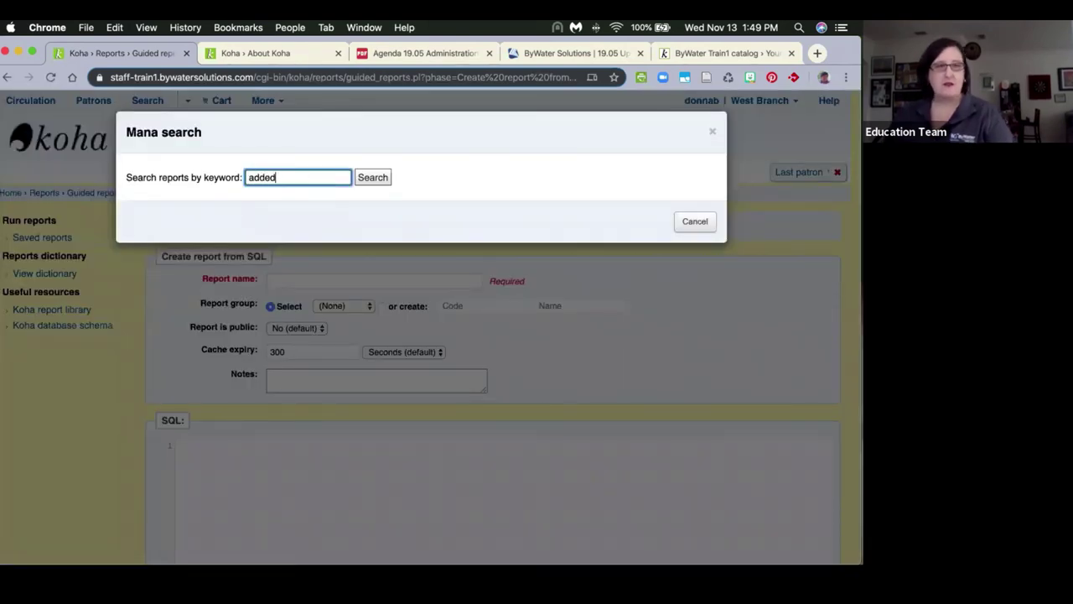
key(Return)
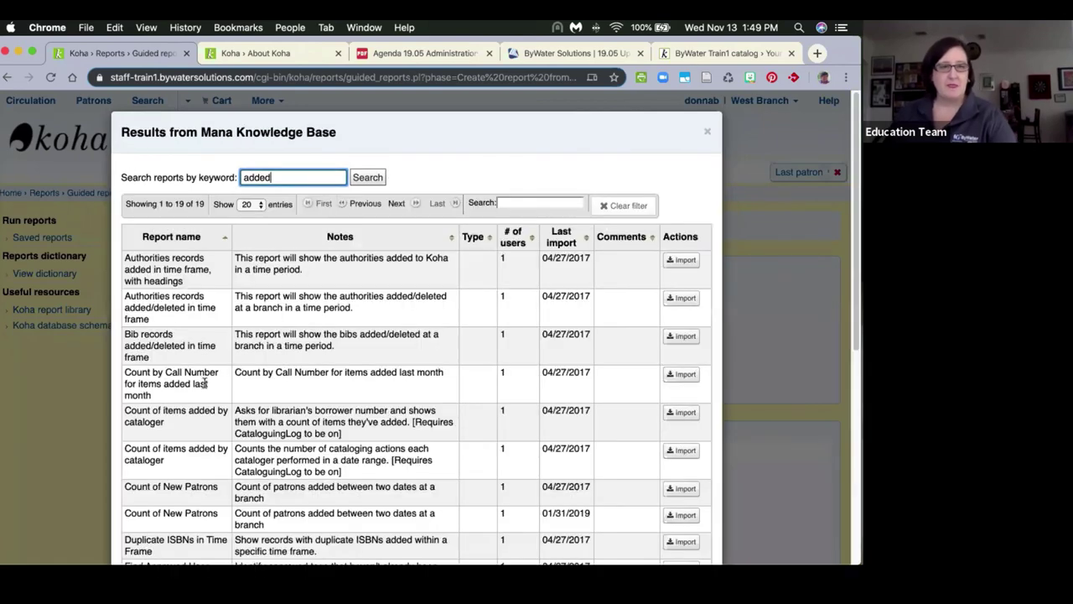
click(684, 379)
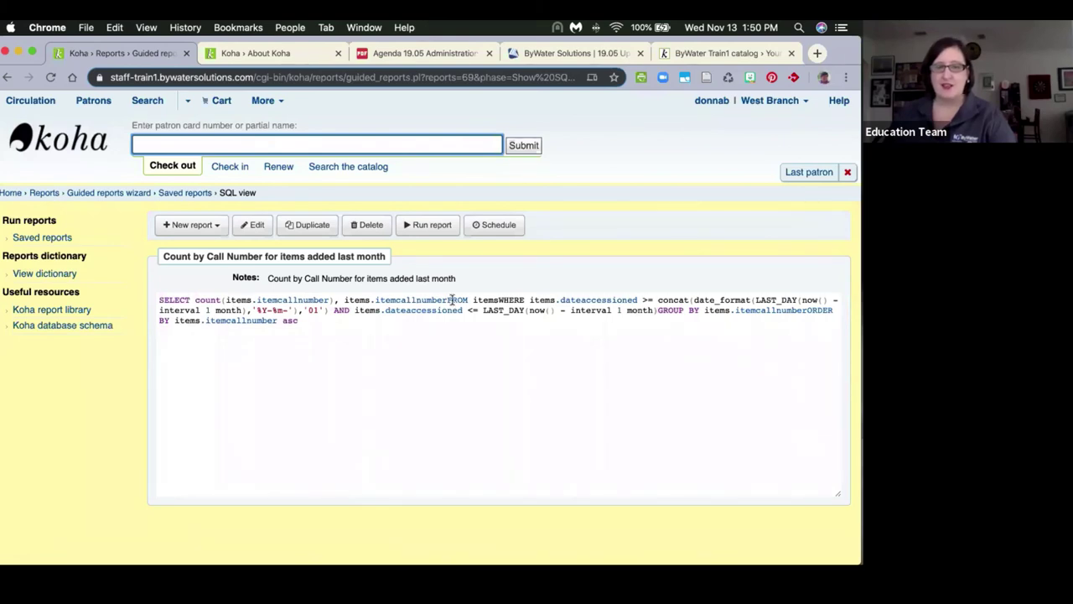
Step: Examine the imported report's SQL, highlighting where the FROM and WHERE clauses run together with the preceding text
drag(447, 300, 525, 299)
click(410, 299)
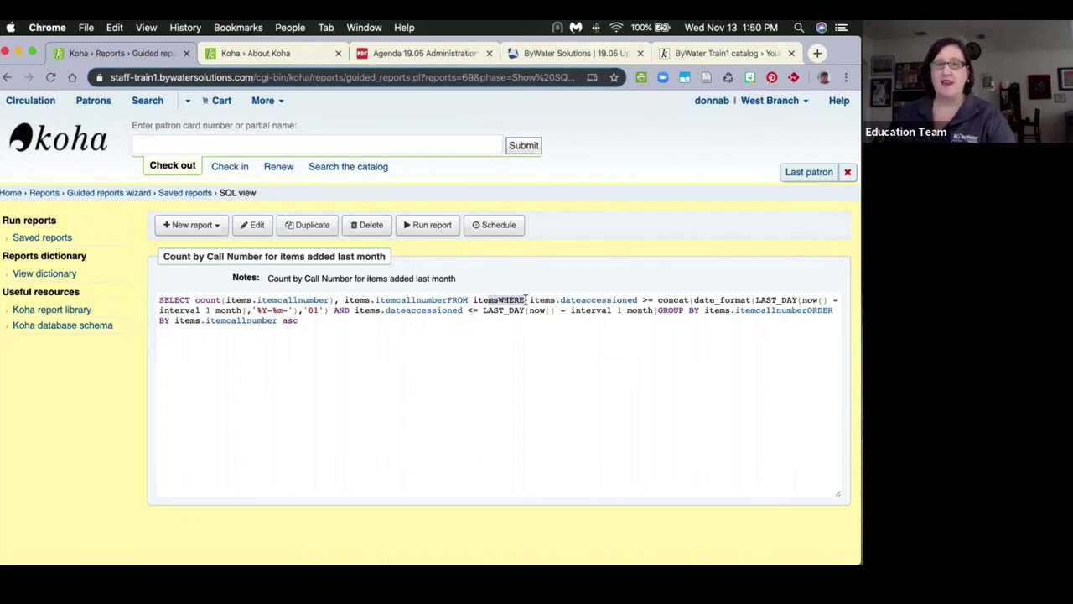
click(498, 321)
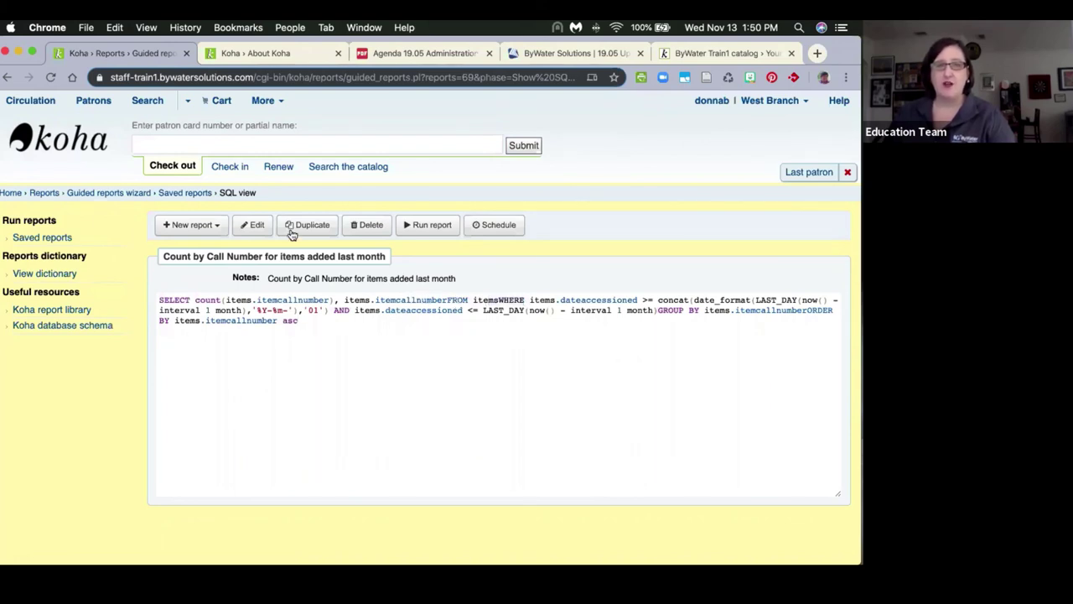
Step: Edit the imported report's SQL to start FROM, WHERE and ORDER BY on separate lines, and cancel the edit without saving
click(259, 225)
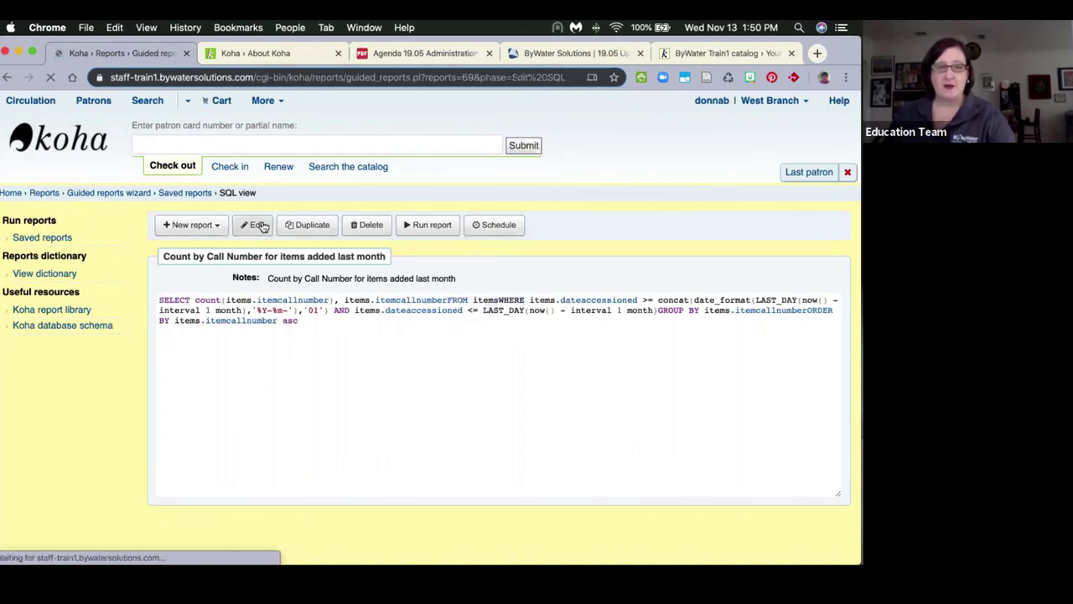
scroll(261, 344, down, 3)
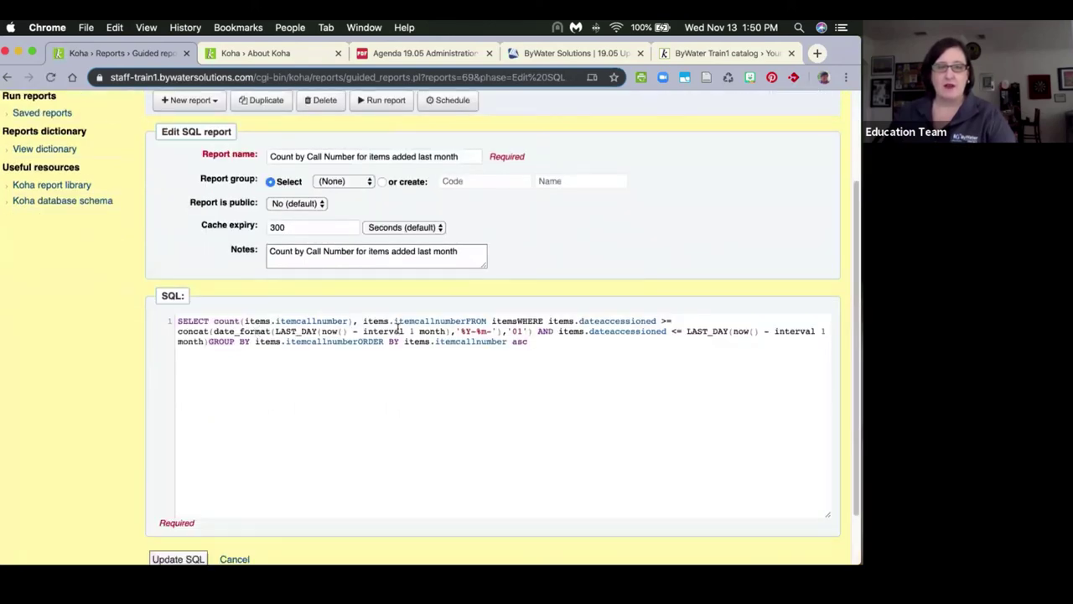
click(467, 321)
key(Return)
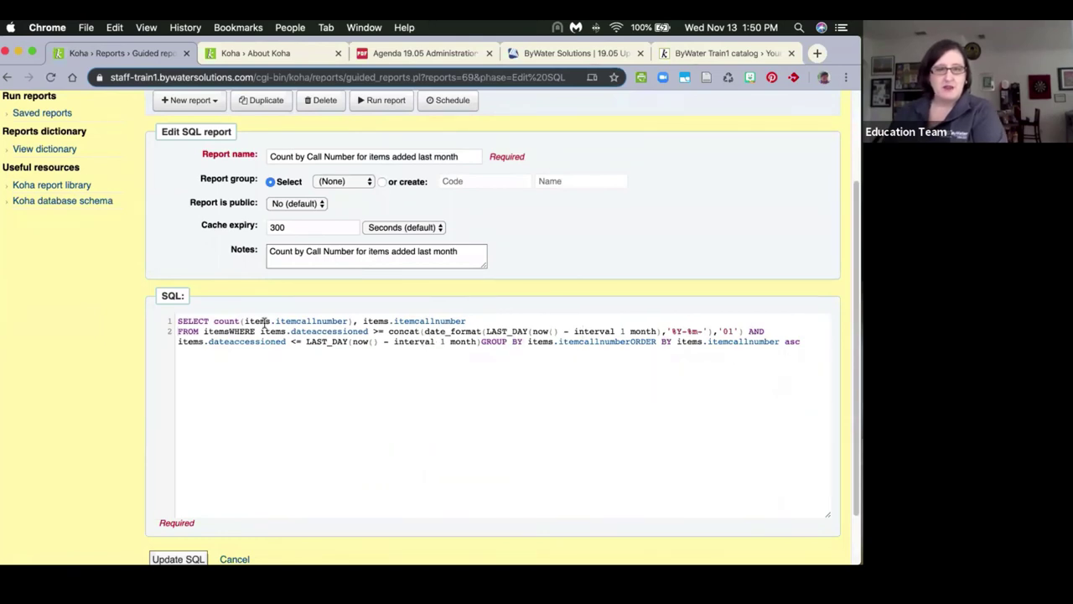
click(229, 331)
key(Return)
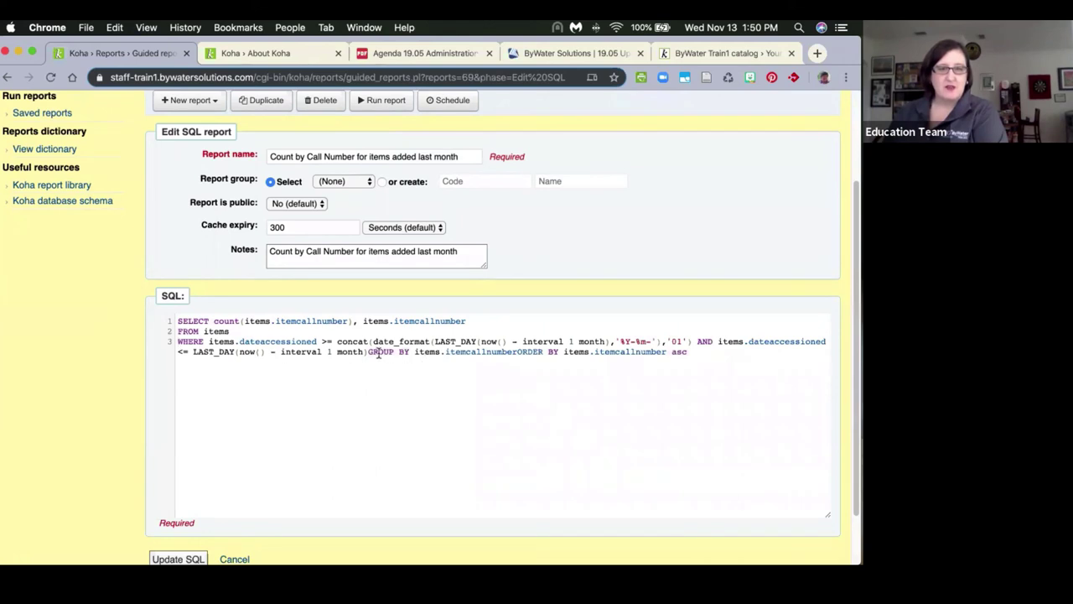
click(516, 352)
key(Return)
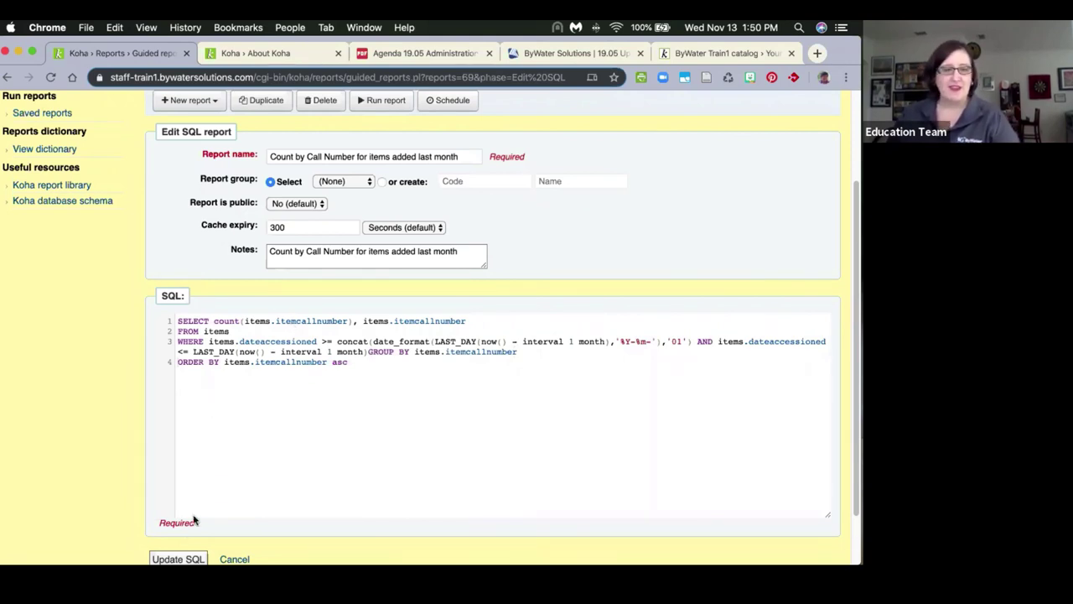
click(234, 558)
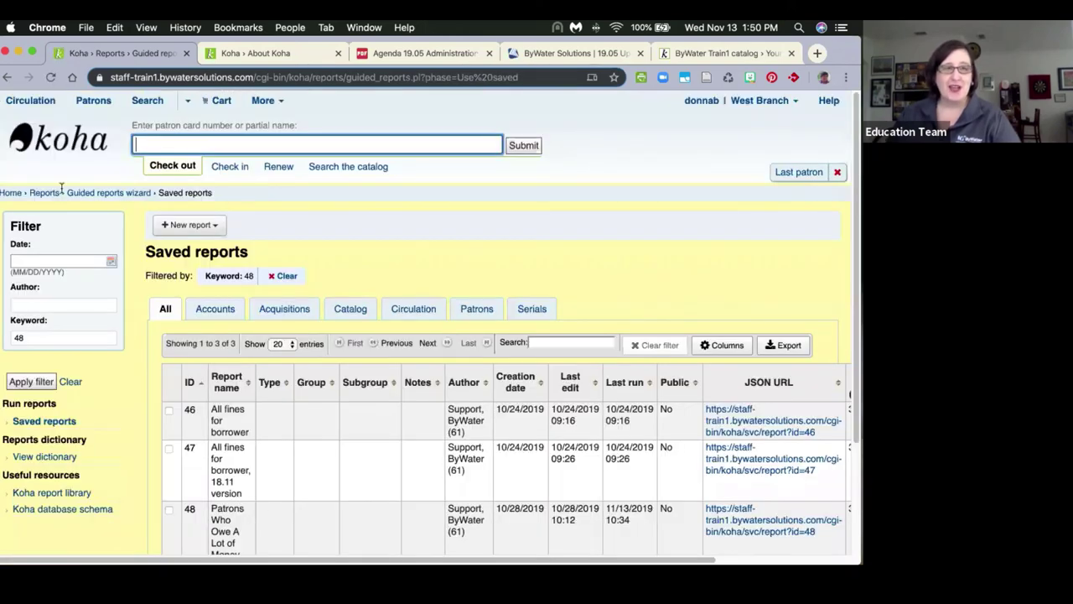
Step: Return to the staff home page, open About Koha and highlight the Koha version in the server information
click(50, 137)
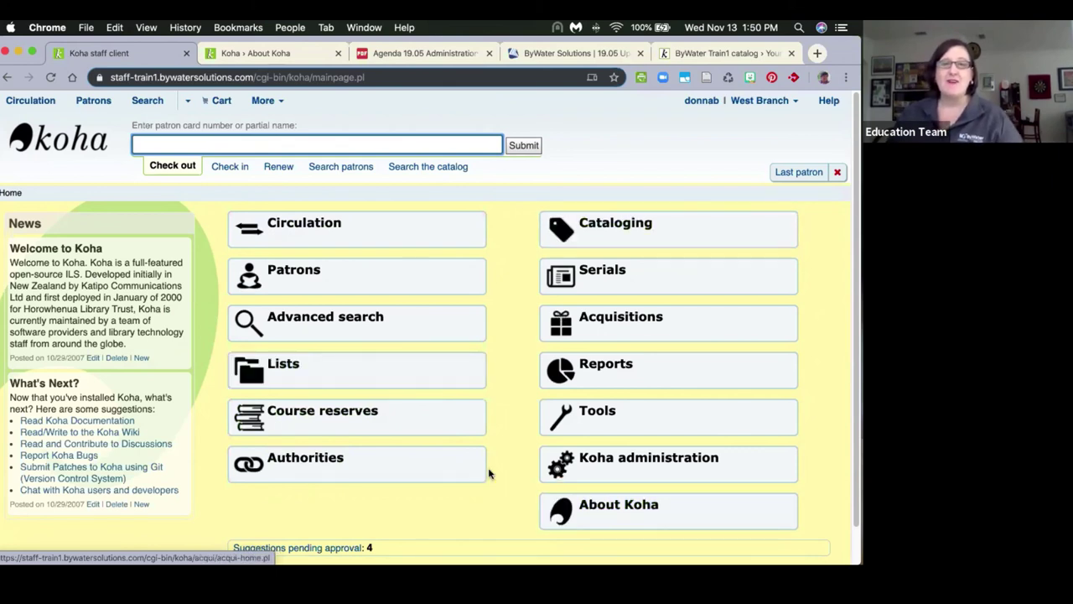
click(659, 508)
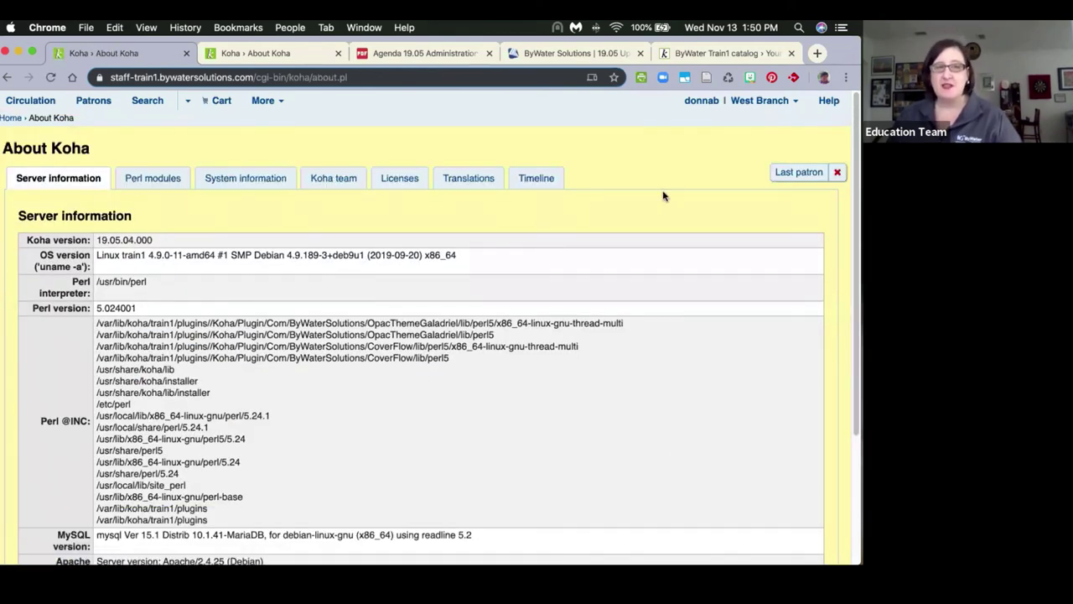
drag(155, 240, 86, 239)
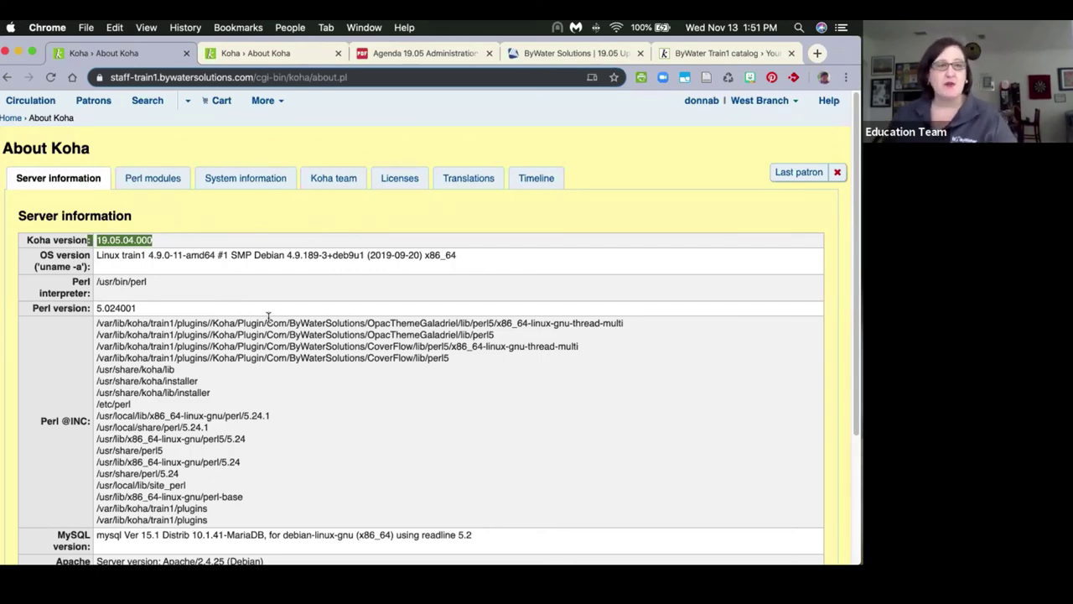
Step: Examine the rest of the server information, highlighting the server's date and time
scroll(216, 320, down, 5)
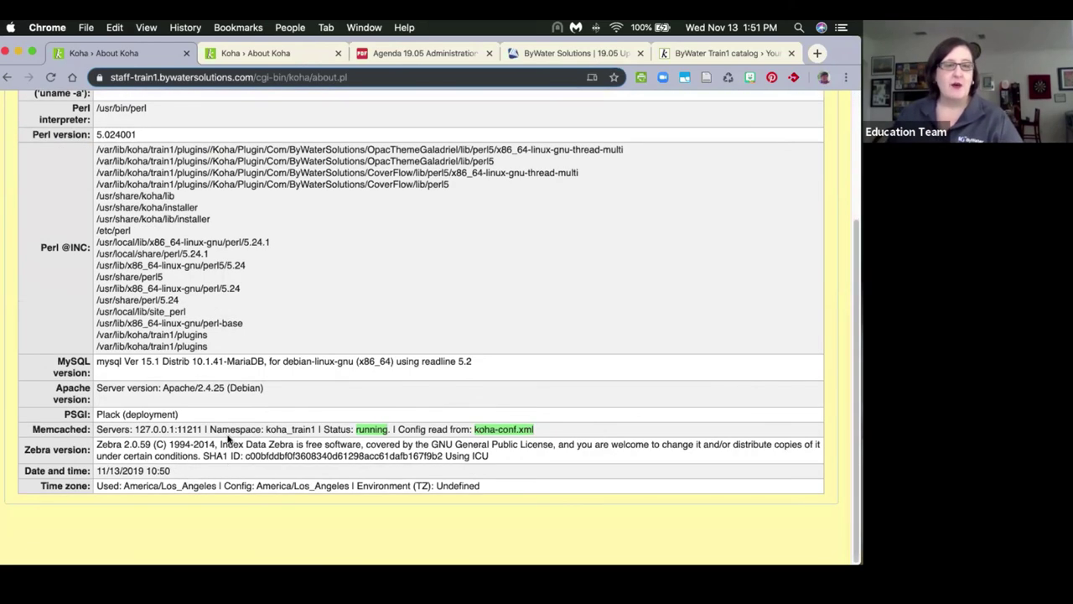
scroll(202, 504, up, 1)
scroll(202, 504, up, 1)
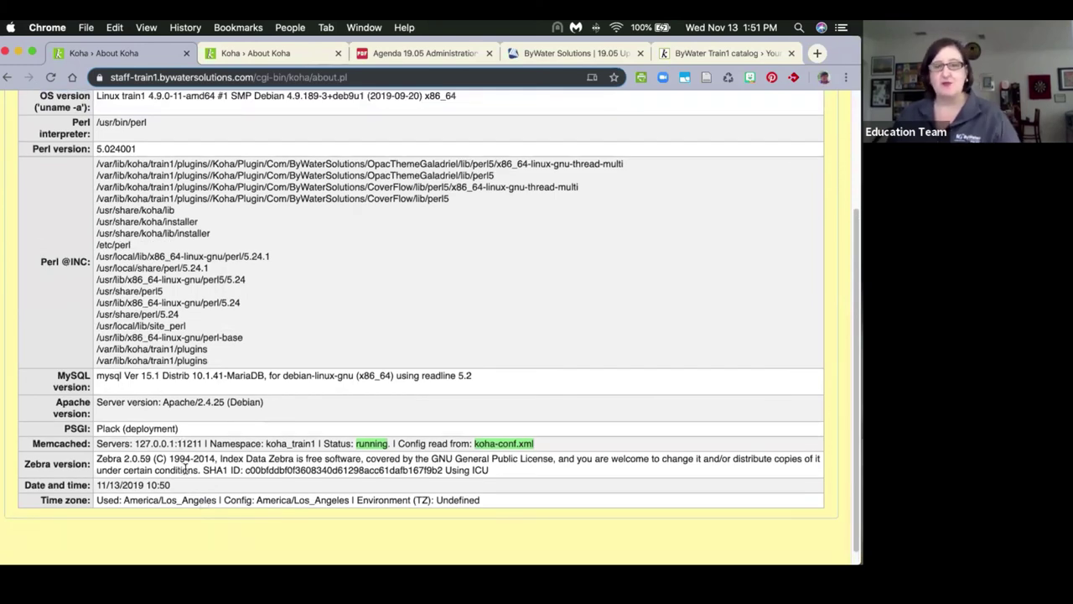
scroll(185, 470, up, 1)
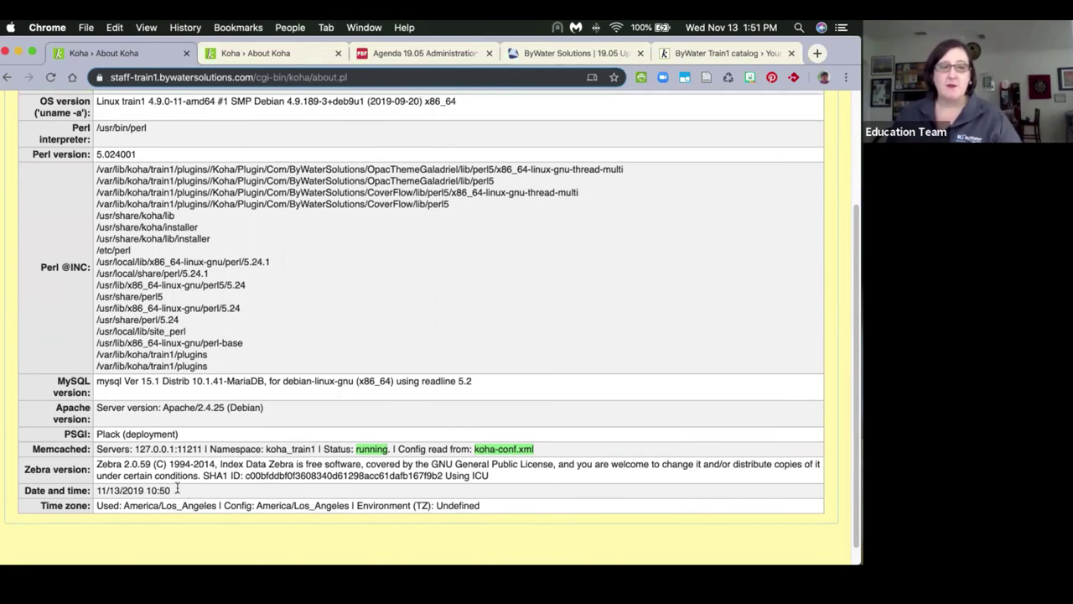
drag(193, 497, 60, 490)
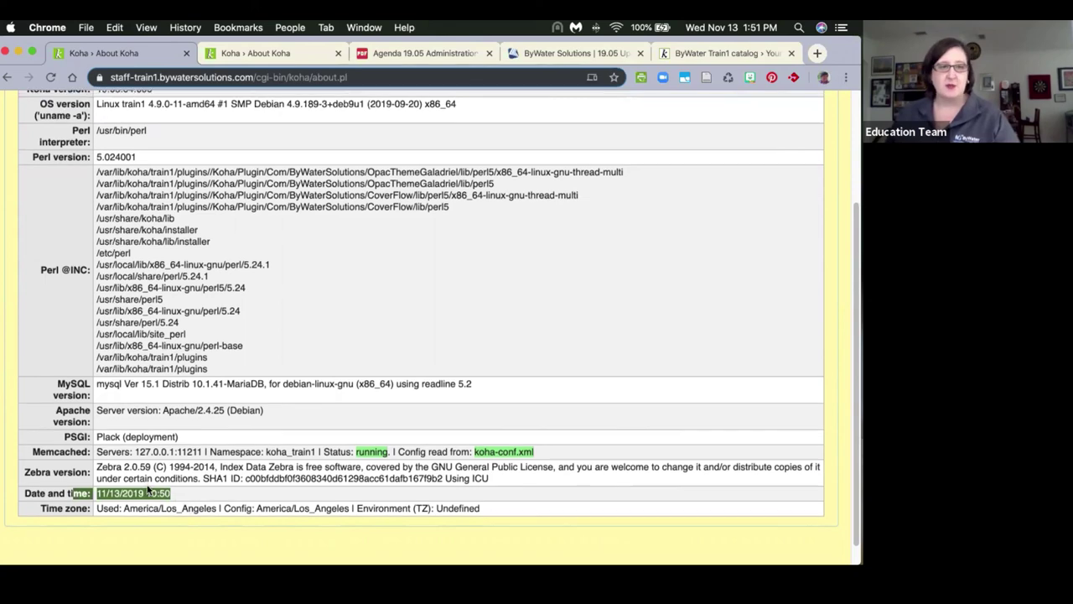
Step: View the Perl modules and the system information, highlighting the configuration warning about system preferences with YAML content
scroll(149, 487, up, 5)
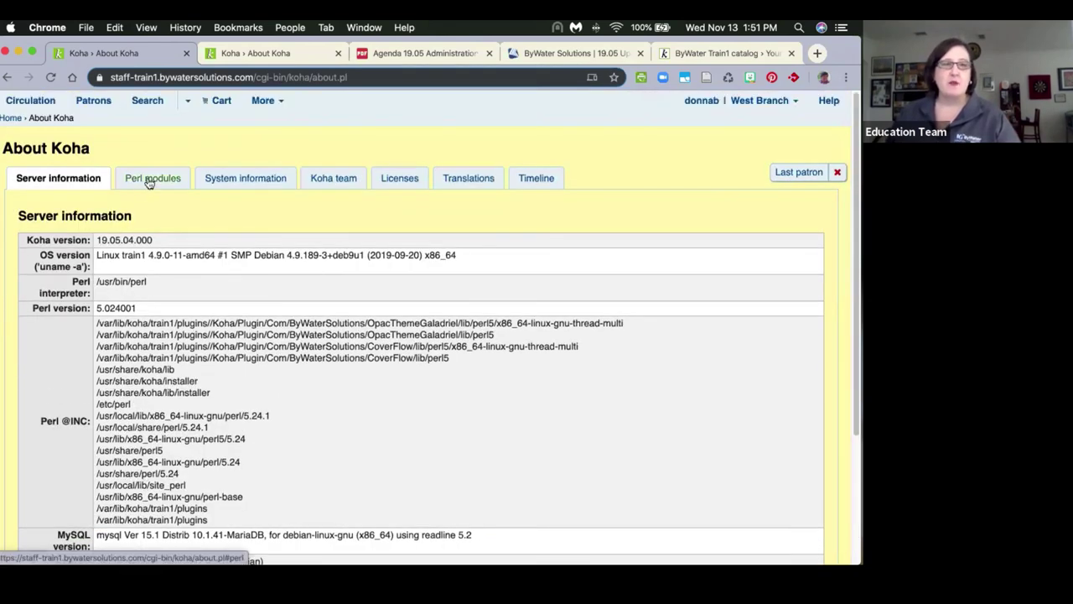
click(147, 177)
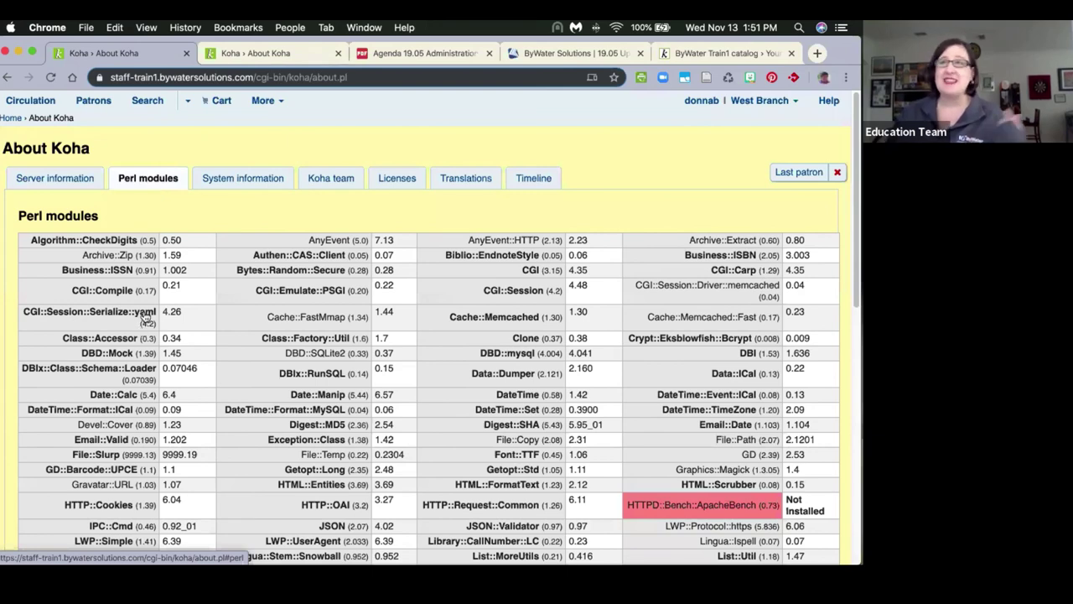
click(226, 179)
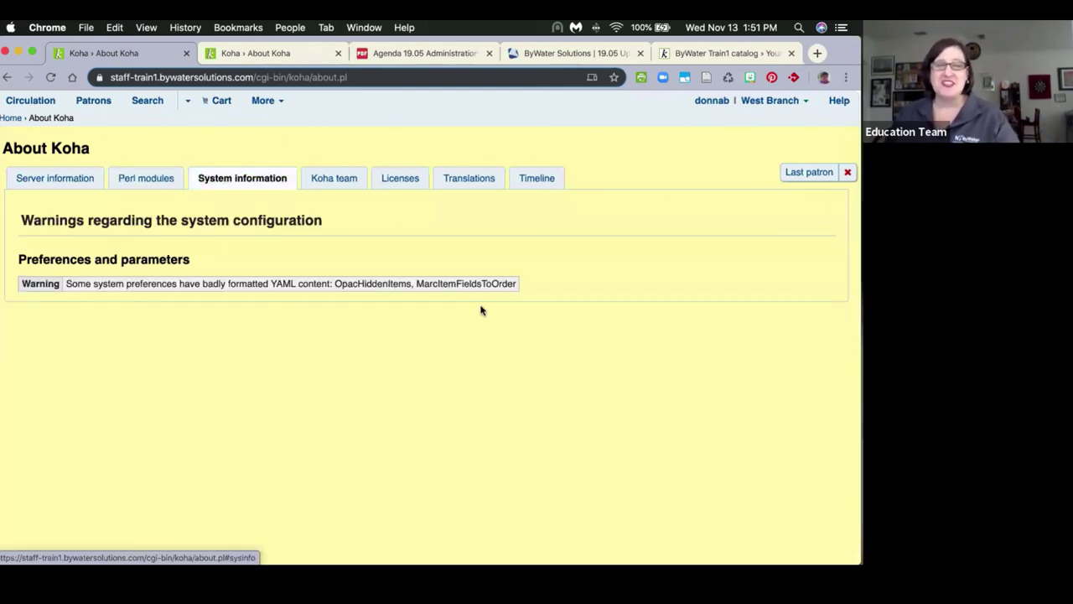
drag(536, 285, 146, 285)
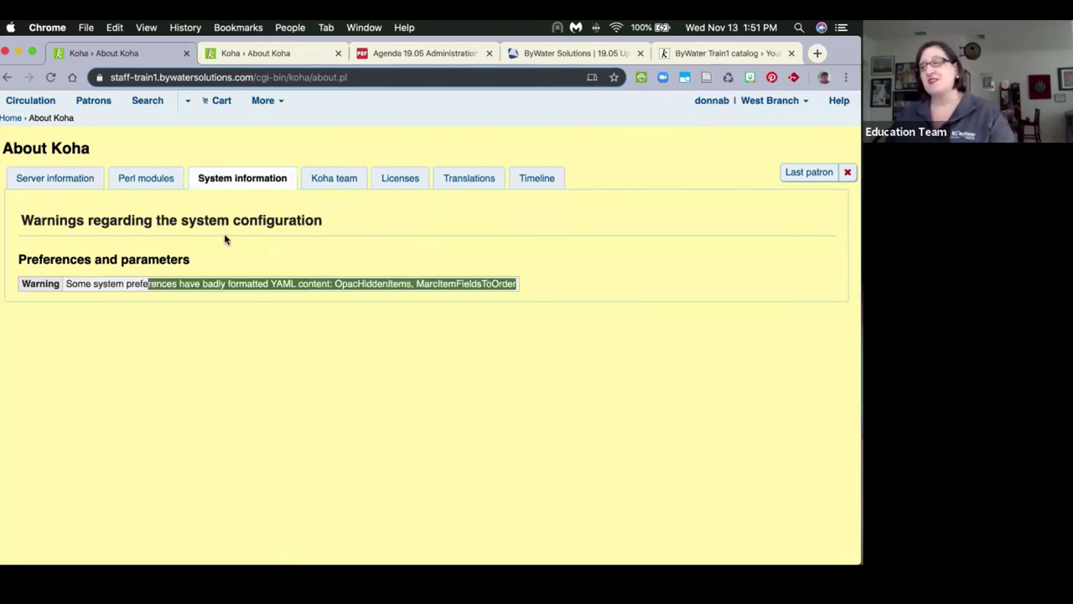
click(69, 283)
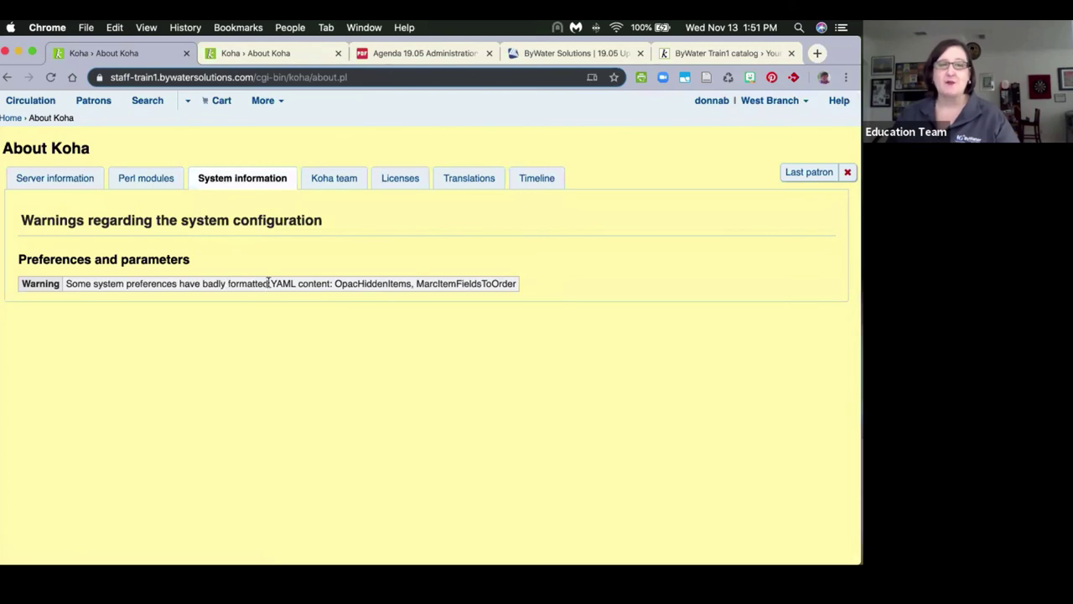
drag(268, 284, 367, 291)
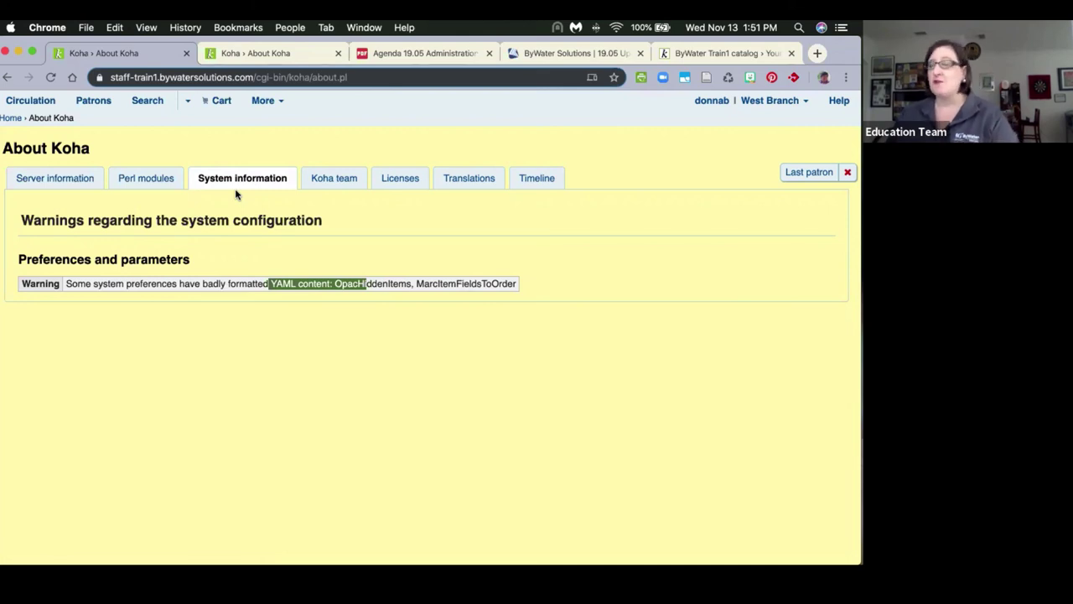
Step: Open the Koha team information and examine the release teams, maintenance team and development team lists
click(331, 180)
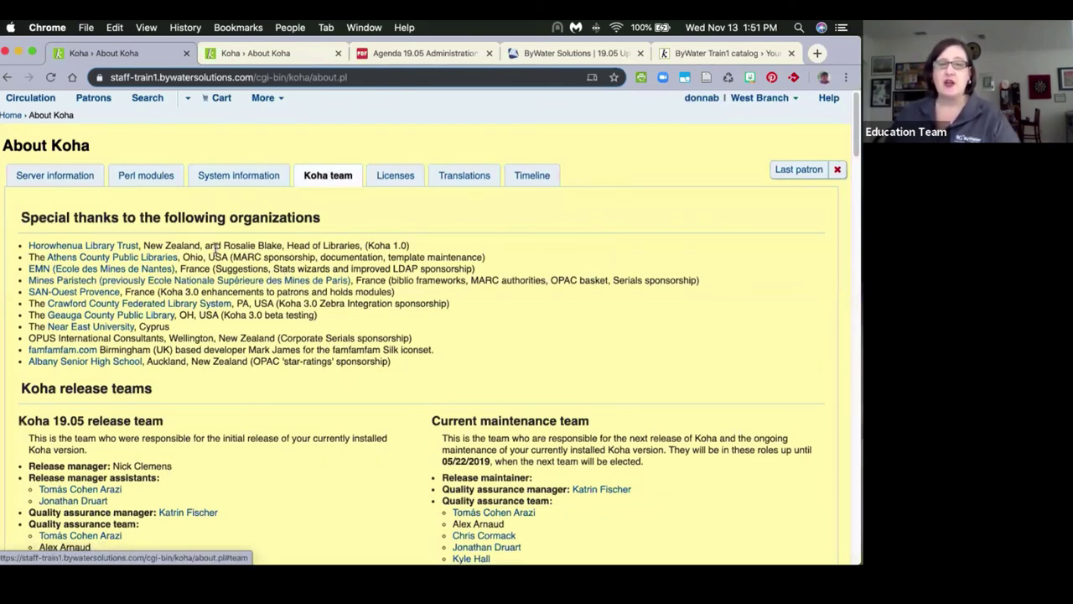
scroll(216, 248, down, 1)
scroll(215, 246, down, 5)
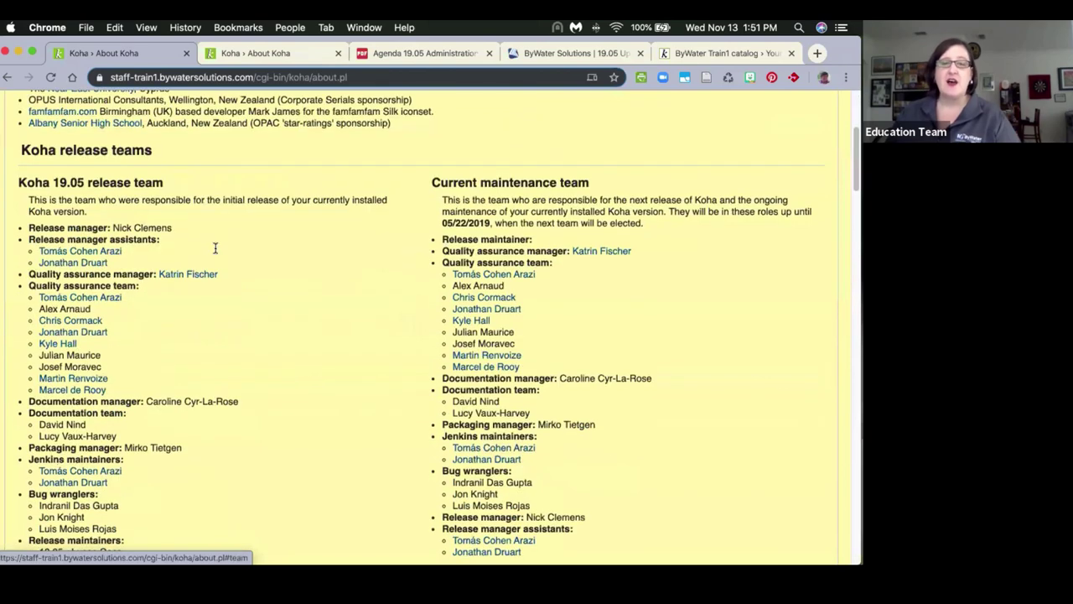
scroll(215, 250, down, 3)
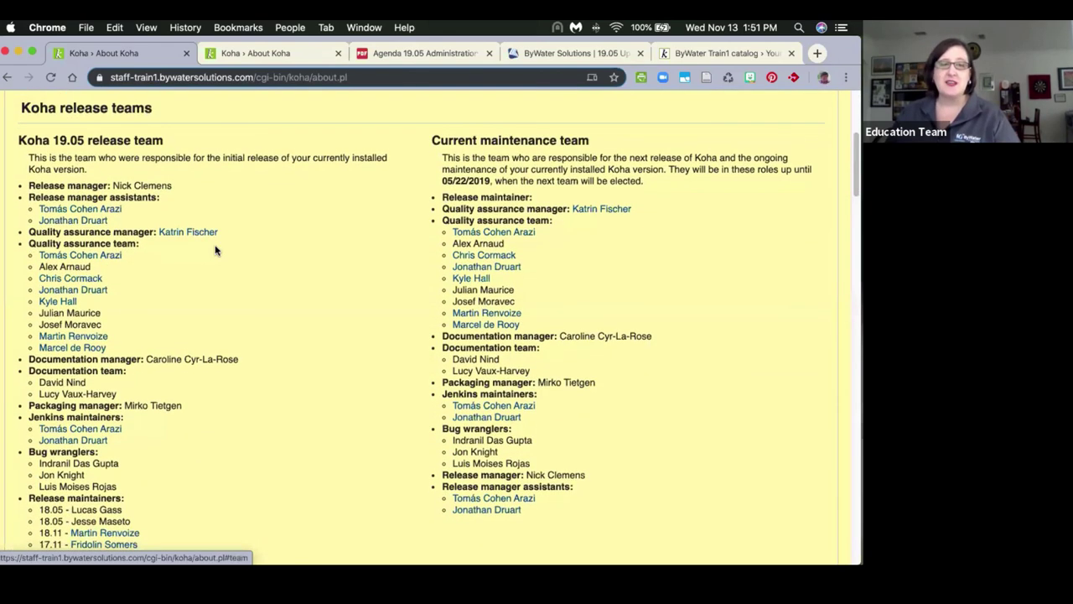
scroll(216, 250, down, 7)
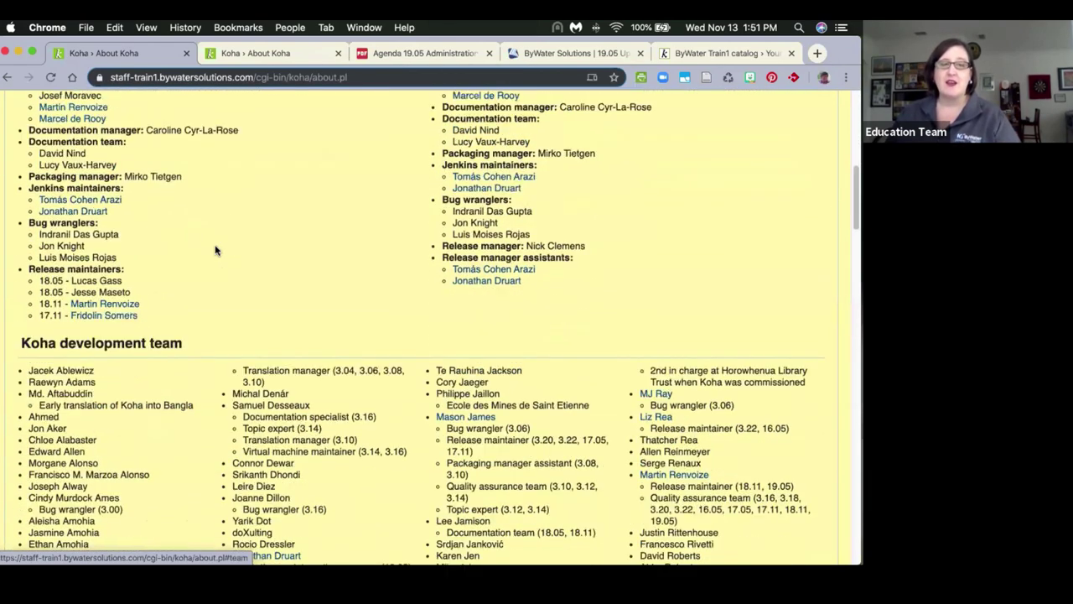
scroll(215, 249, down, 5)
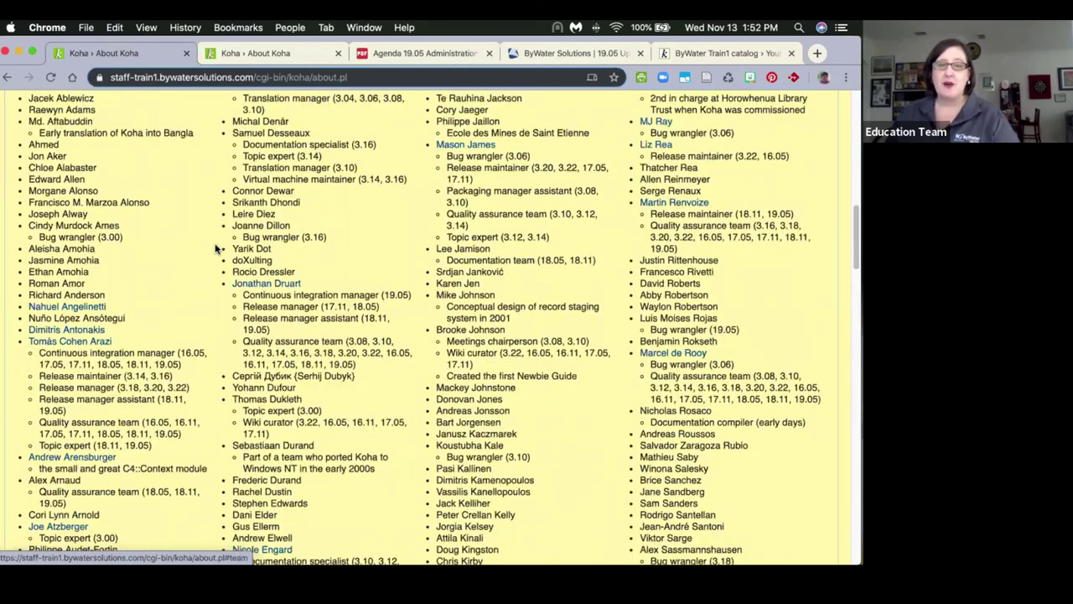
Step: Examine the remaining Koha development team contributors, the contributing companies and institutions, and the additional thanks on the Koha team page
scroll(216, 249, down, 7)
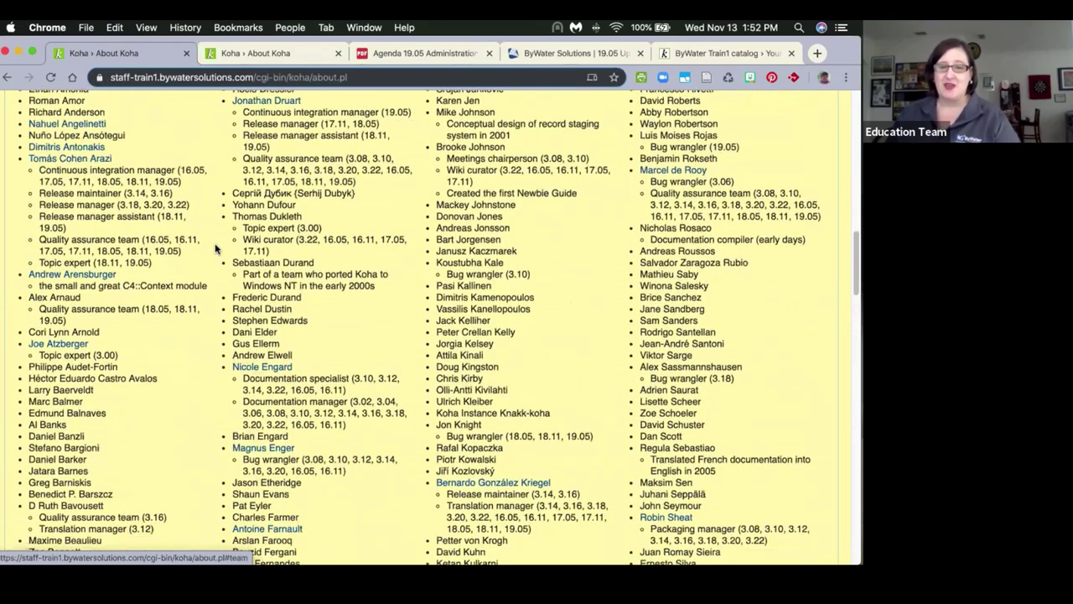
scroll(215, 249, down, 11)
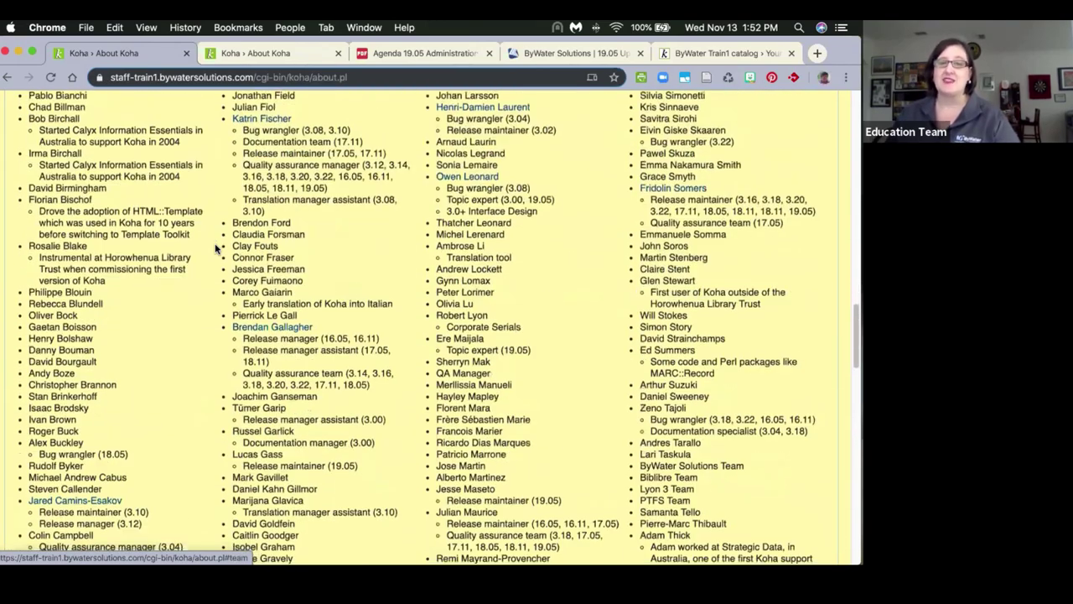
scroll(215, 249, down, 6)
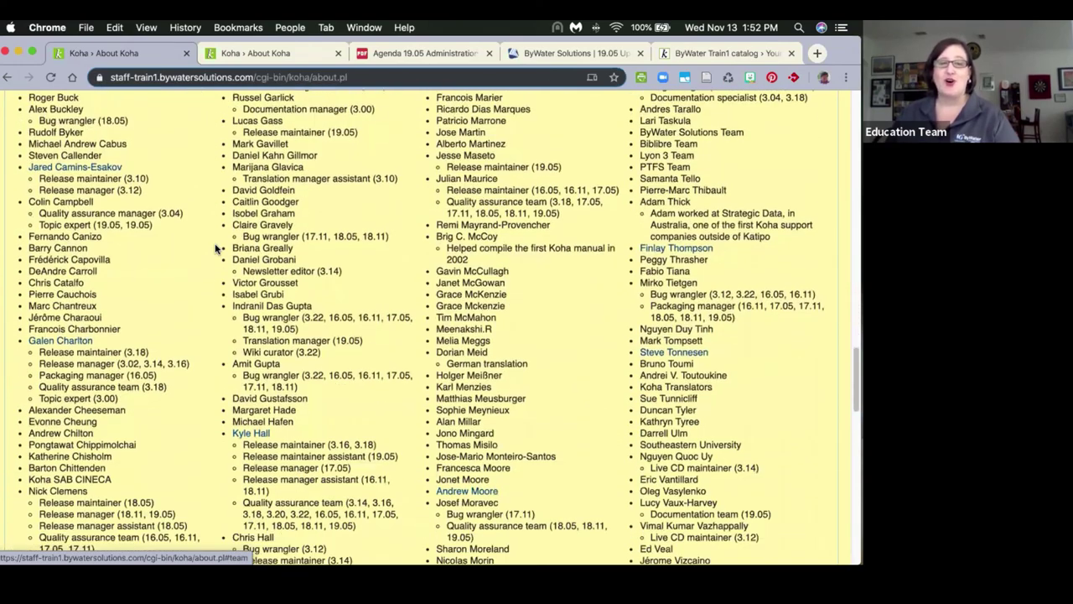
scroll(216, 249, down, 20)
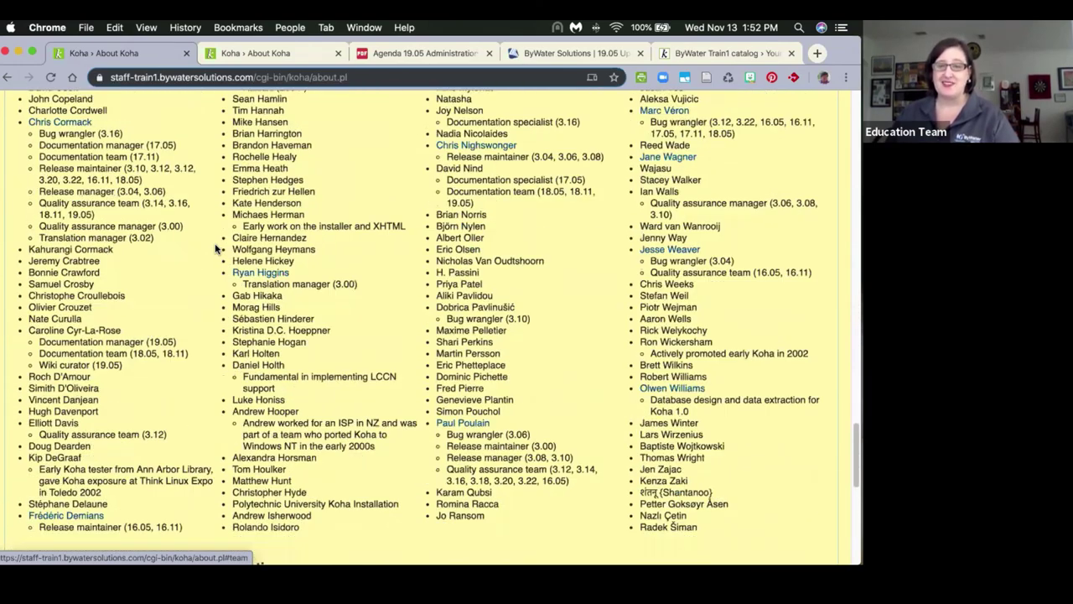
scroll(216, 249, down, 4)
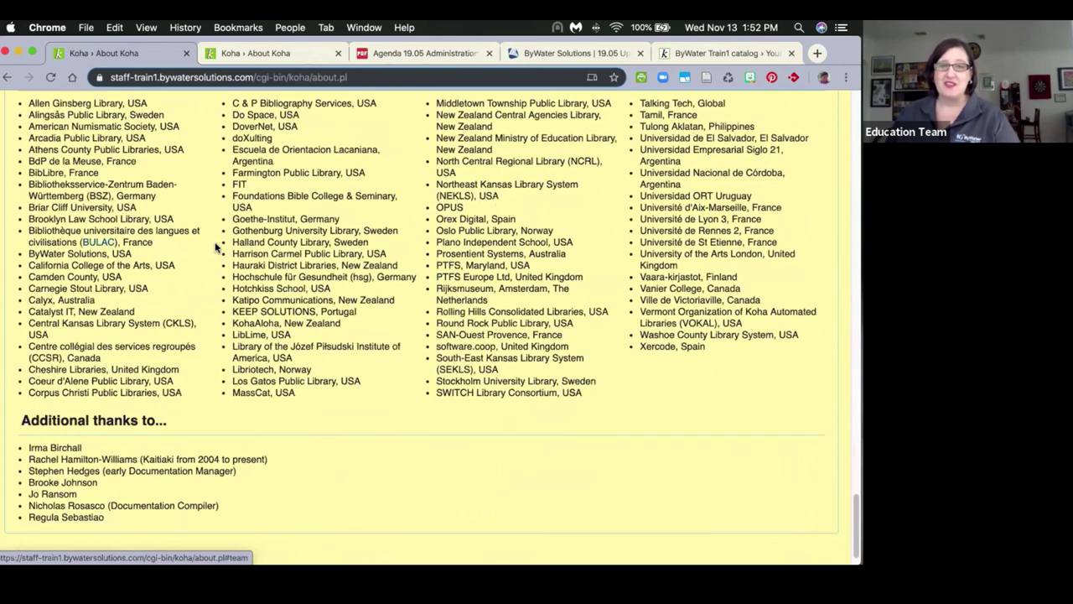
scroll(215, 249, up, 1)
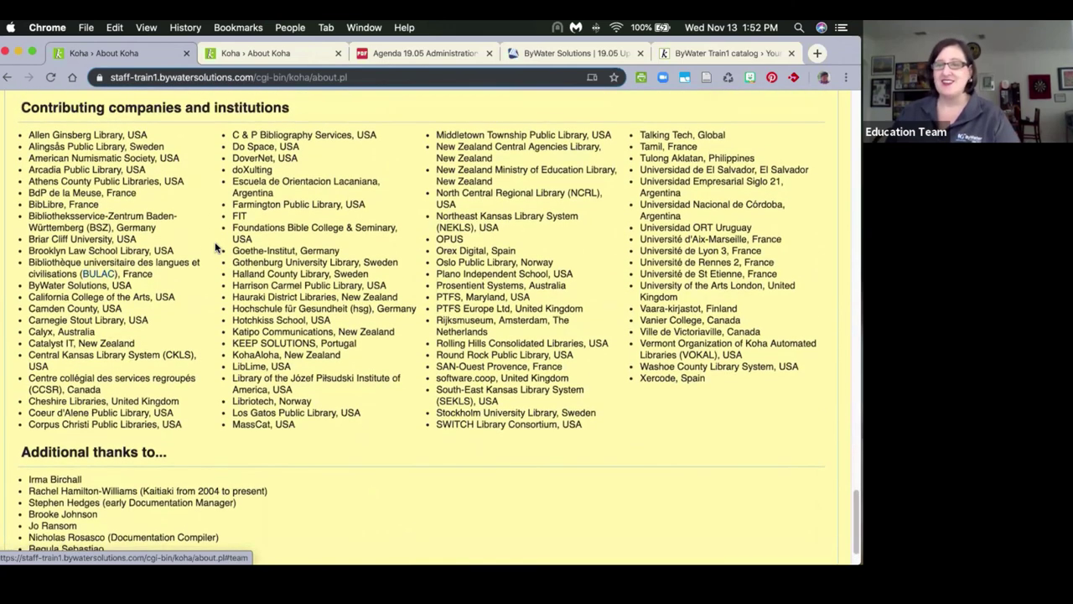
scroll(216, 249, down, 2)
Step: Review the development team credits in reverse, back up to the 19.05 release team, current maintenance team and sponsoring organizations
scroll(215, 251, up, 13)
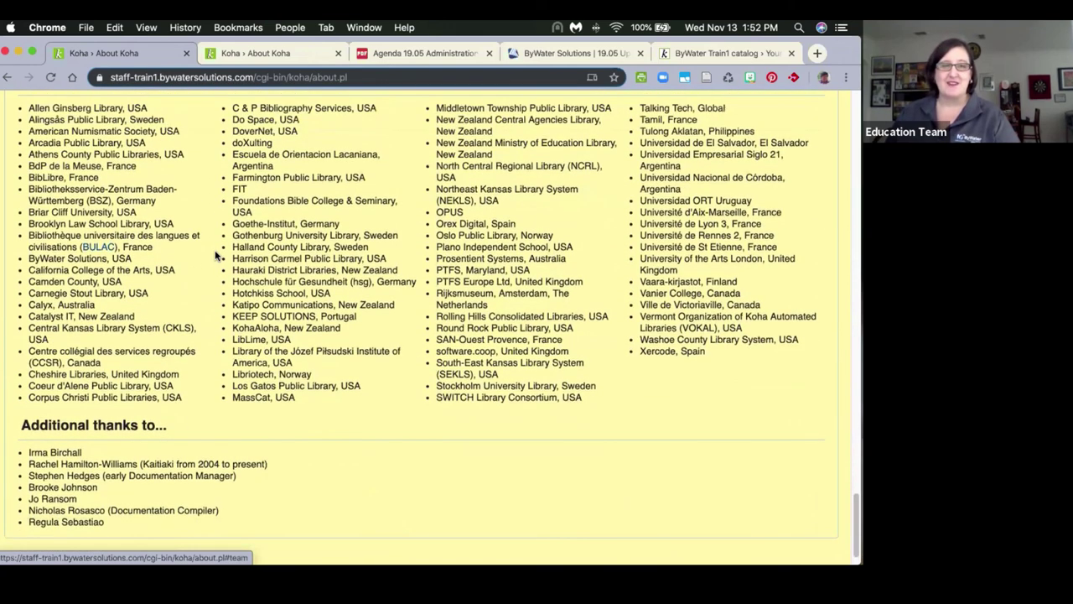
scroll(216, 255, up, 15)
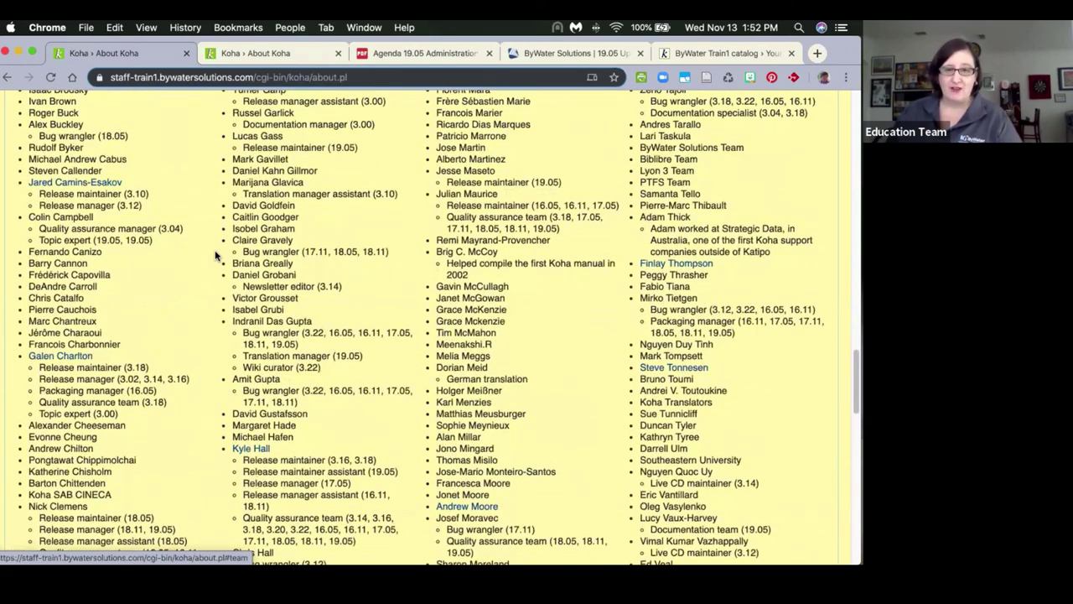
scroll(216, 255, up, 2)
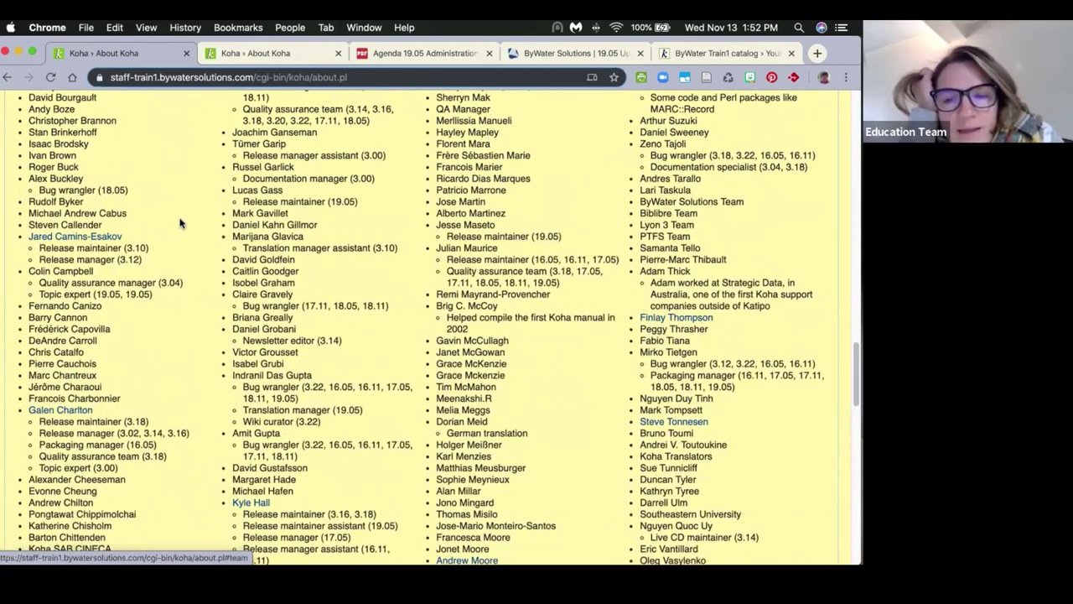
scroll(180, 223, up, 8)
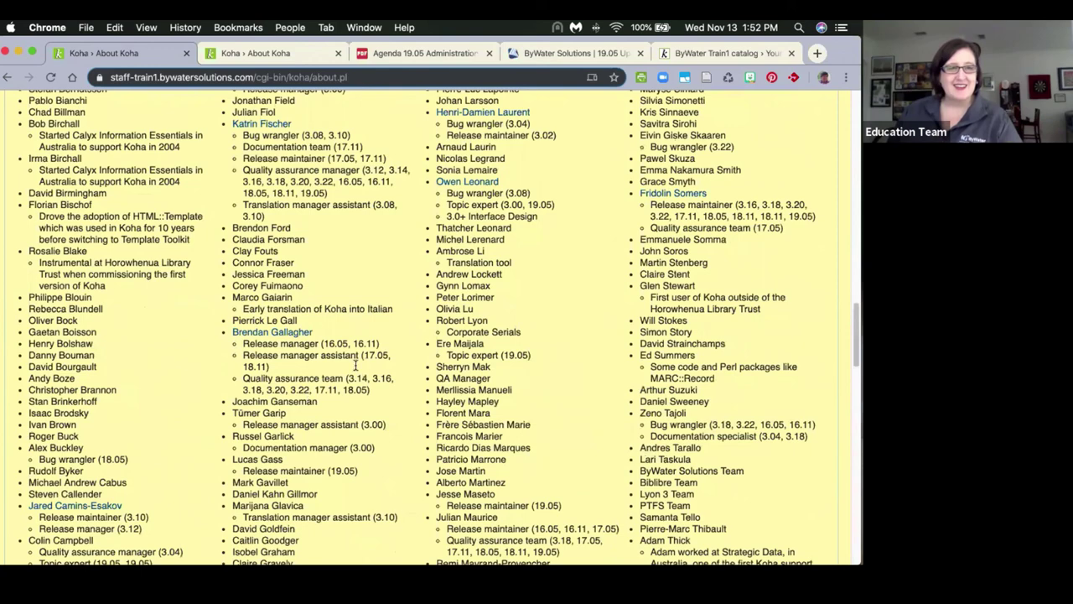
scroll(408, 285, up, 6)
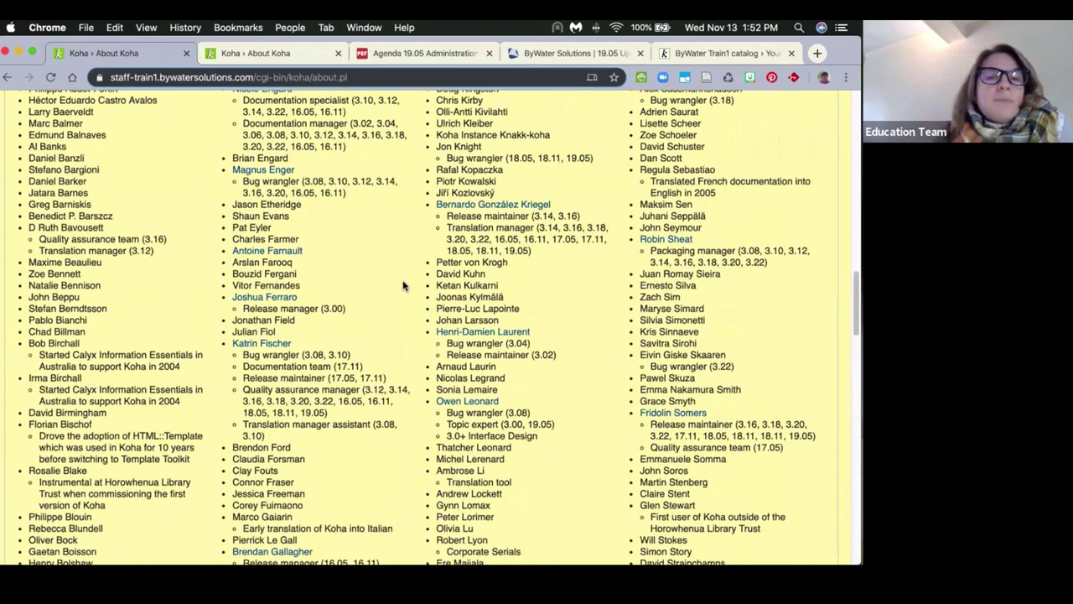
scroll(406, 286, up, 2)
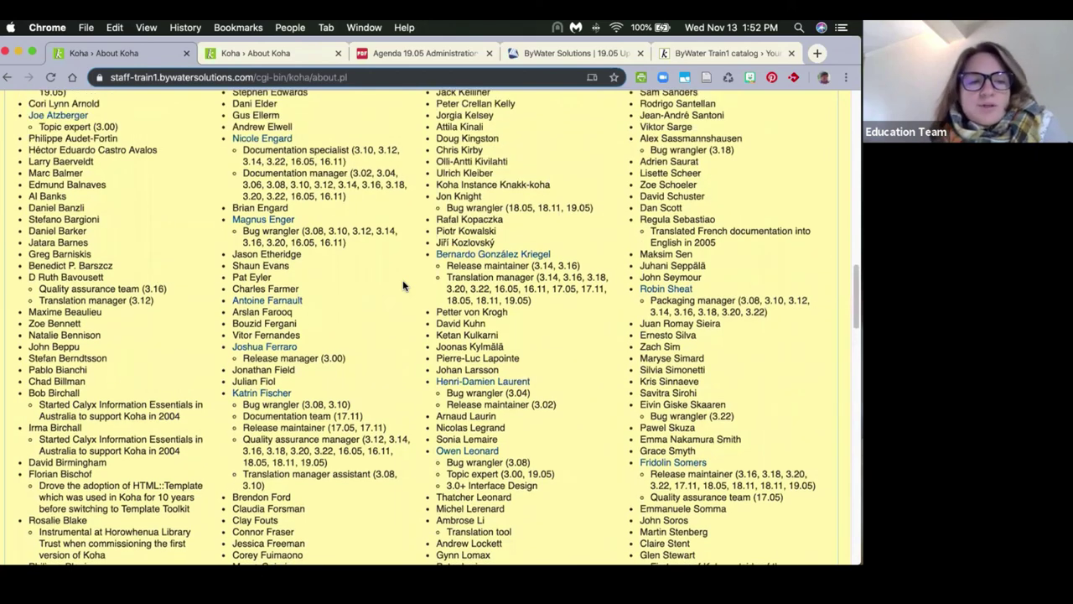
scroll(402, 285, up, 2)
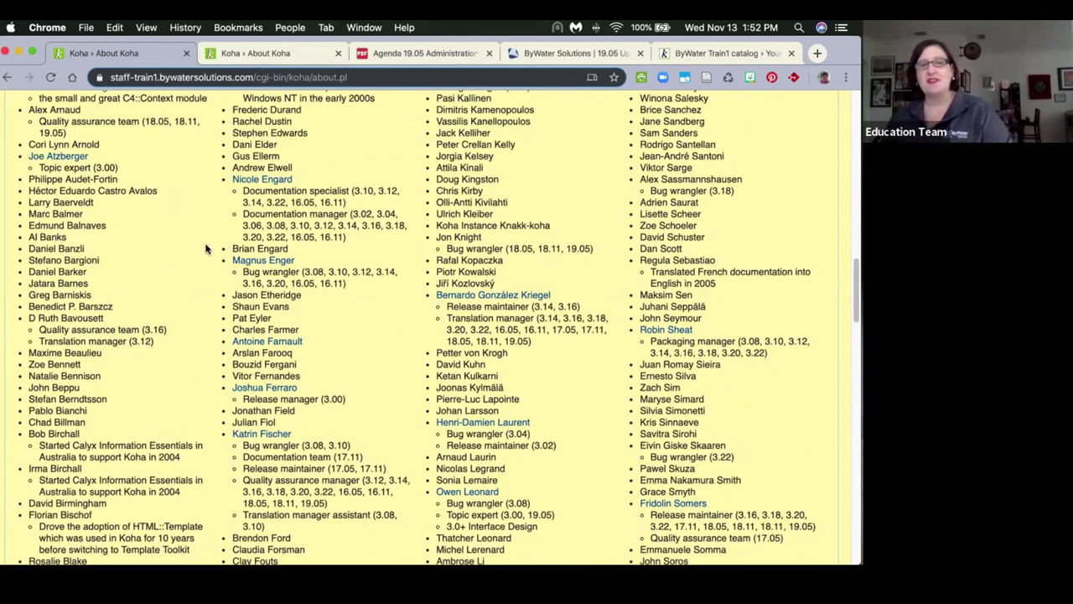
scroll(210, 252, up, 4)
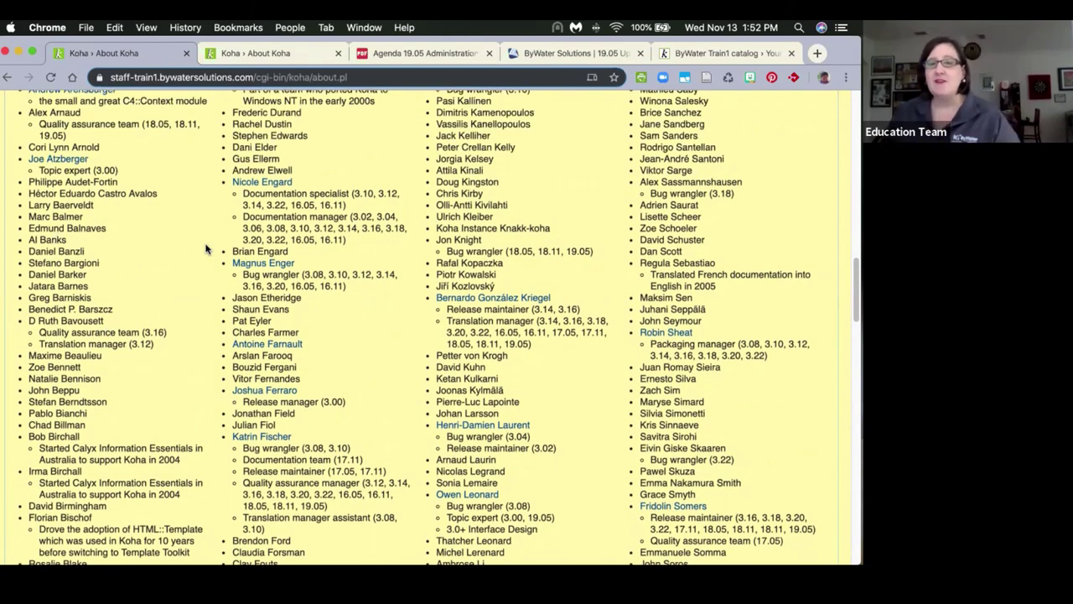
scroll(293, 339, up, 4)
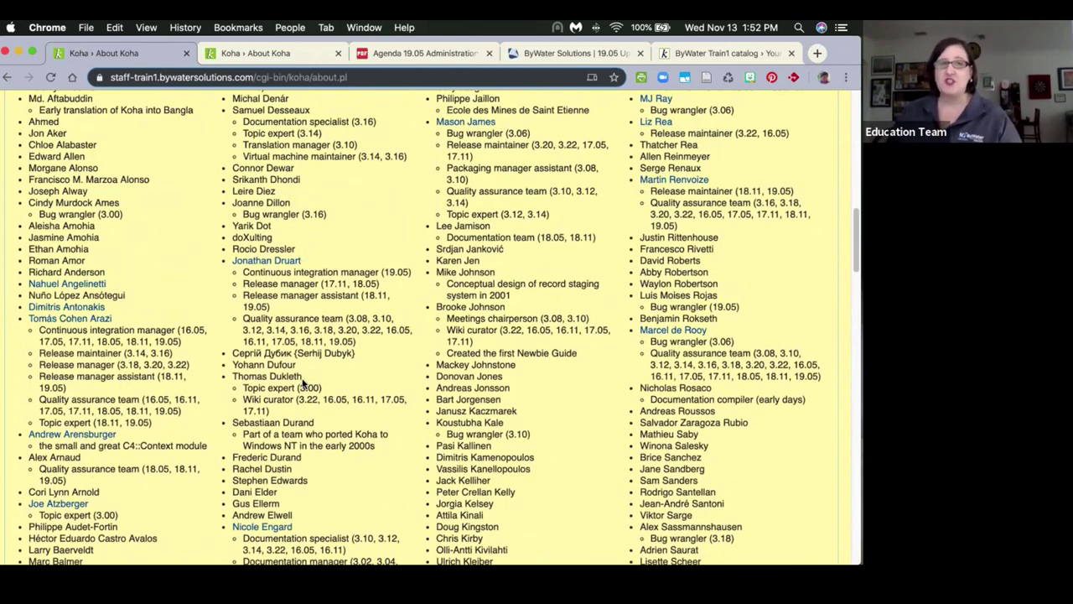
scroll(302, 381, up, 1)
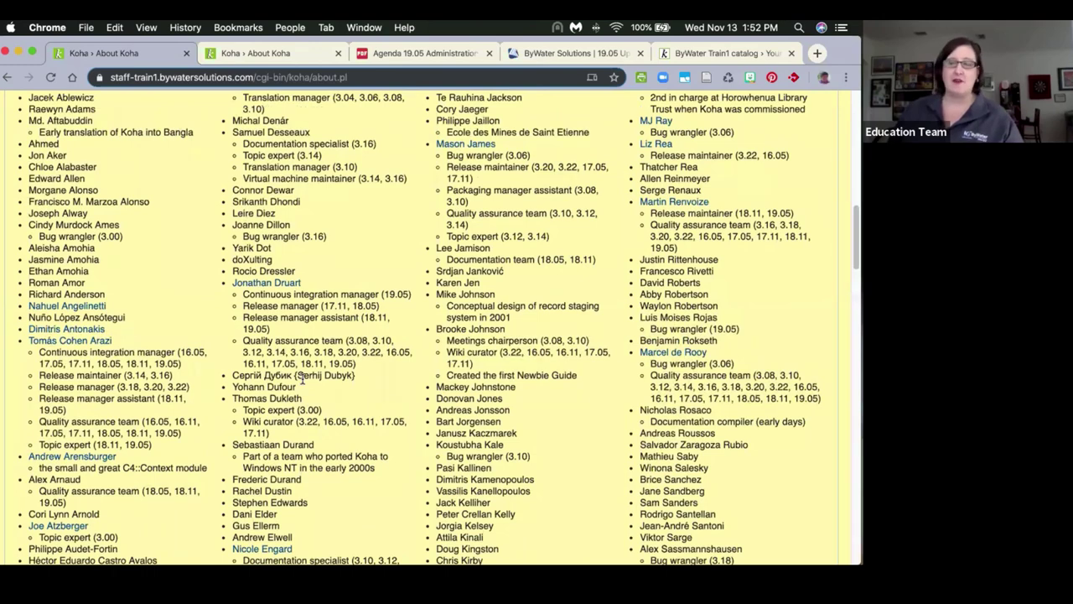
scroll(300, 378, up, 1)
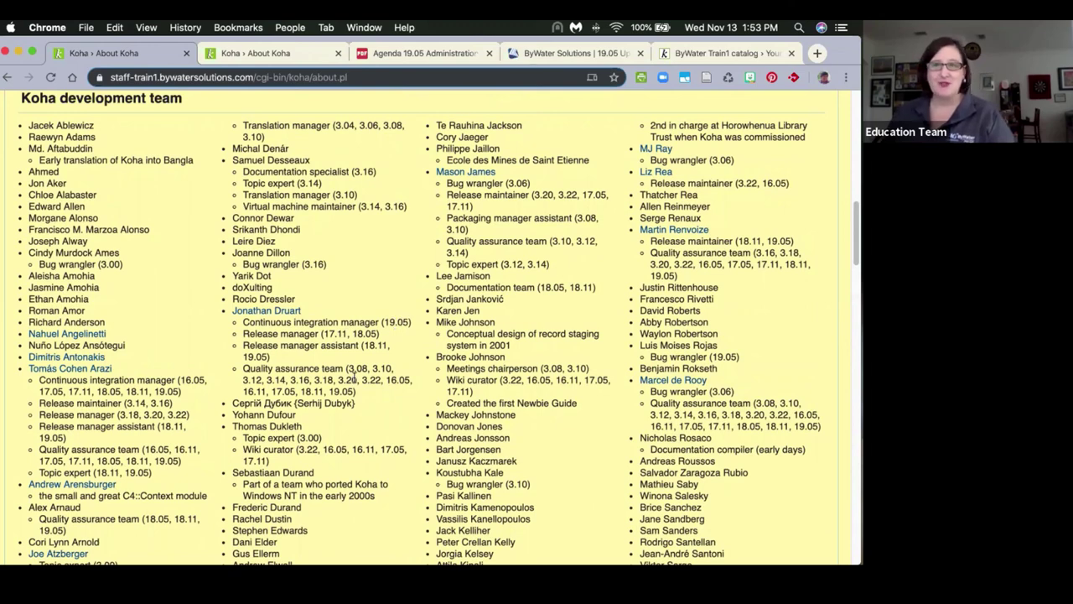
scroll(353, 375, up, 5)
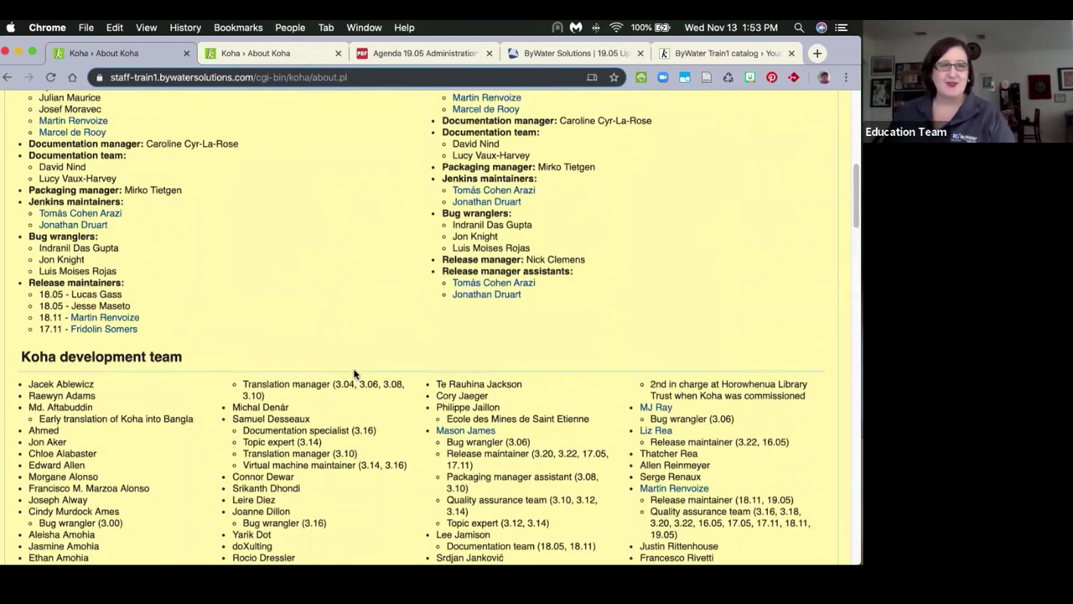
scroll(353, 374, up, 4)
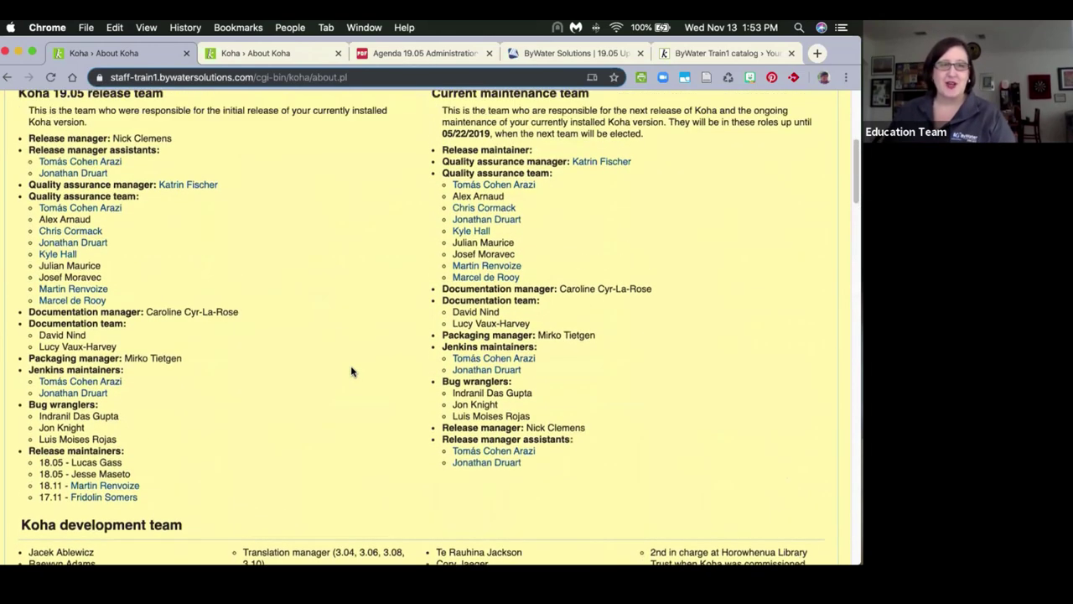
scroll(352, 371, up, 4)
scroll(252, 352, up, 4)
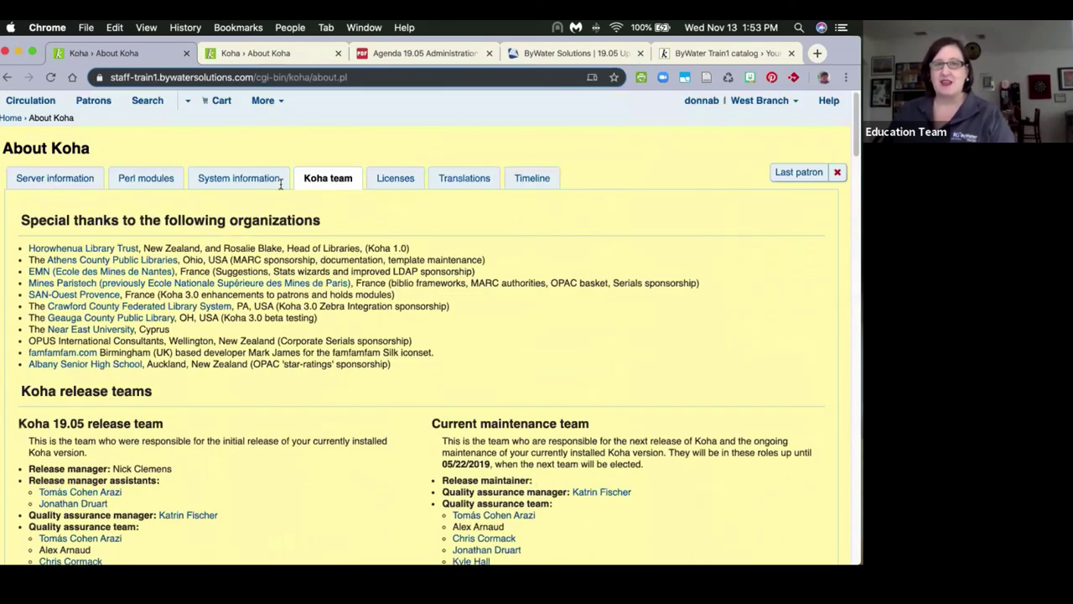
Step: View the licenses of Koha and its bundled components in the About Koha pages
click(409, 179)
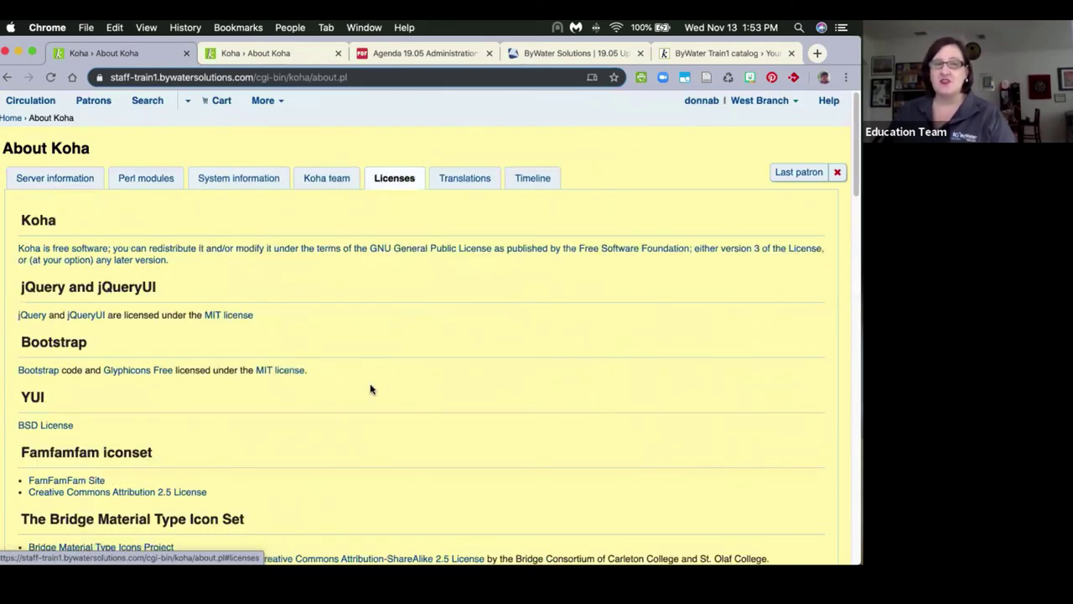
scroll(355, 376, down, 6)
scroll(354, 377, up, 6)
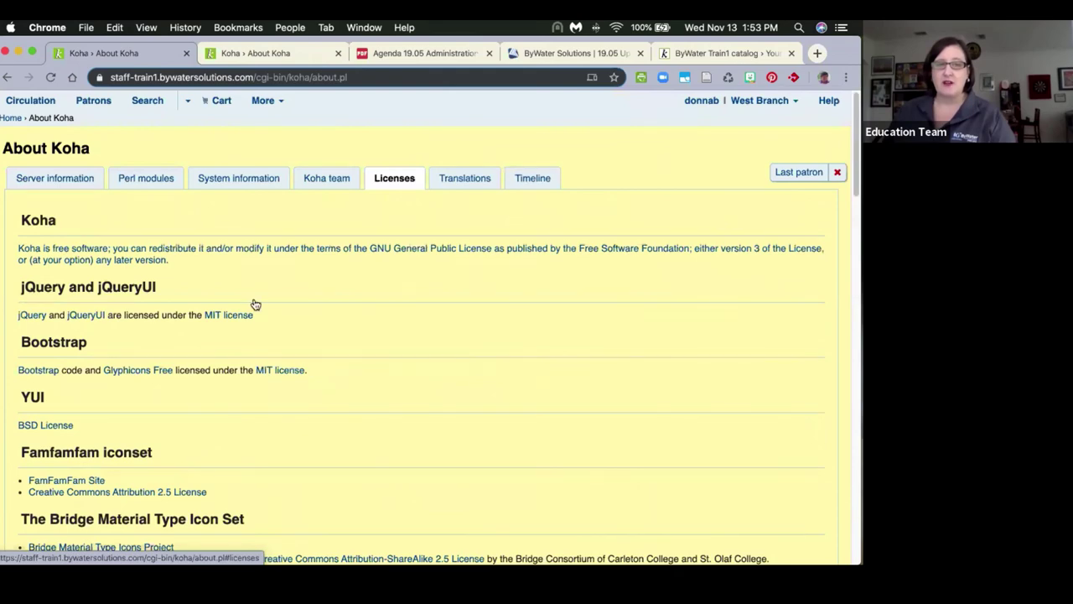
Step: Open the Koha translations information and examine the full list of languages and their translators
click(463, 178)
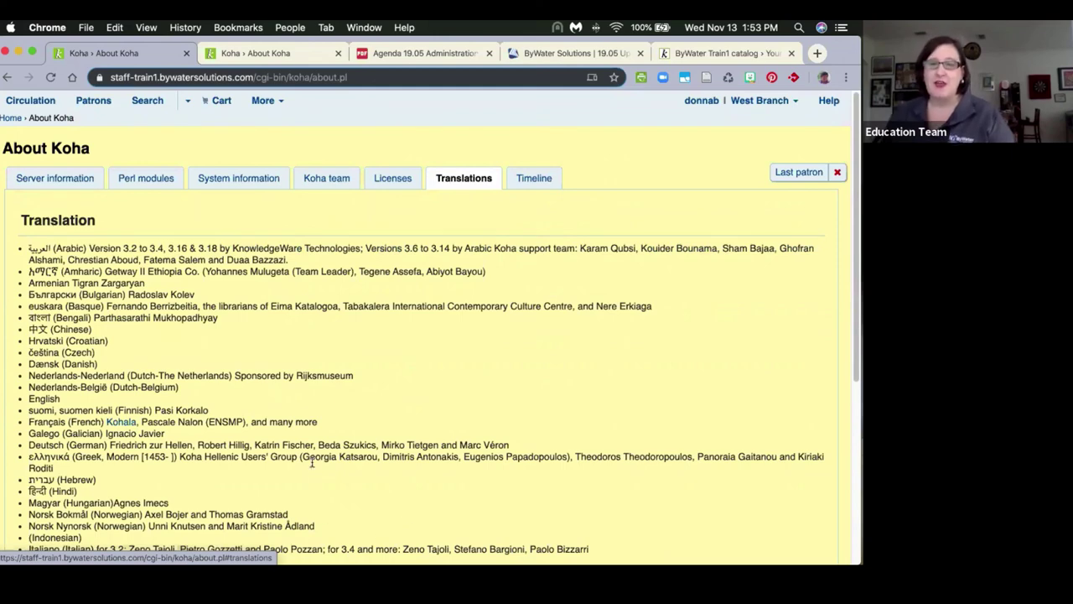
scroll(232, 385, down, 3)
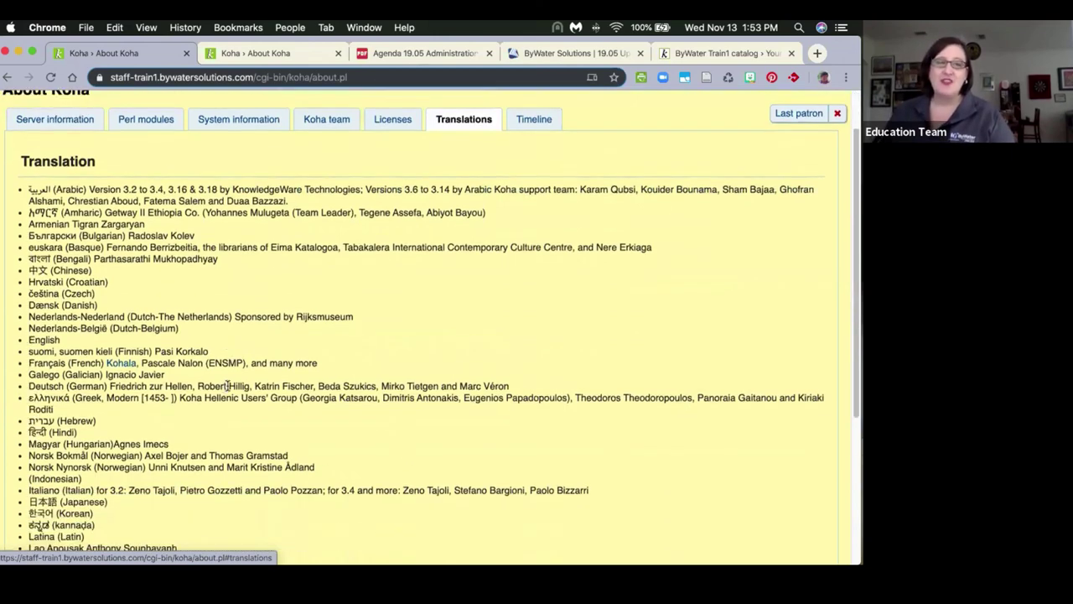
scroll(227, 392, down, 3)
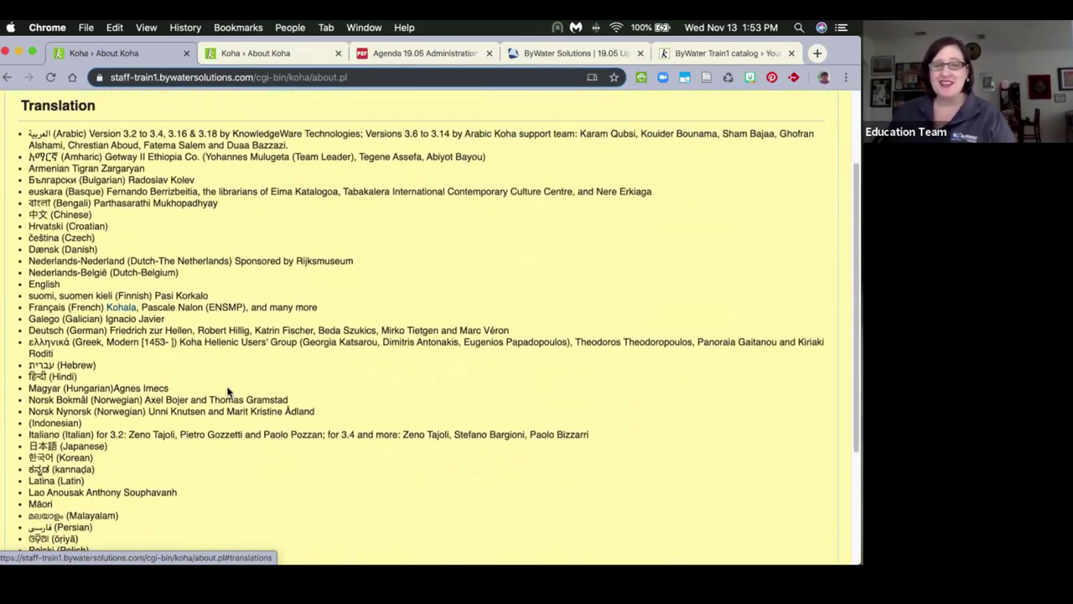
scroll(227, 391, down, 3)
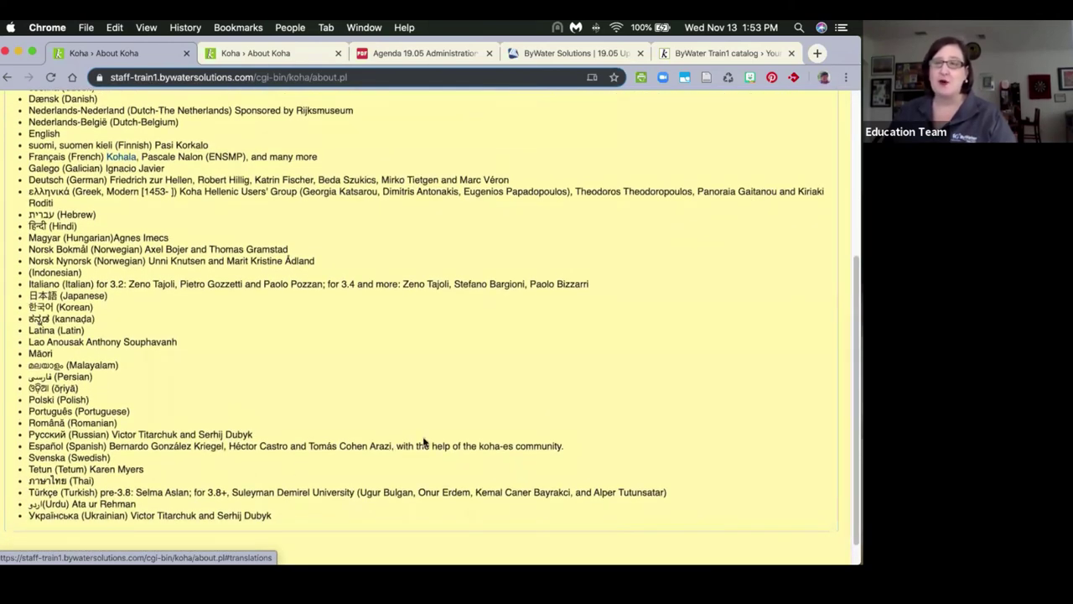
scroll(423, 442, up, 3)
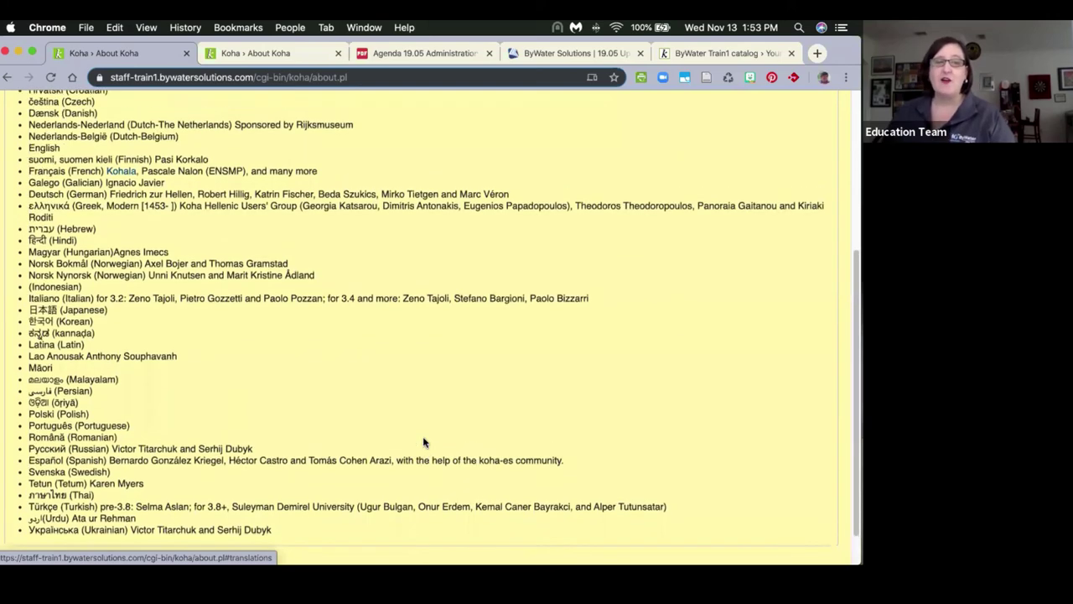
scroll(424, 441, up, 5)
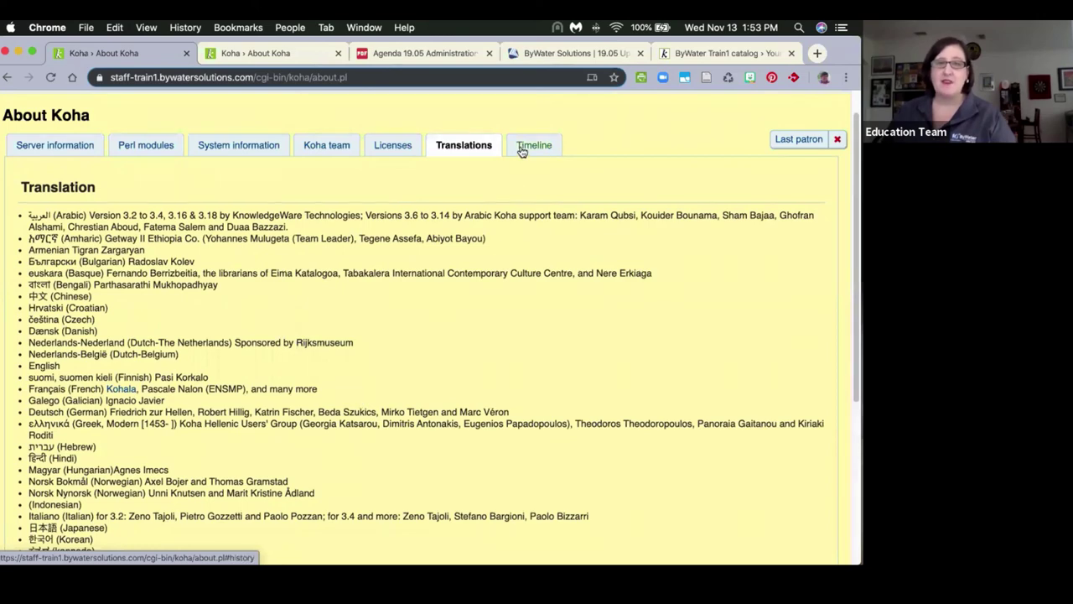
Step: View the Koha history timeline, then return to the system information with the configuration warnings
click(522, 149)
scroll(134, 306, down, 15)
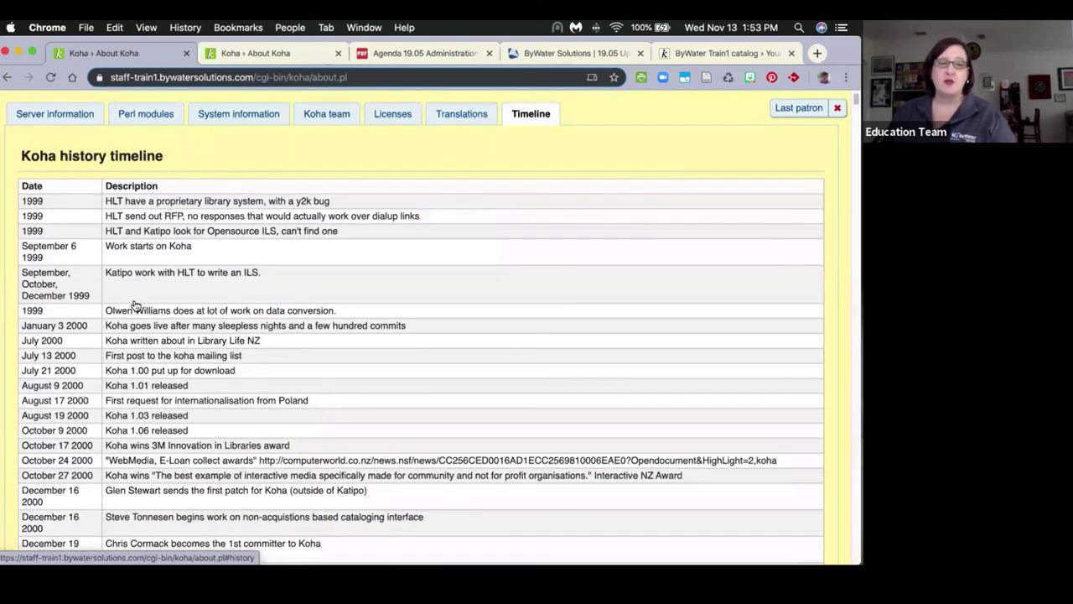
scroll(133, 299, up, 20)
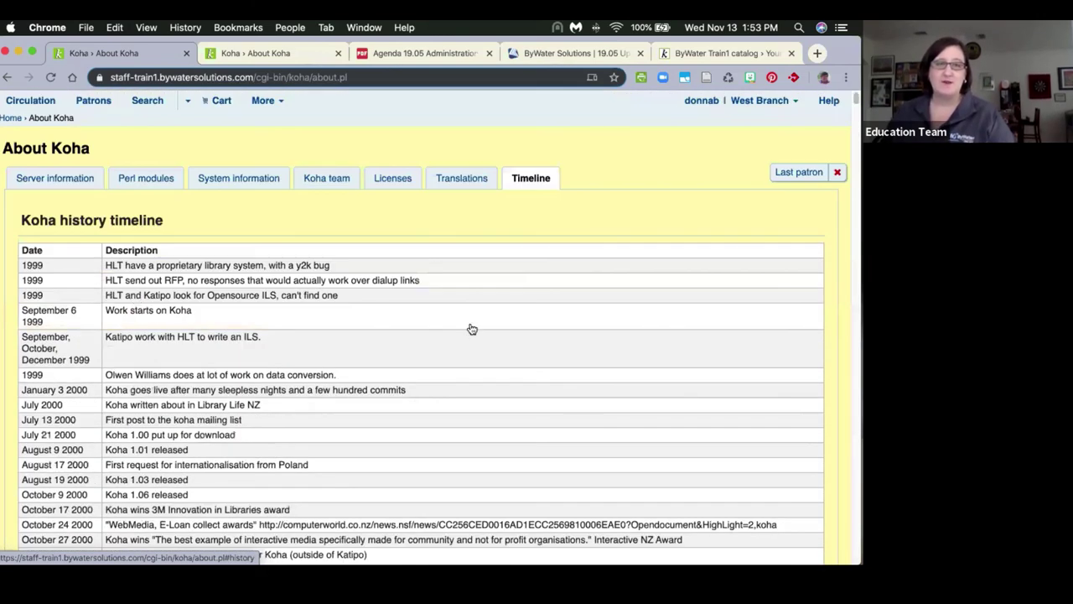
click(223, 180)
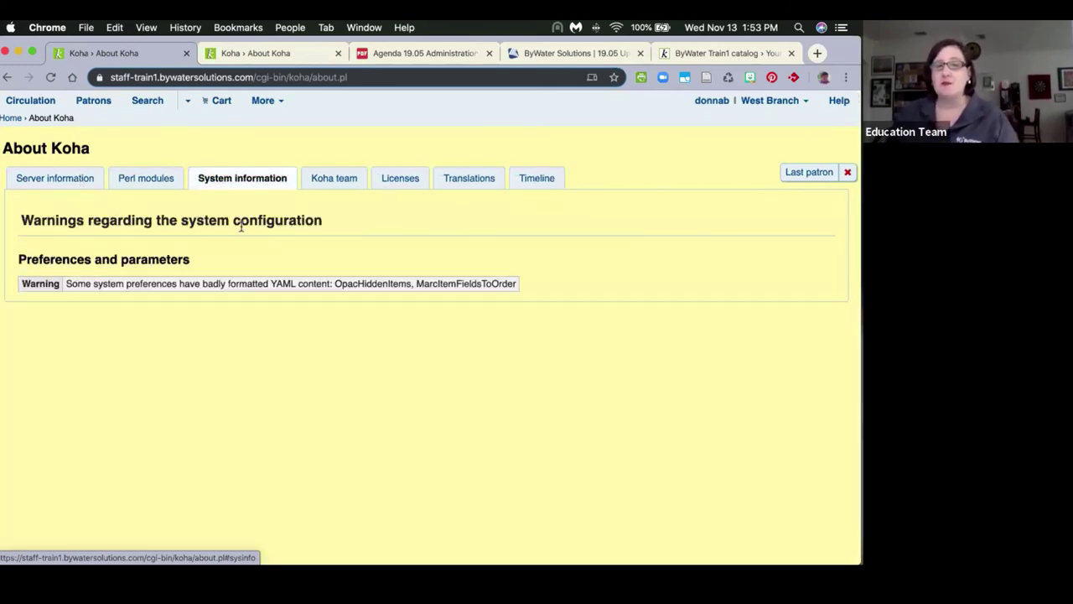